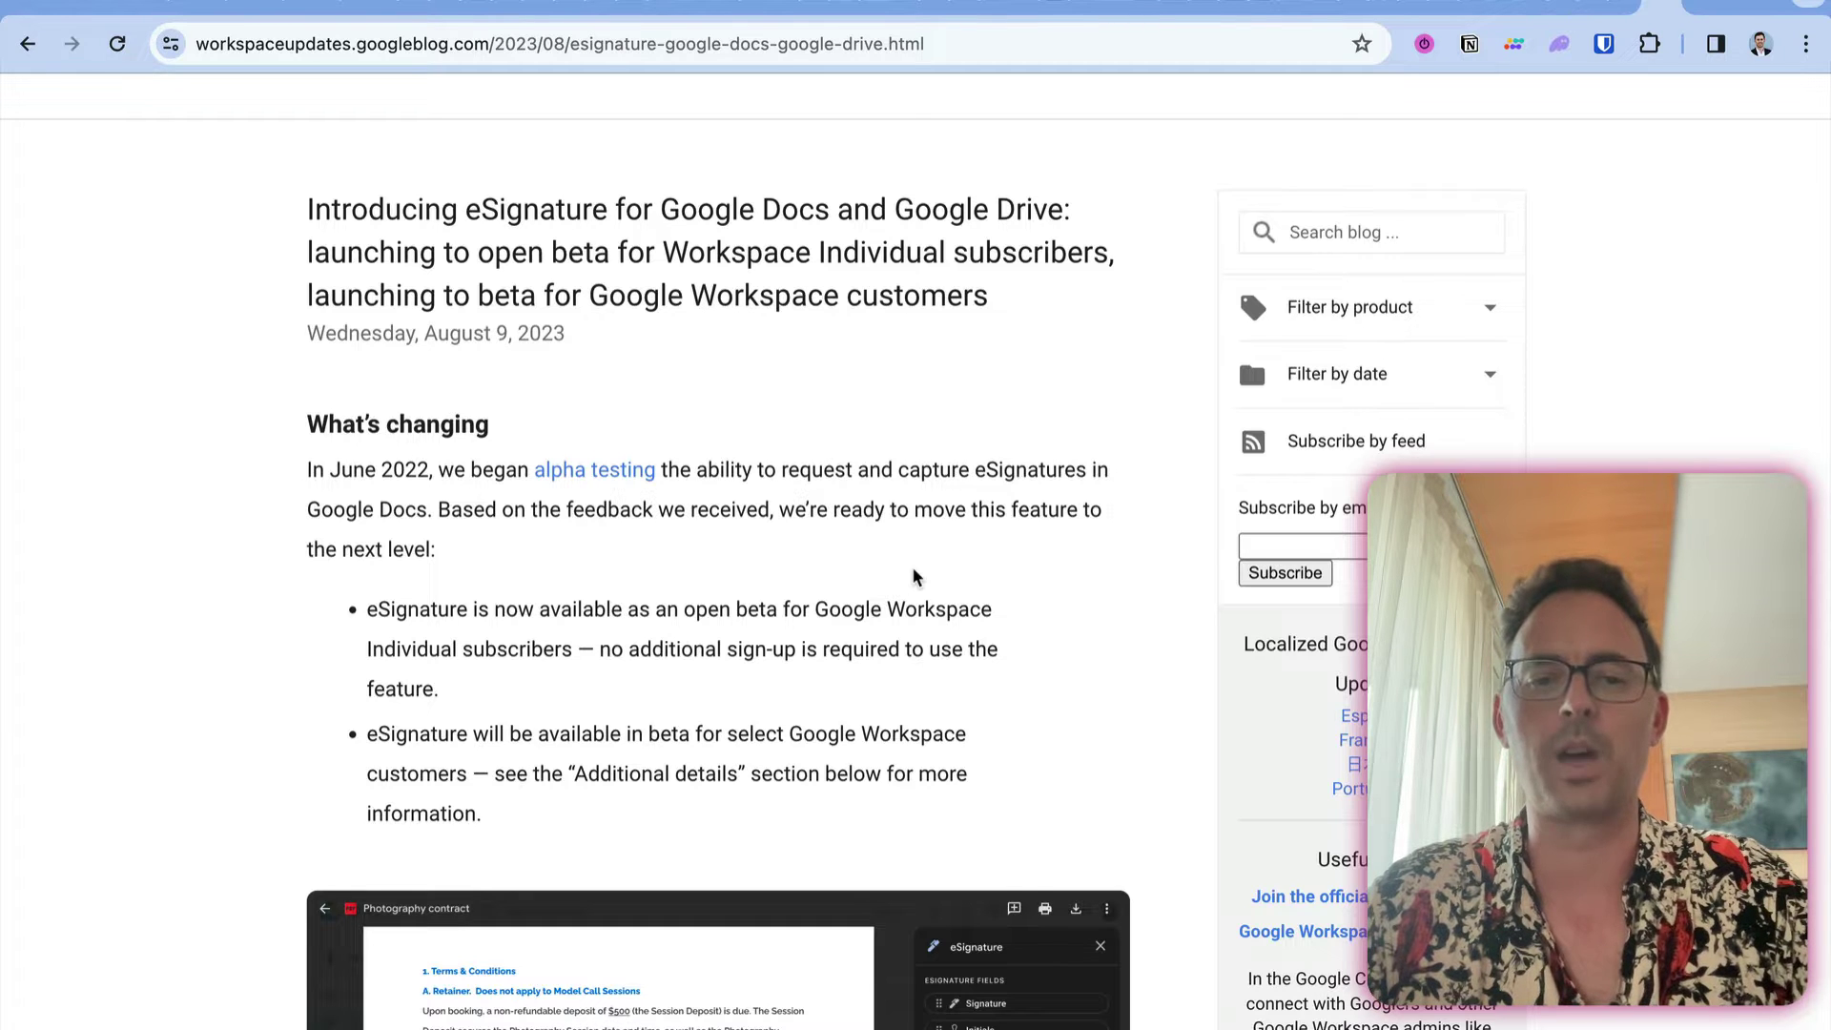
- Scroll through the Google Workspace eSignature announcement post for Docs and Drive
scroll(913, 572, down, 3)
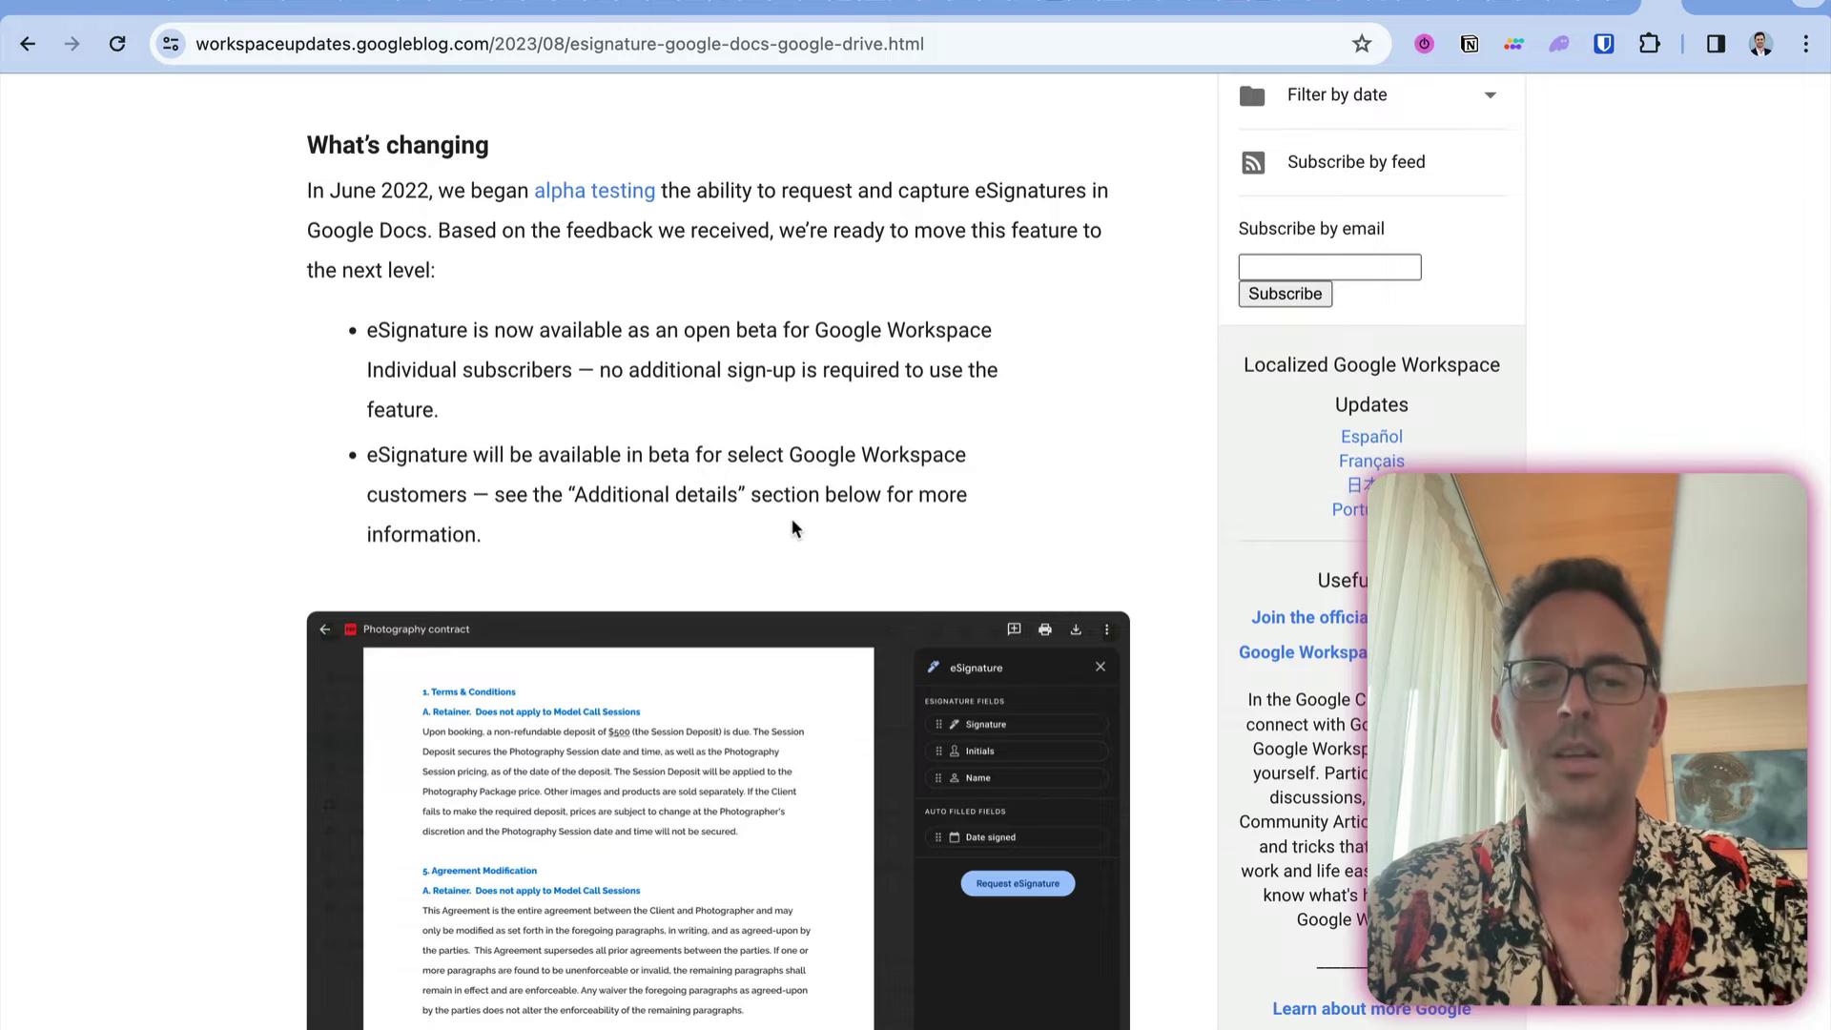
scroll(791, 522, down, 3)
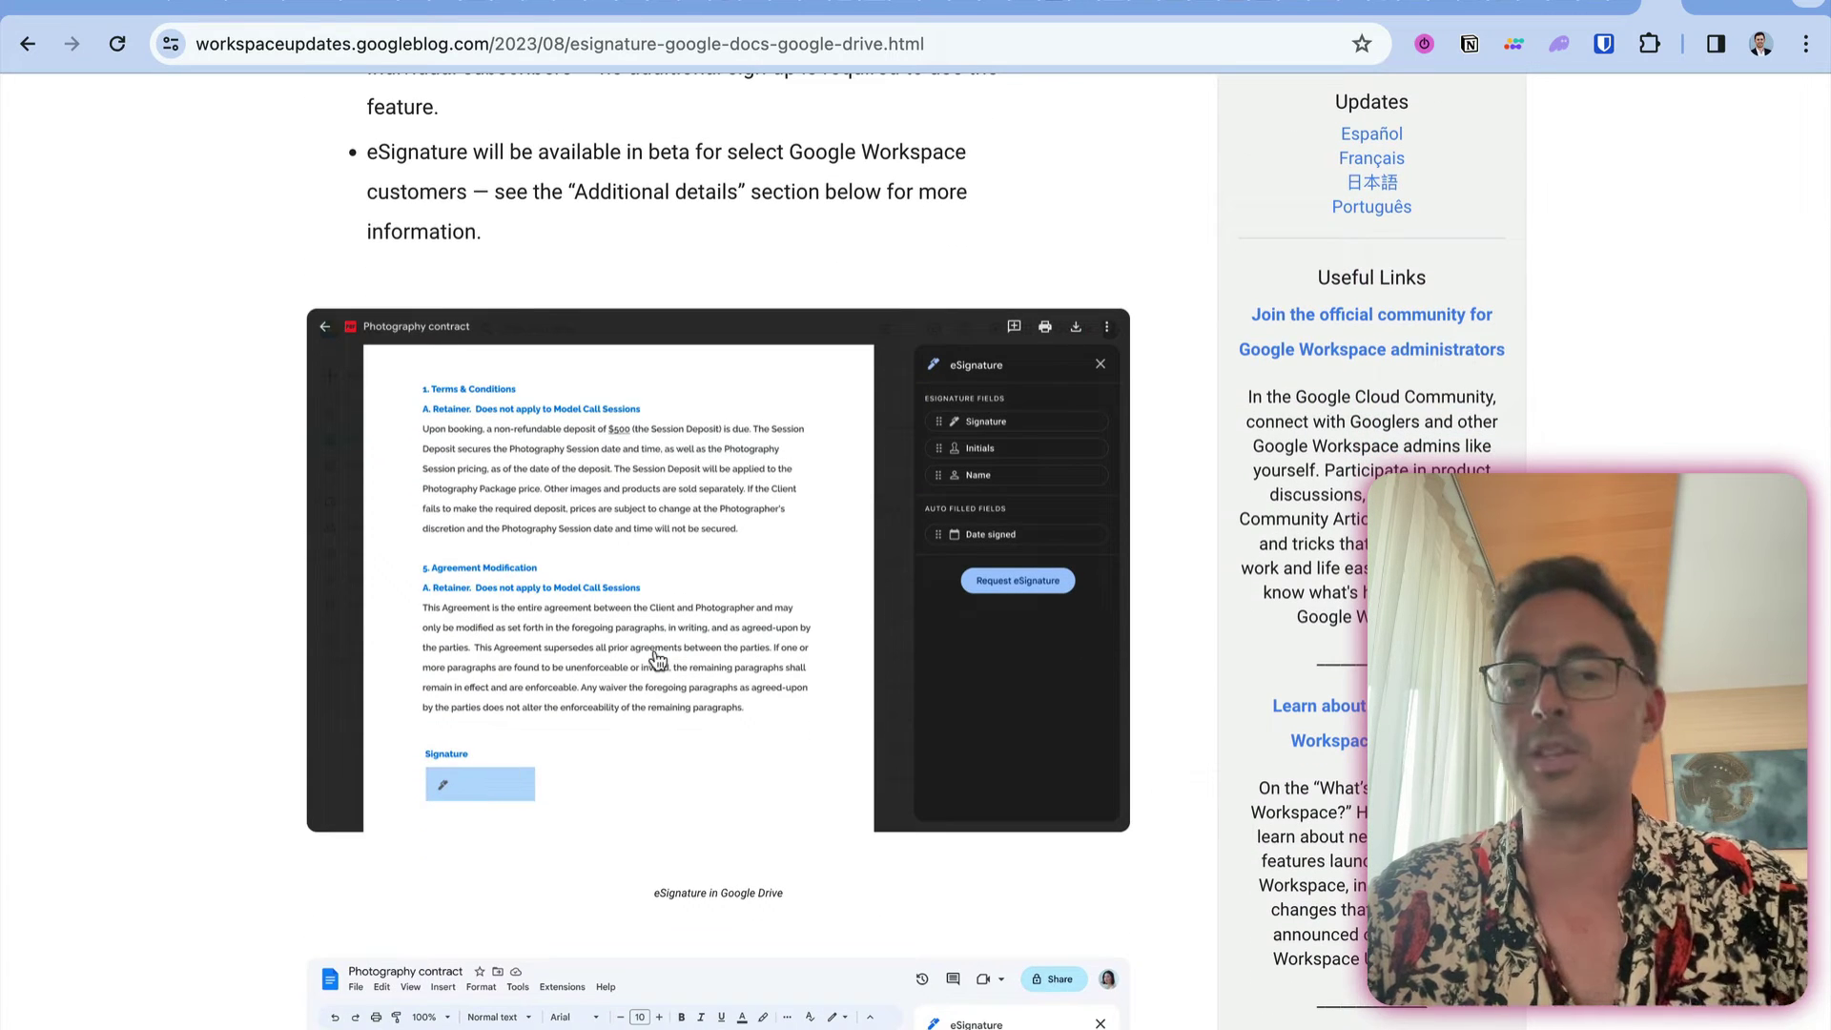
scroll(657, 658, up, 1)
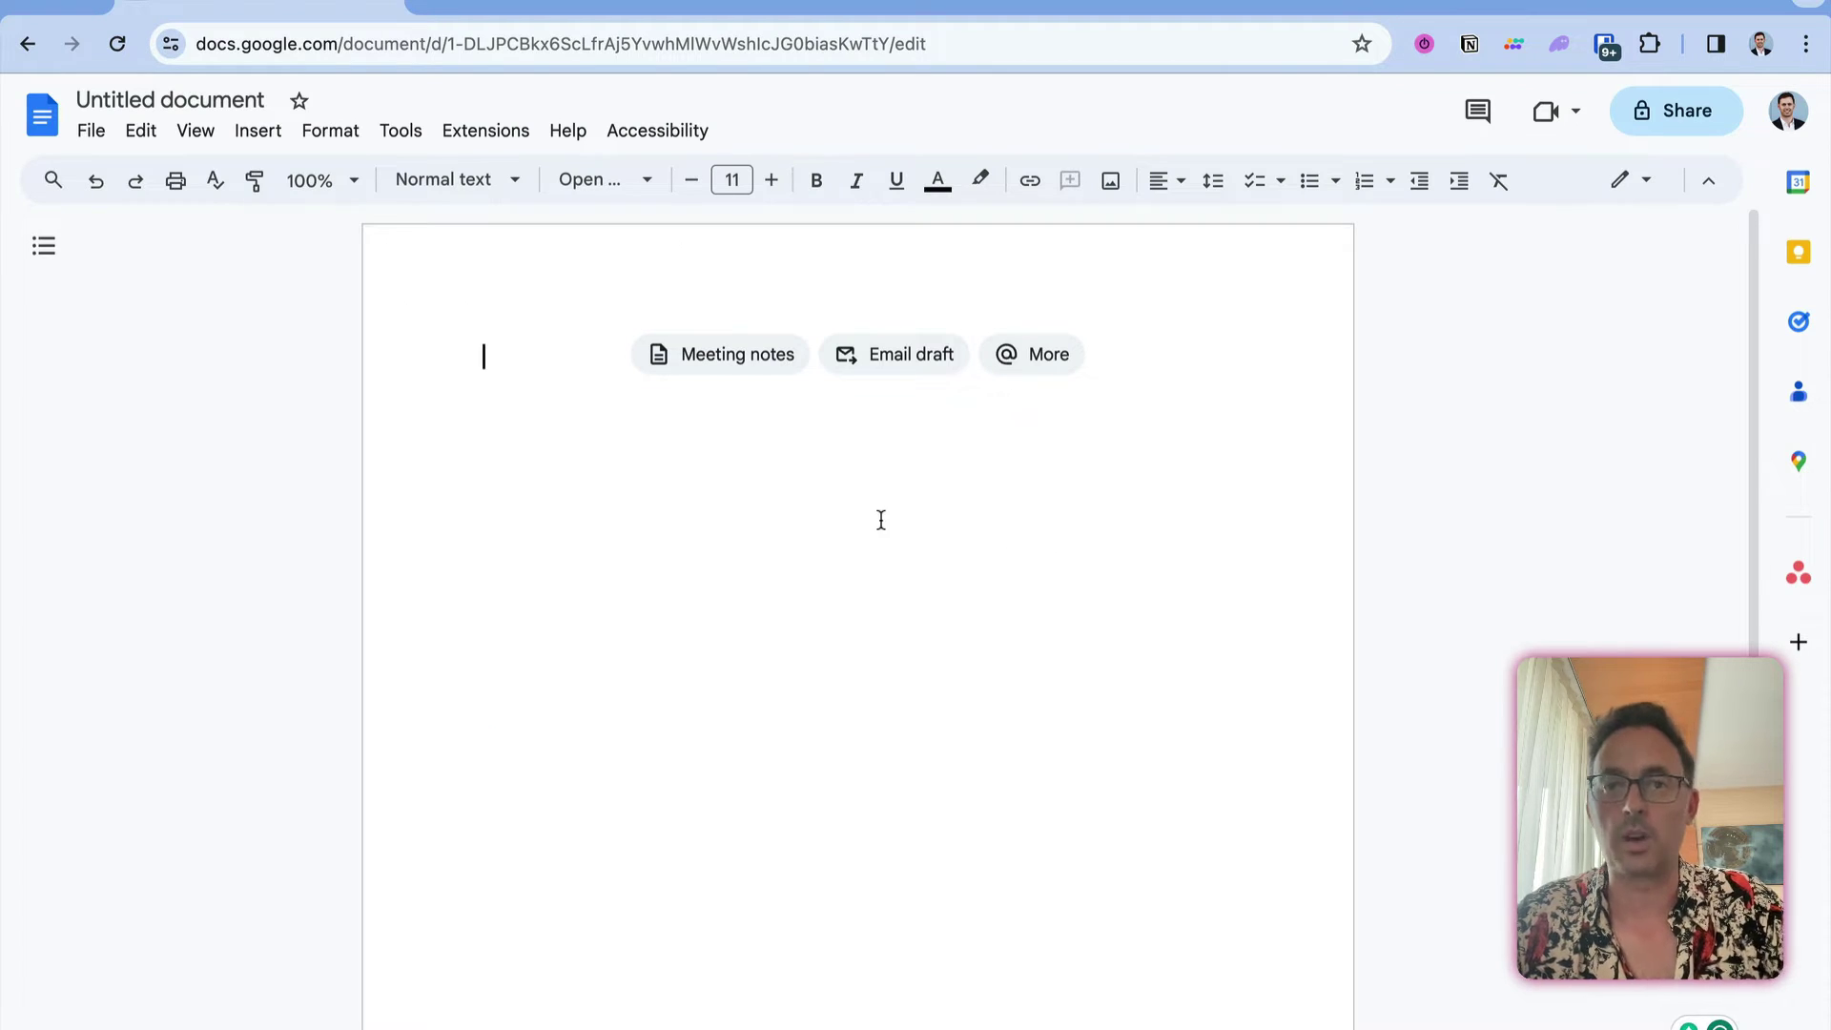
- Paste the contract's Payment Terms and Authorisation text into the blank document
key(ctrl+v)
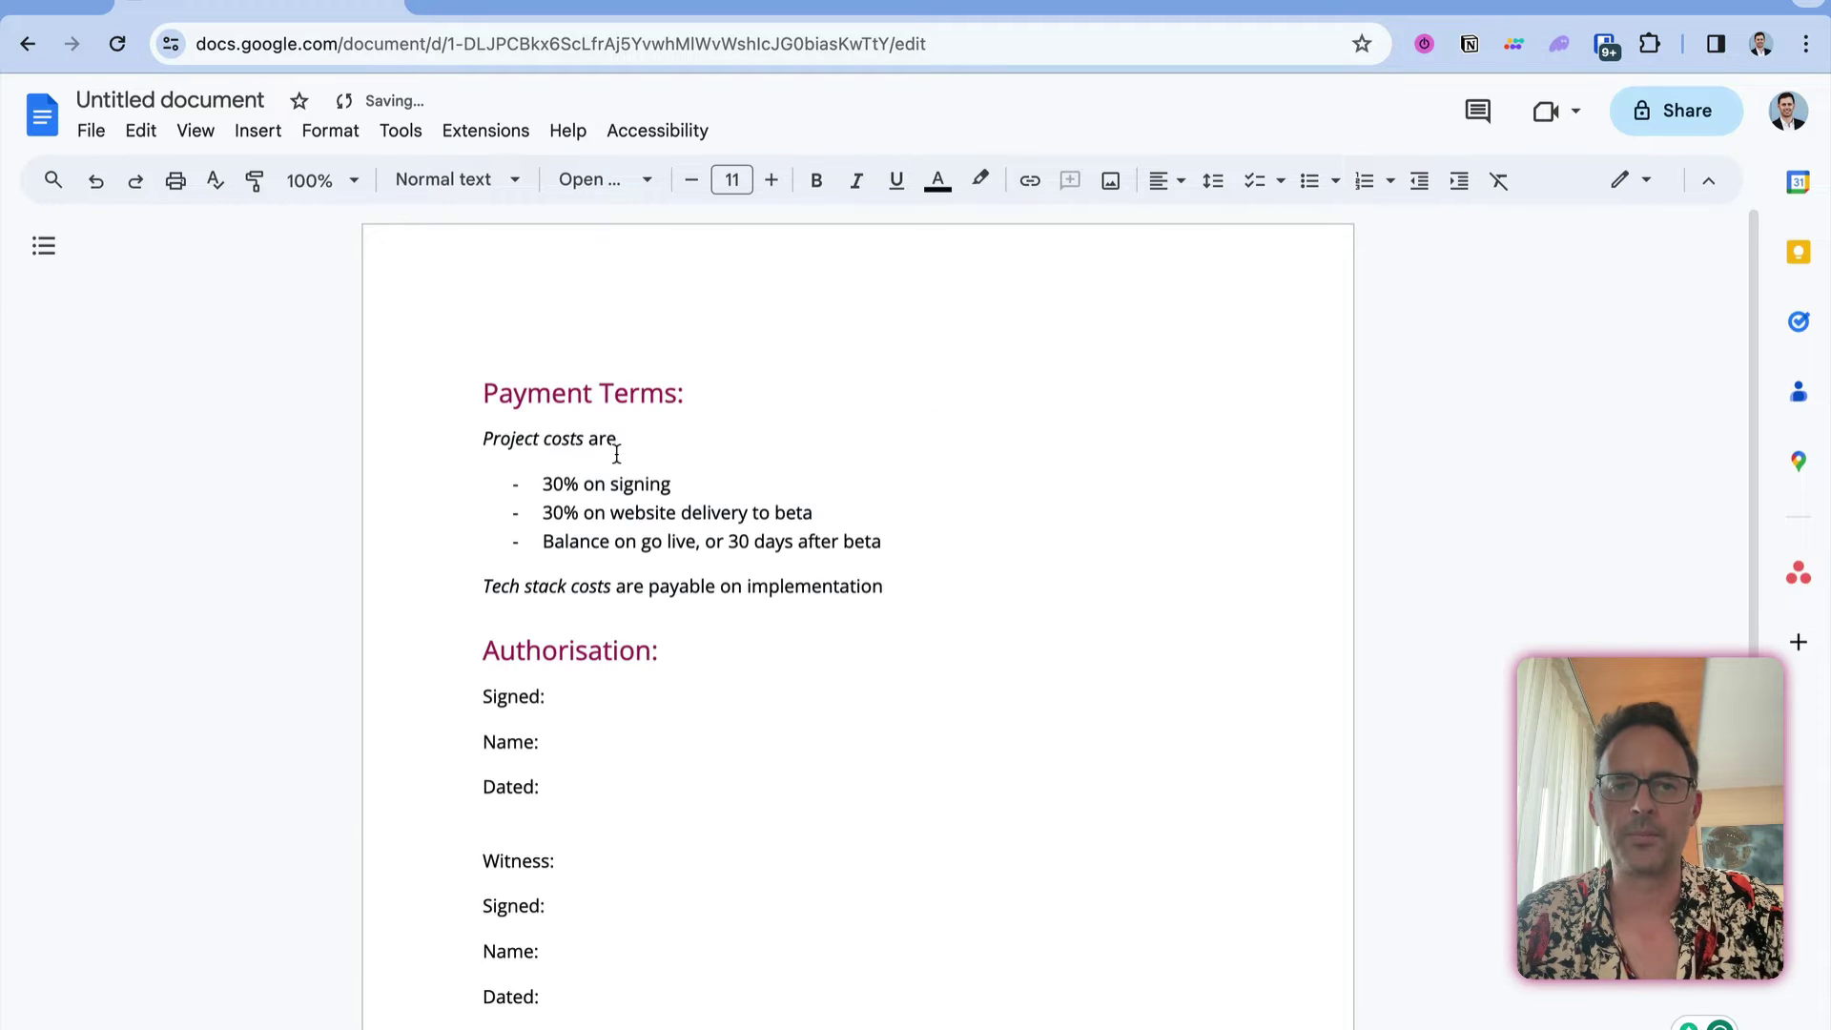
scroll(764, 453, down, 3)
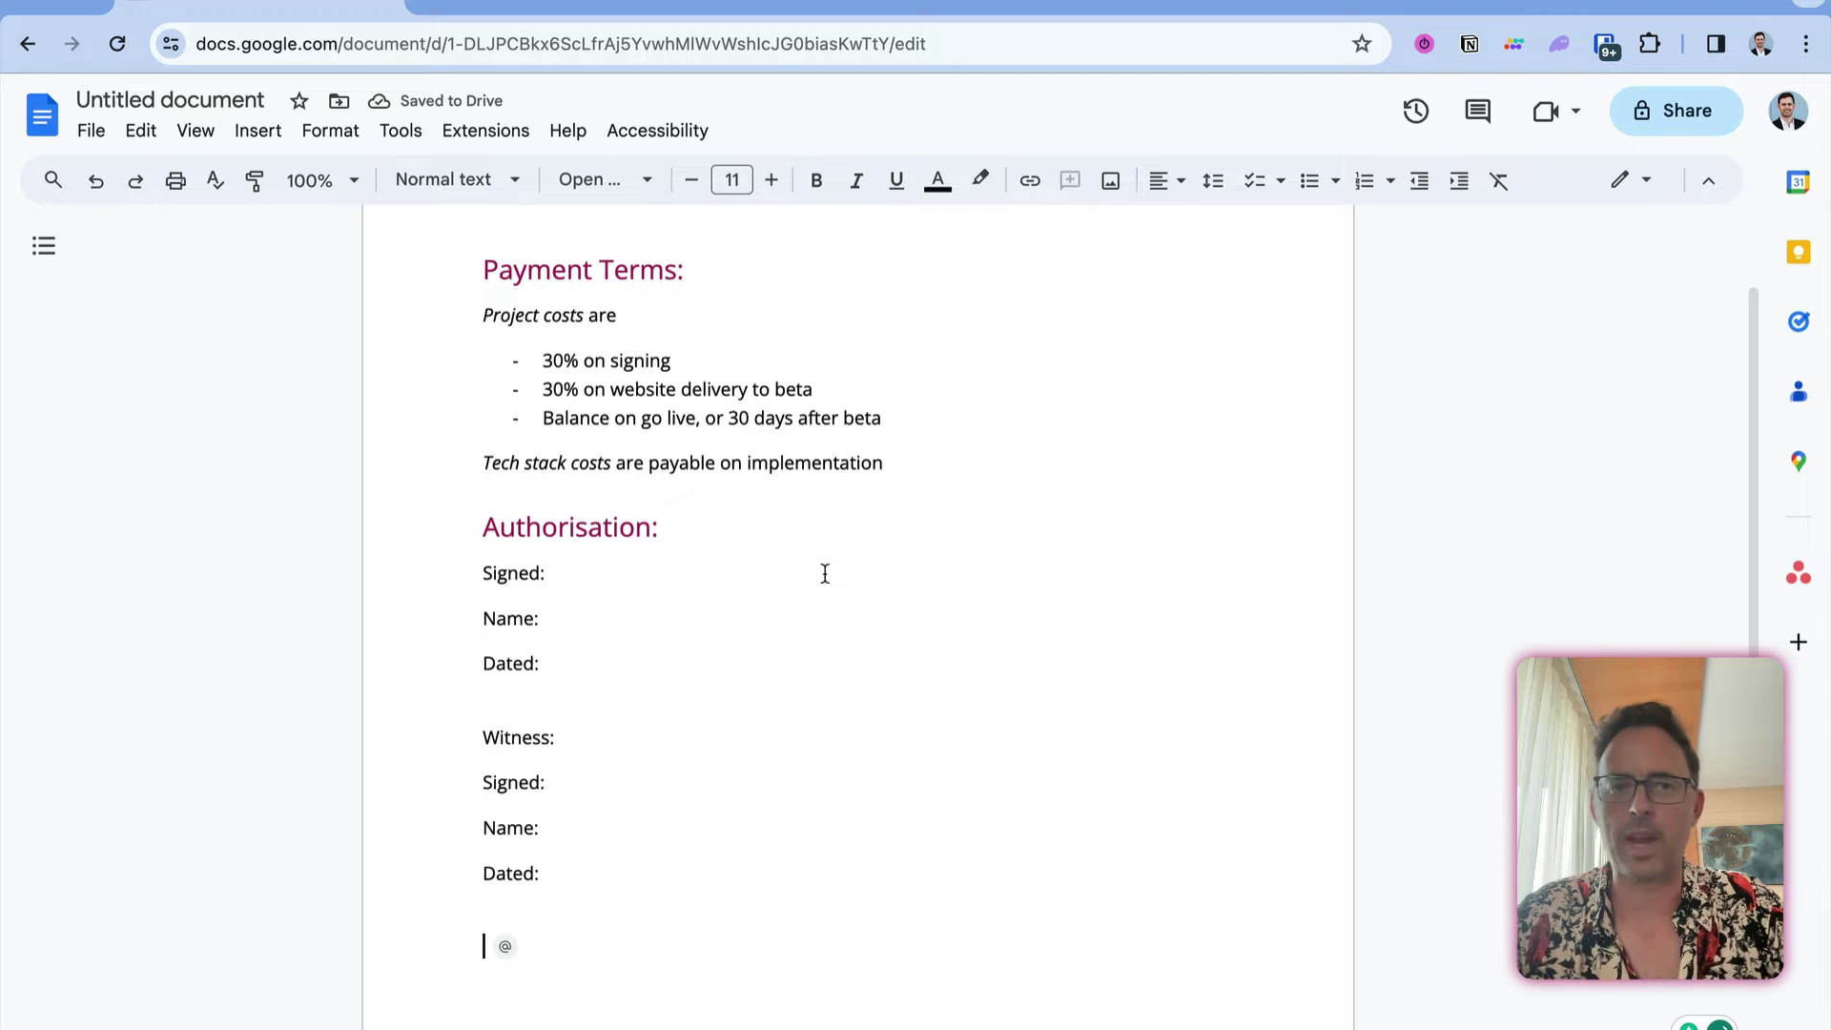
click(662, 574)
click(612, 576)
click(584, 573)
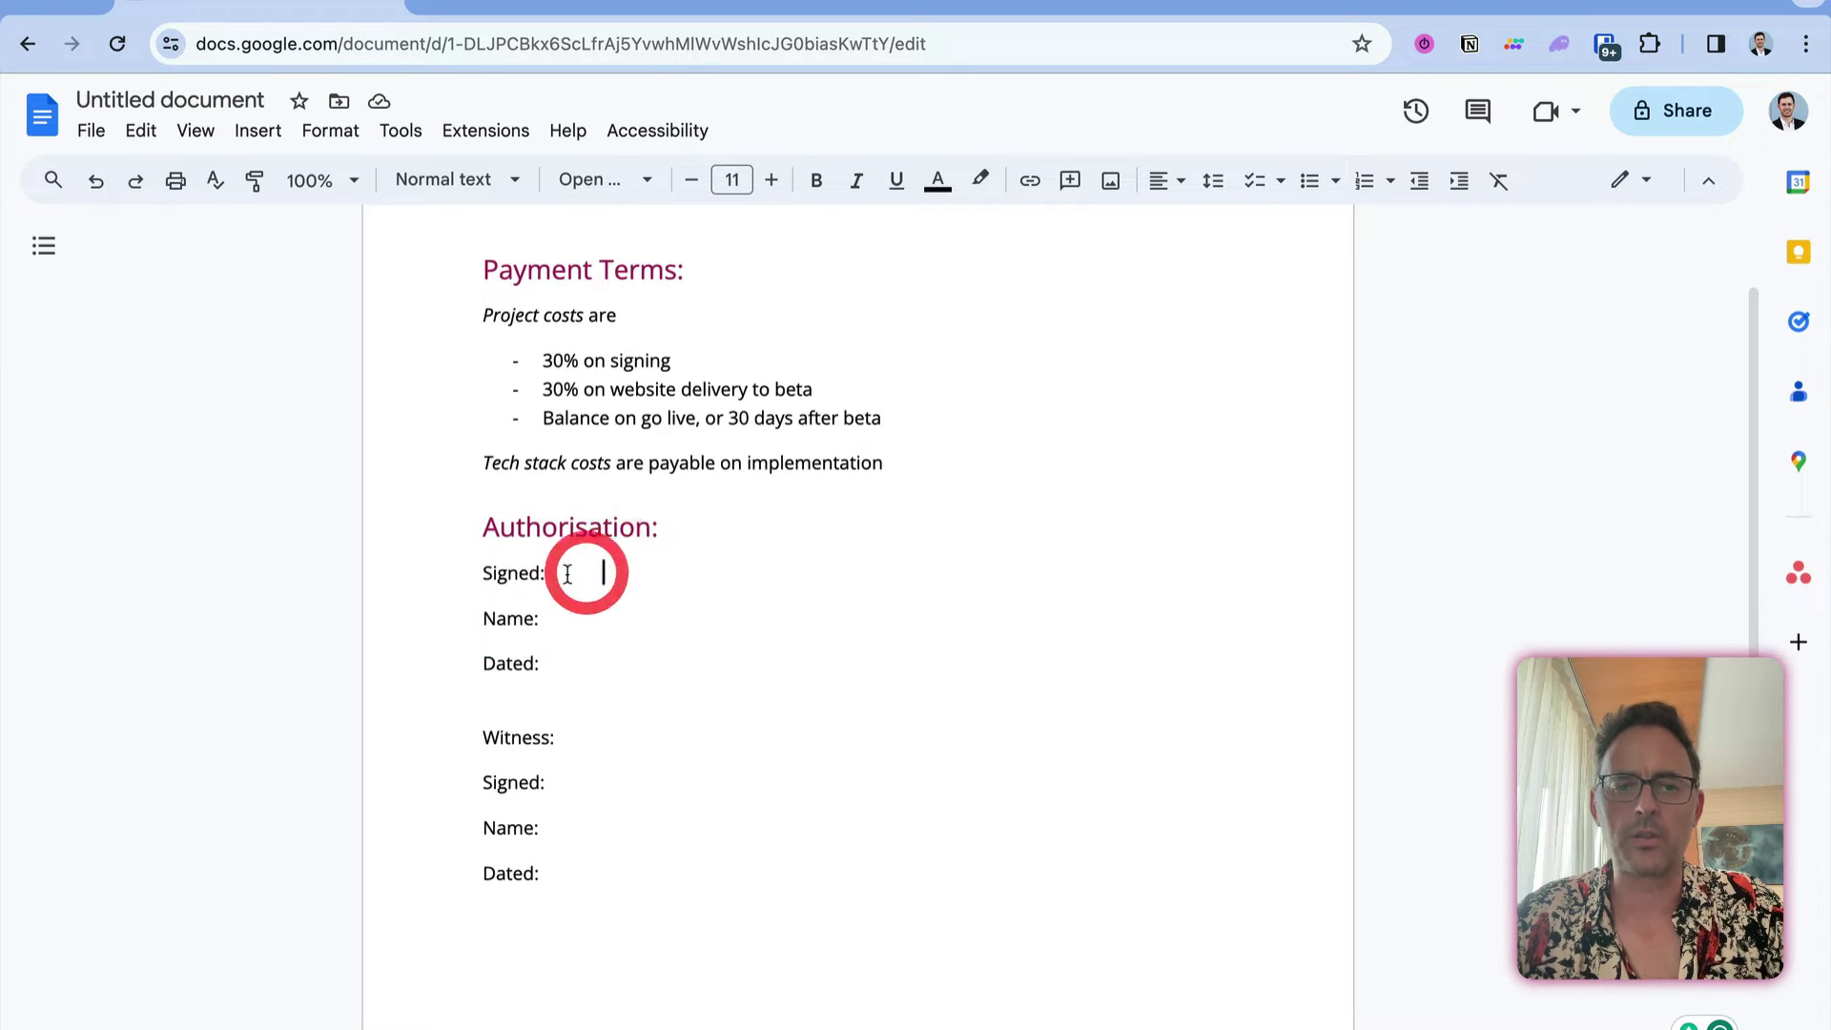
- Make the Witness line a Heading 2 to match Authorisation
click(519, 735)
key(ctrl+alt+3)
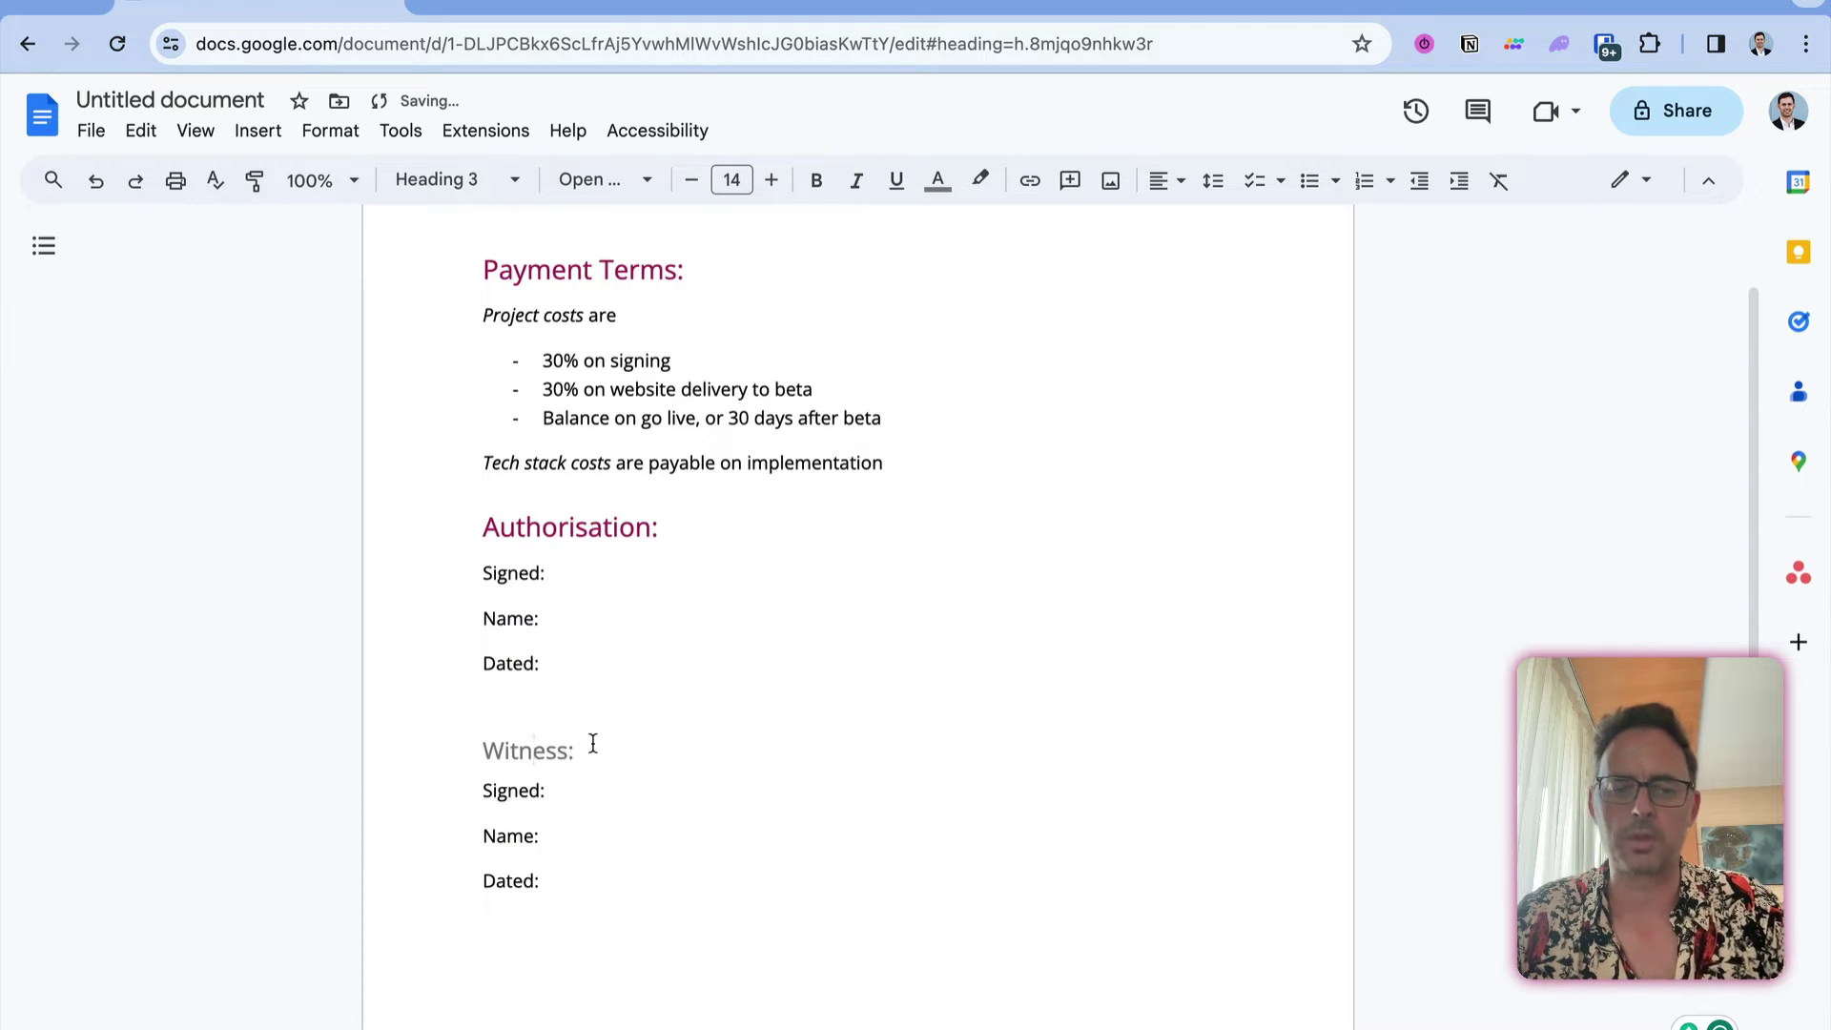
key(ctrl+alt+2)
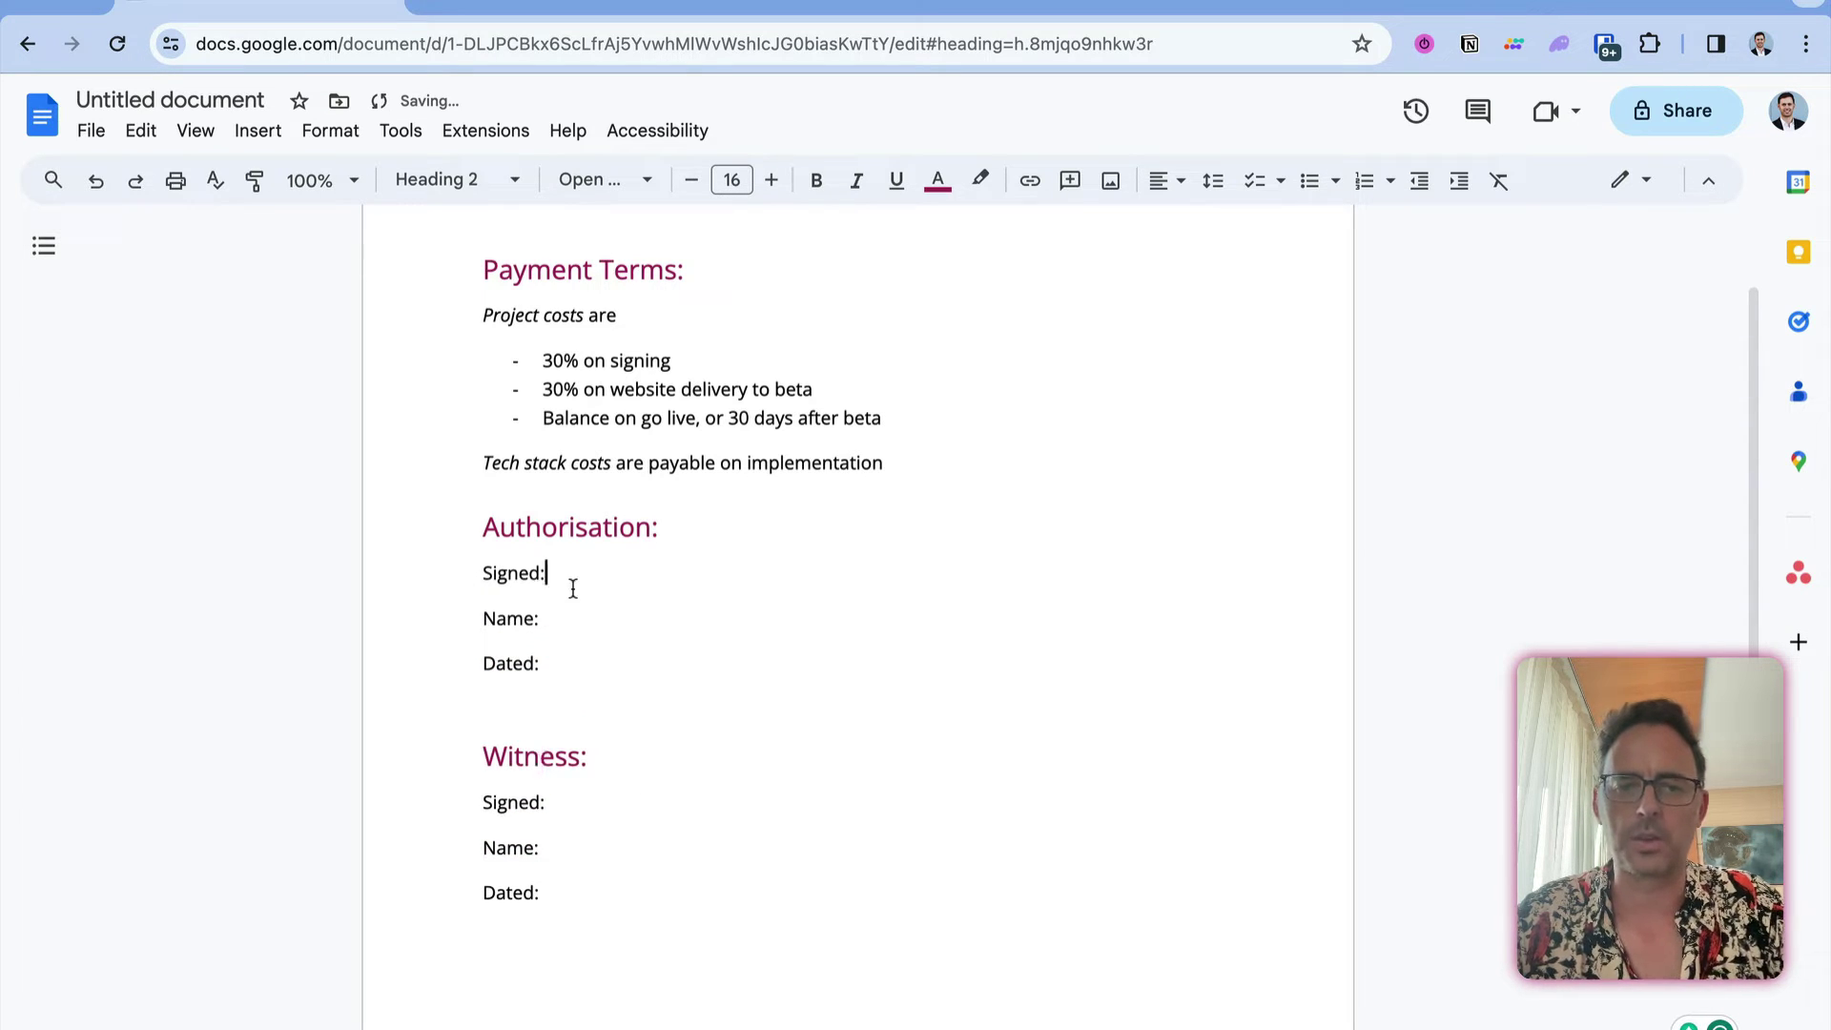
click(573, 583)
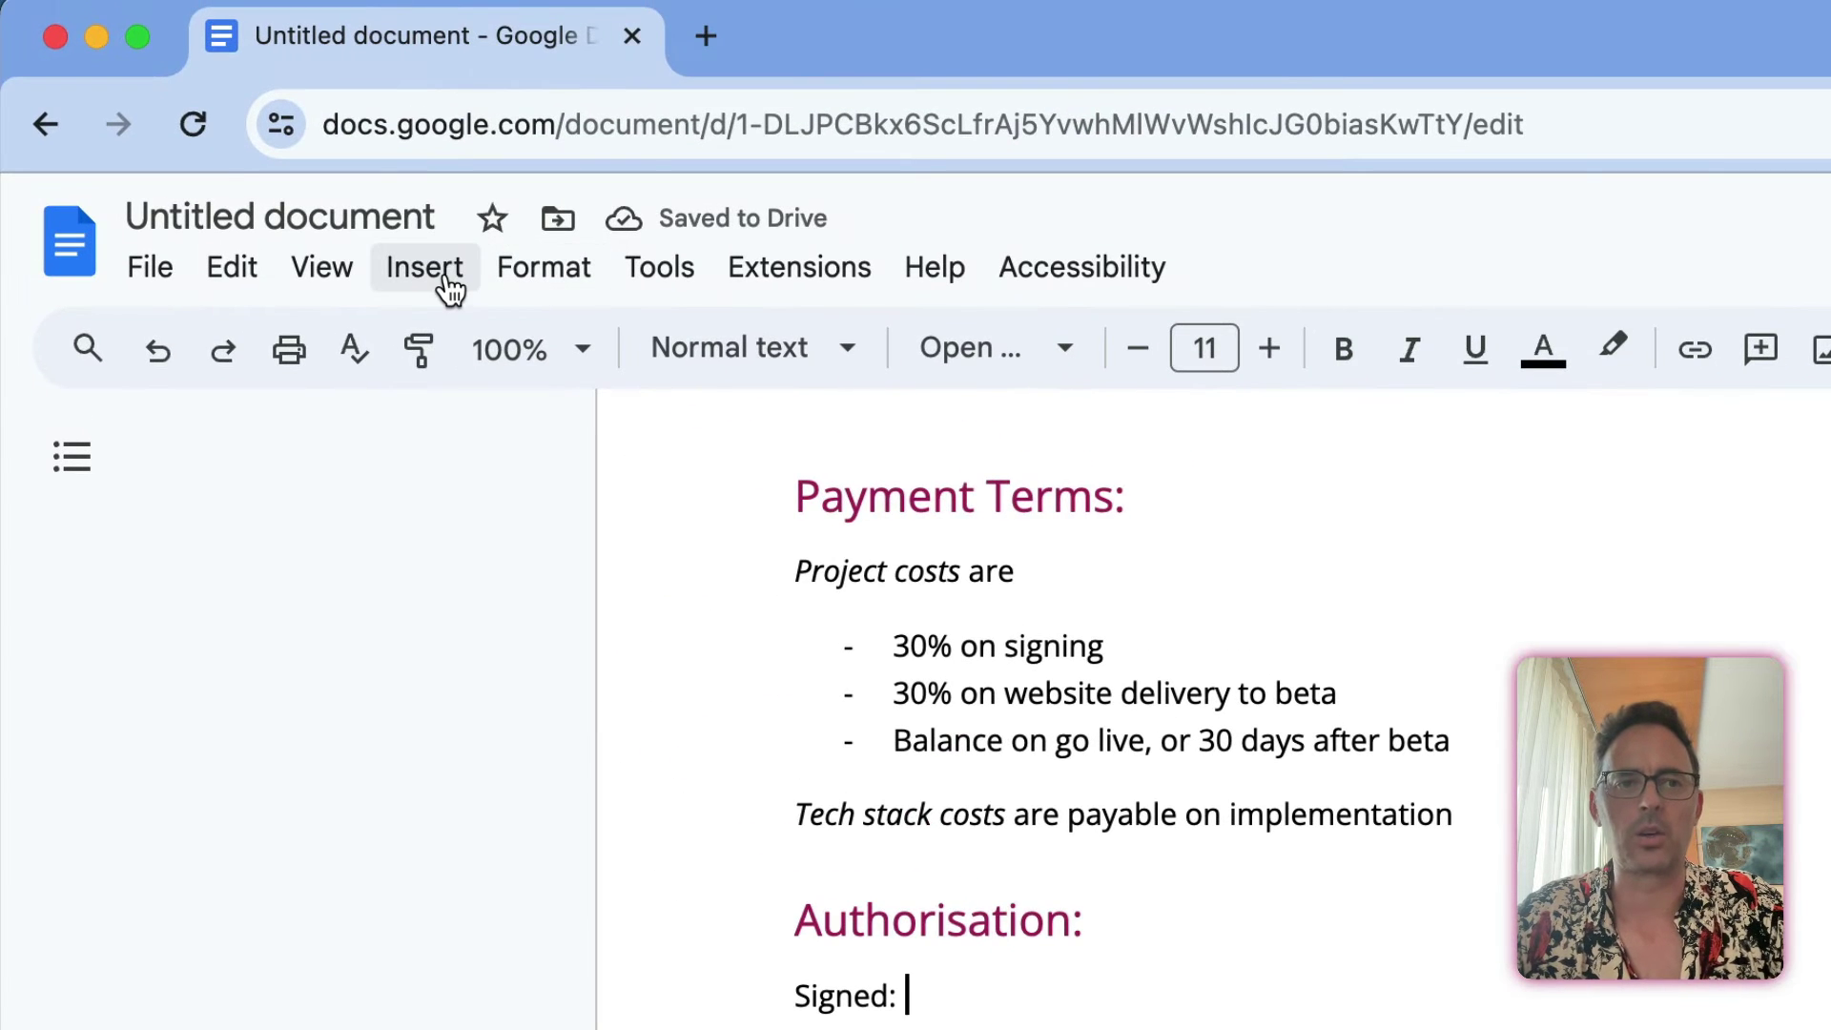
- Open the eSignature fields panel from the Insert menu and check the signer list
click(448, 286)
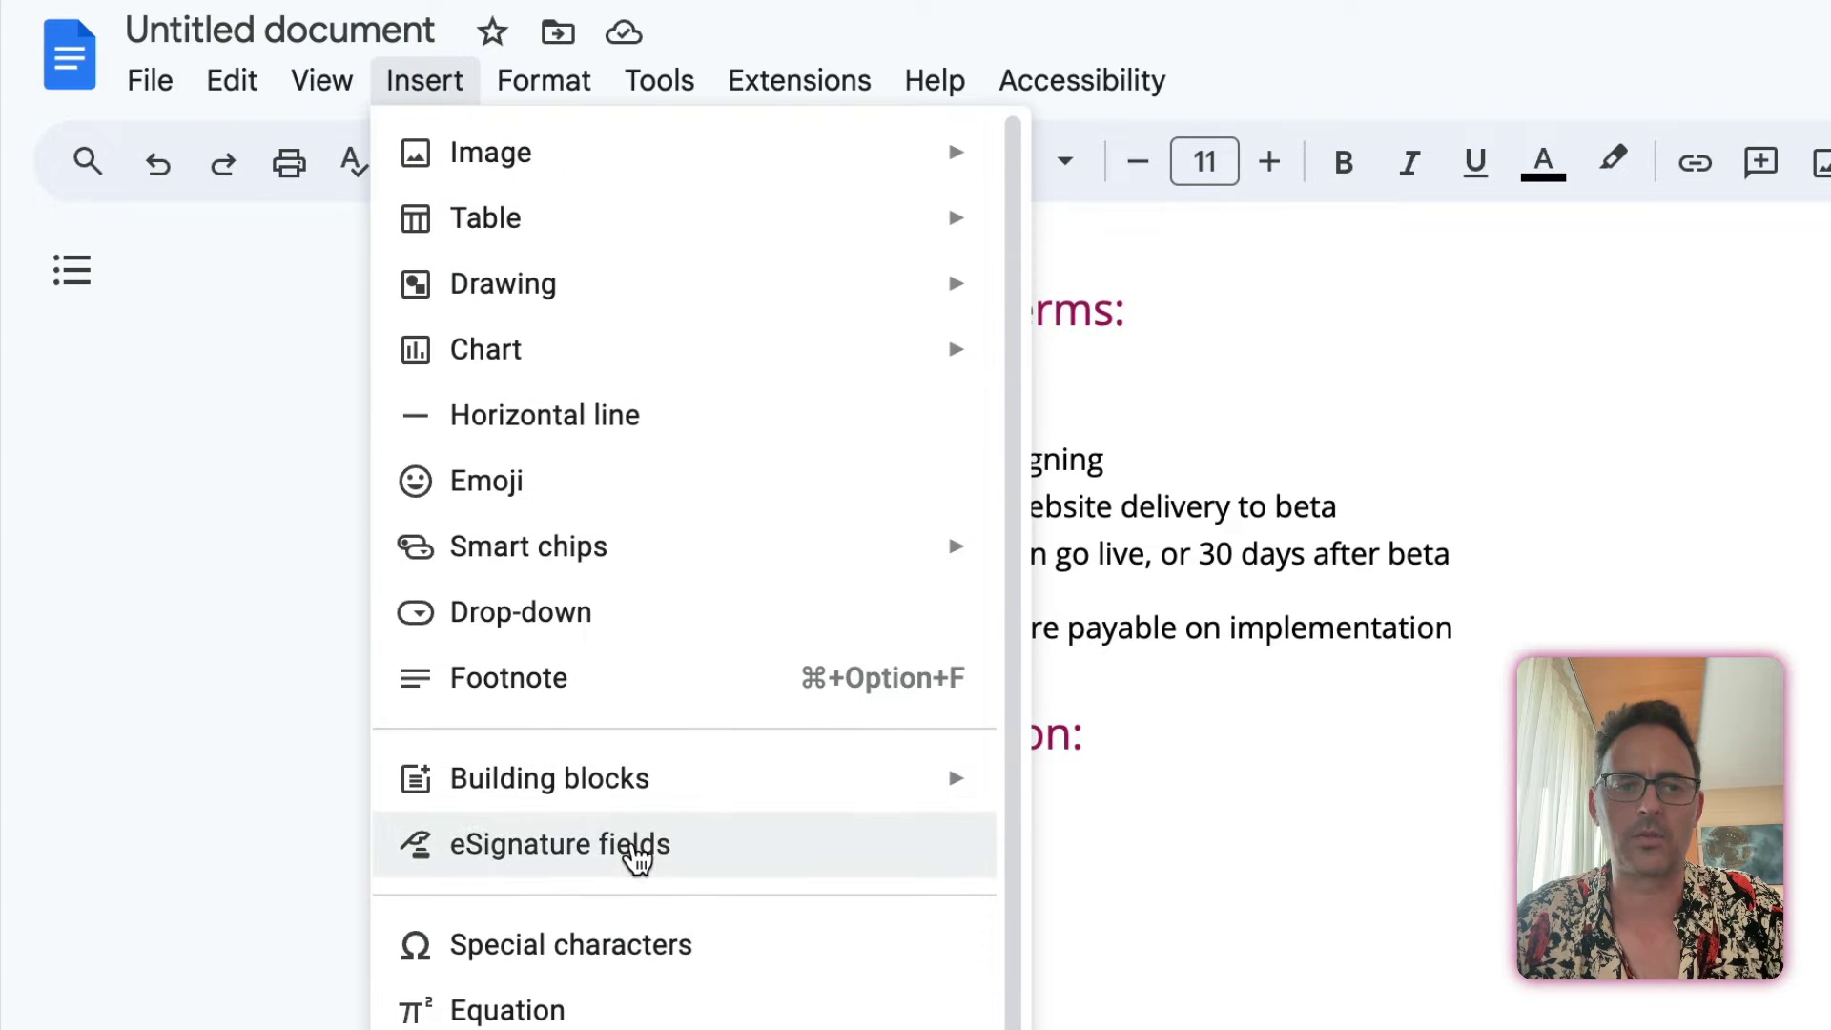
click(688, 856)
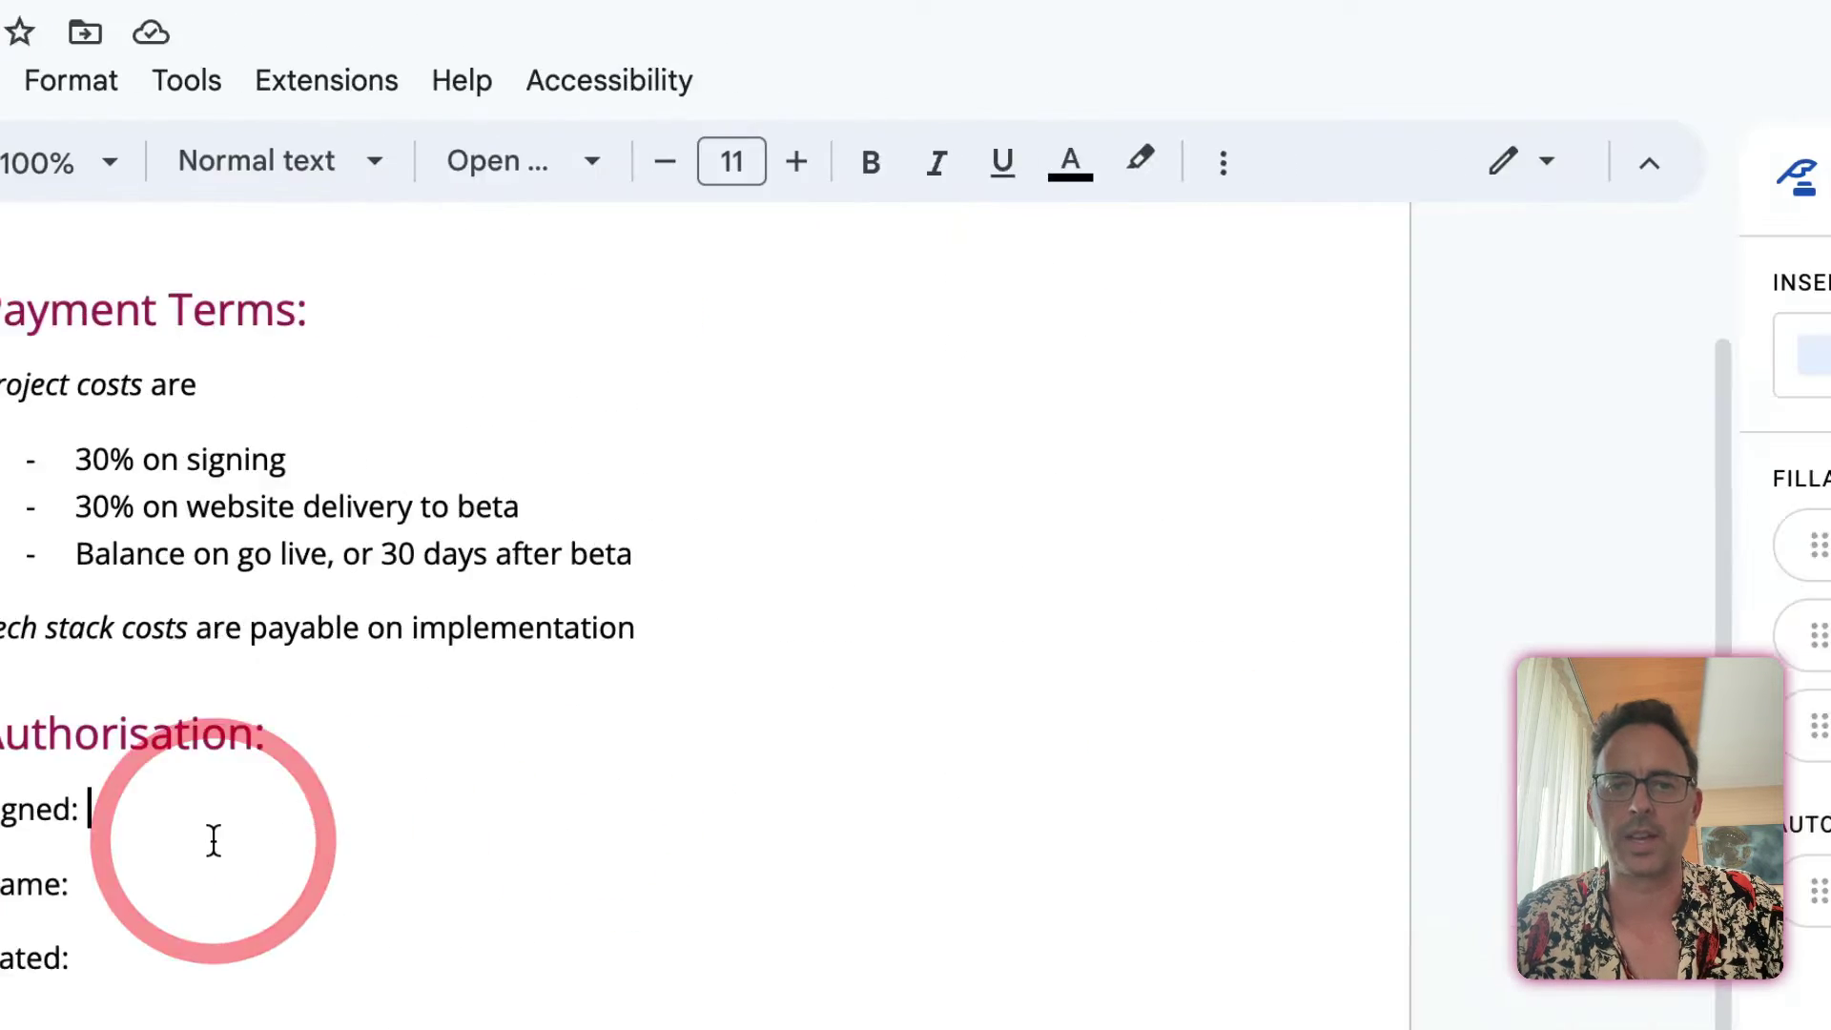
click(1261, 381)
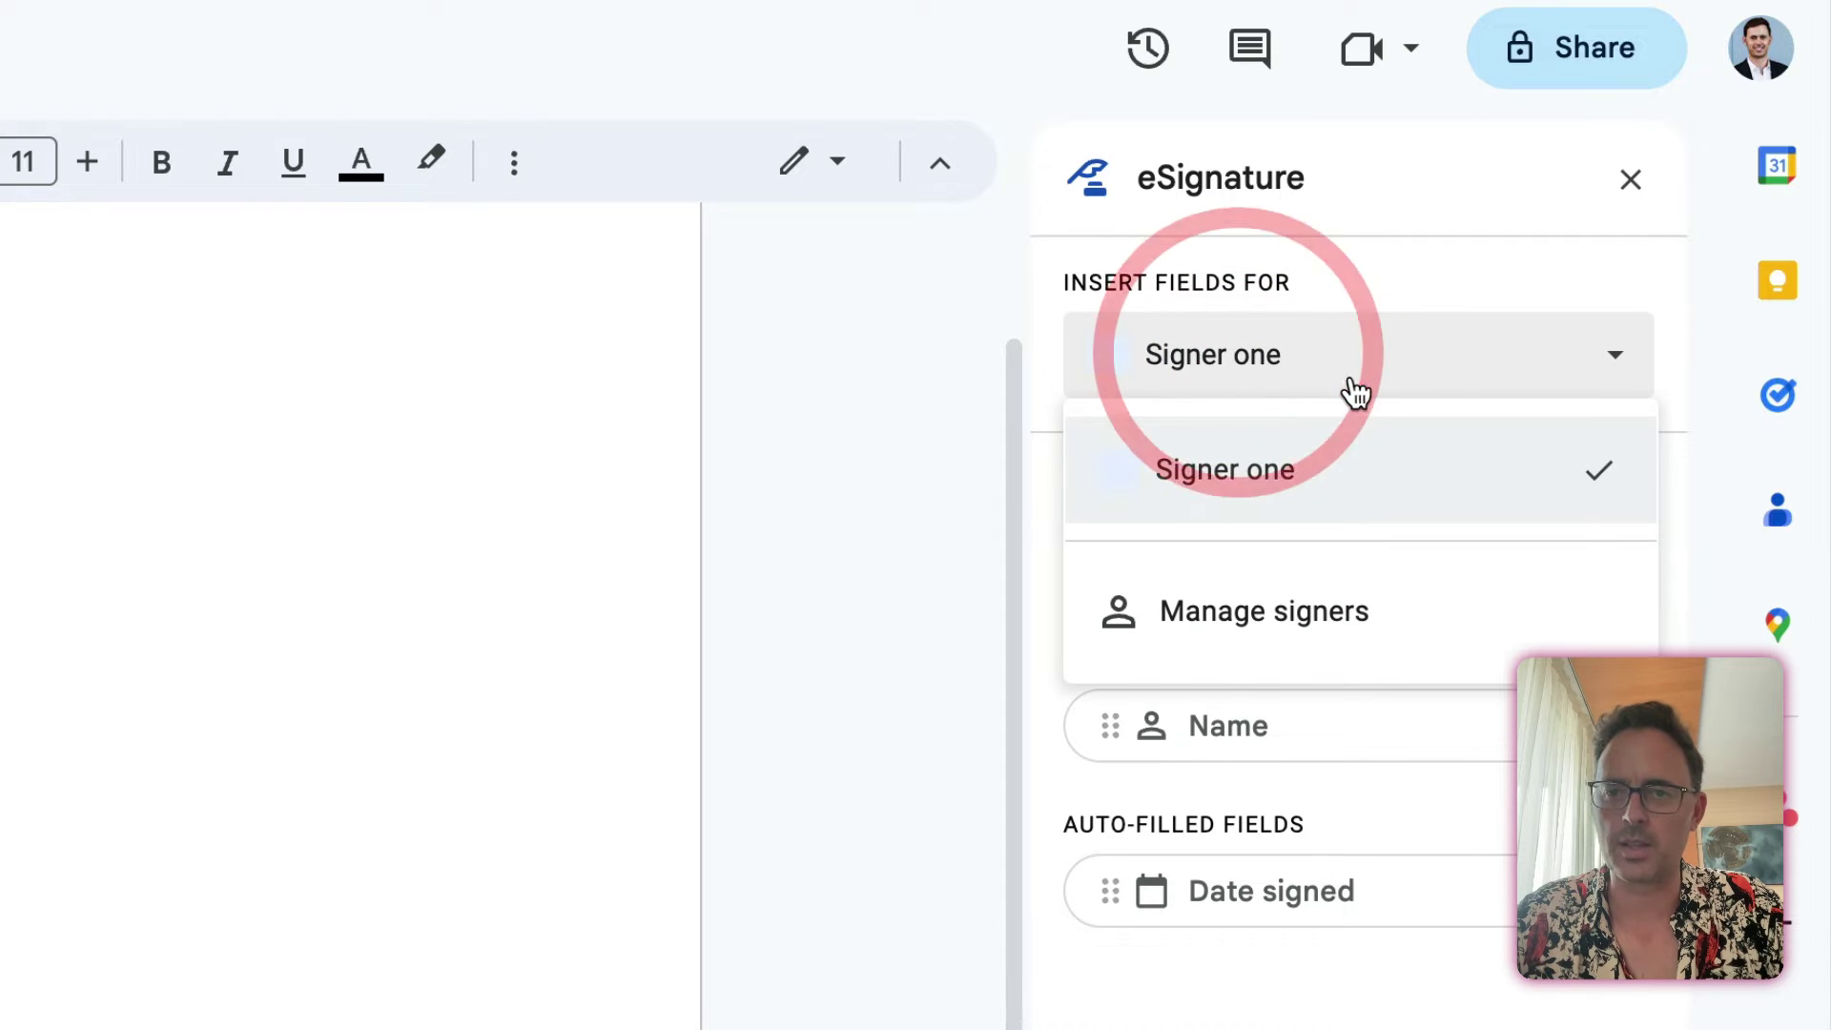
click(1350, 348)
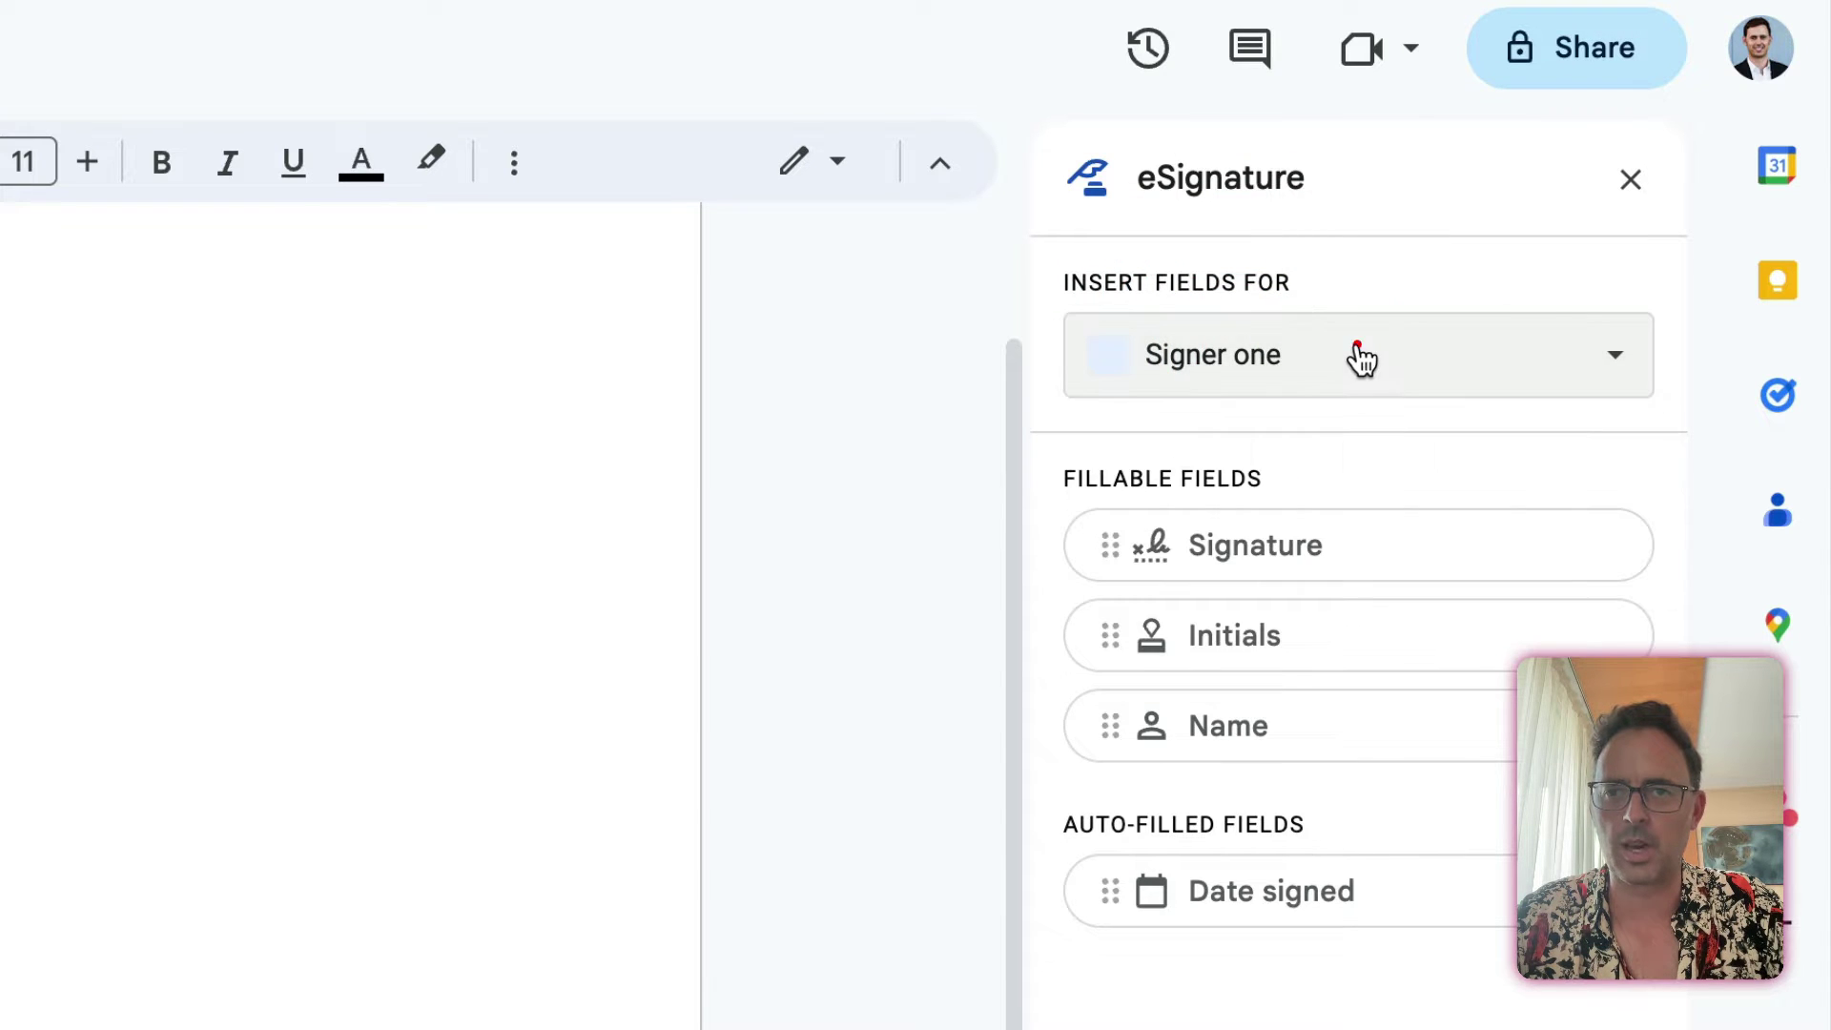
click(1240, 347)
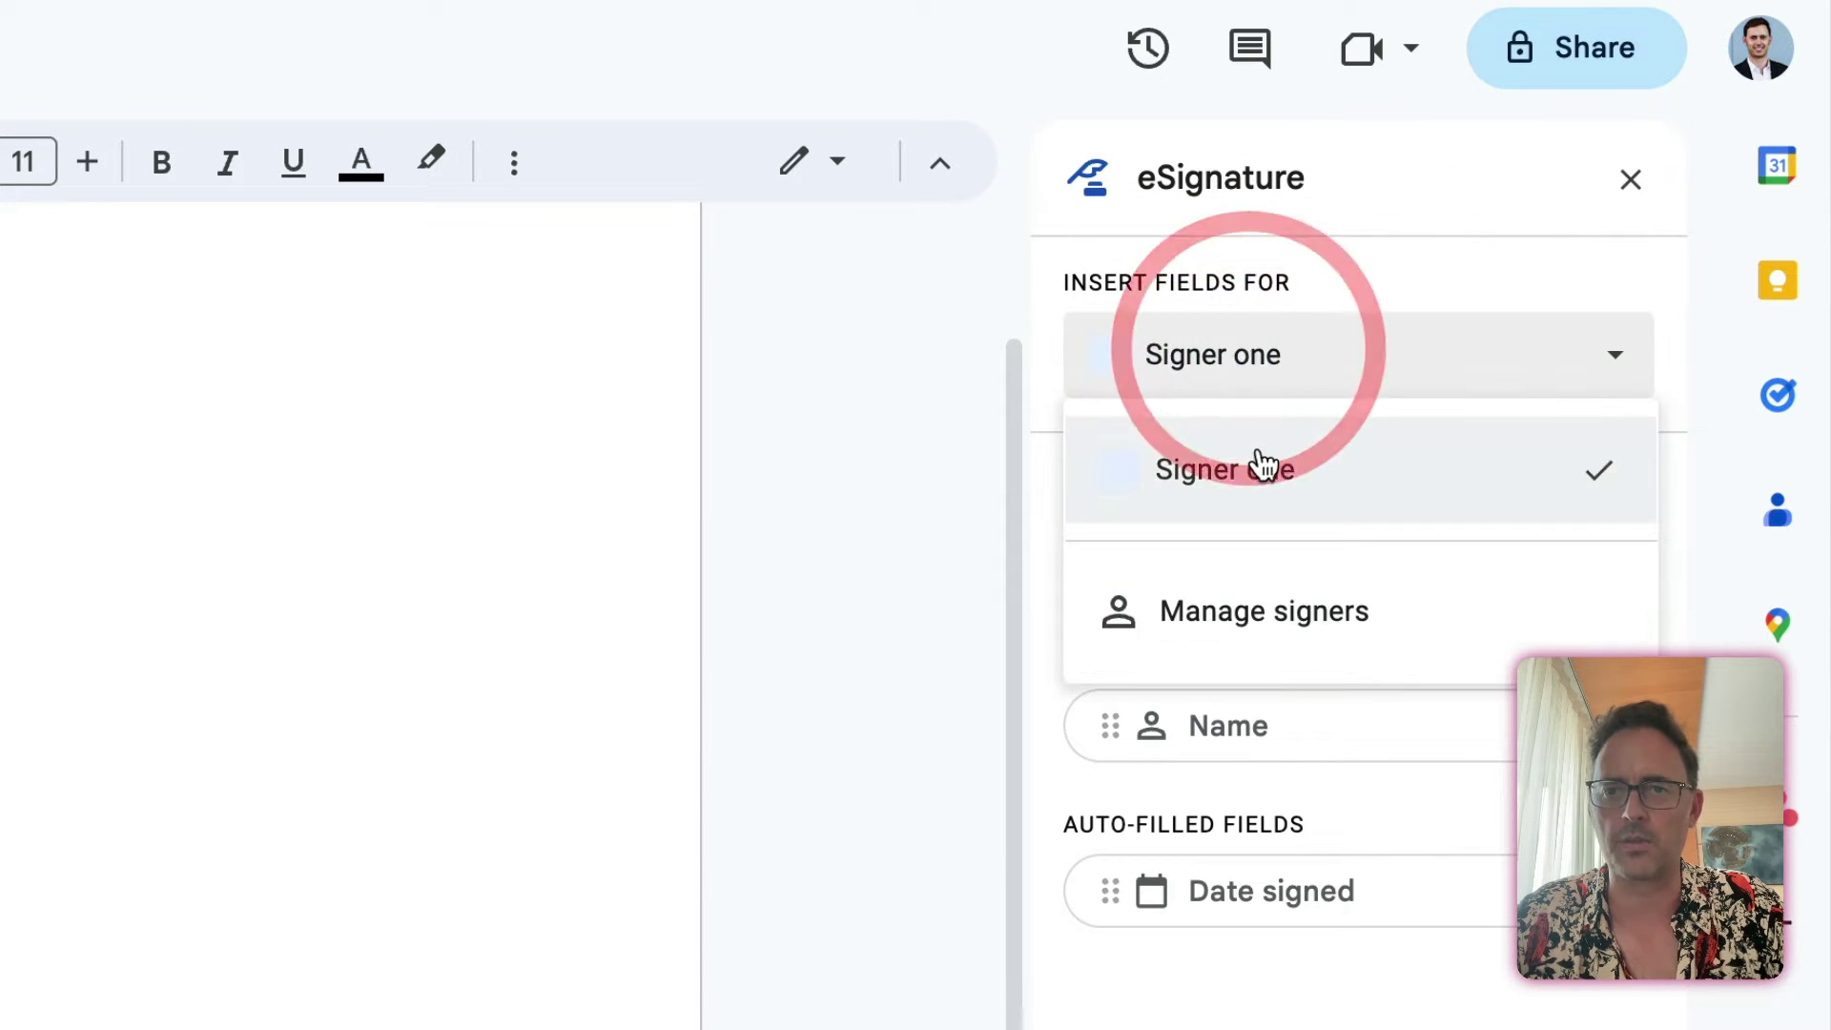
click(1360, 255)
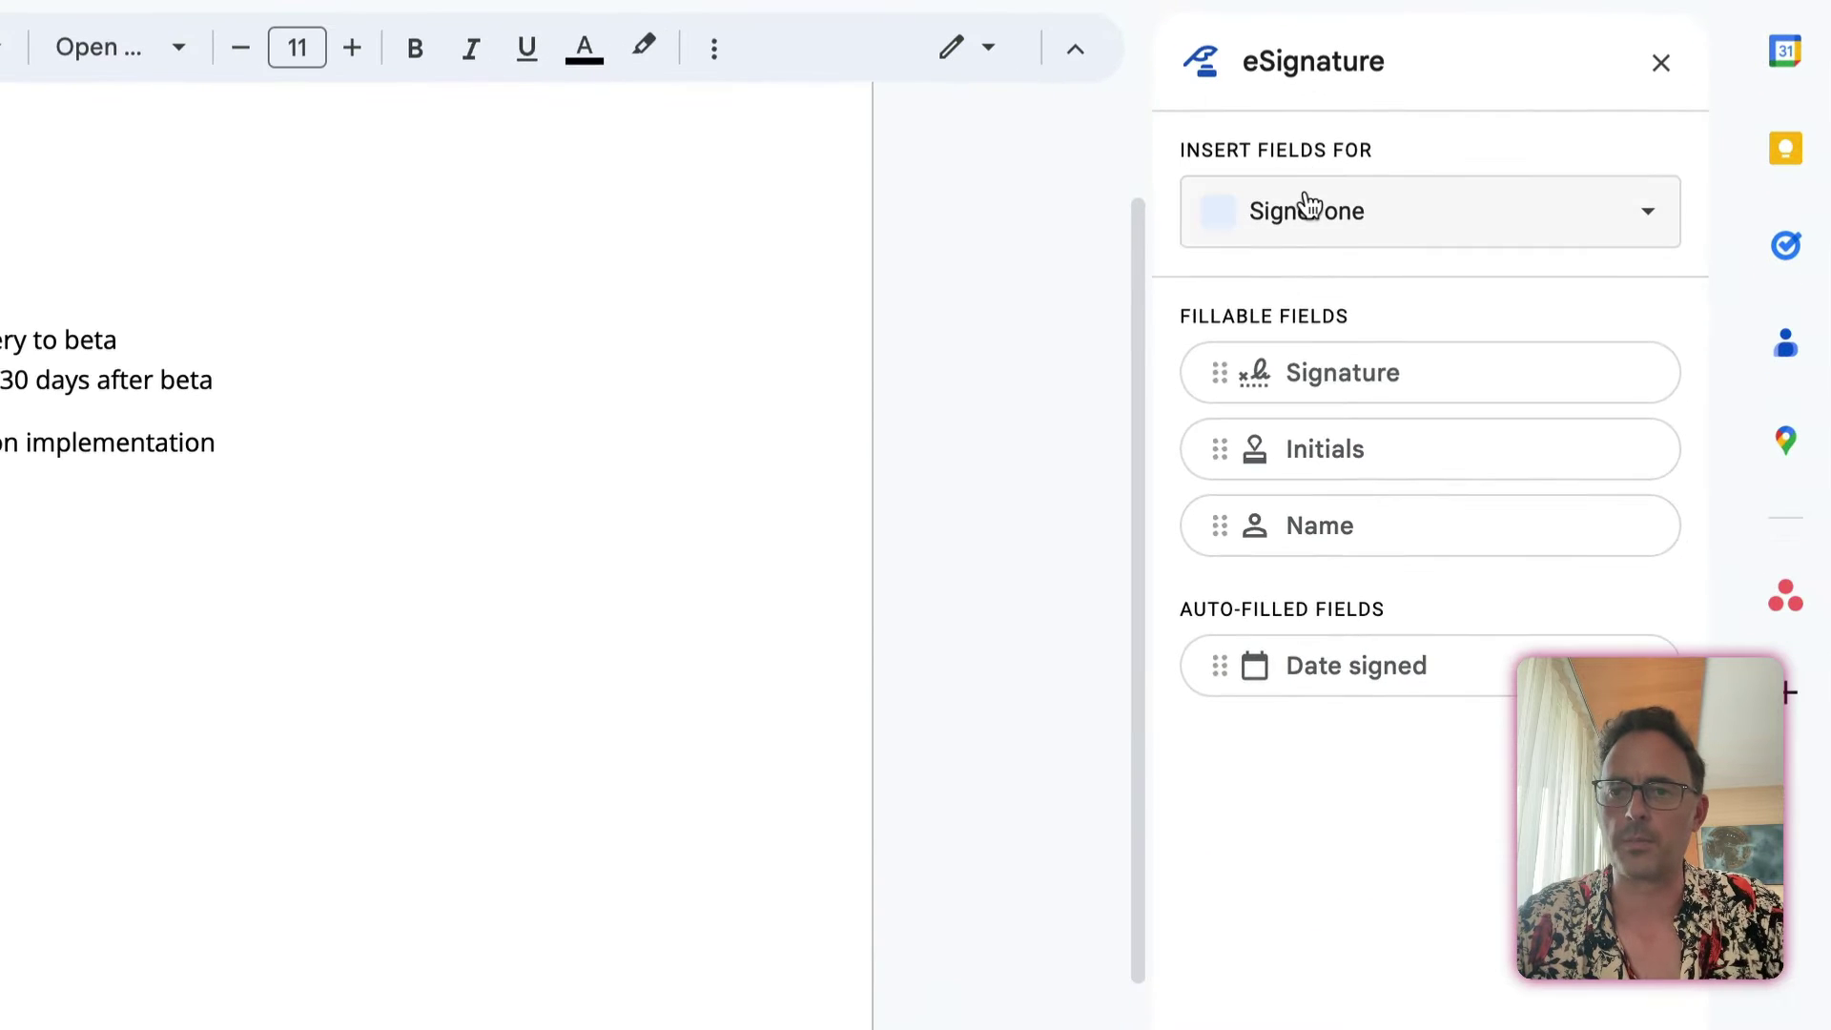
- In Manage signers, add a second signer labelled Witness alongside Signer one
click(1308, 206)
click(1329, 429)
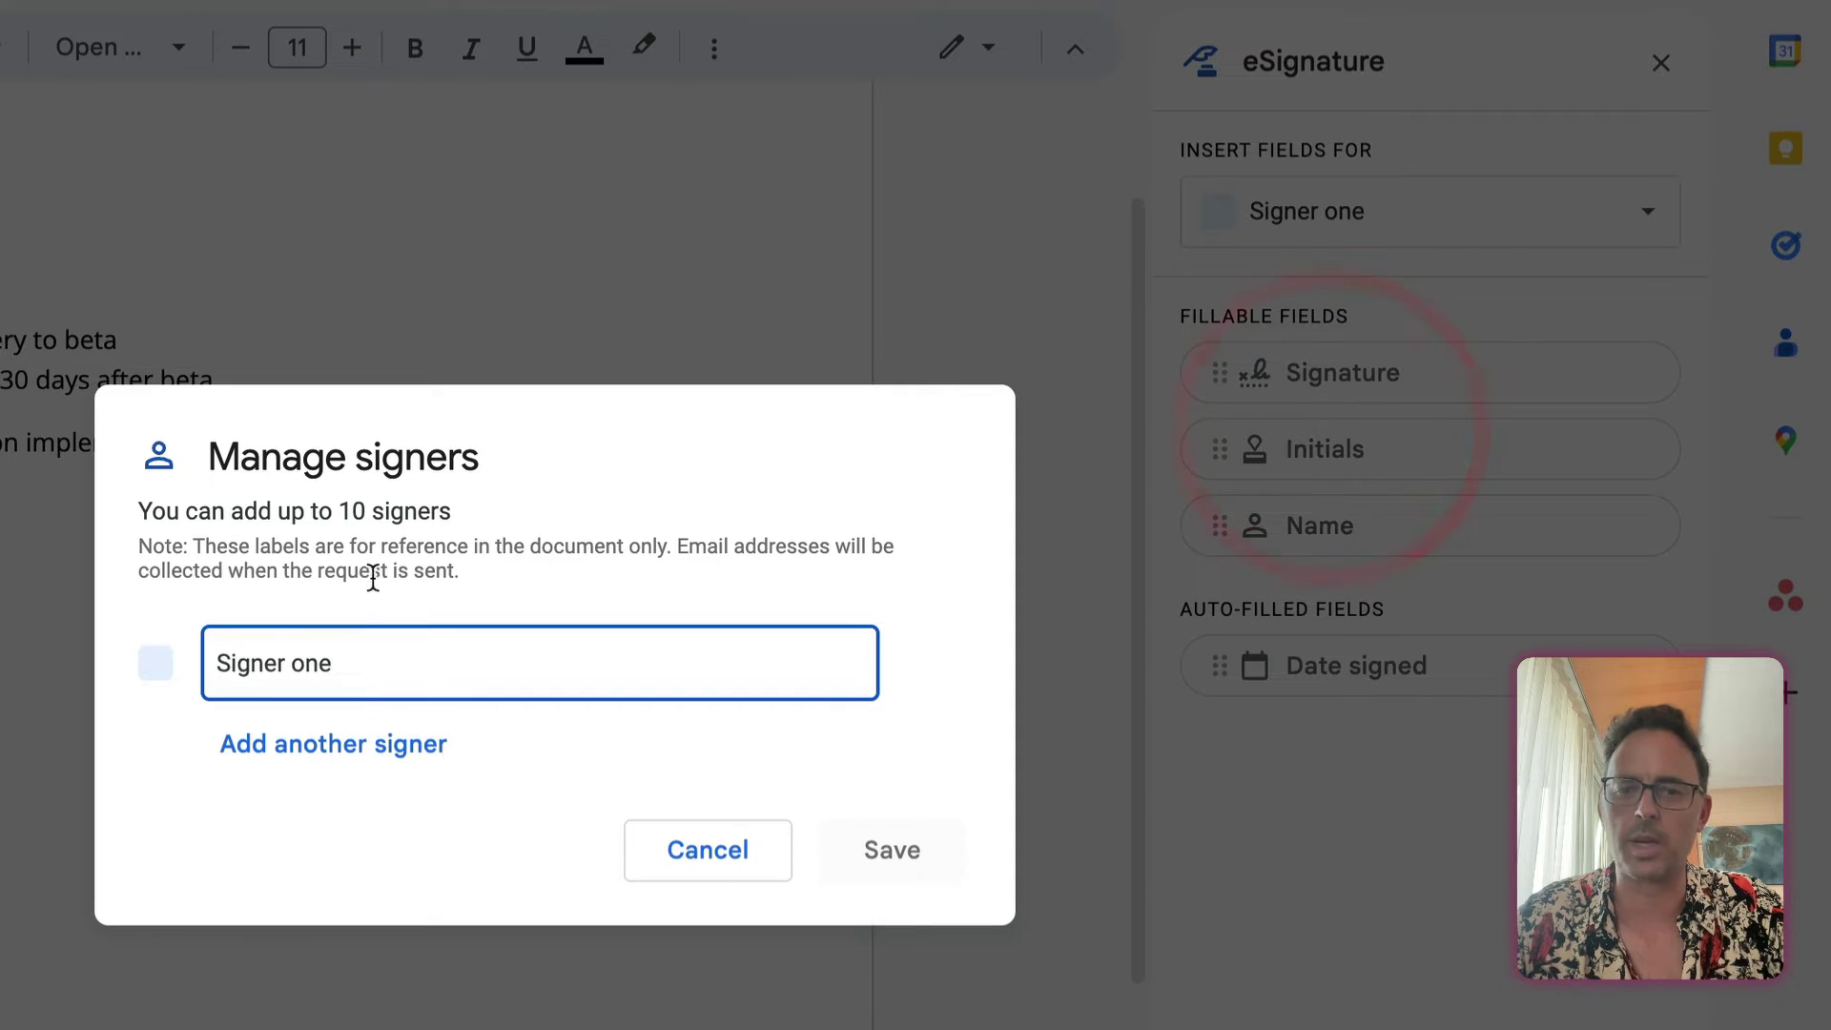
click(319, 744)
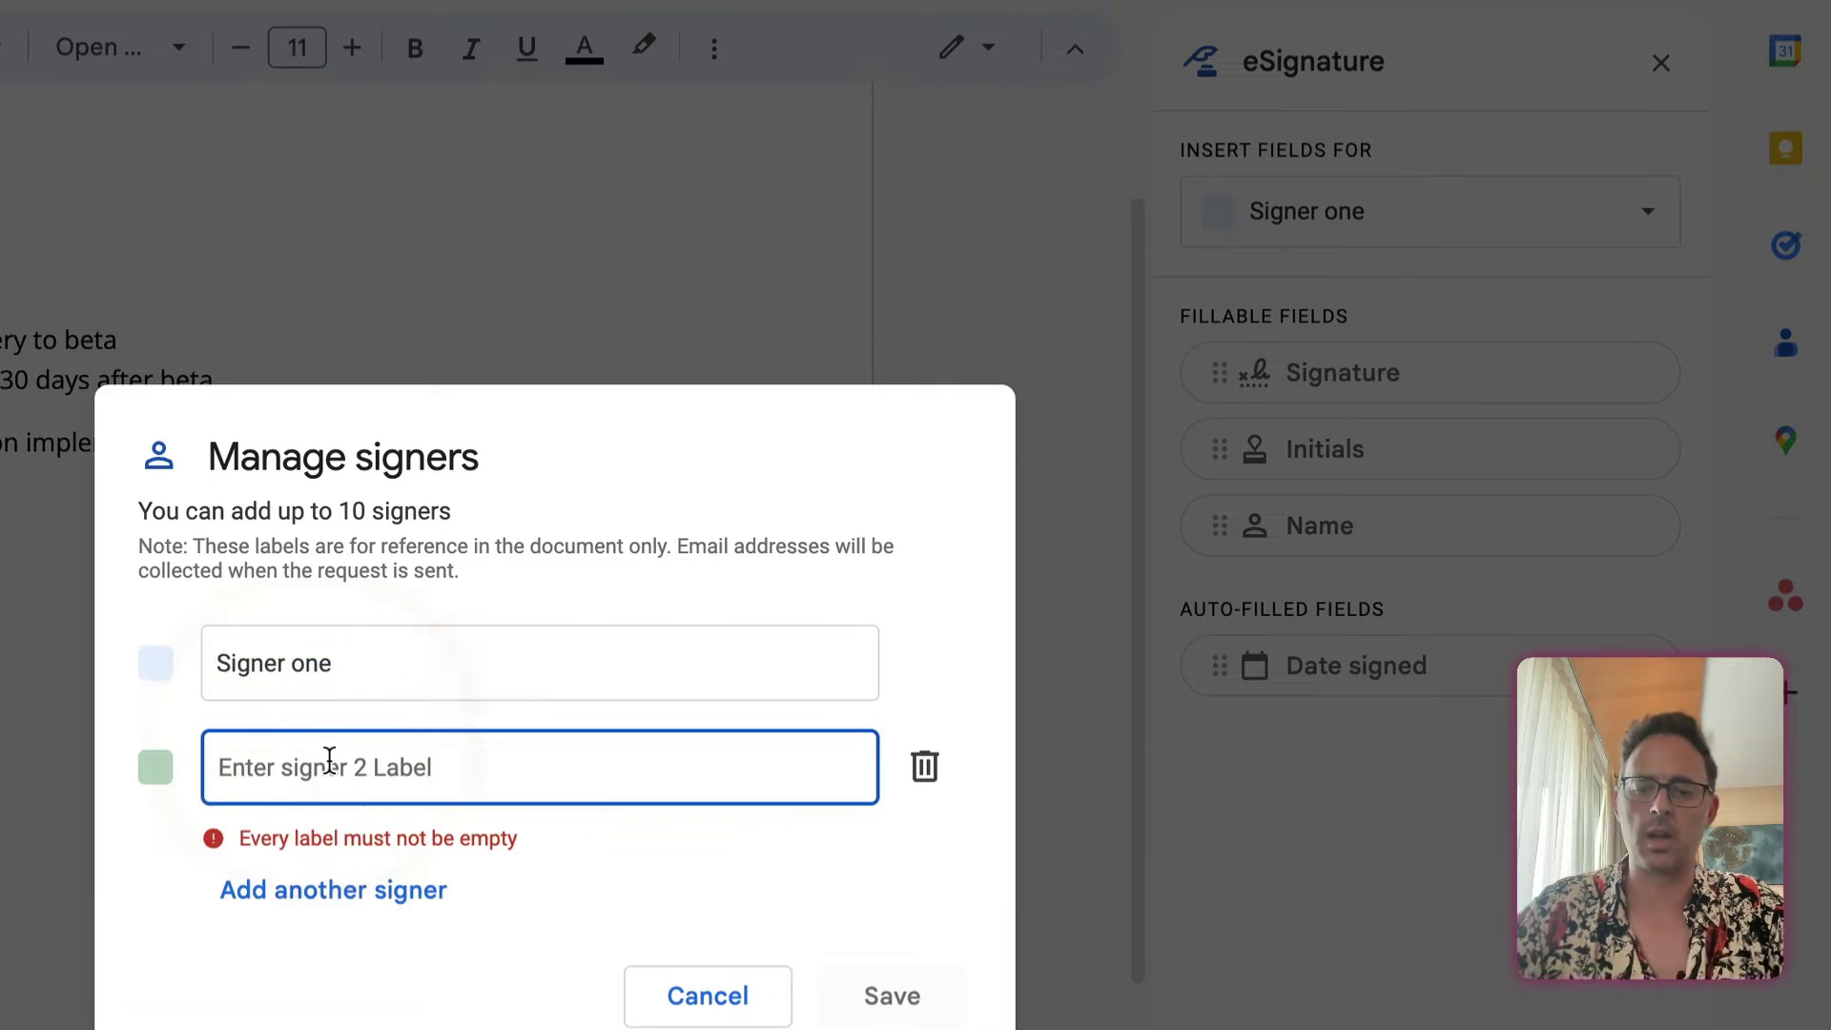
text(Wir)
text(ness)
triple_click(331, 678)
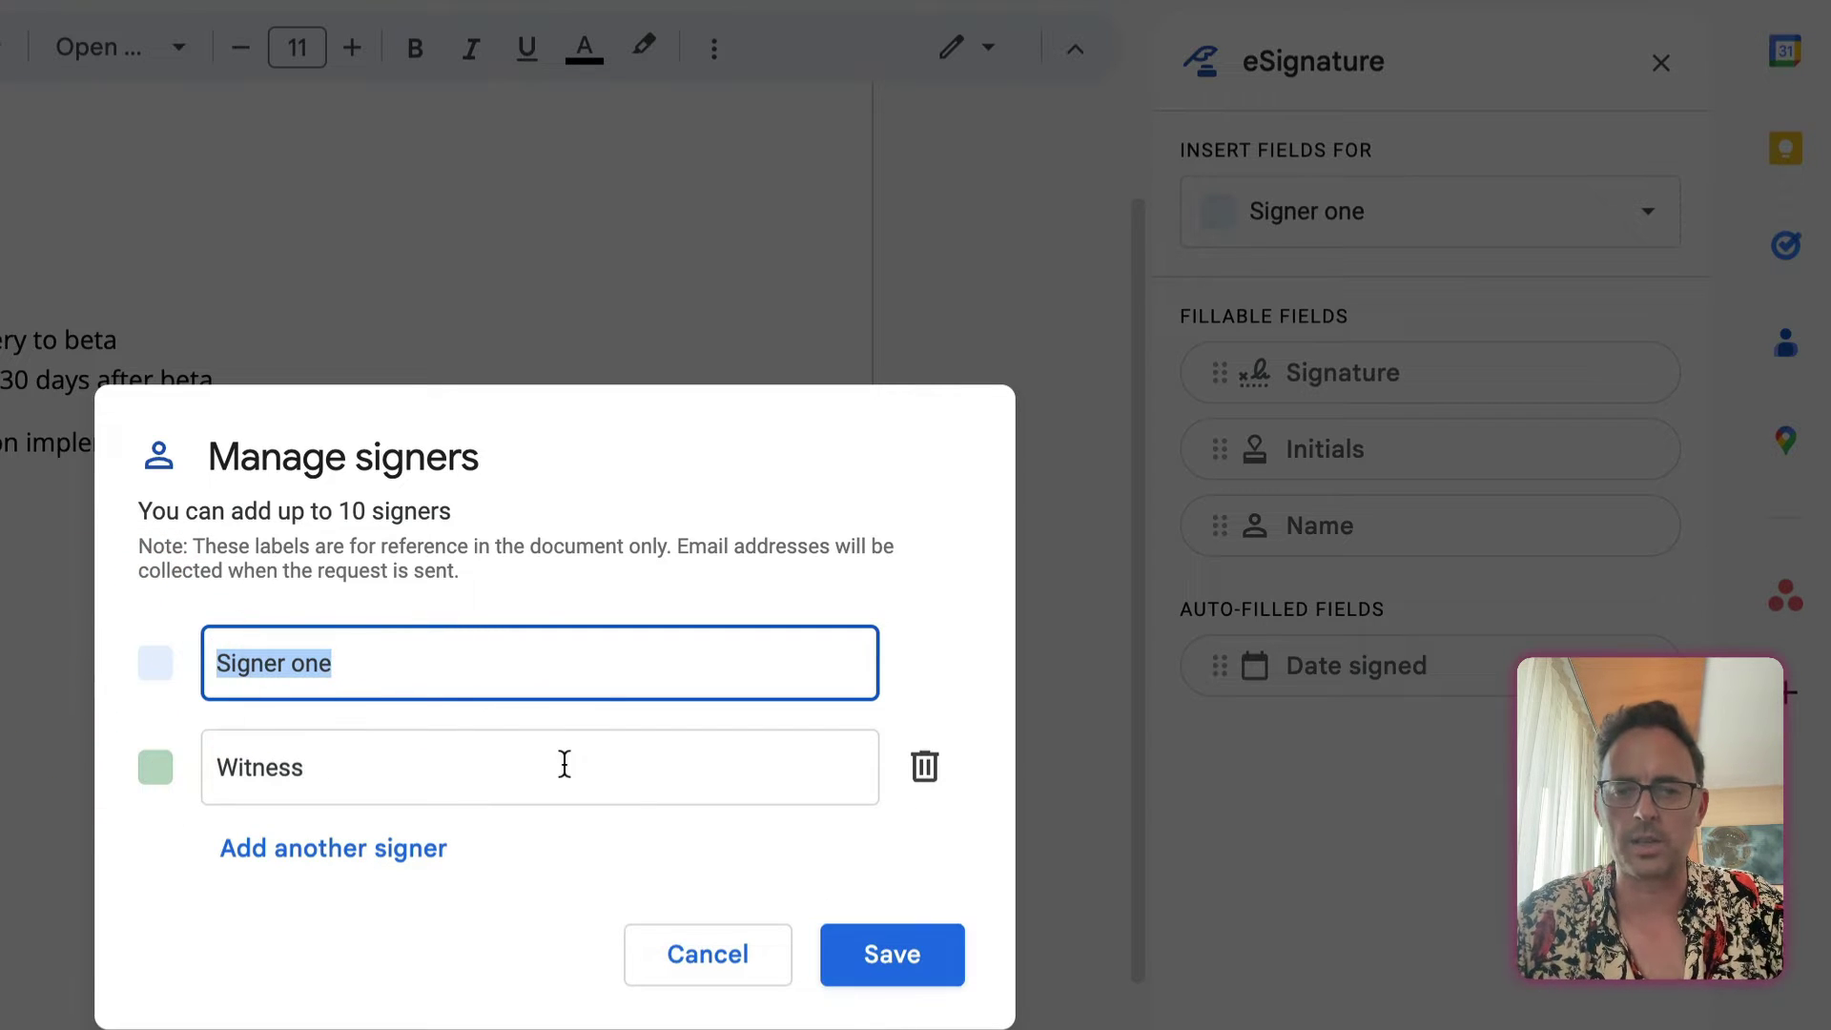
click(531, 755)
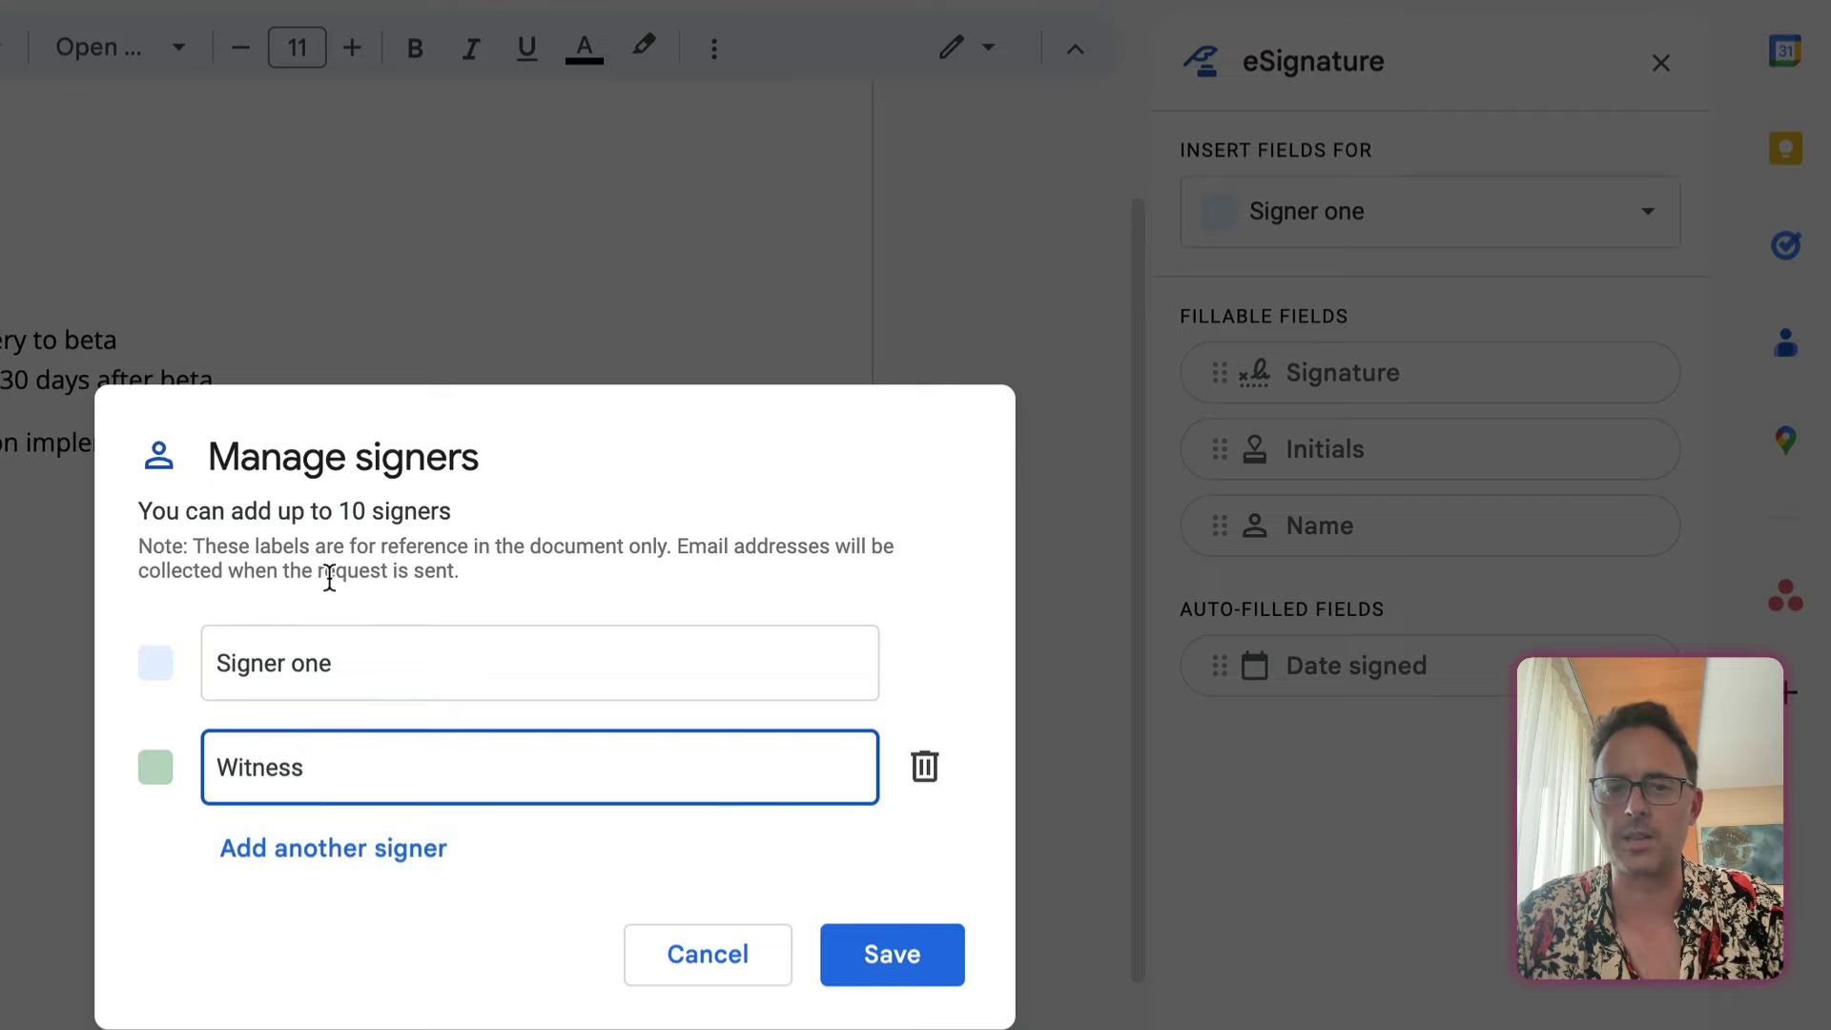
drag(327, 504, 428, 493)
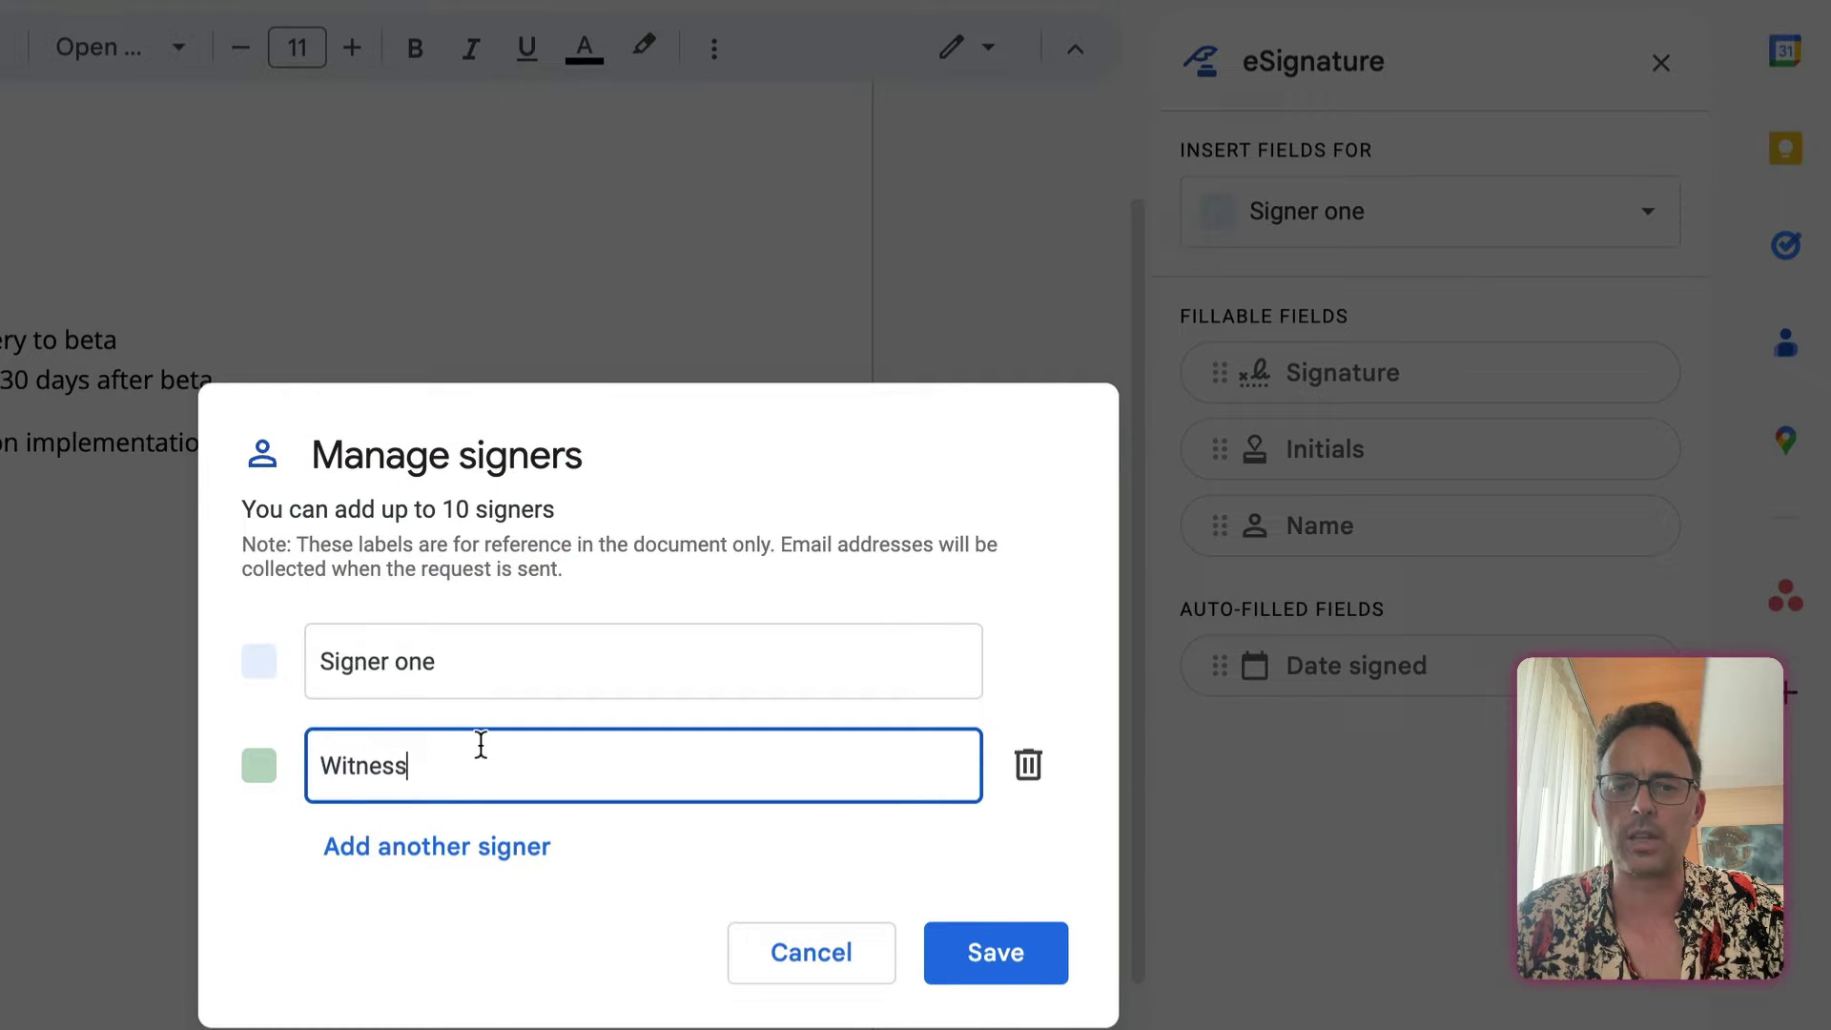
- Save the signers and place Signer one's signature, name and date-signed fields on the Authorisation lines
click(997, 965)
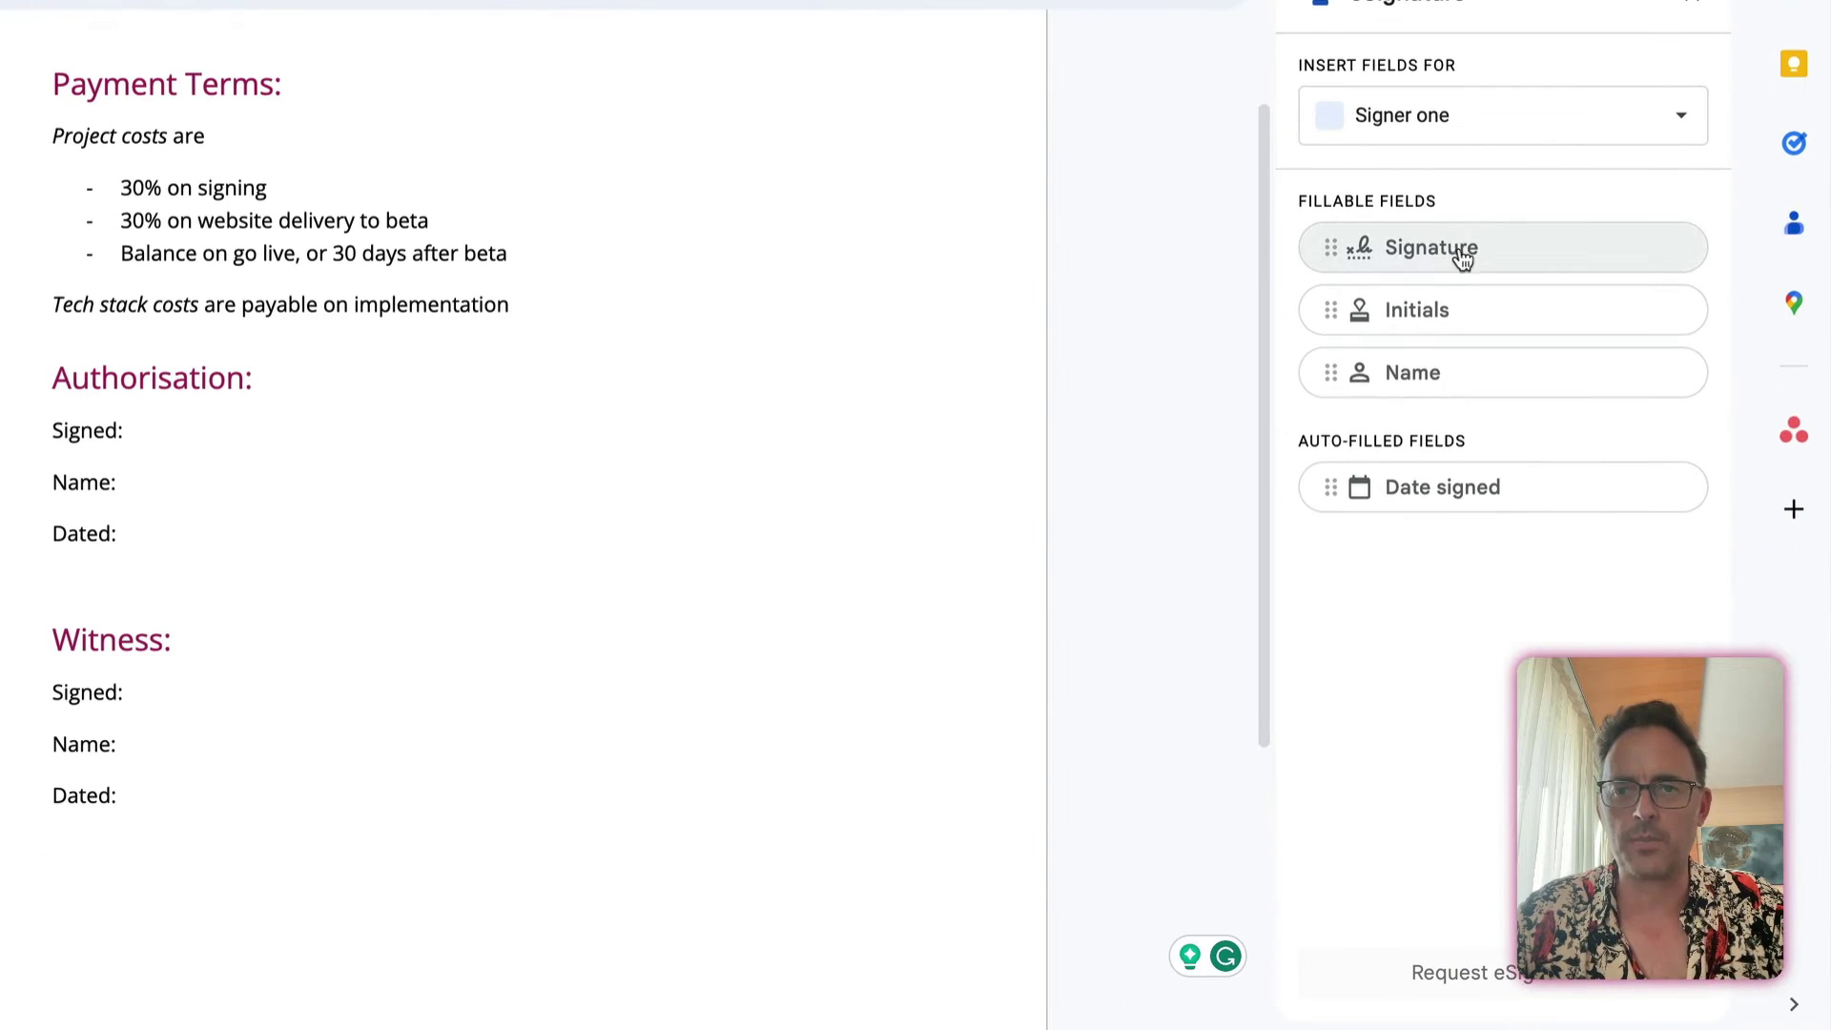
mouse_move(1462, 260)
mouse_down()
mouse_move(339, 392)
mouse_move(172, 437)
mouse_move(147, 470)
mouse_move(139, 445)
mouse_up()
click(190, 470)
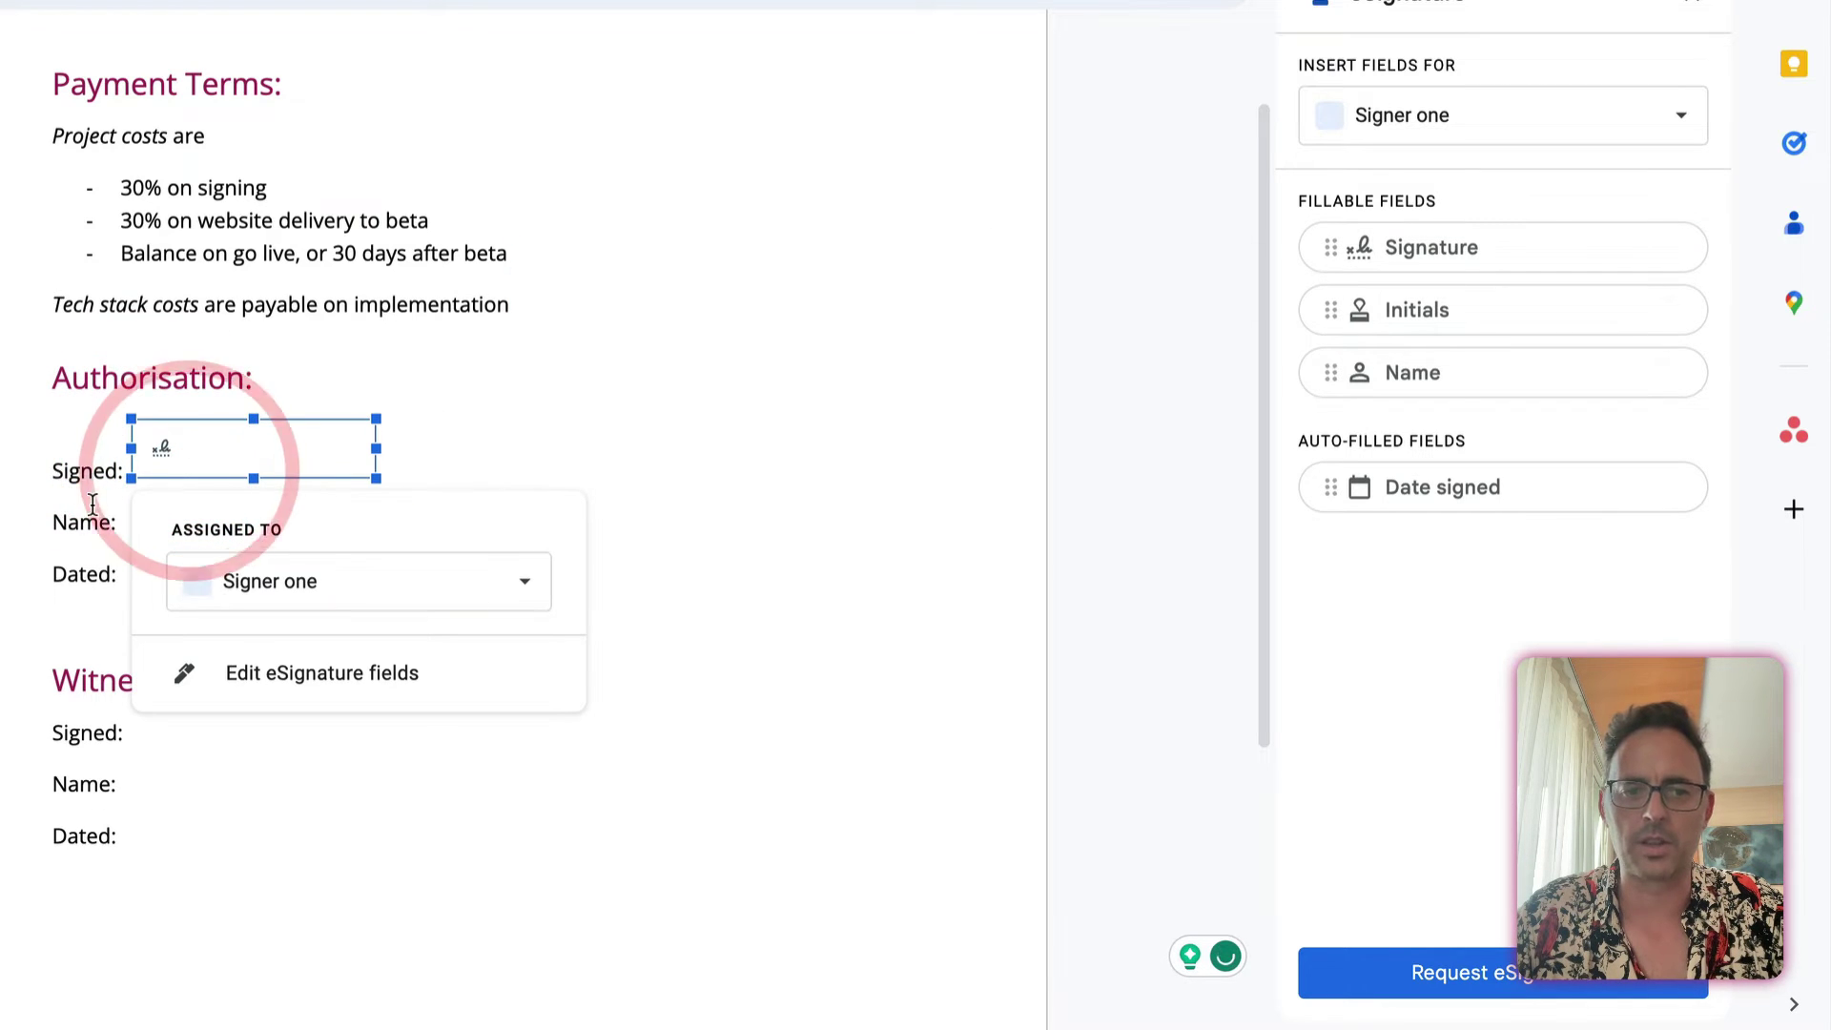
click(1416, 371)
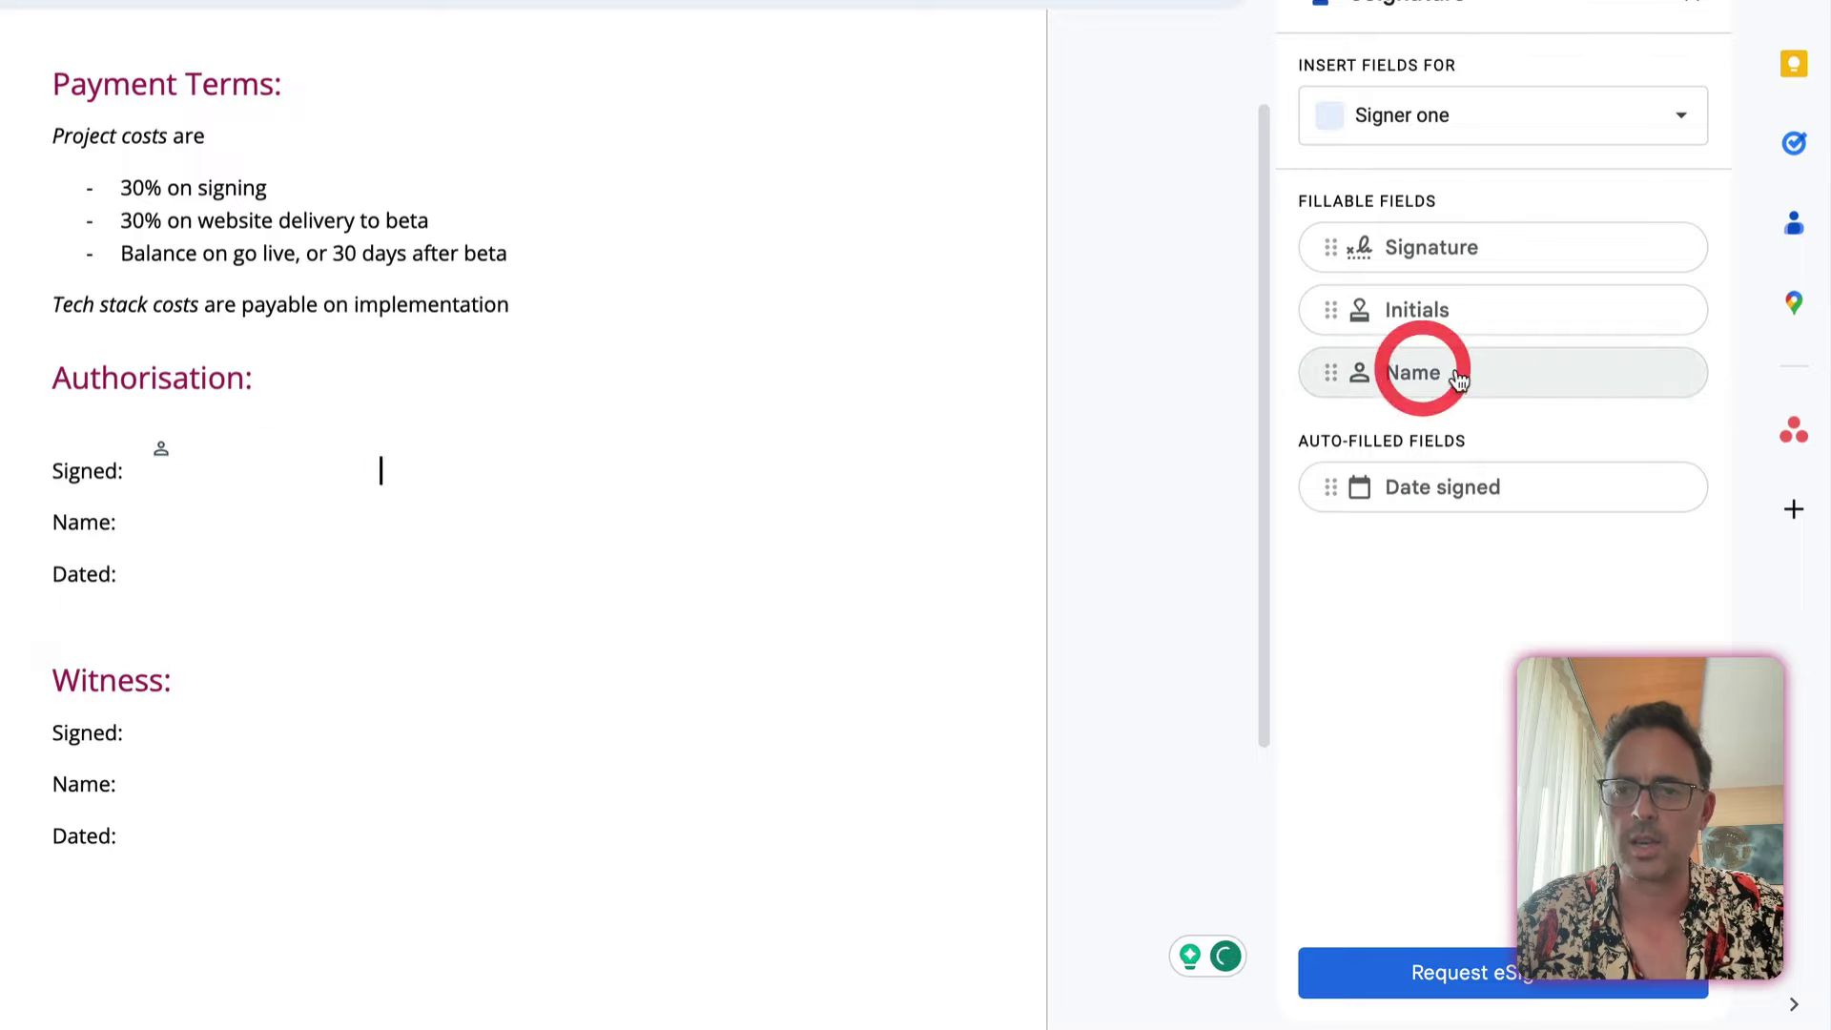
drag(1500, 382, 232, 532)
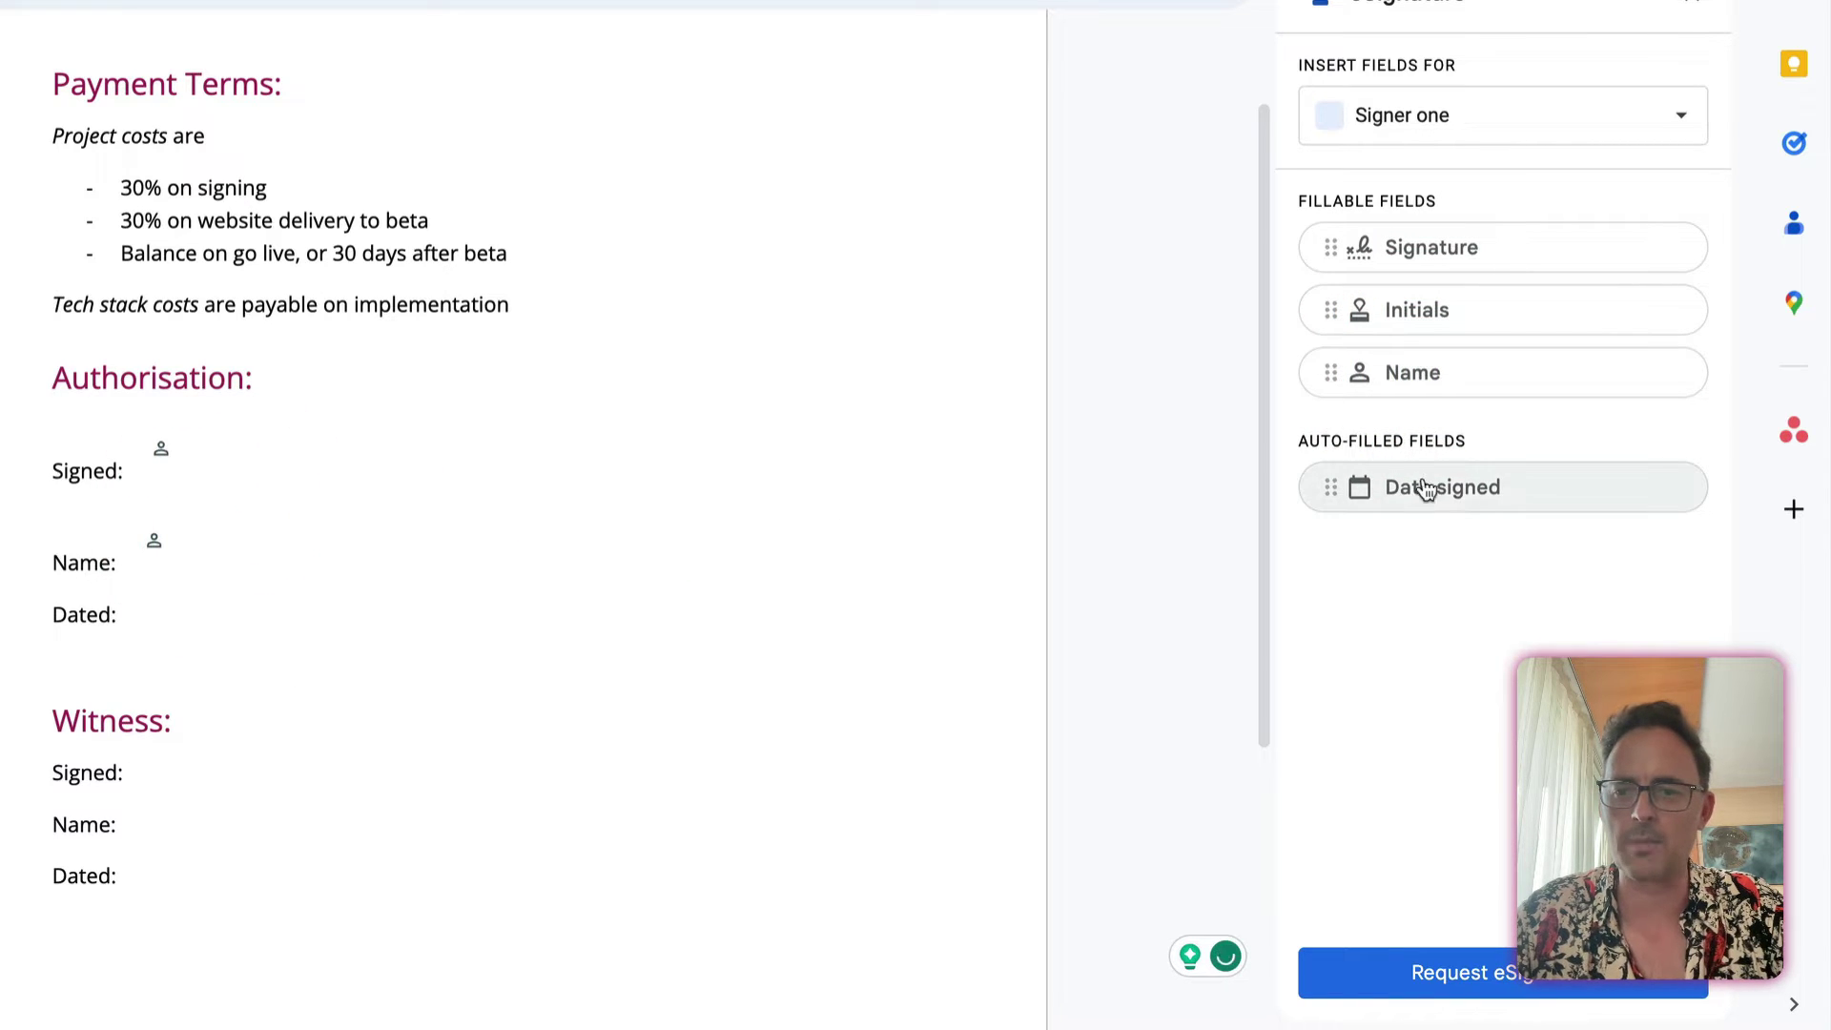
drag(1466, 496, 172, 620)
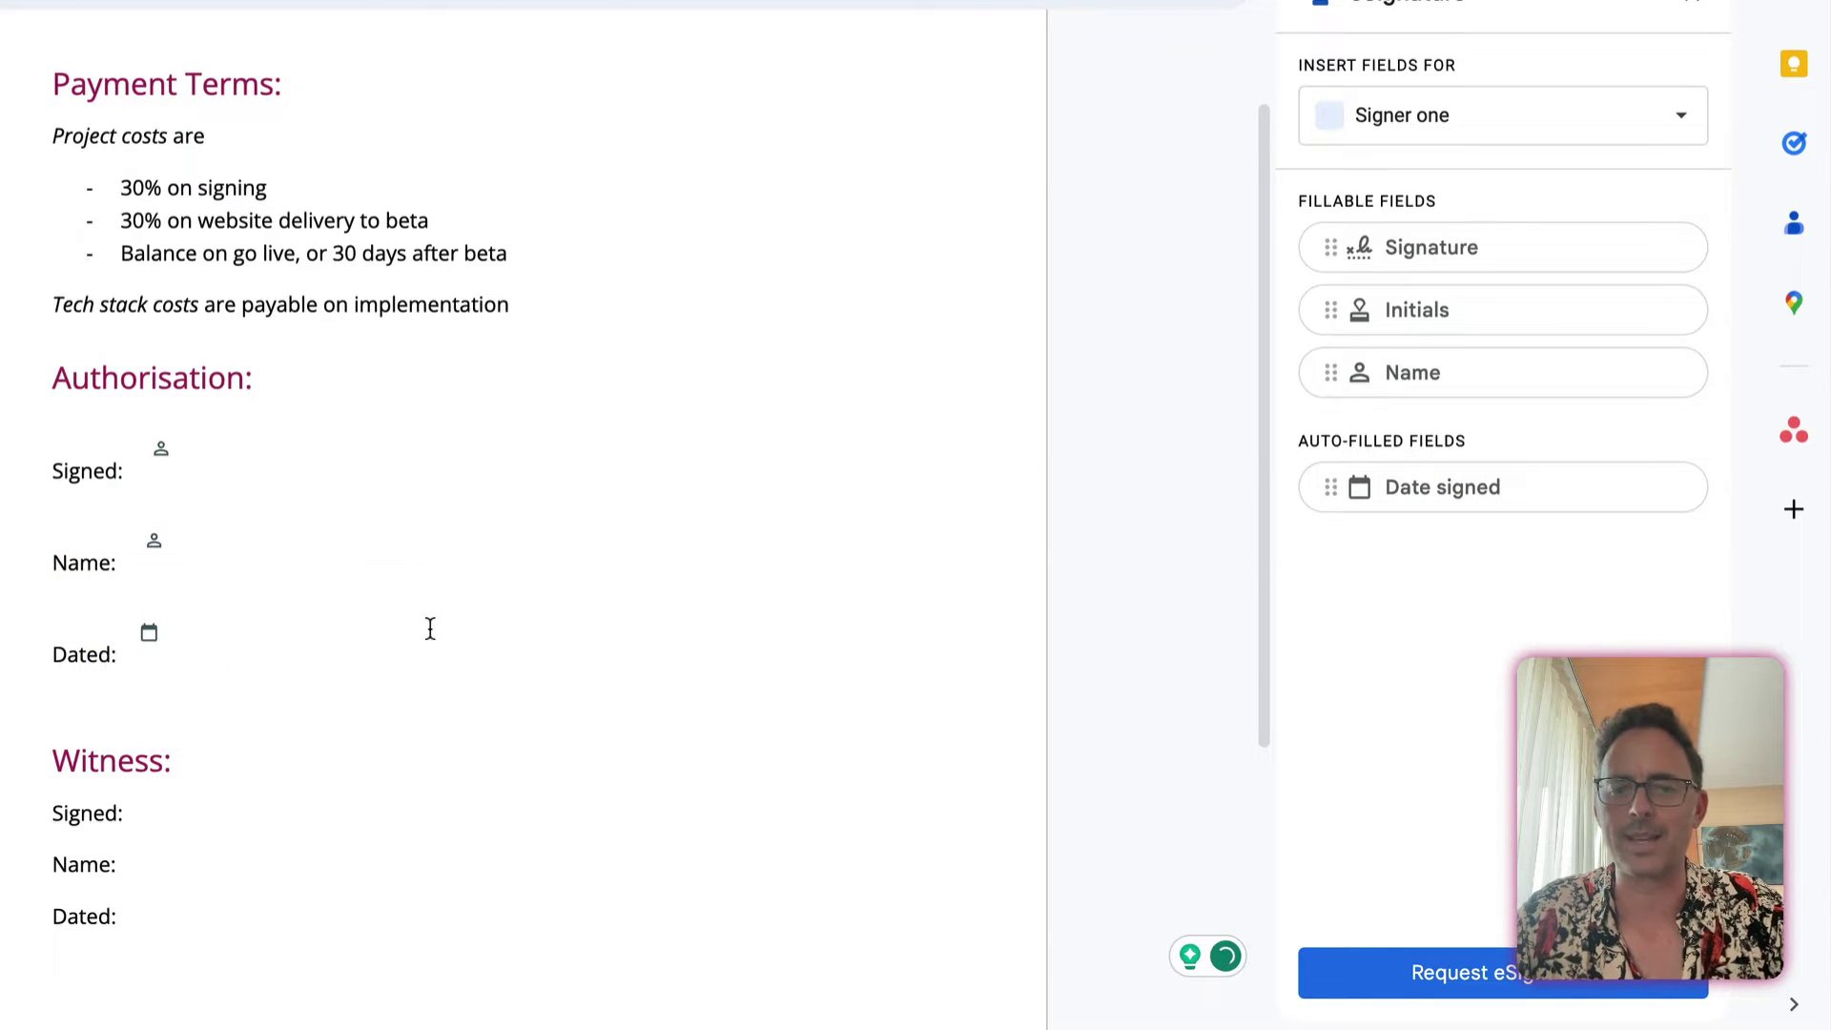
- Switch to the Witness signer and add signature, name and date-signed fields to the Witness lines
click(154, 807)
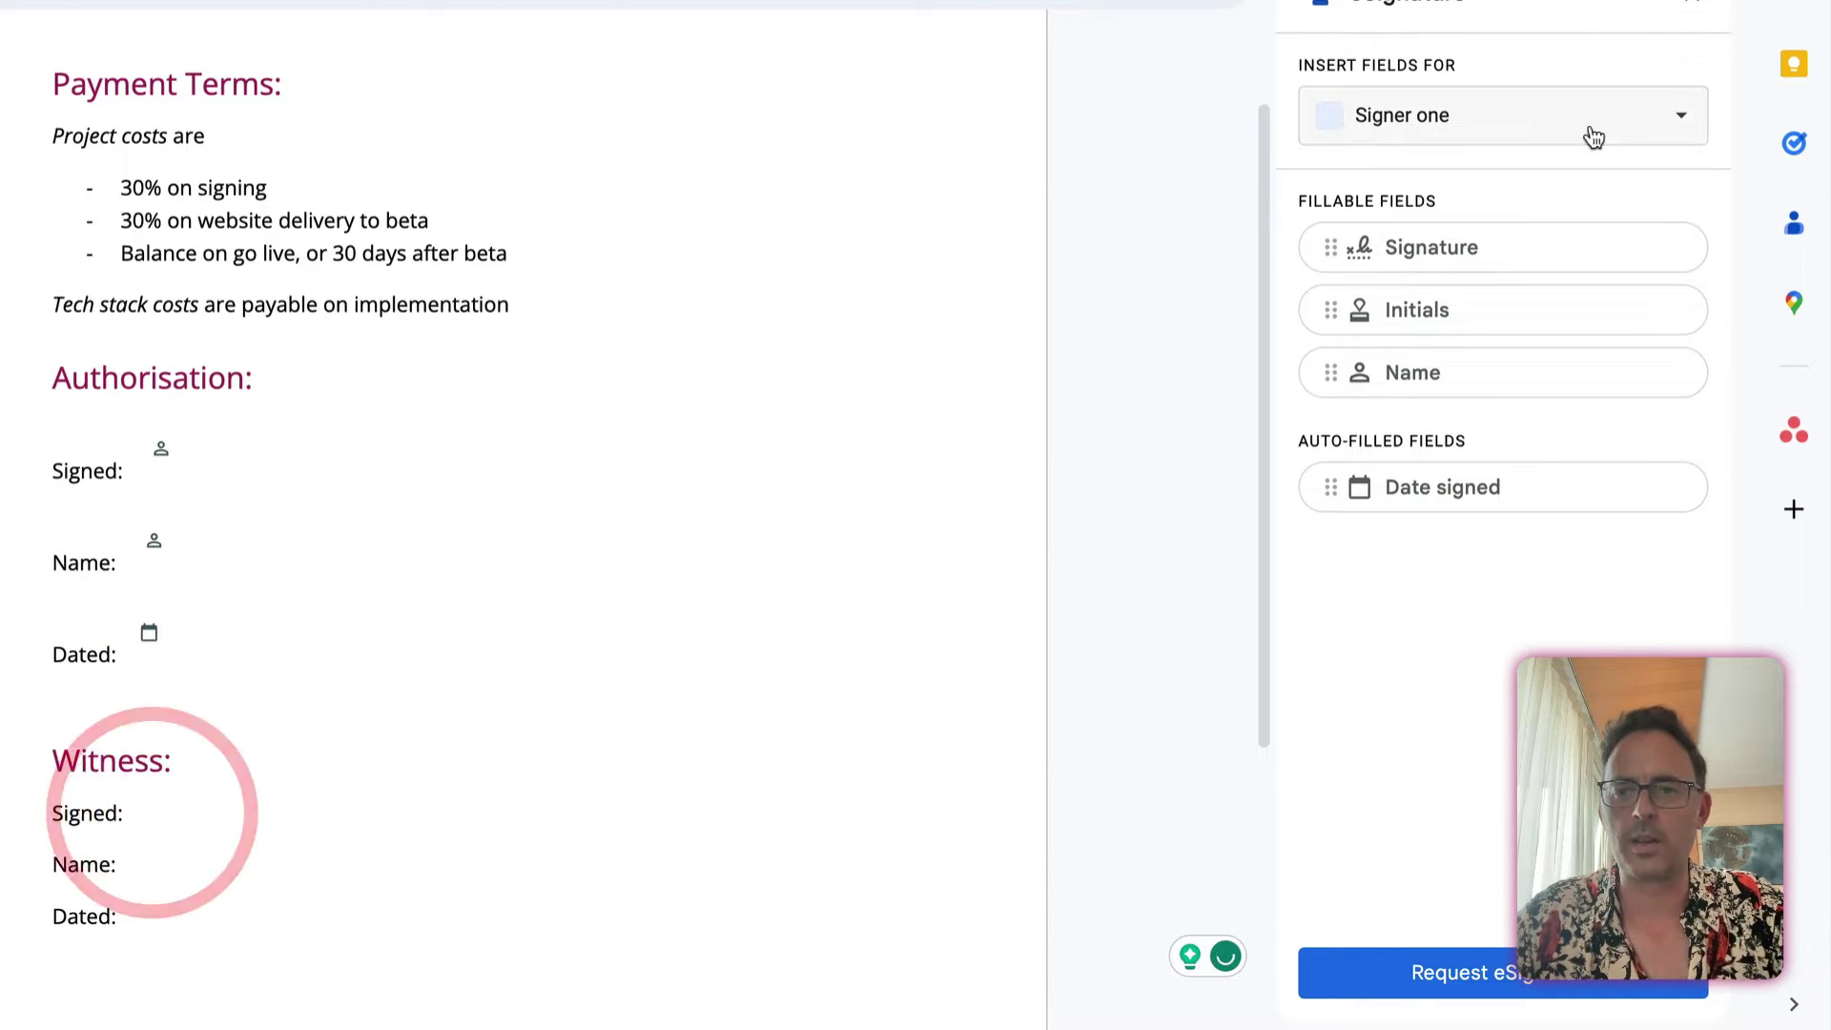
click(1532, 127)
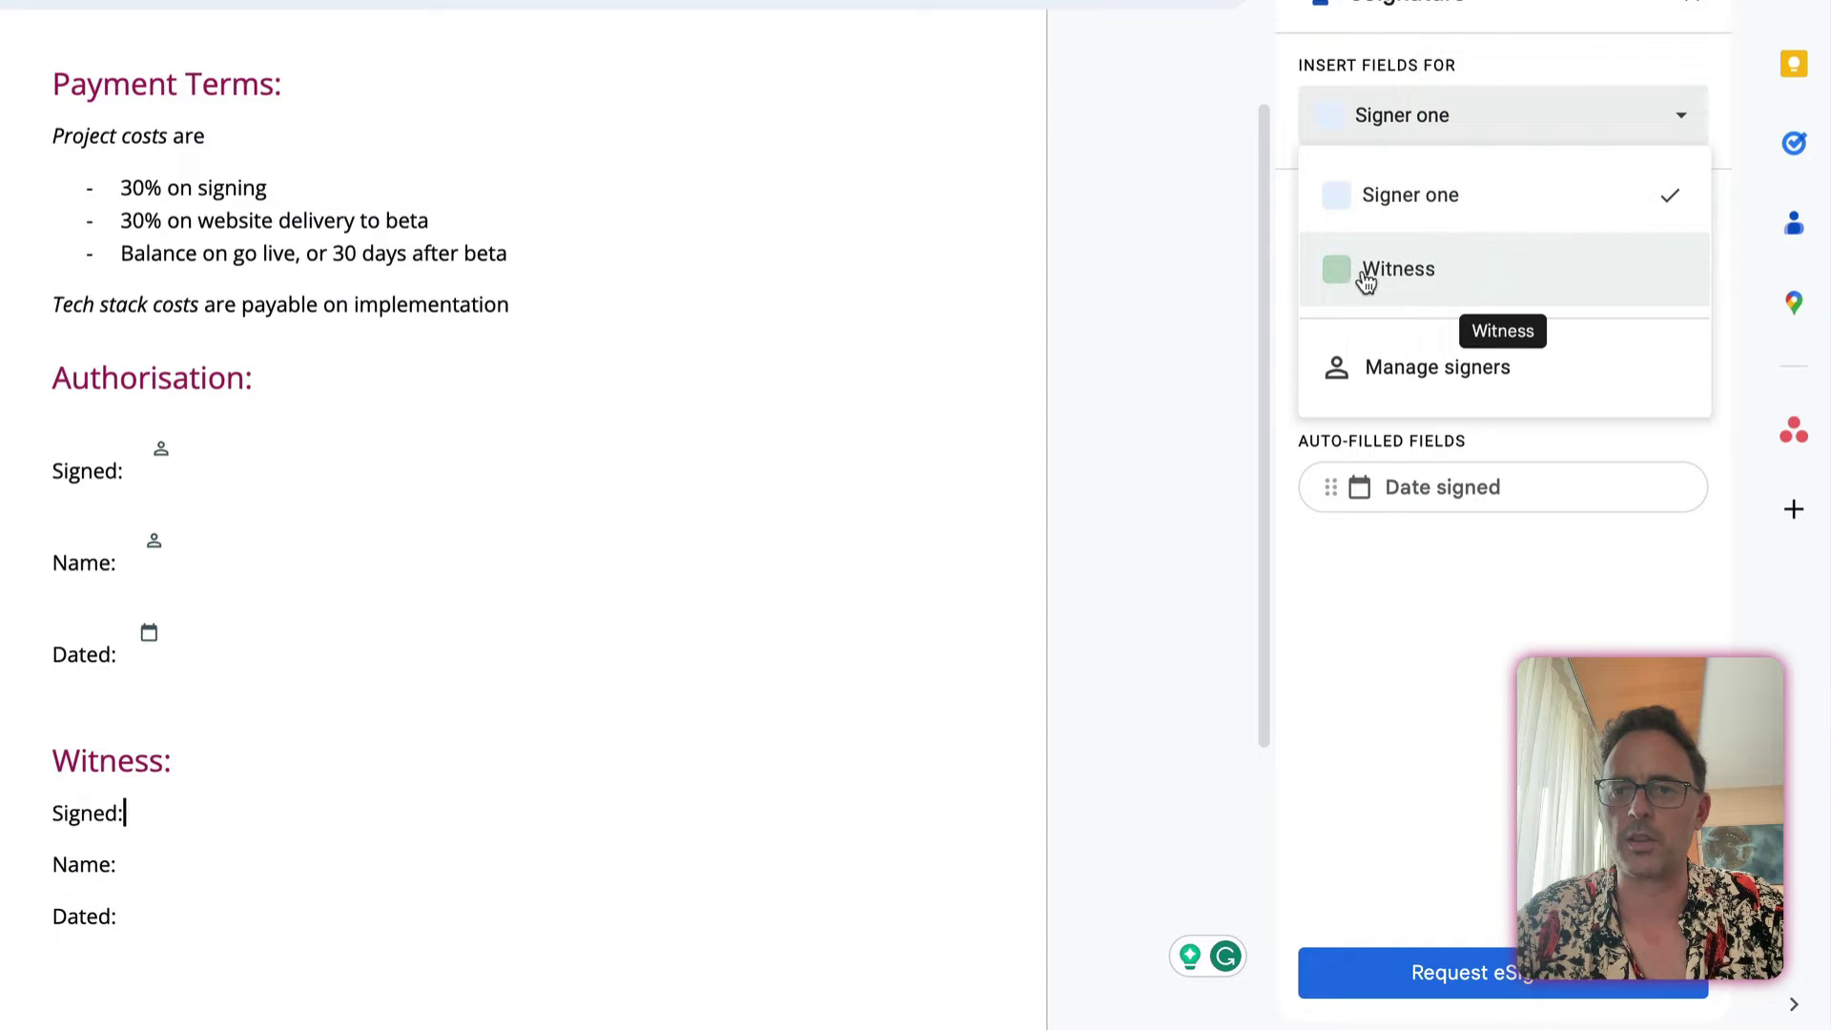
click(1341, 282)
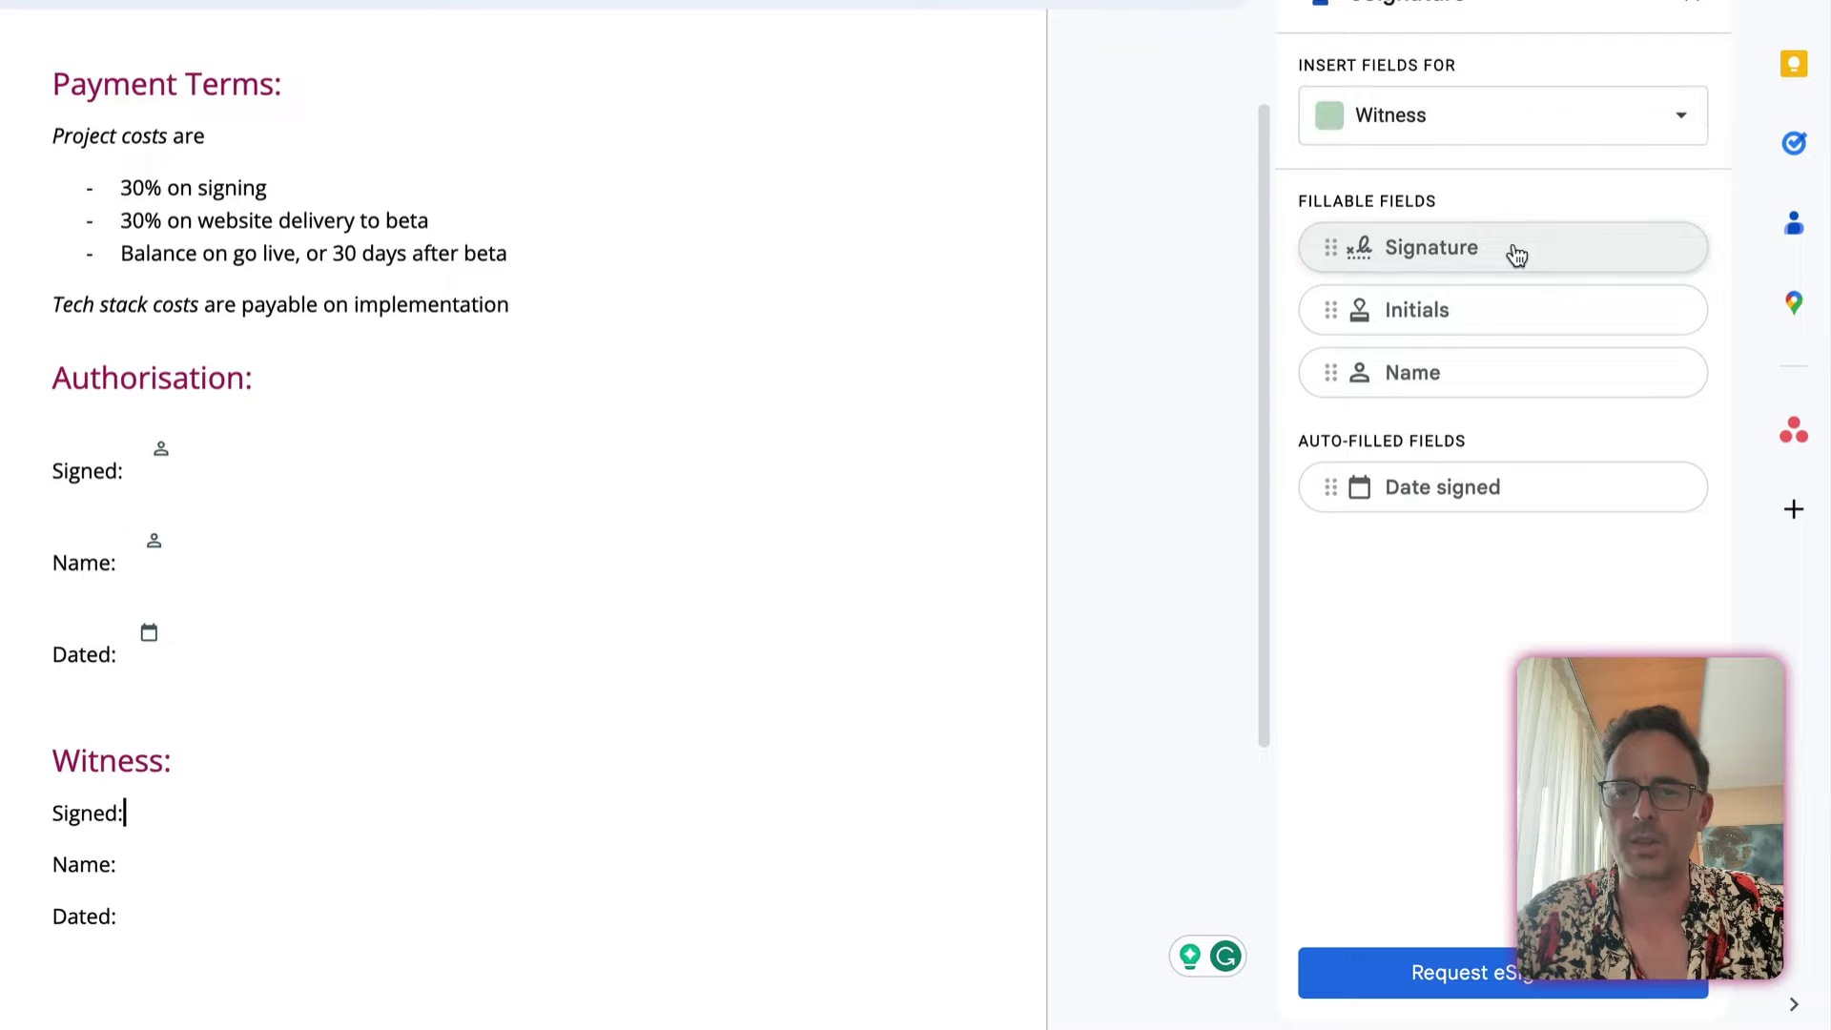
mouse_move(1506, 253)
mouse_down()
mouse_move(797, 558)
mouse_move(593, 776)
mouse_move(439, 782)
mouse_move(157, 844)
mouse_move(145, 816)
mouse_up()
scroll(357, 757, down, 1)
scroll(357, 757, down, 1)
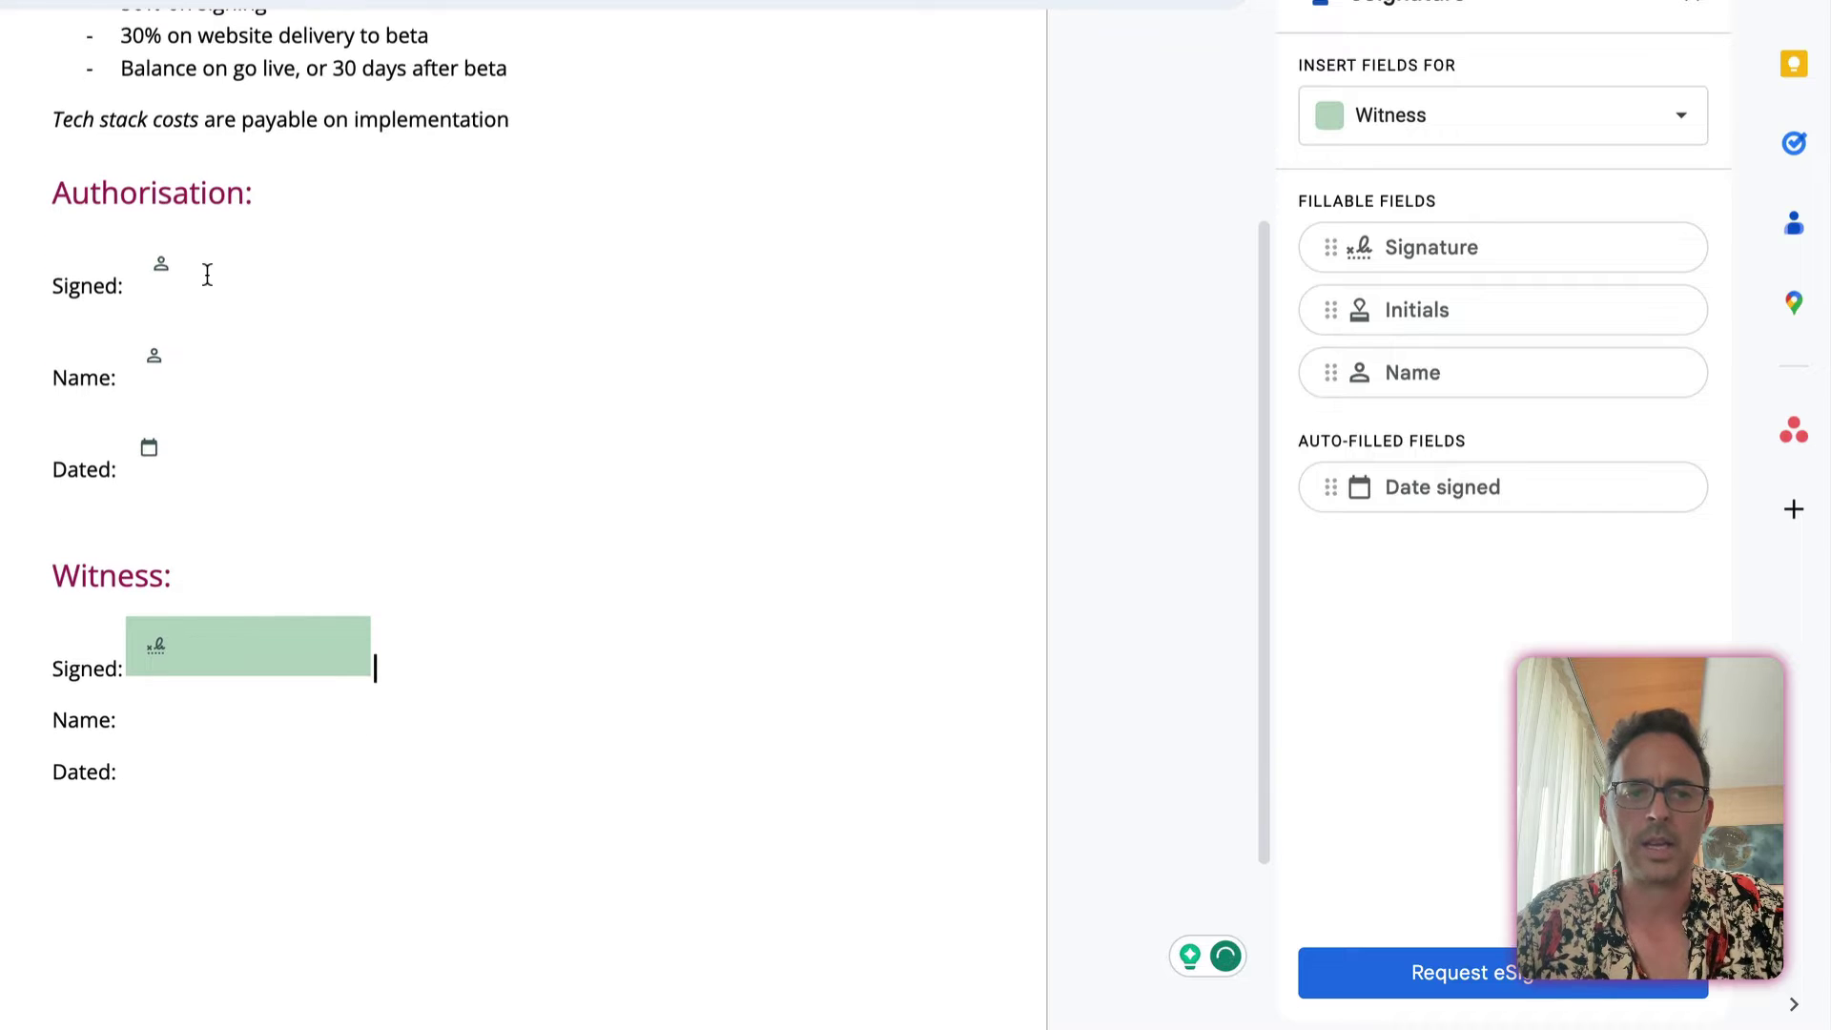
click(174, 722)
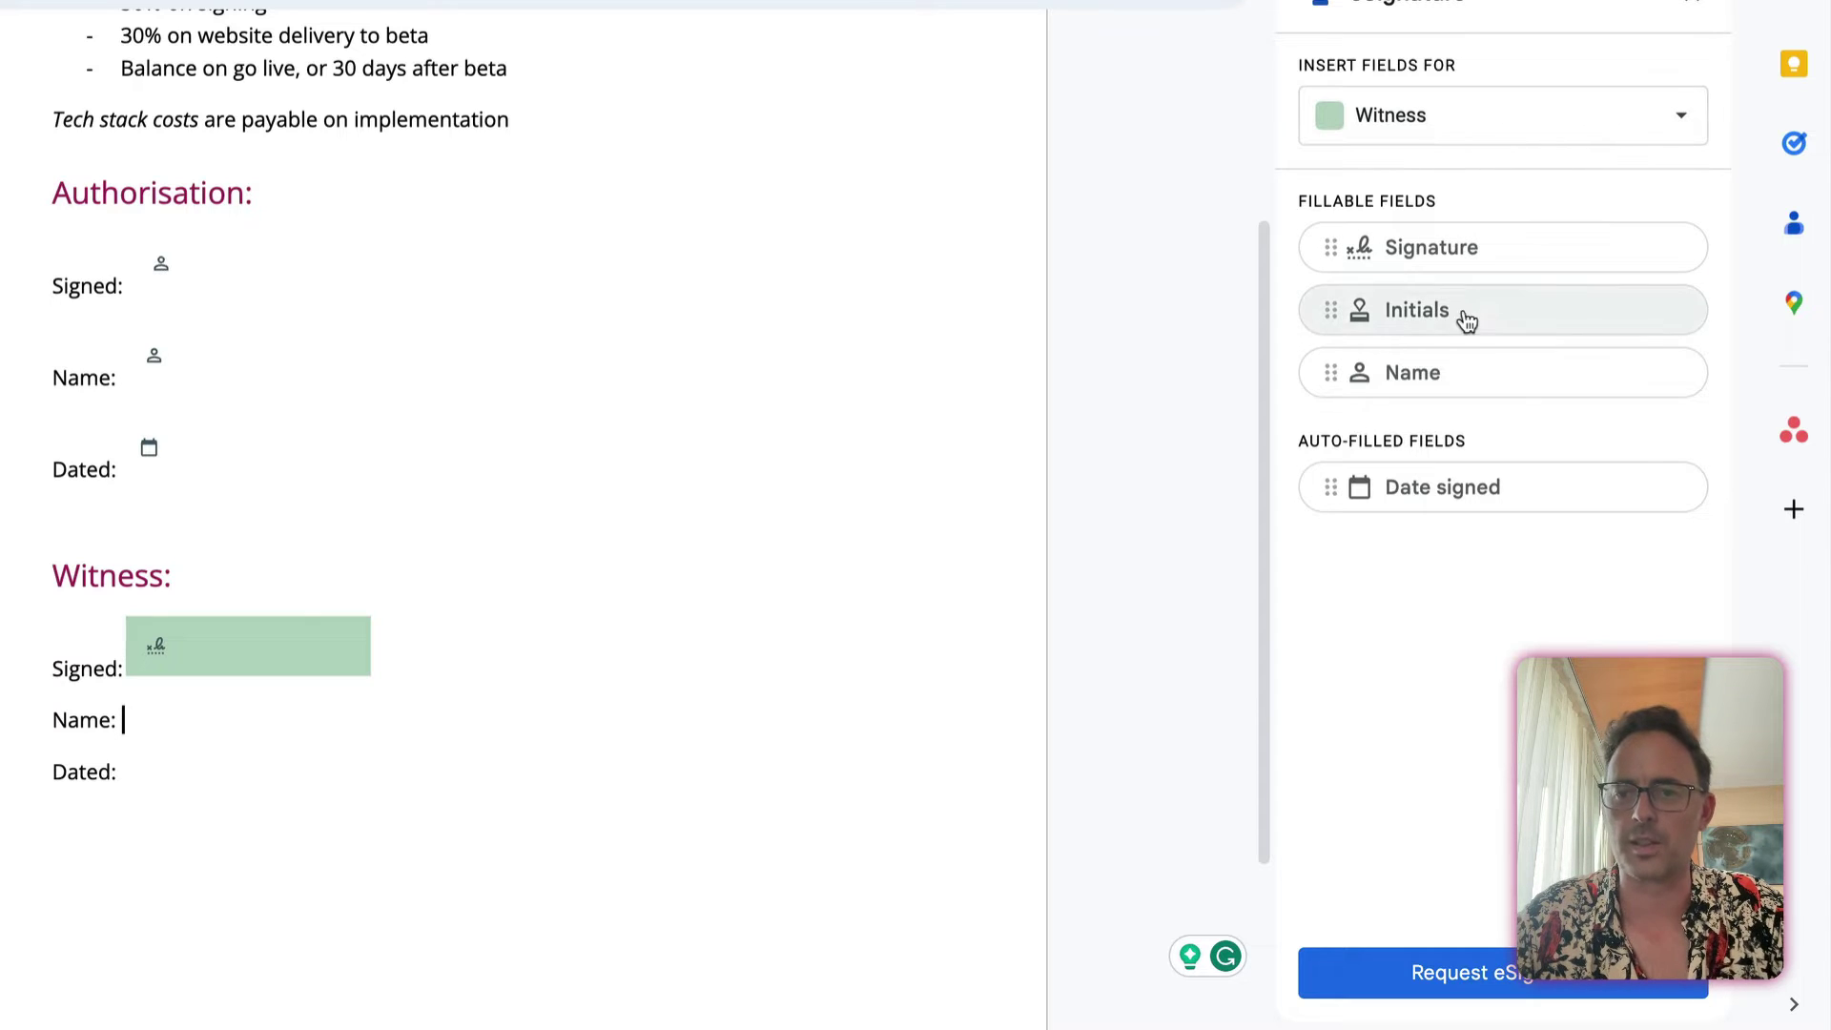
drag(1465, 388, 208, 717)
drag(1537, 491, 212, 826)
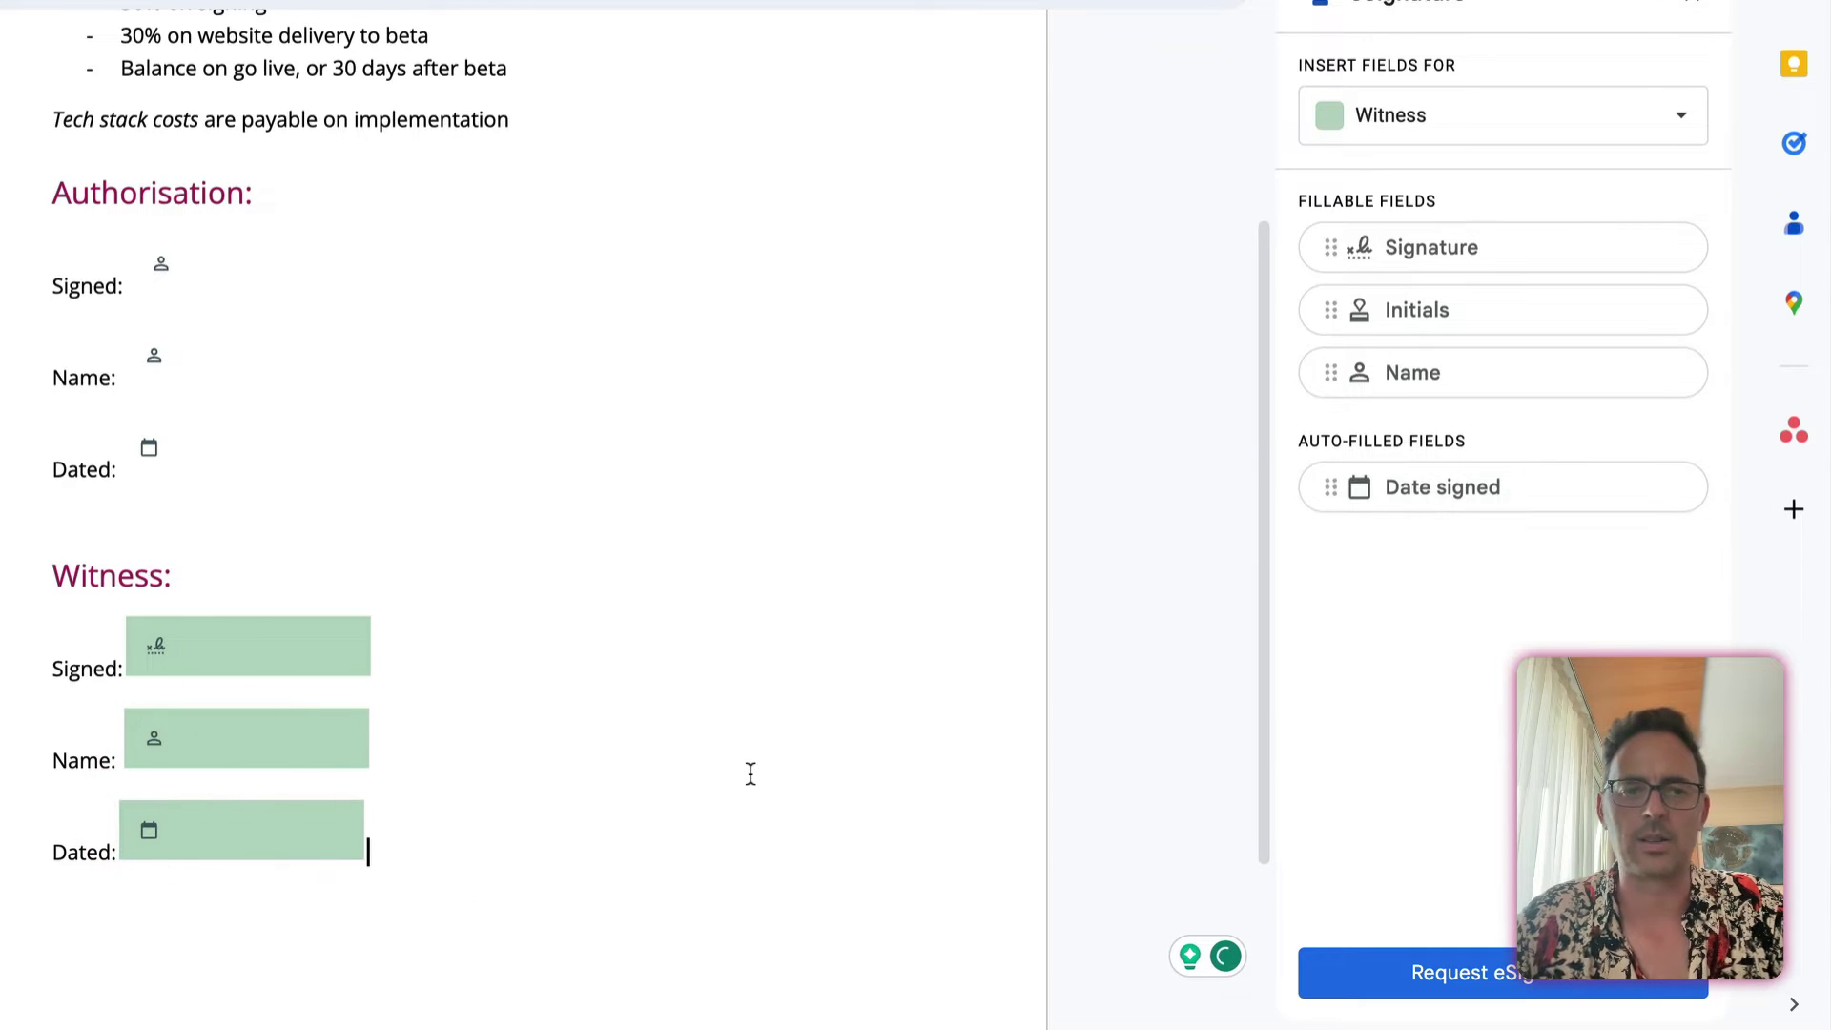
scroll(748, 772, up, 2)
scroll(751, 774, down, 1)
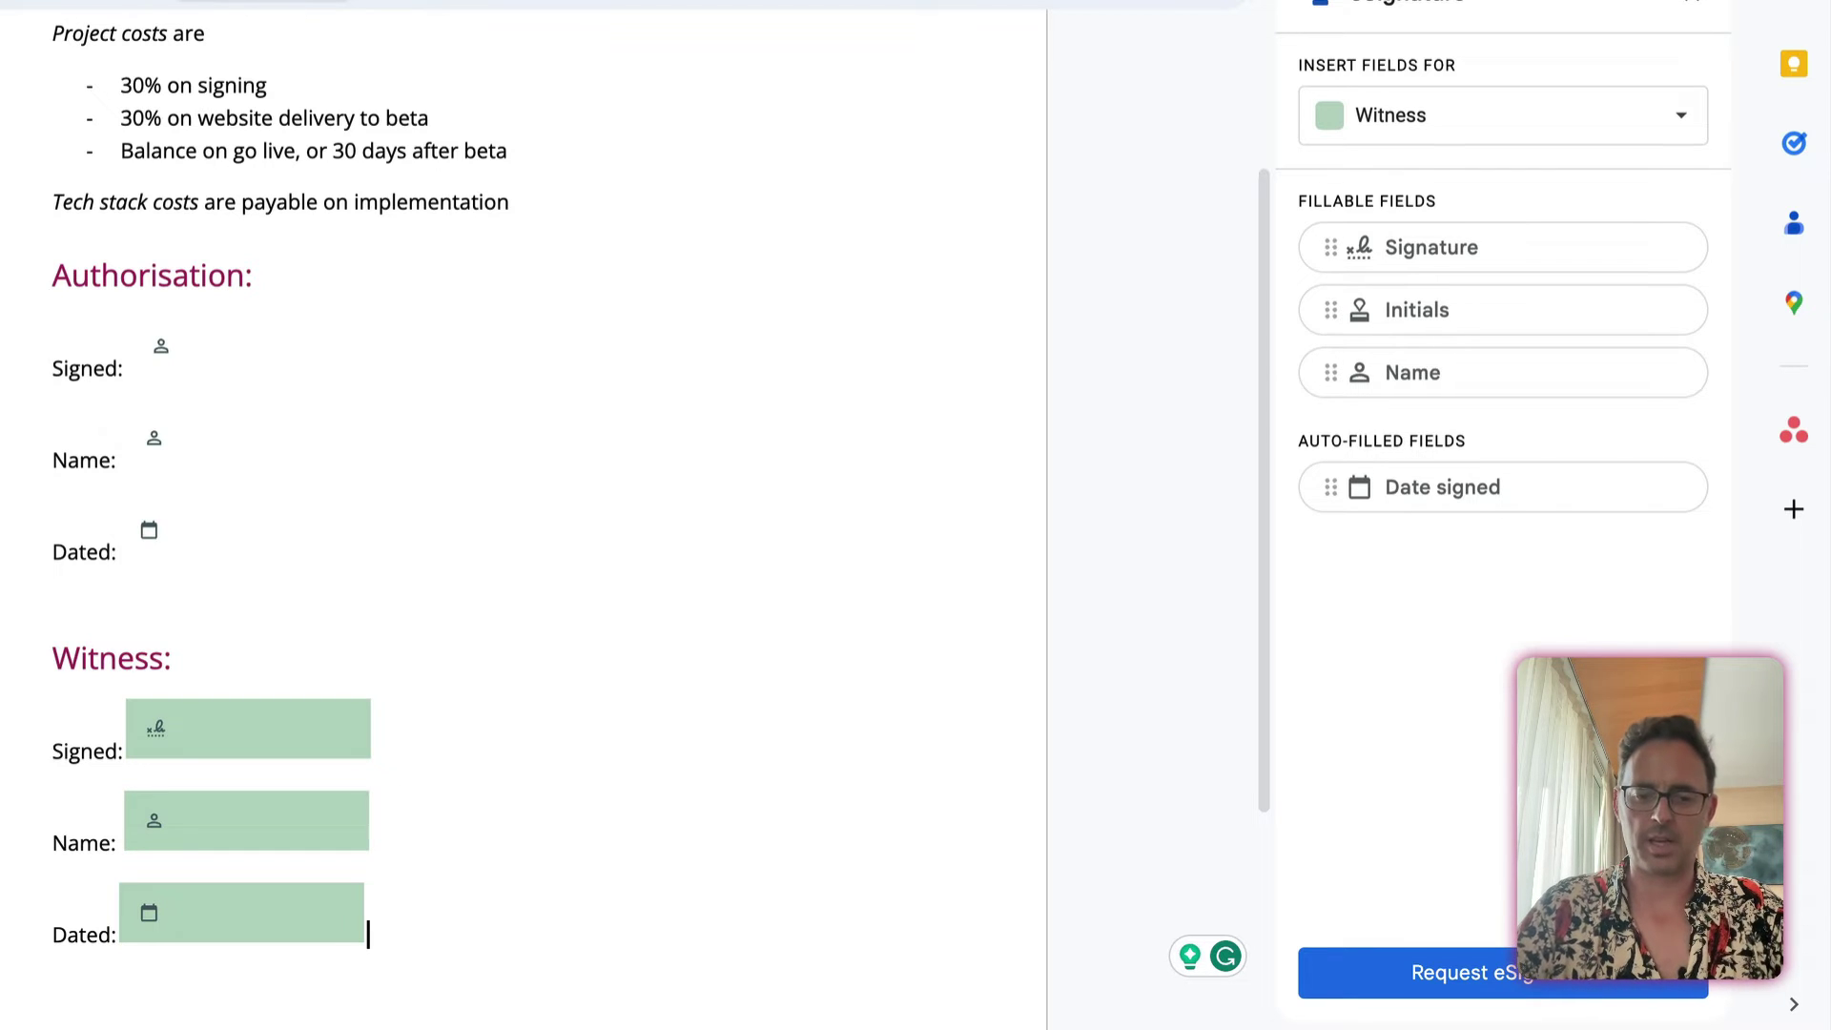
double_click(621, 311)
- Open the Request eSignature form and review the Demo eSign document name
click(1483, 971)
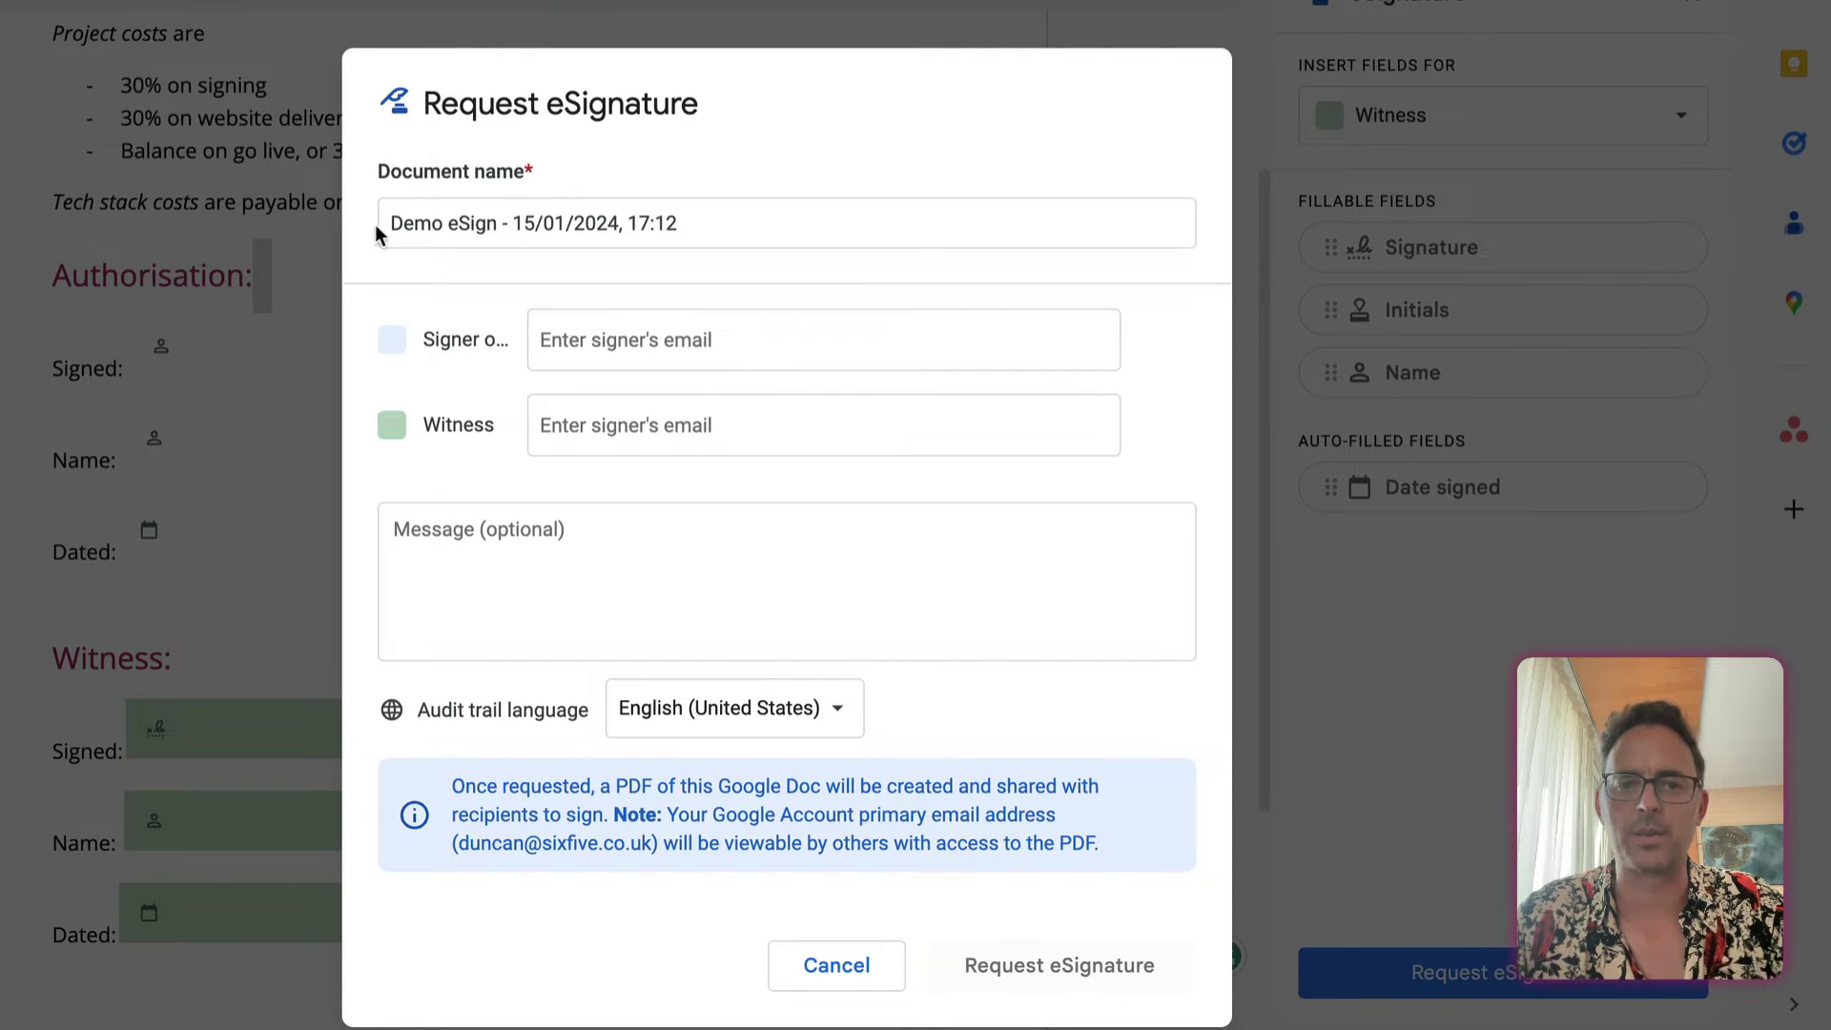
drag(380, 229, 493, 225)
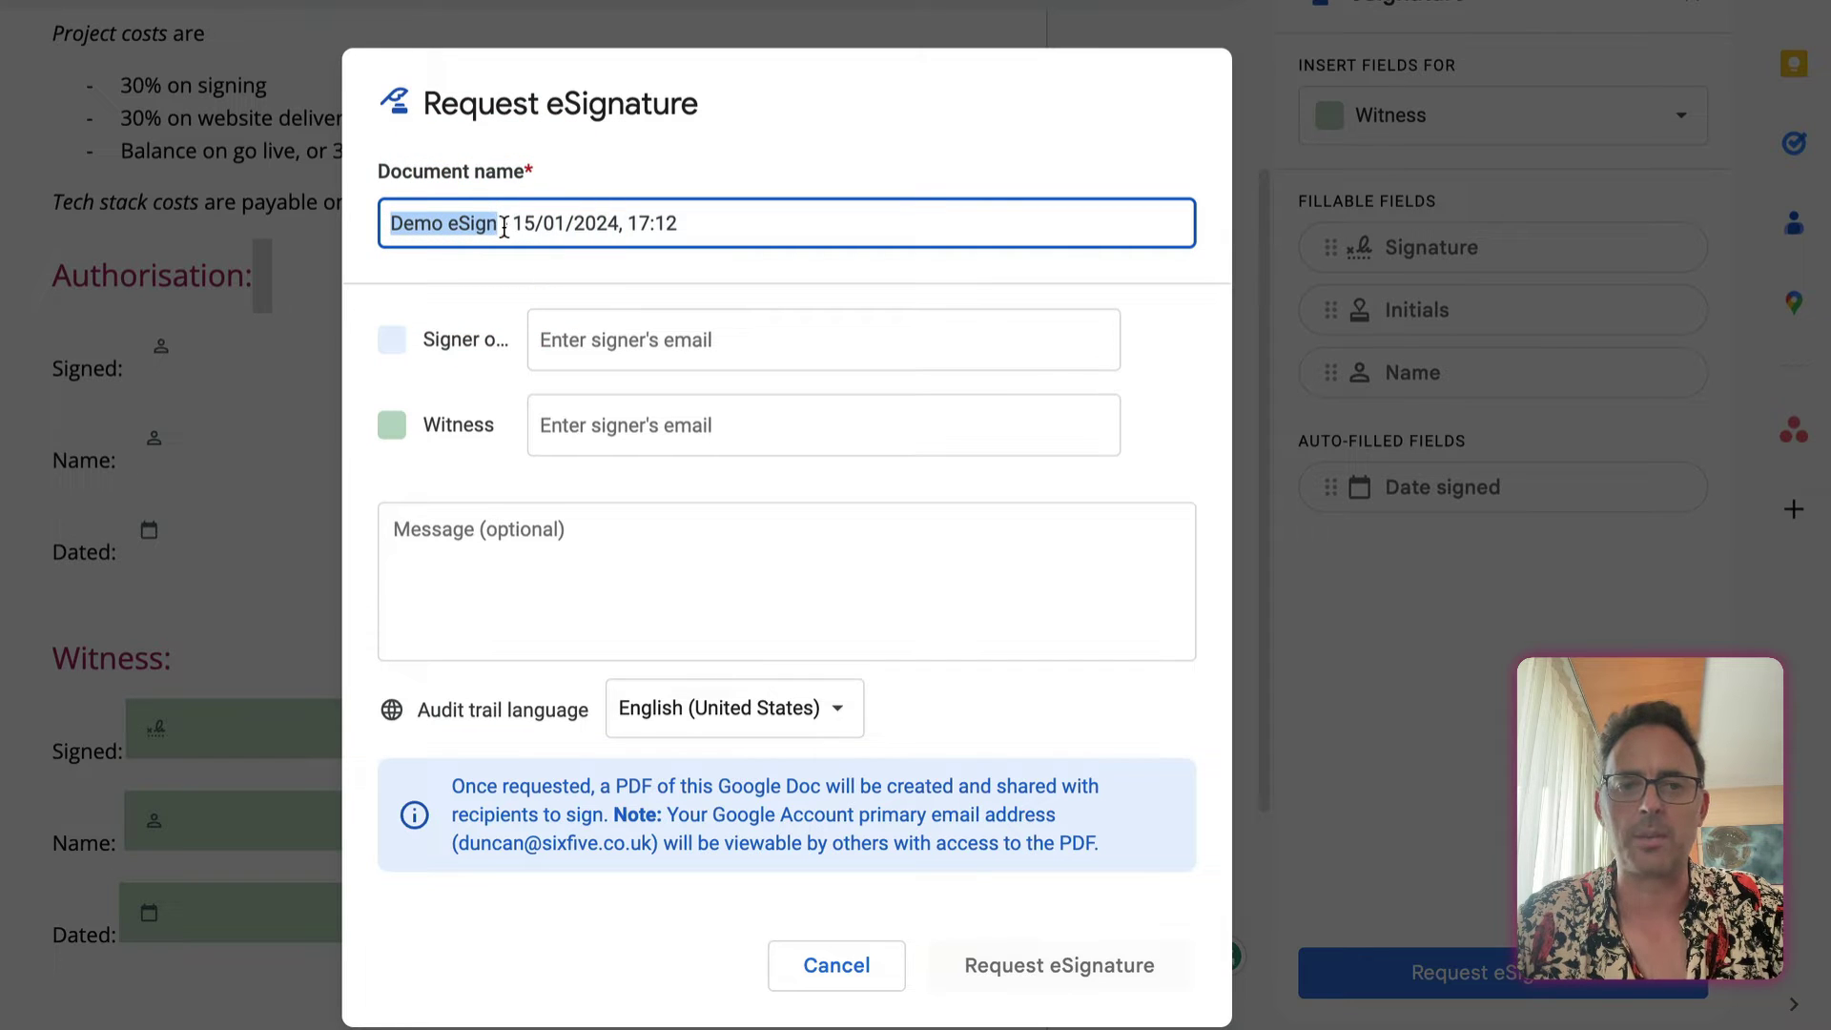
drag(512, 225, 693, 223)
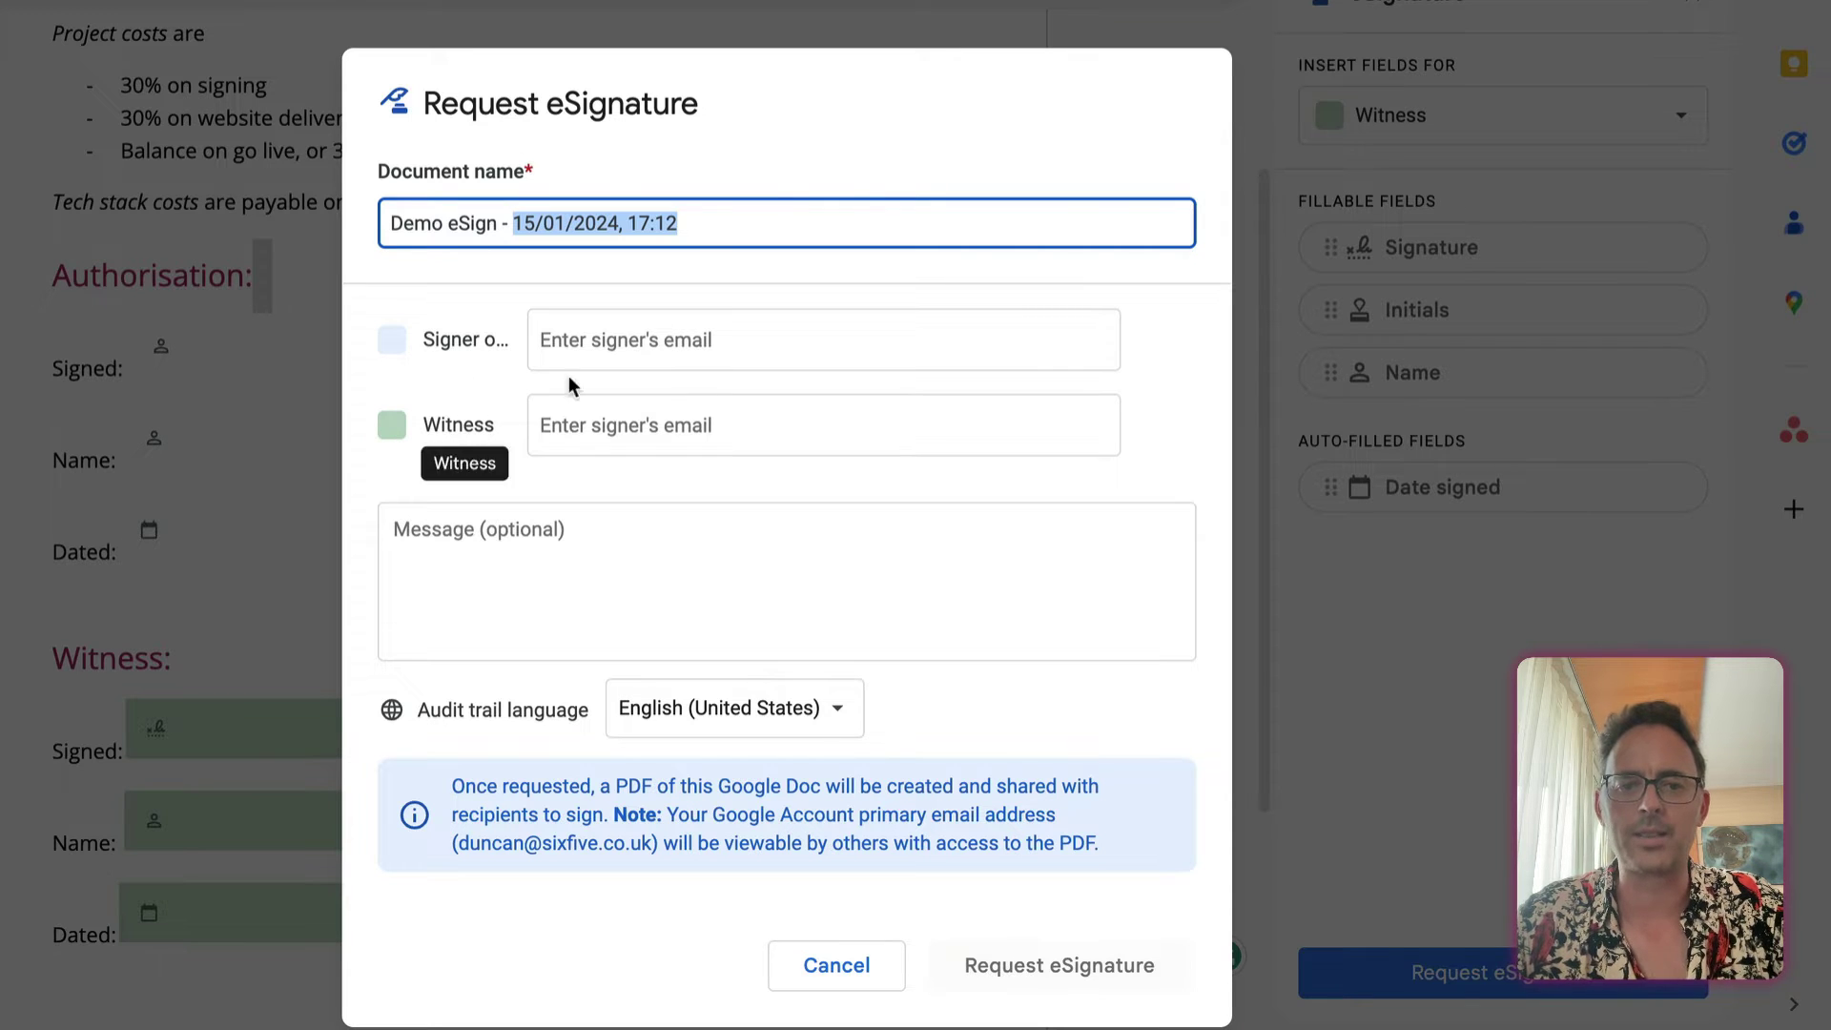
- Fill in the signer's and the witness's e-mail addresses from the suggestions
click(626, 340)
text(duncan@)
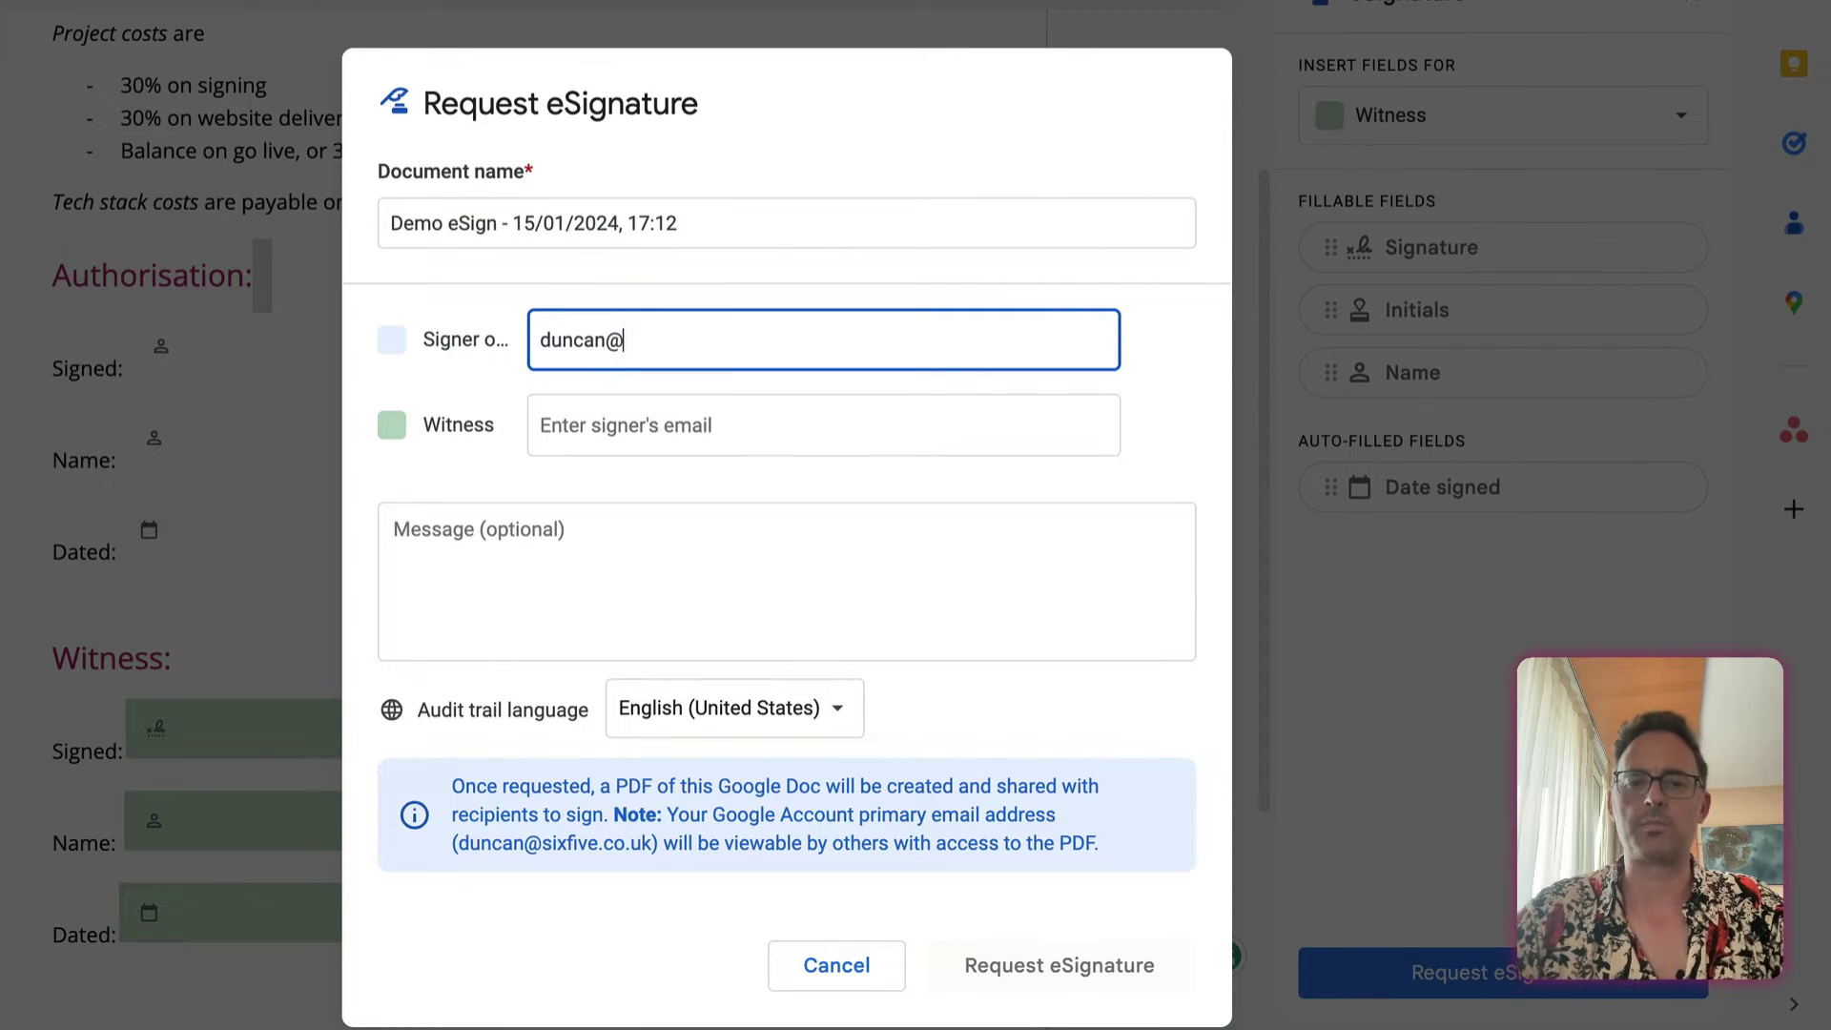
click(621, 412)
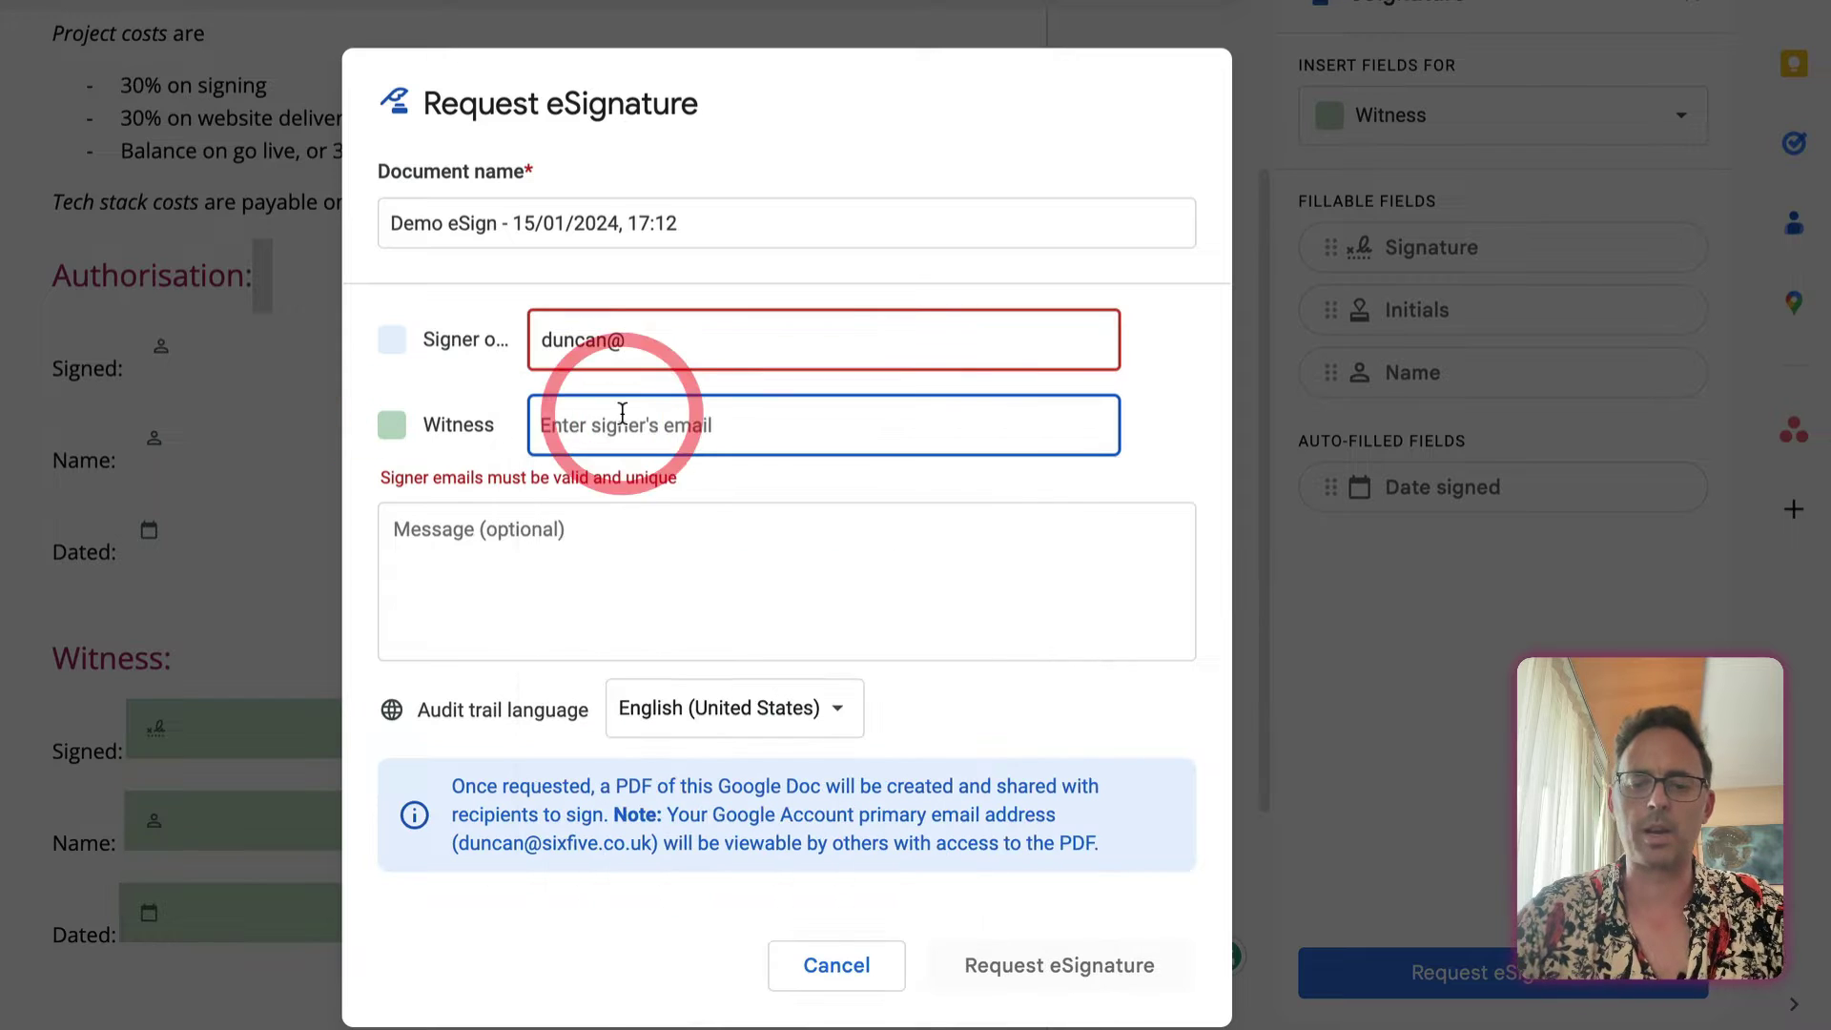
text(duncan@)
click(814, 233)
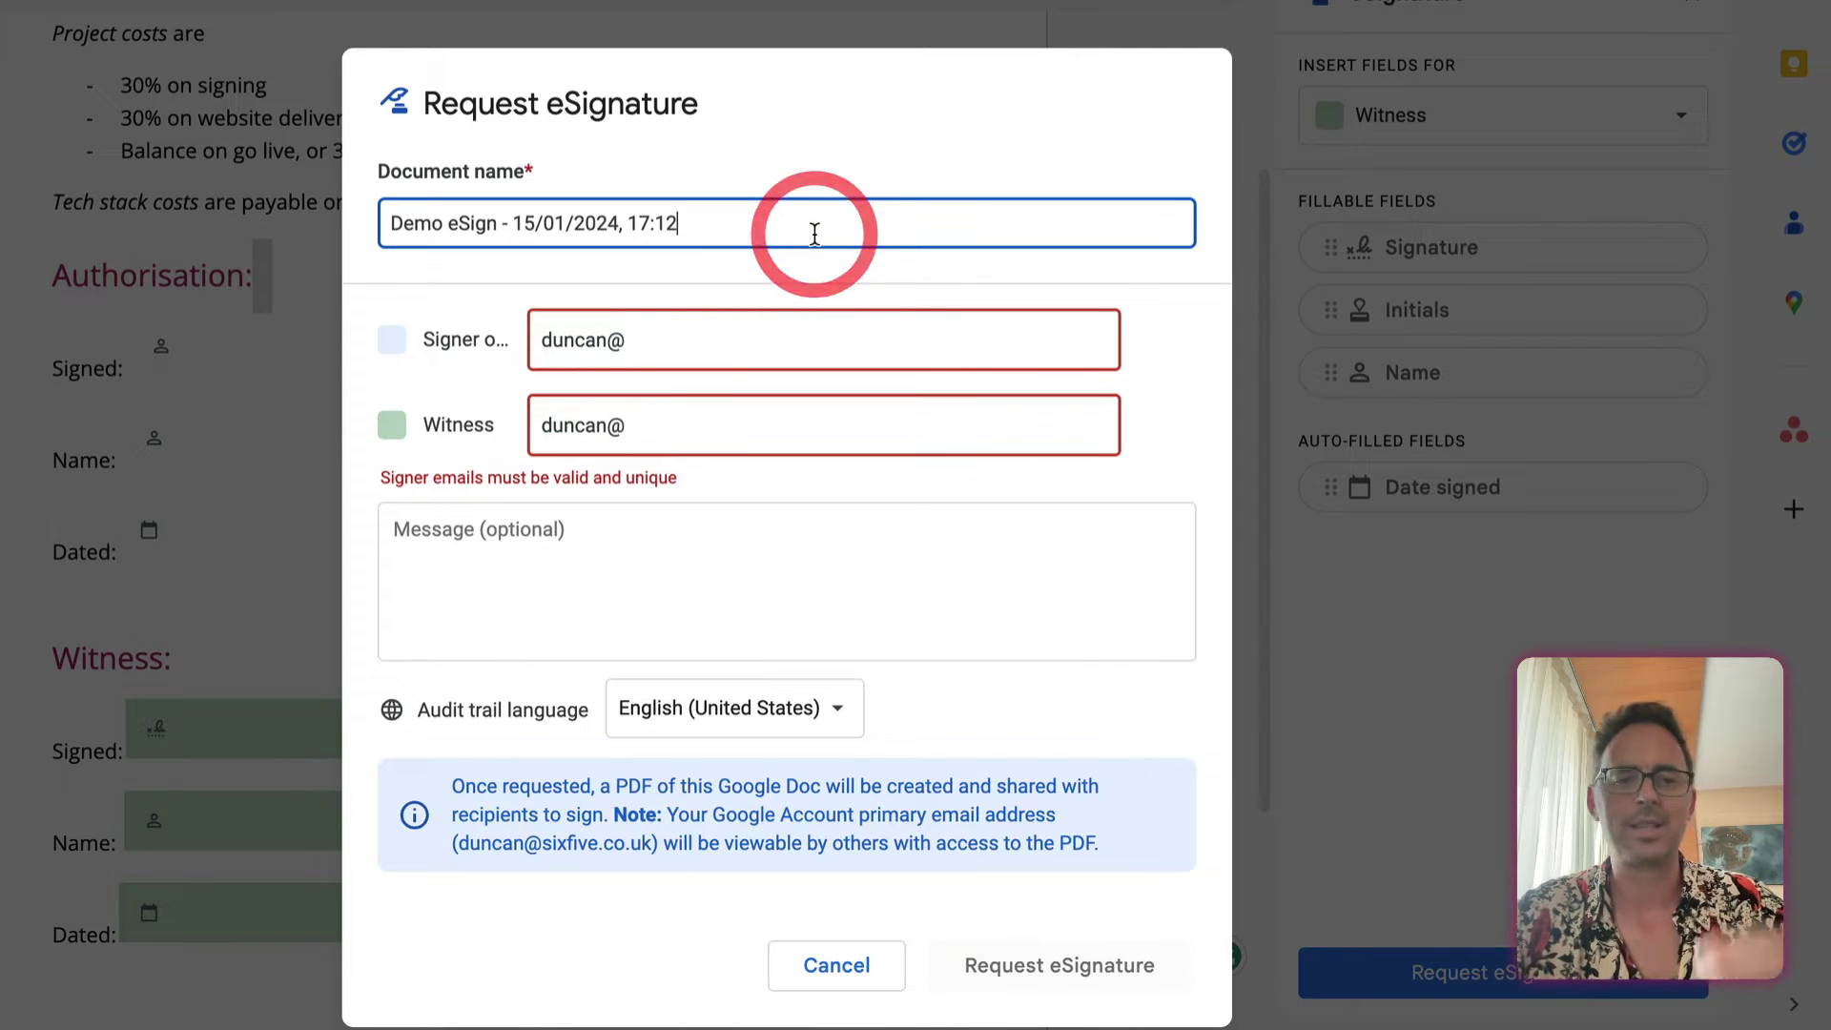
click(662, 356)
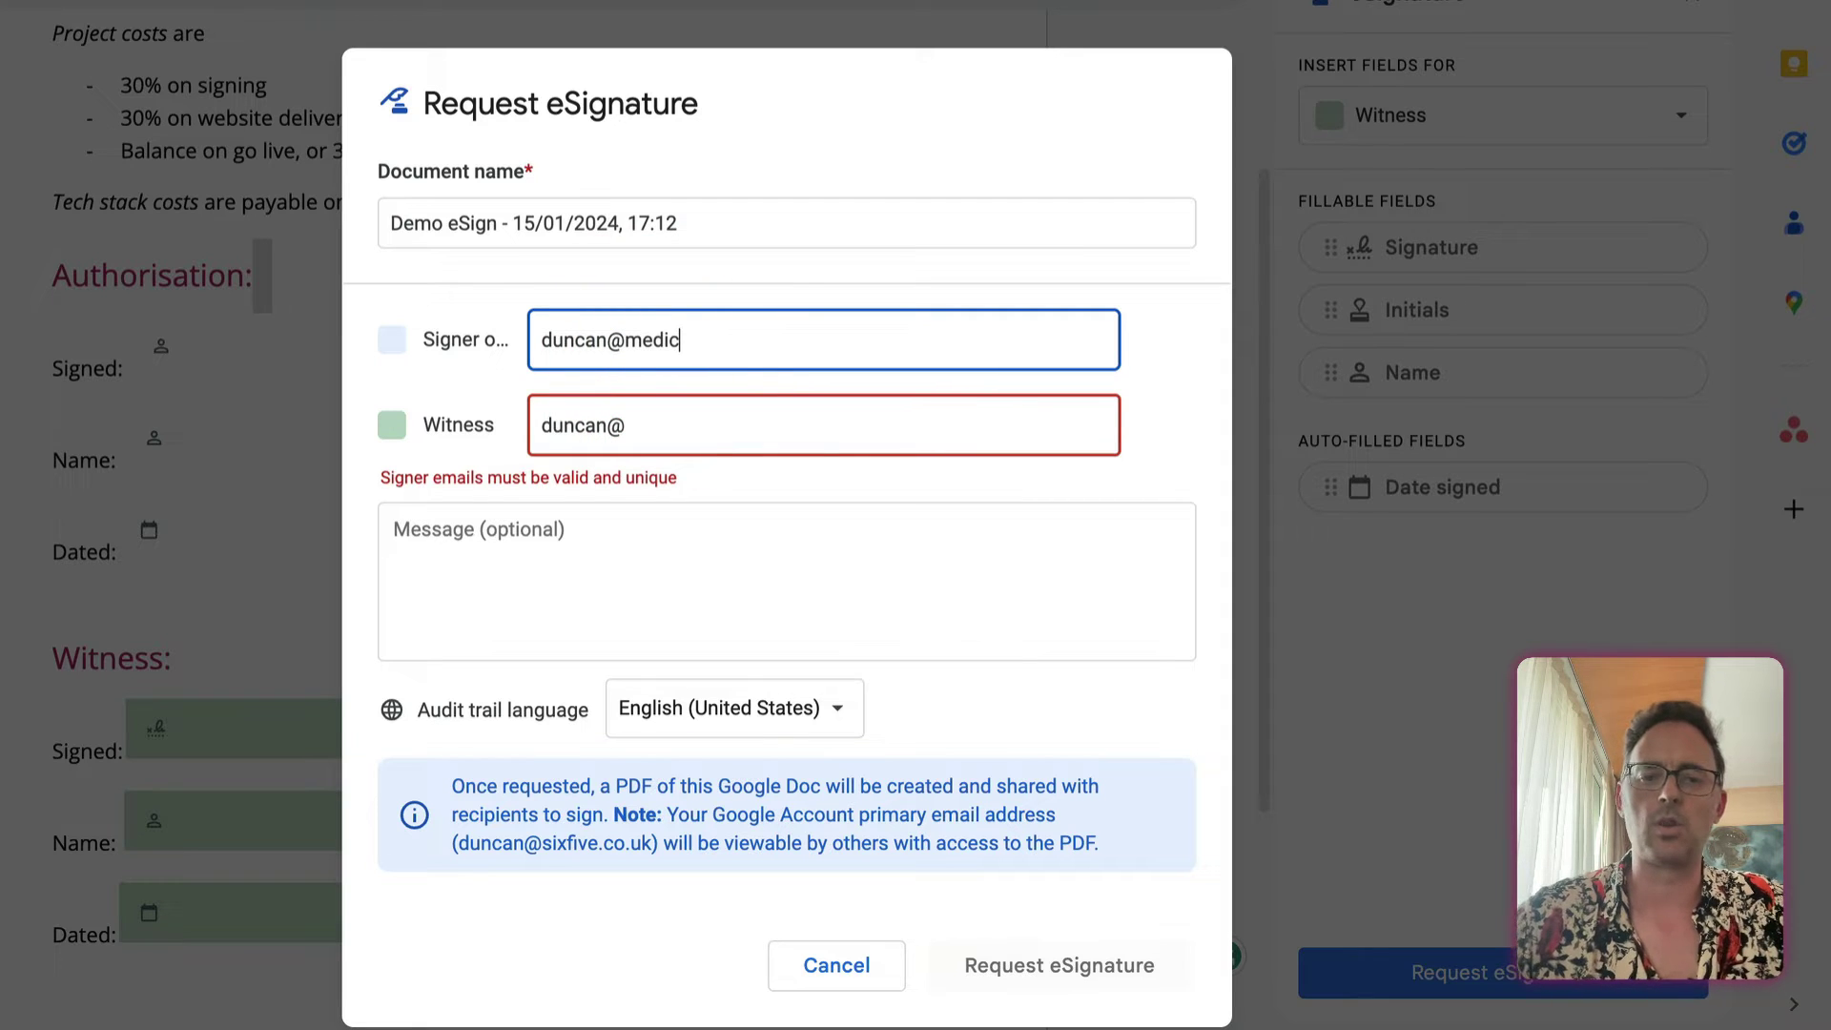
text(medic)
key(Return)
click(667, 430)
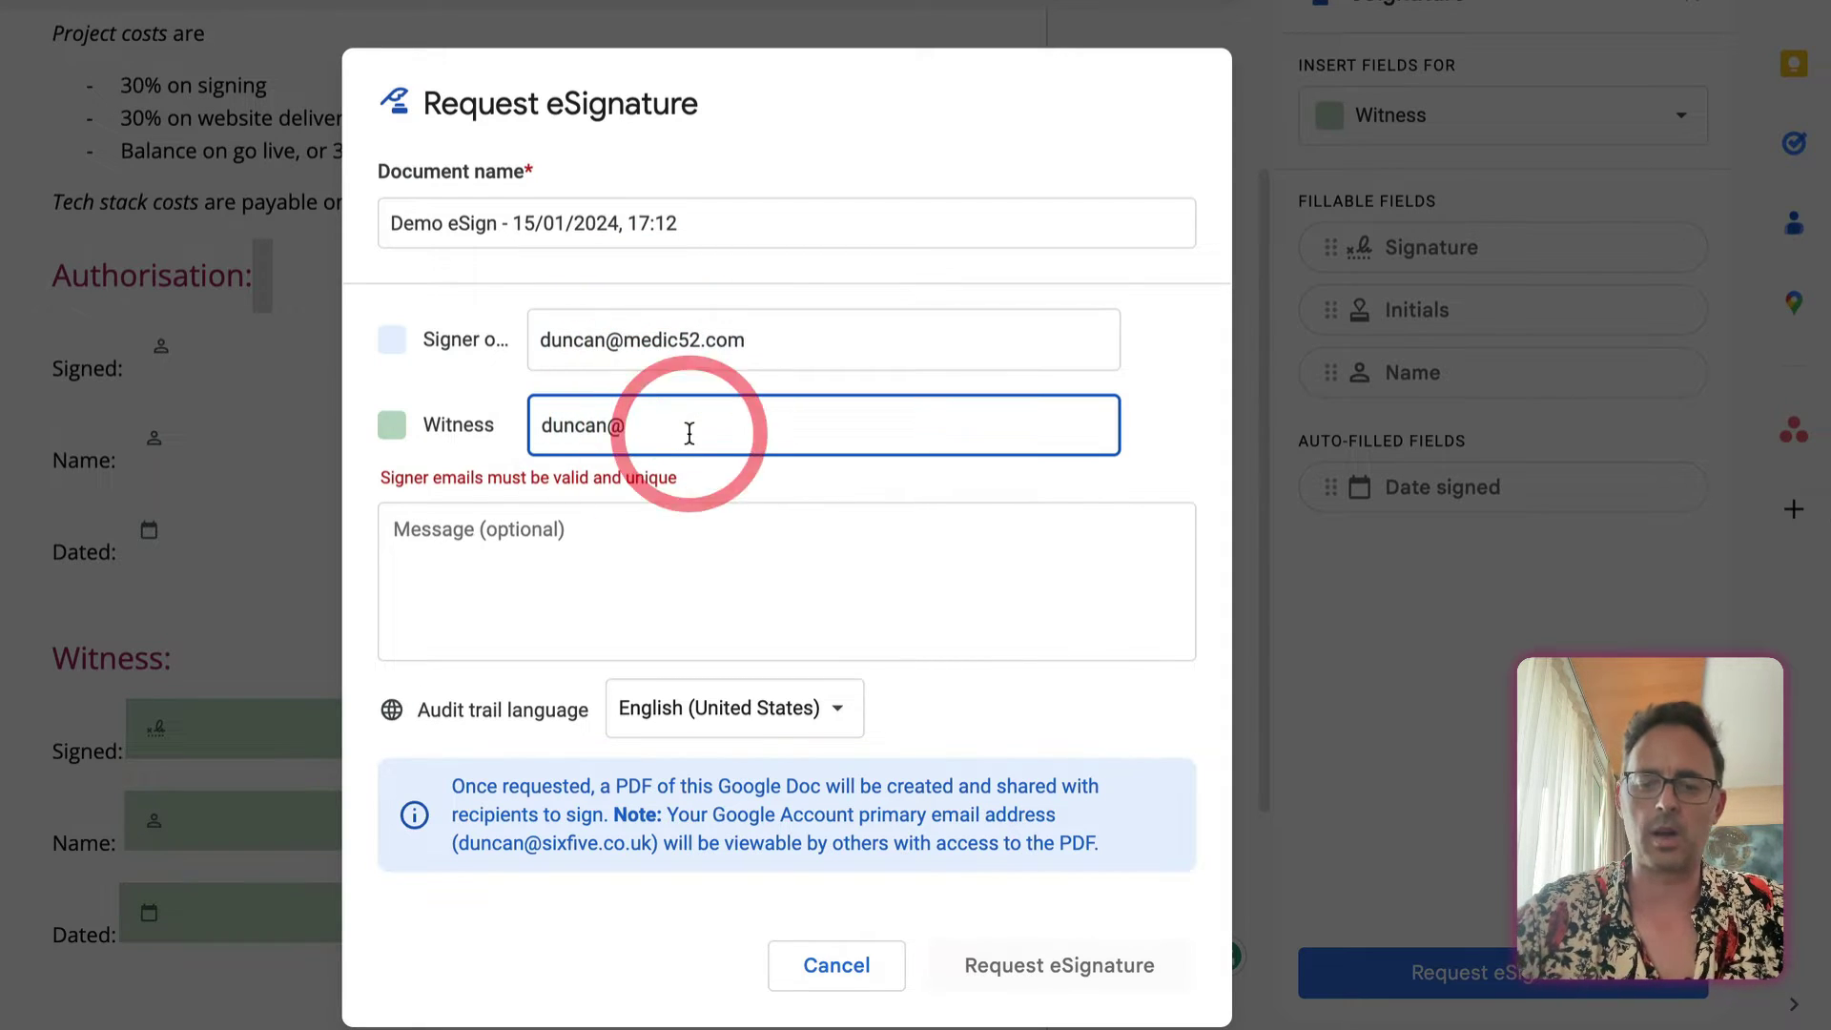
text(jindy)
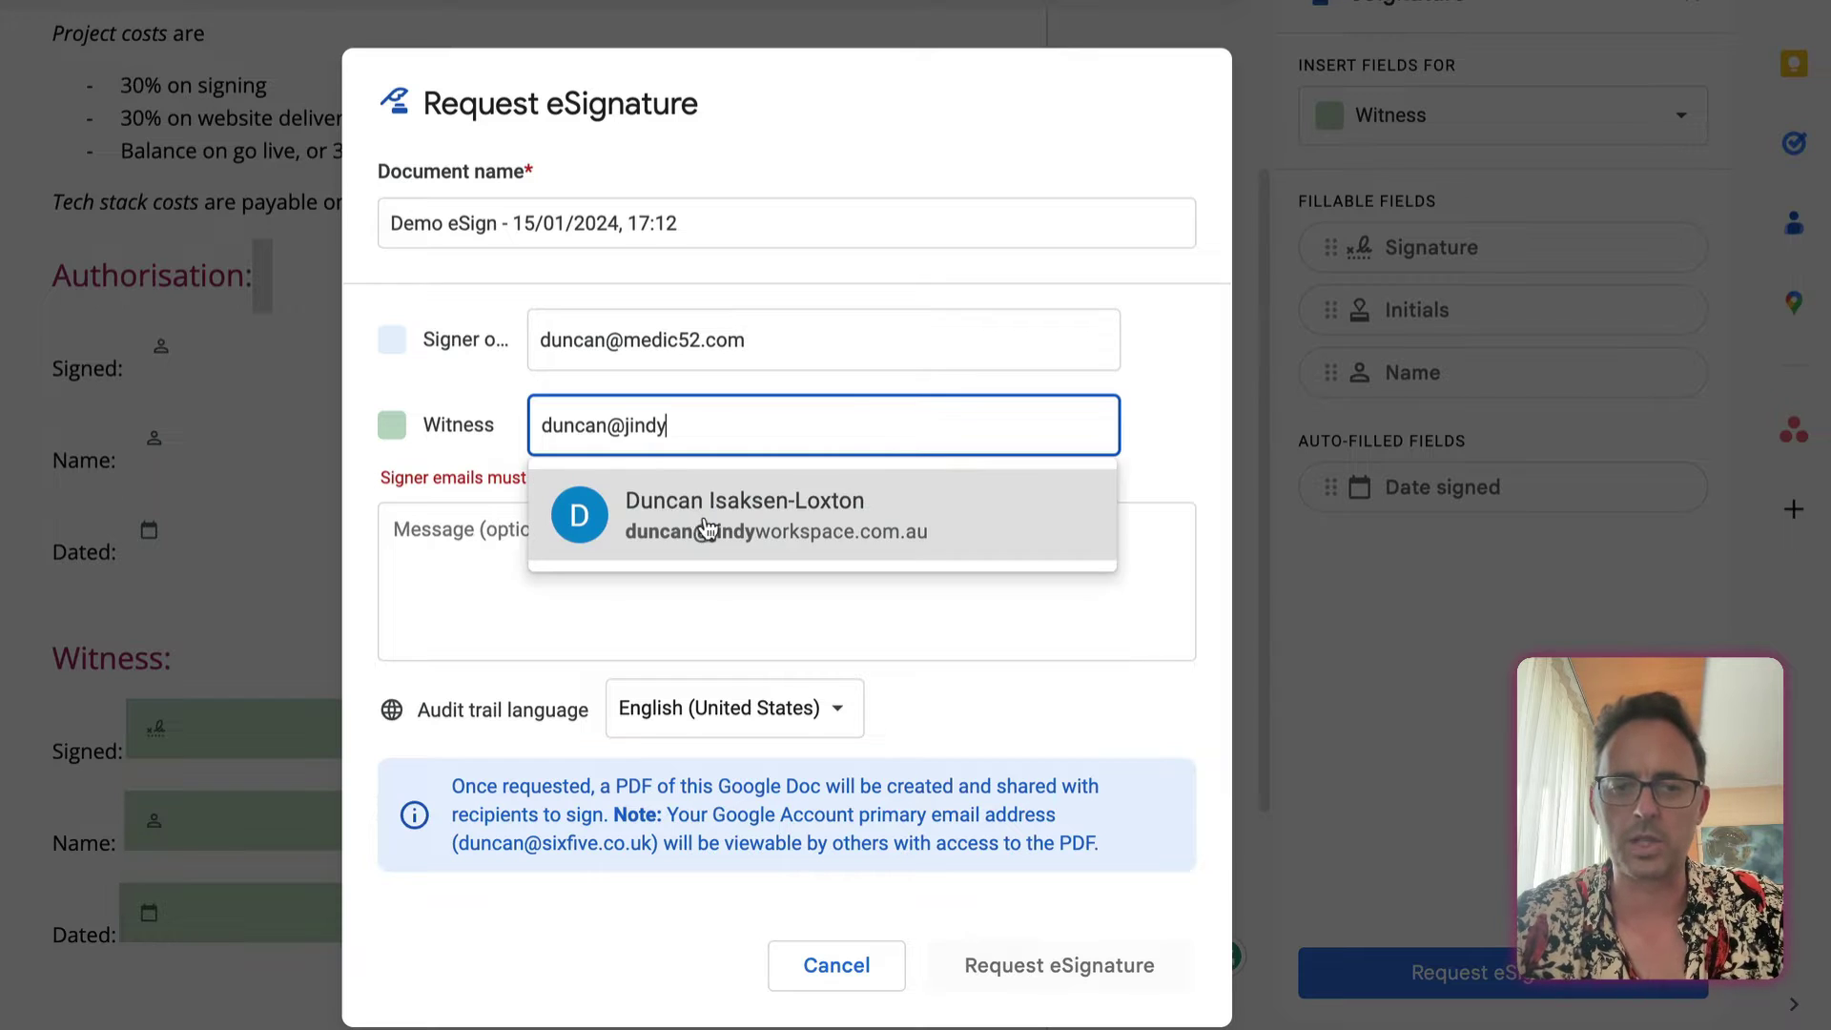
click(707, 524)
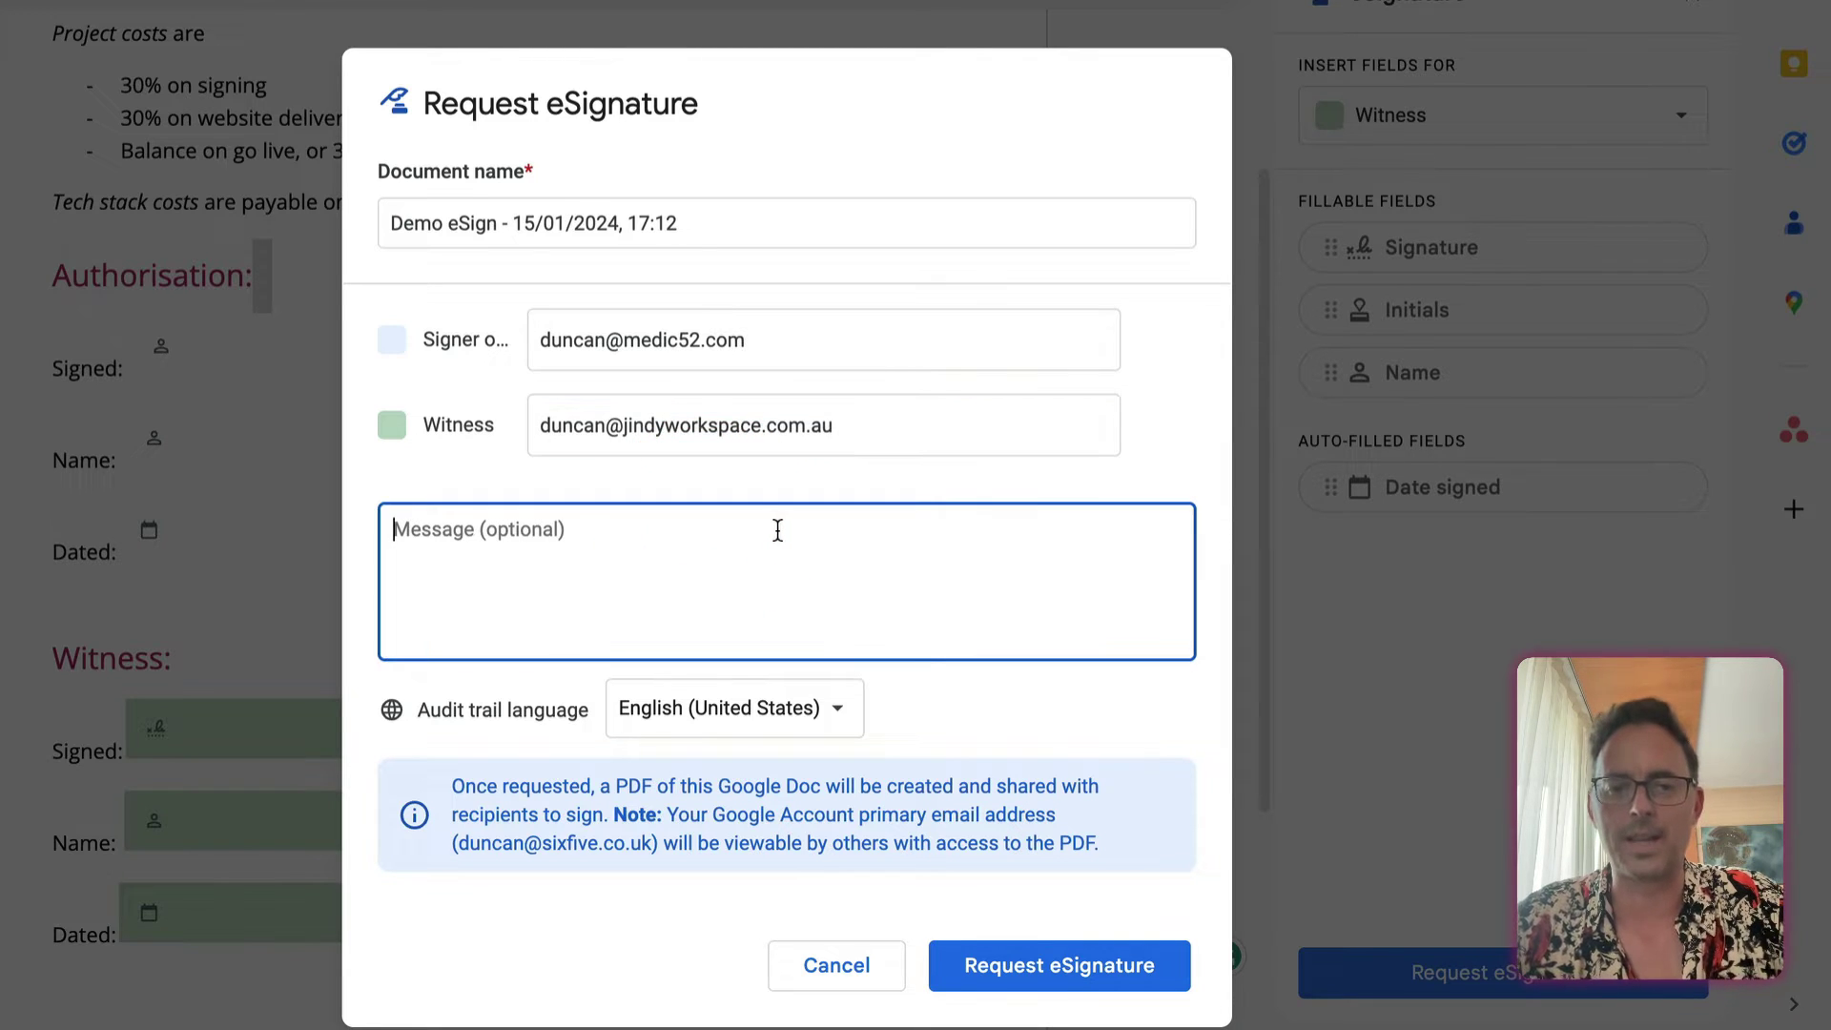
- Add a short please-sign message and set the audit trail language to English (United Kingdom)
text(Hi Duncan, )
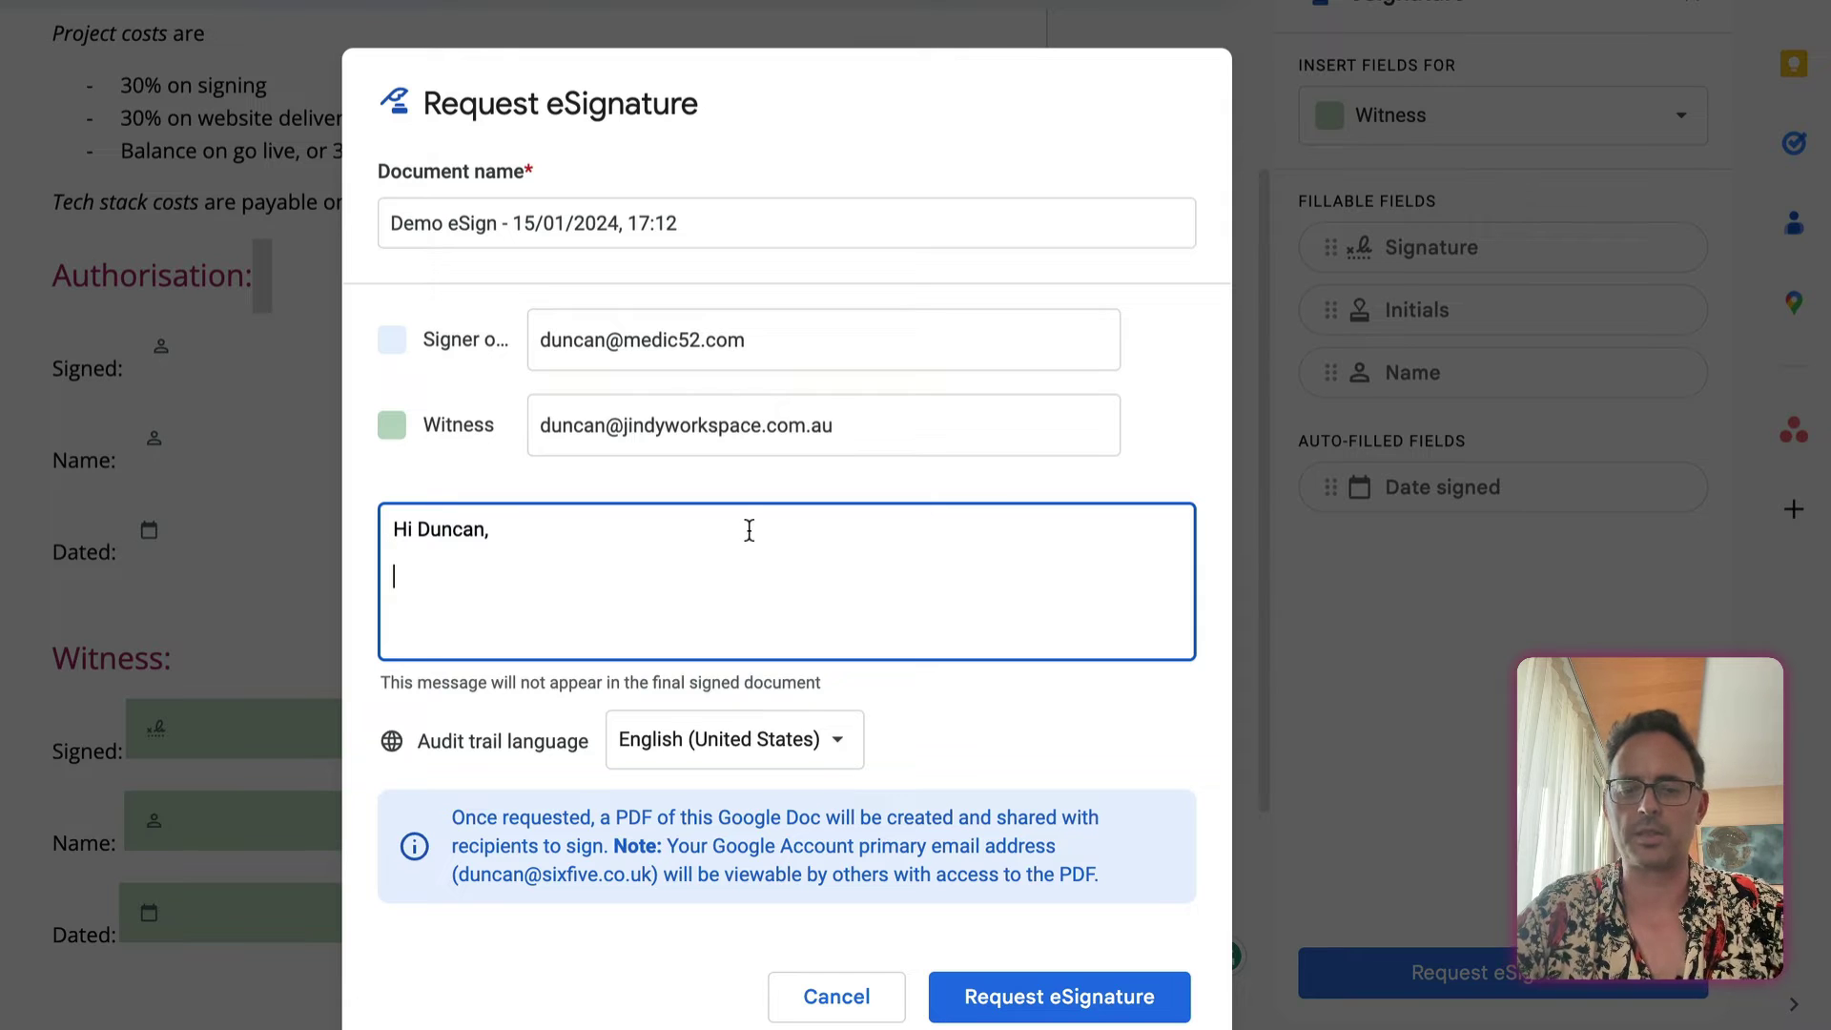
text(Please sign )
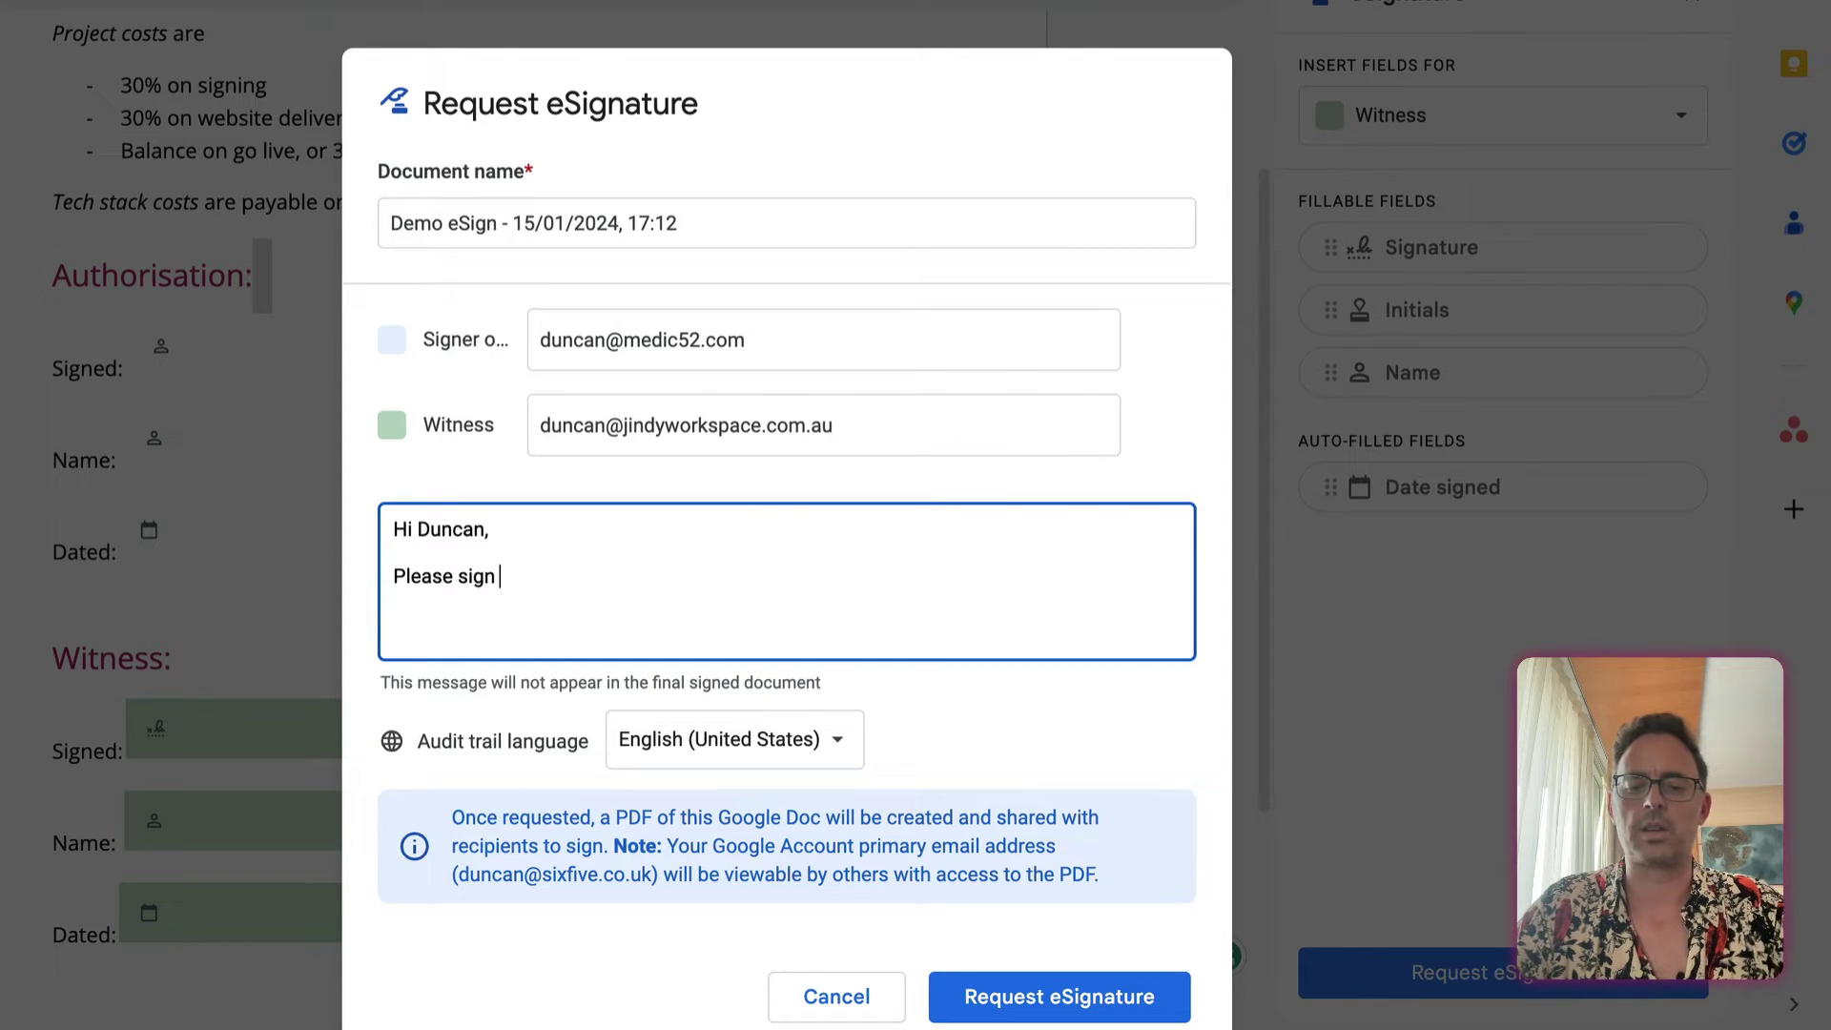
text(using the tools)
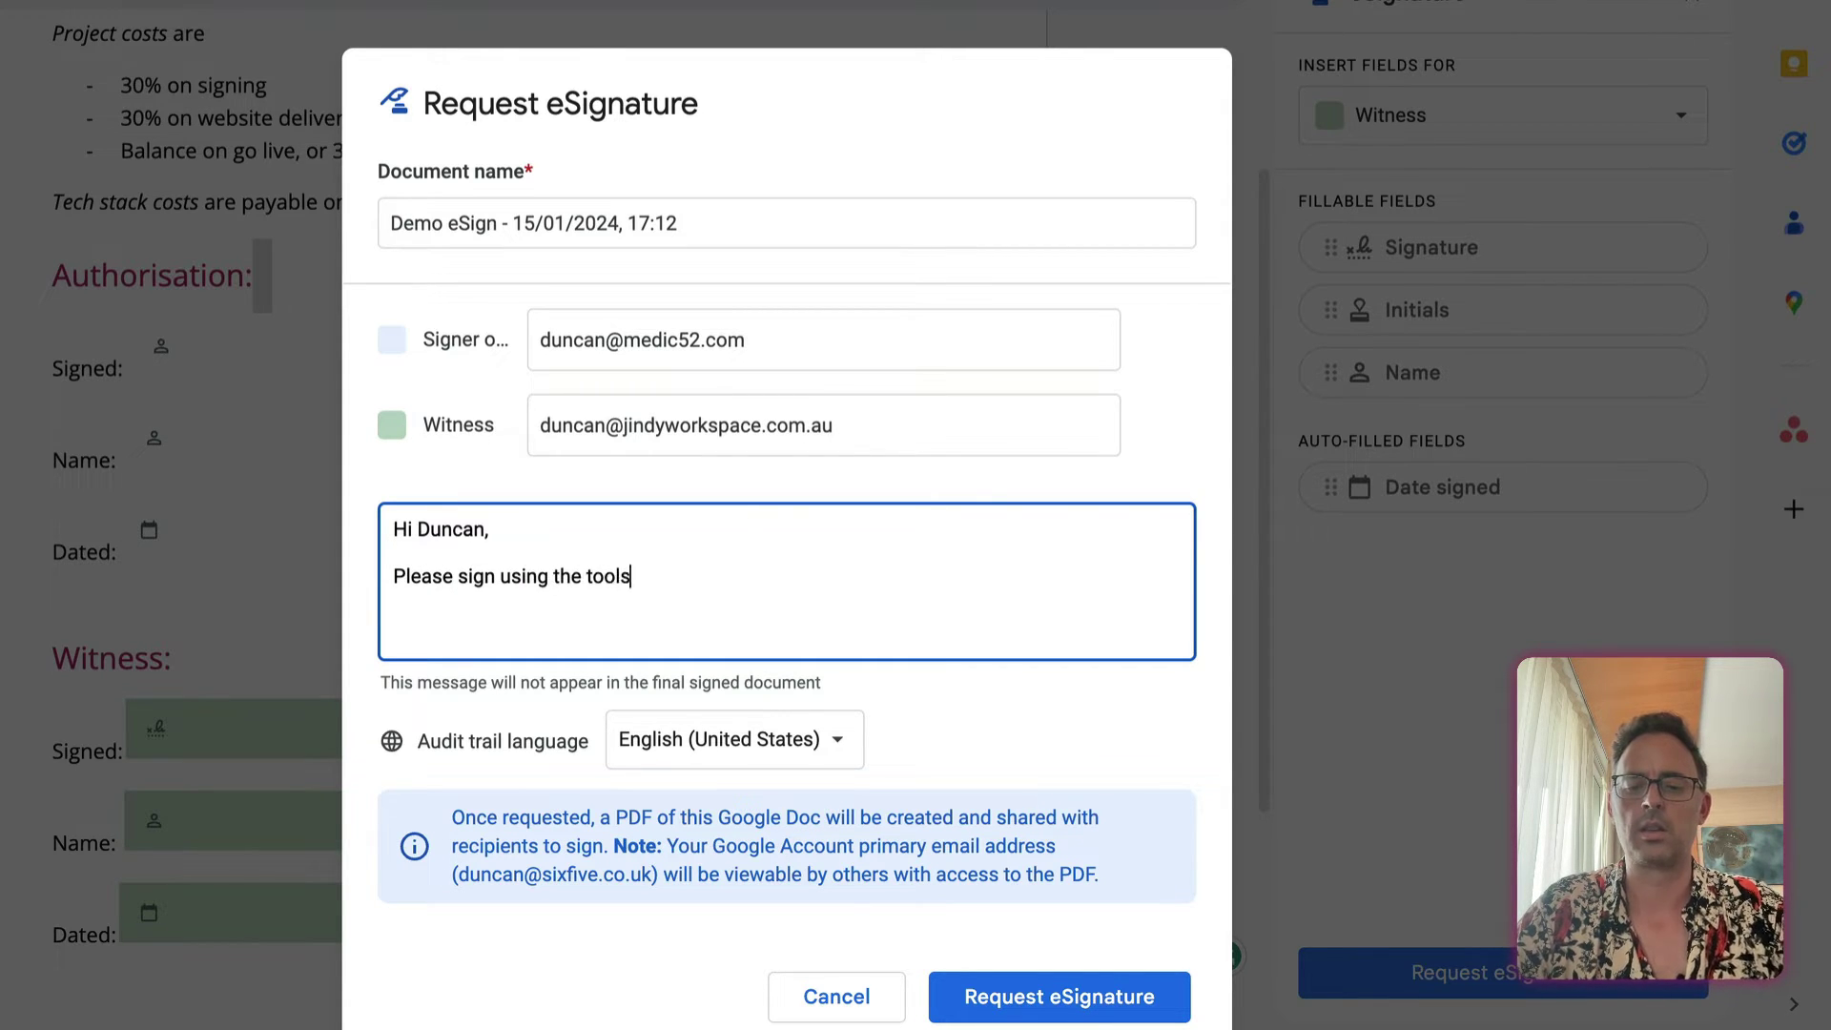
text(! Thanks)
click(706, 739)
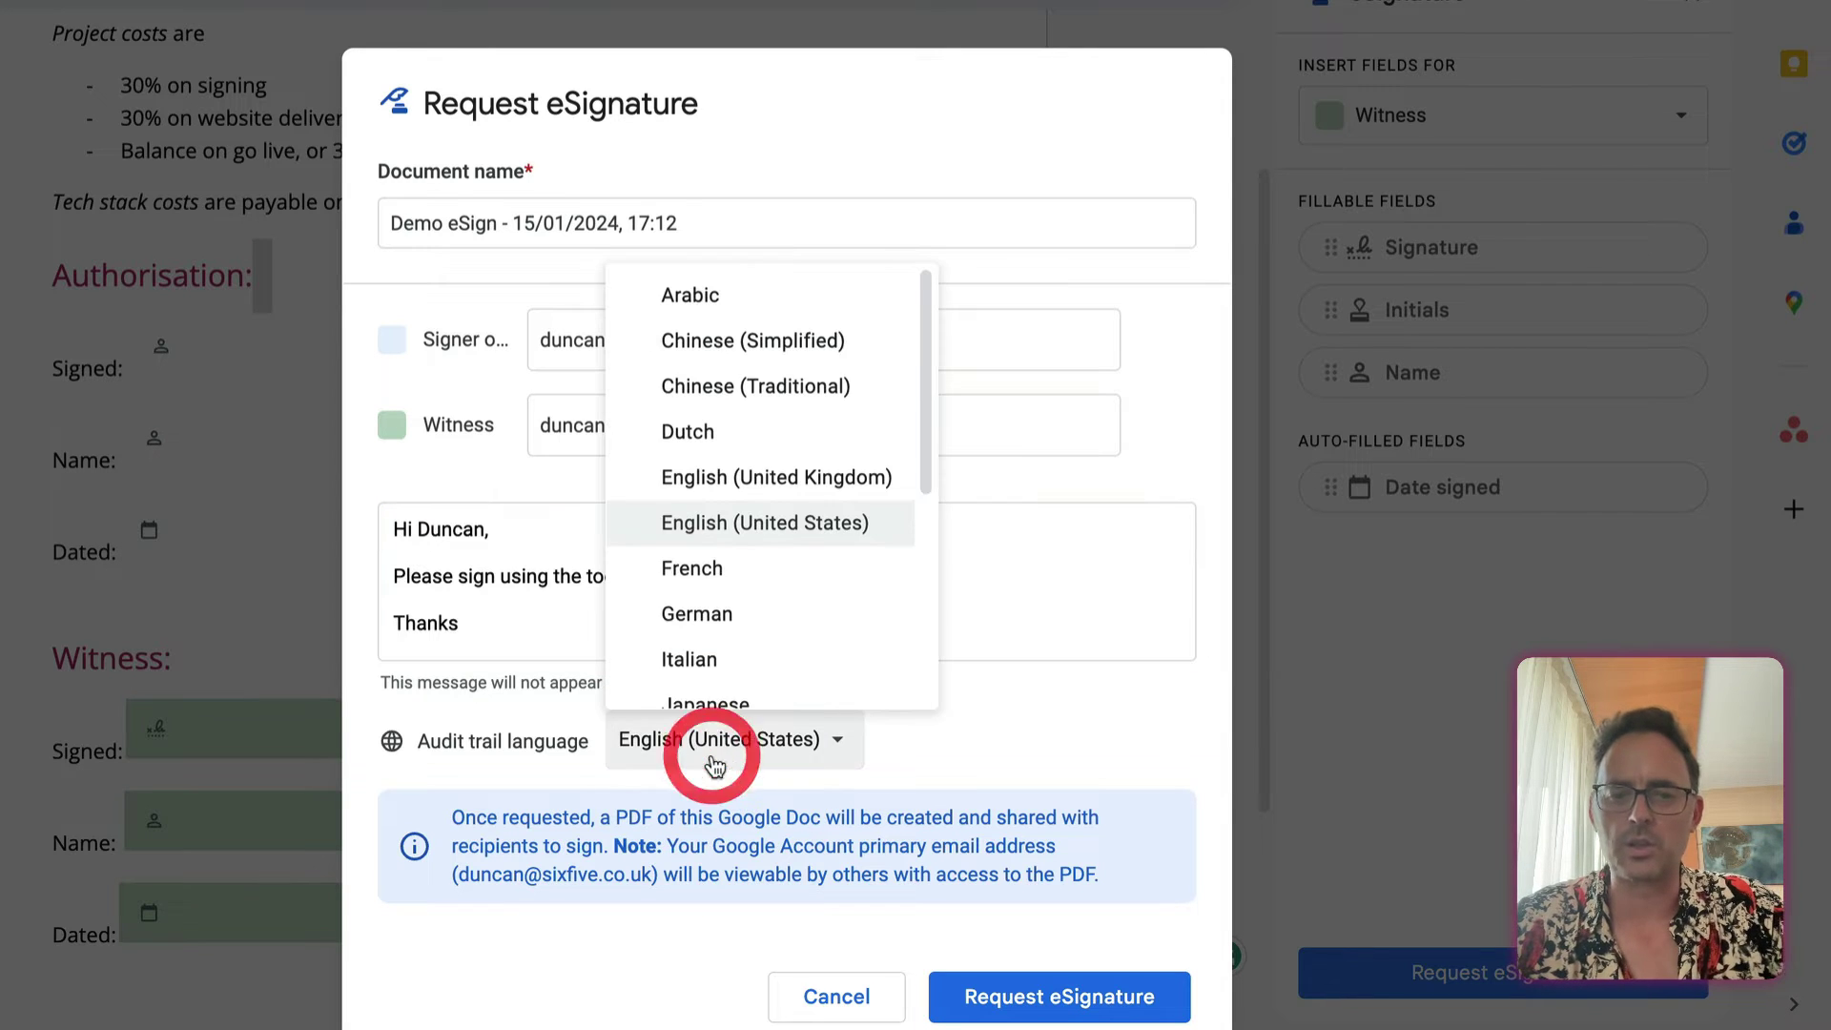
click(815, 479)
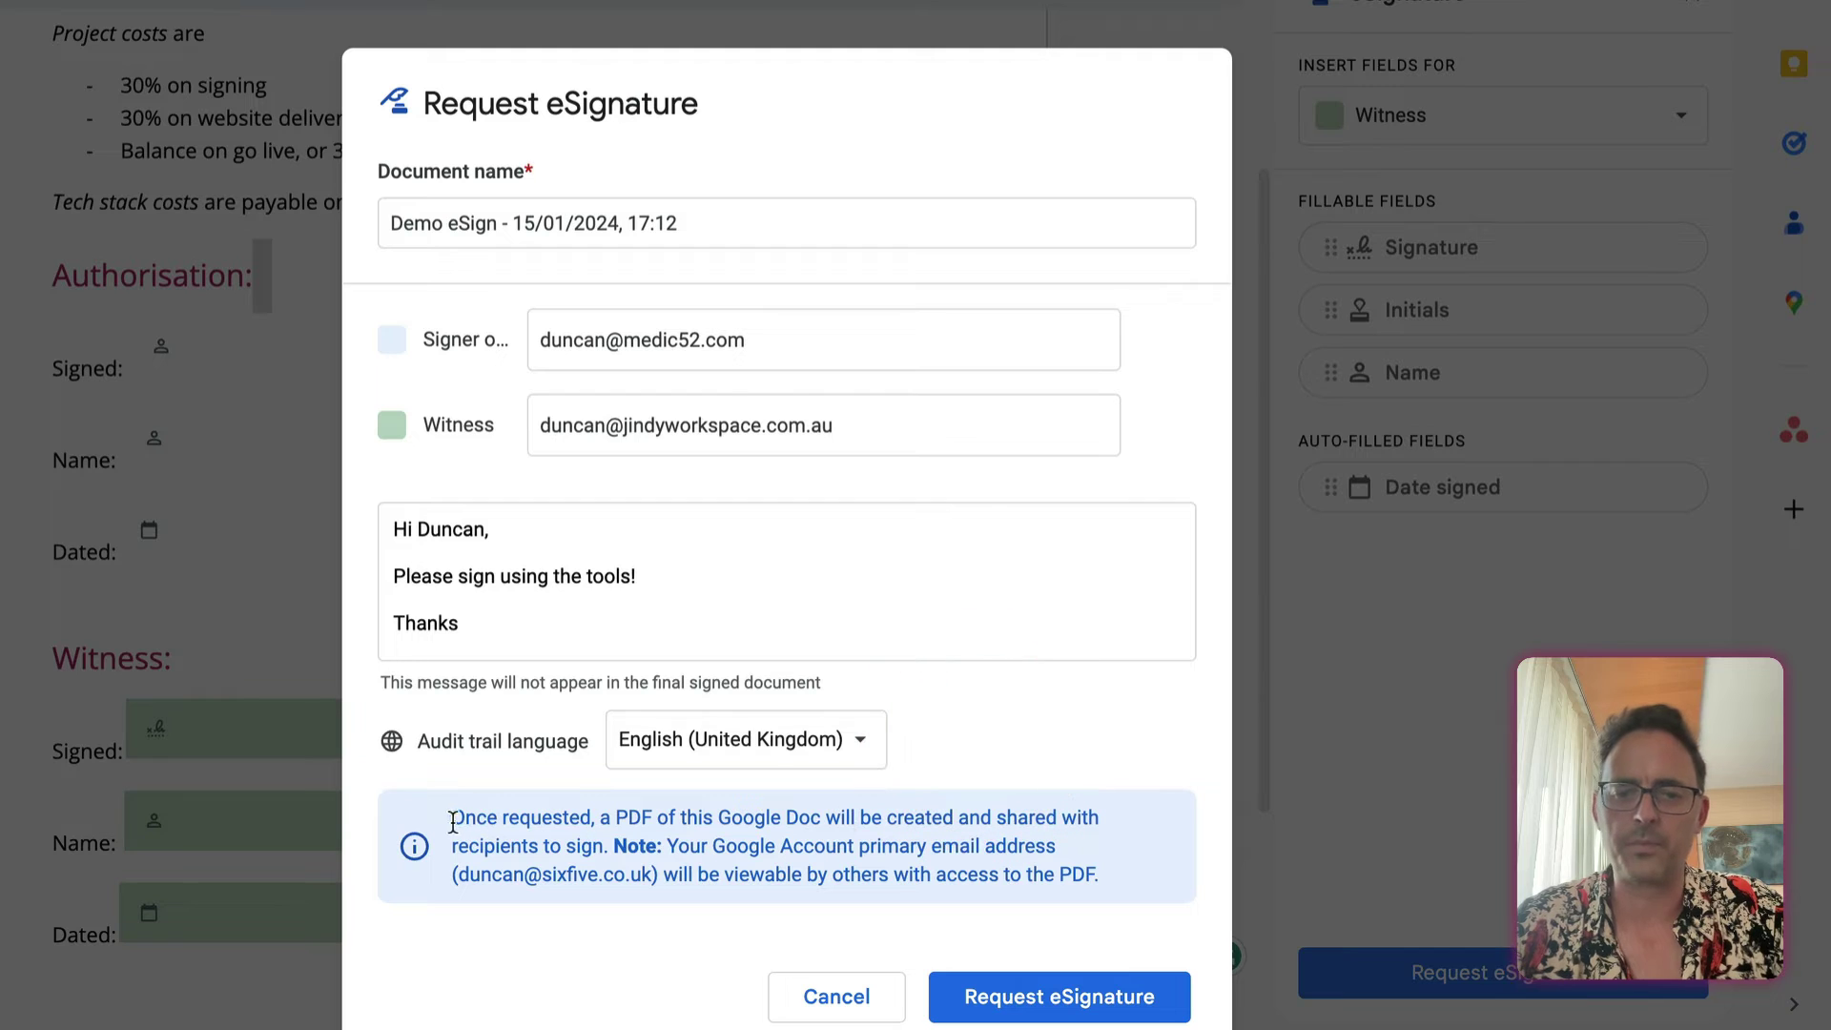
drag(452, 825, 1063, 856)
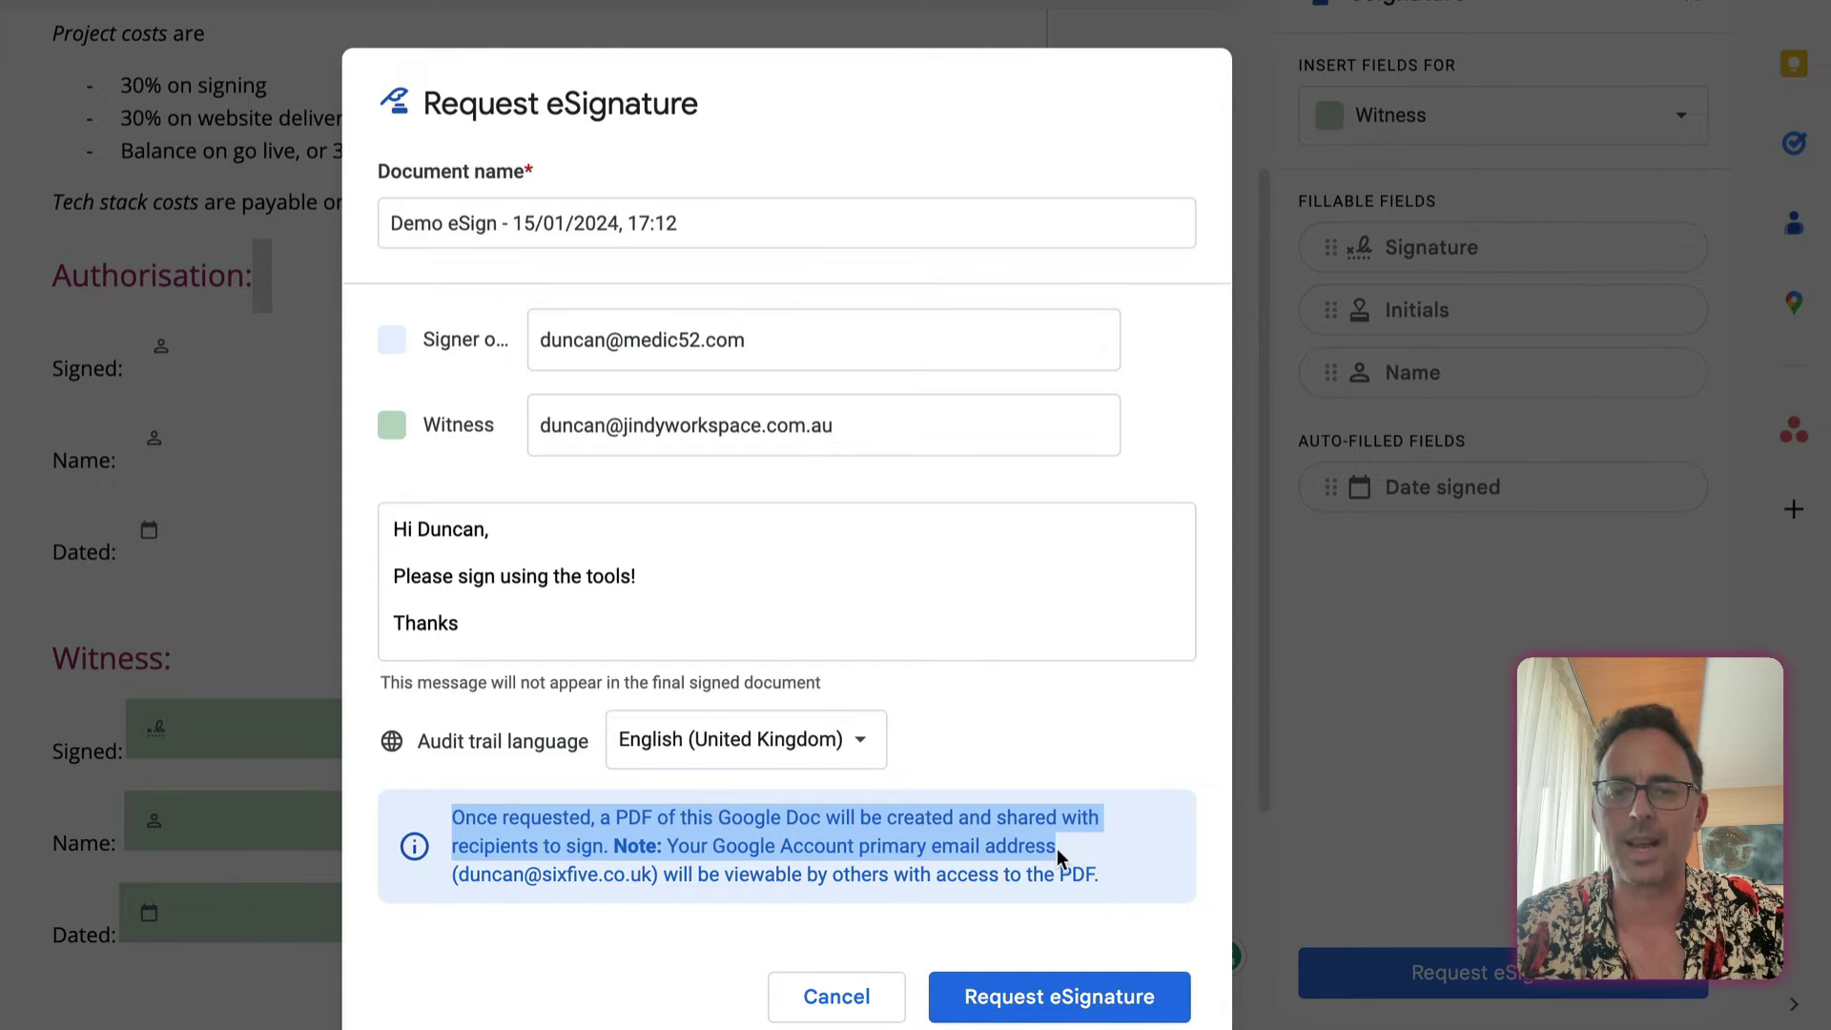
click(903, 869)
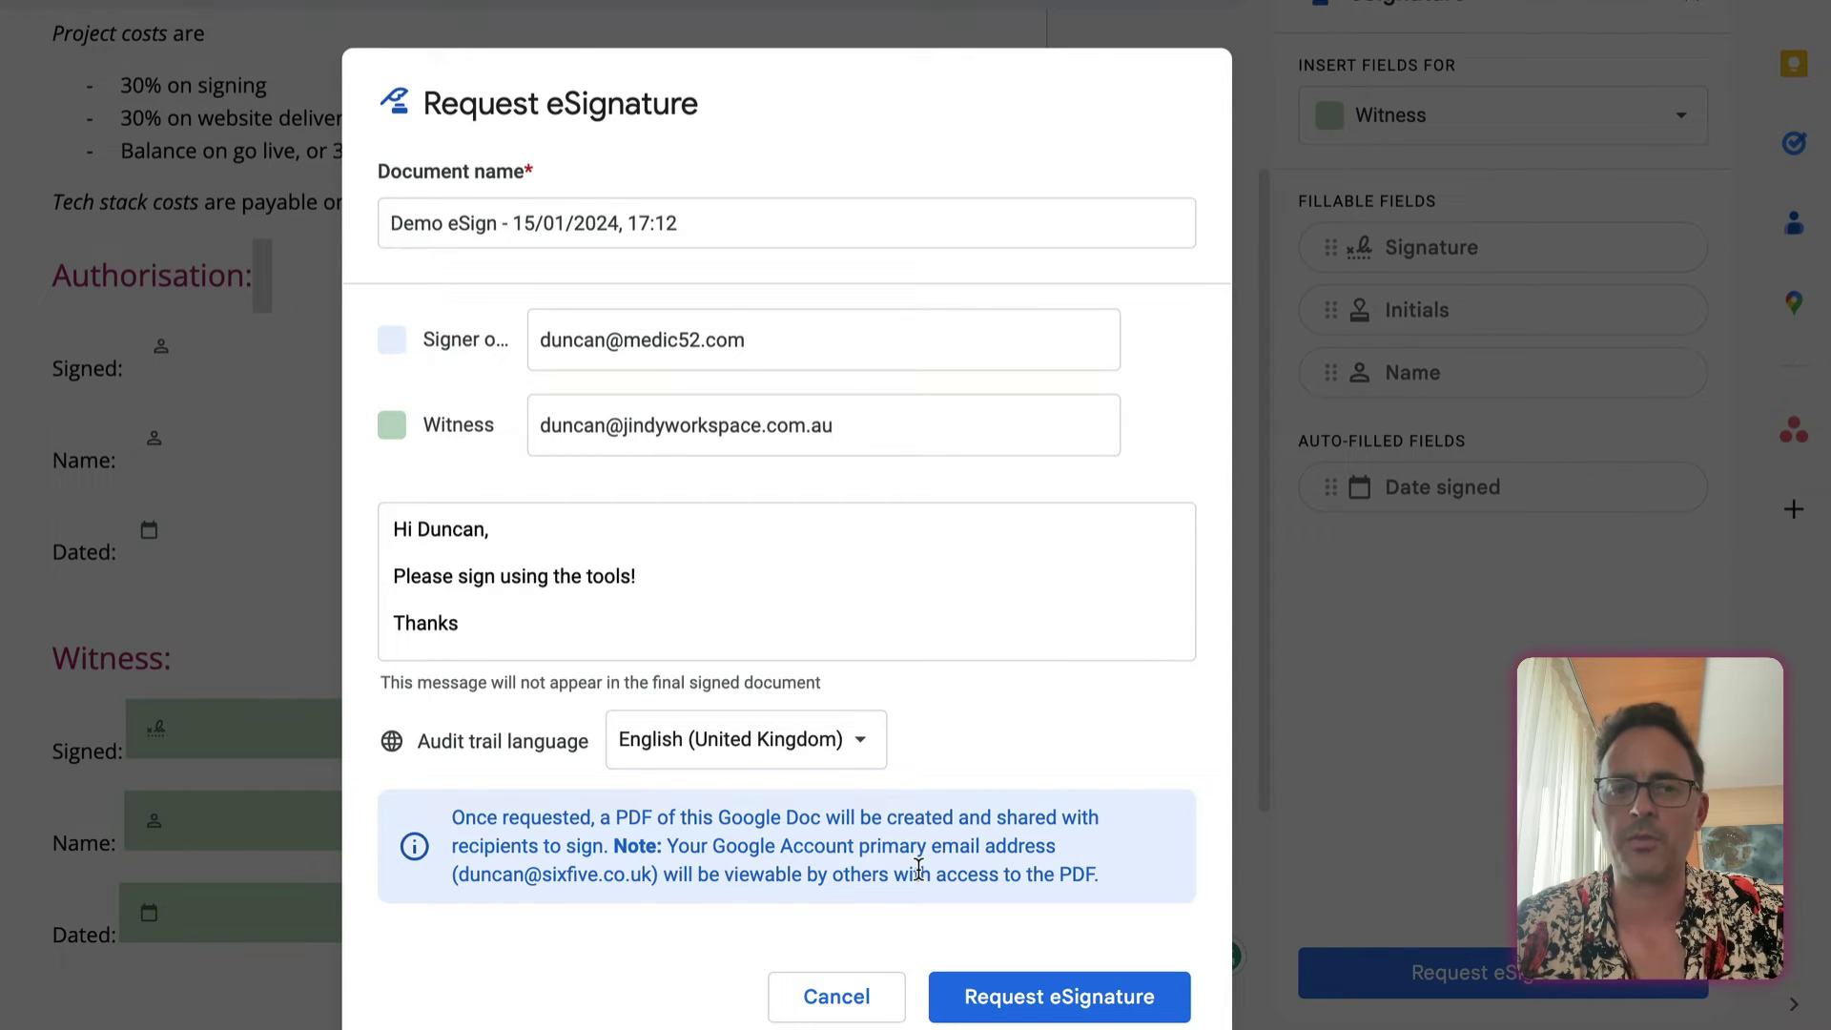
- Submit the eSignature request and choose Share anyway despite the external-recipients warning
click(998, 1001)
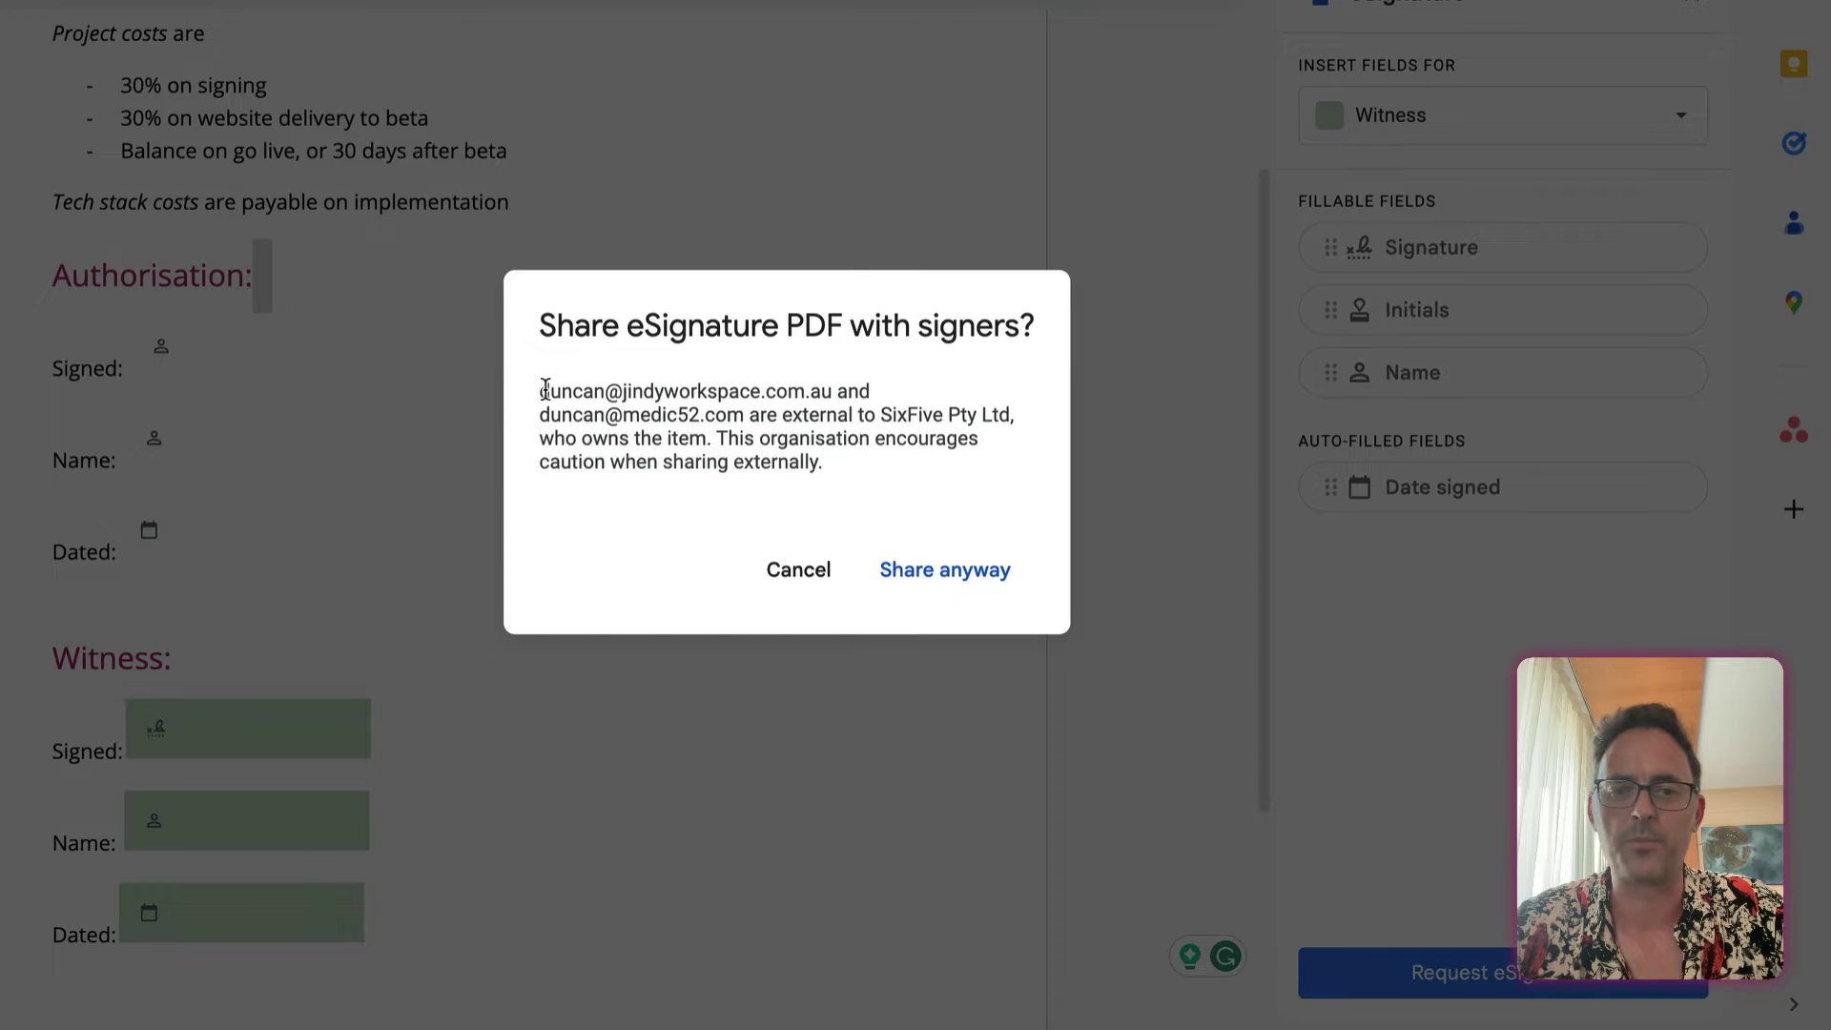
drag(541, 389, 710, 439)
click(816, 435)
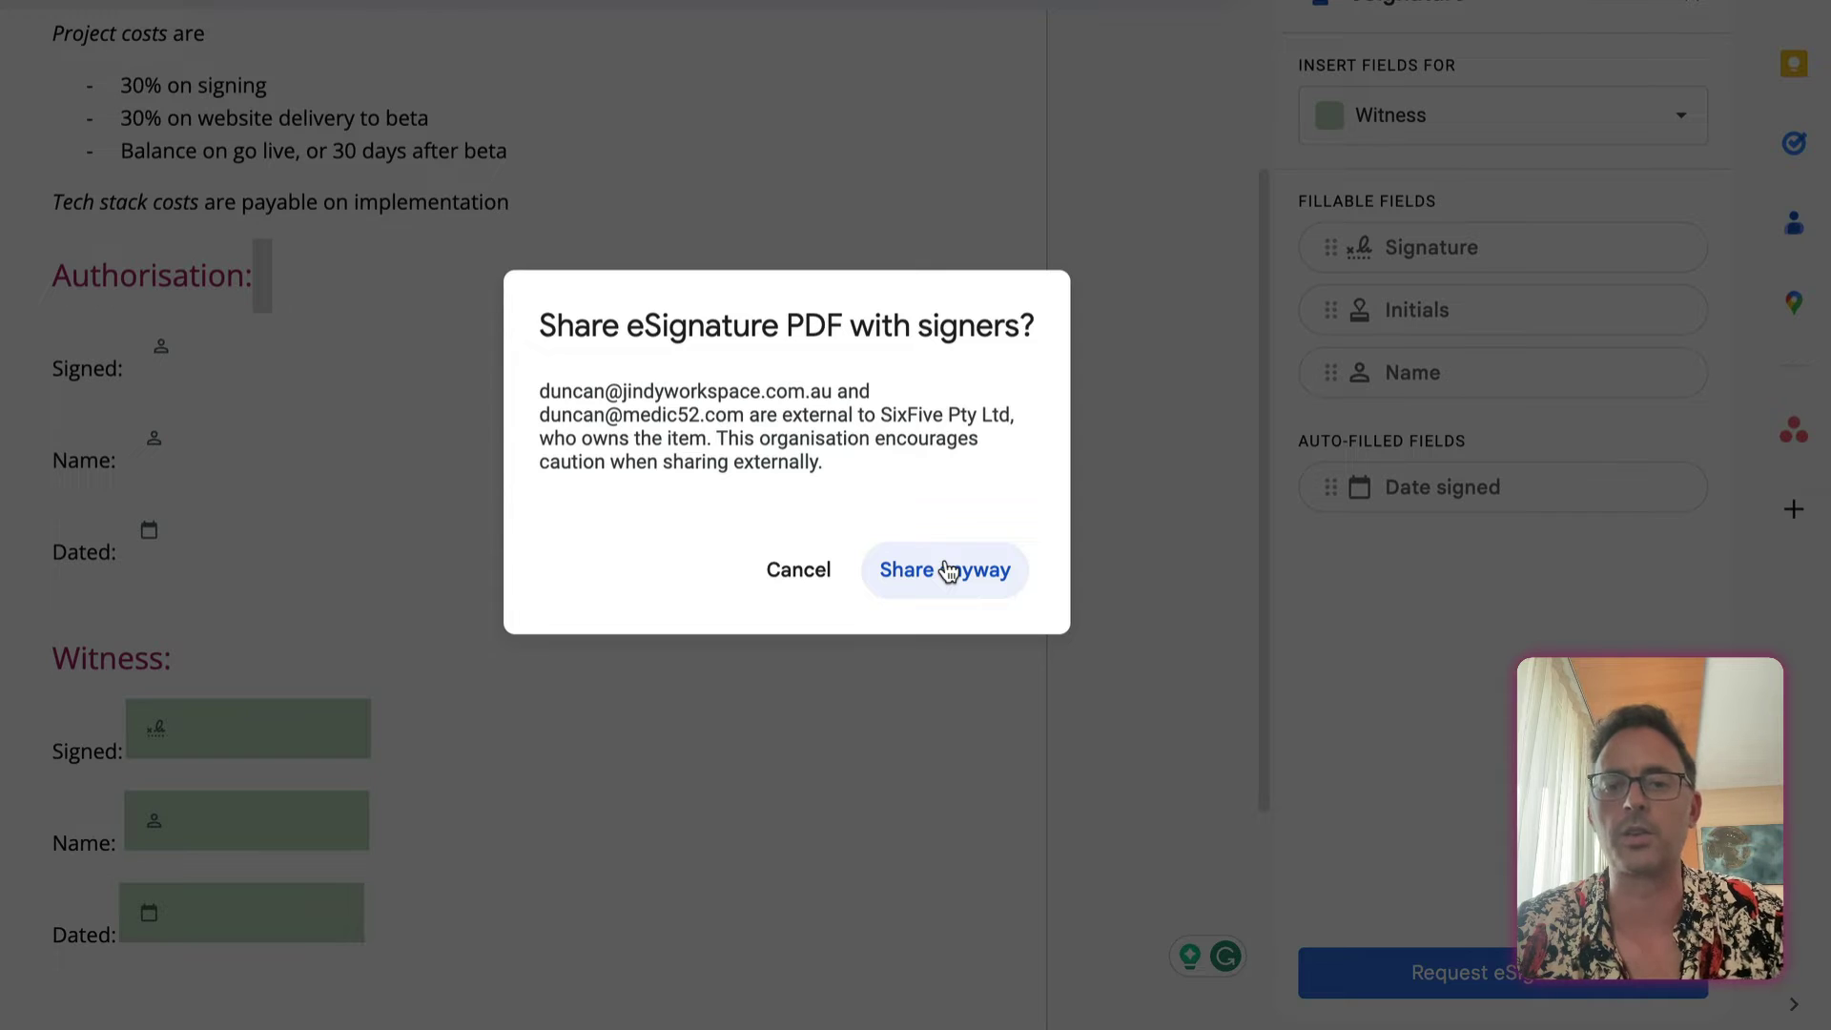
click(934, 570)
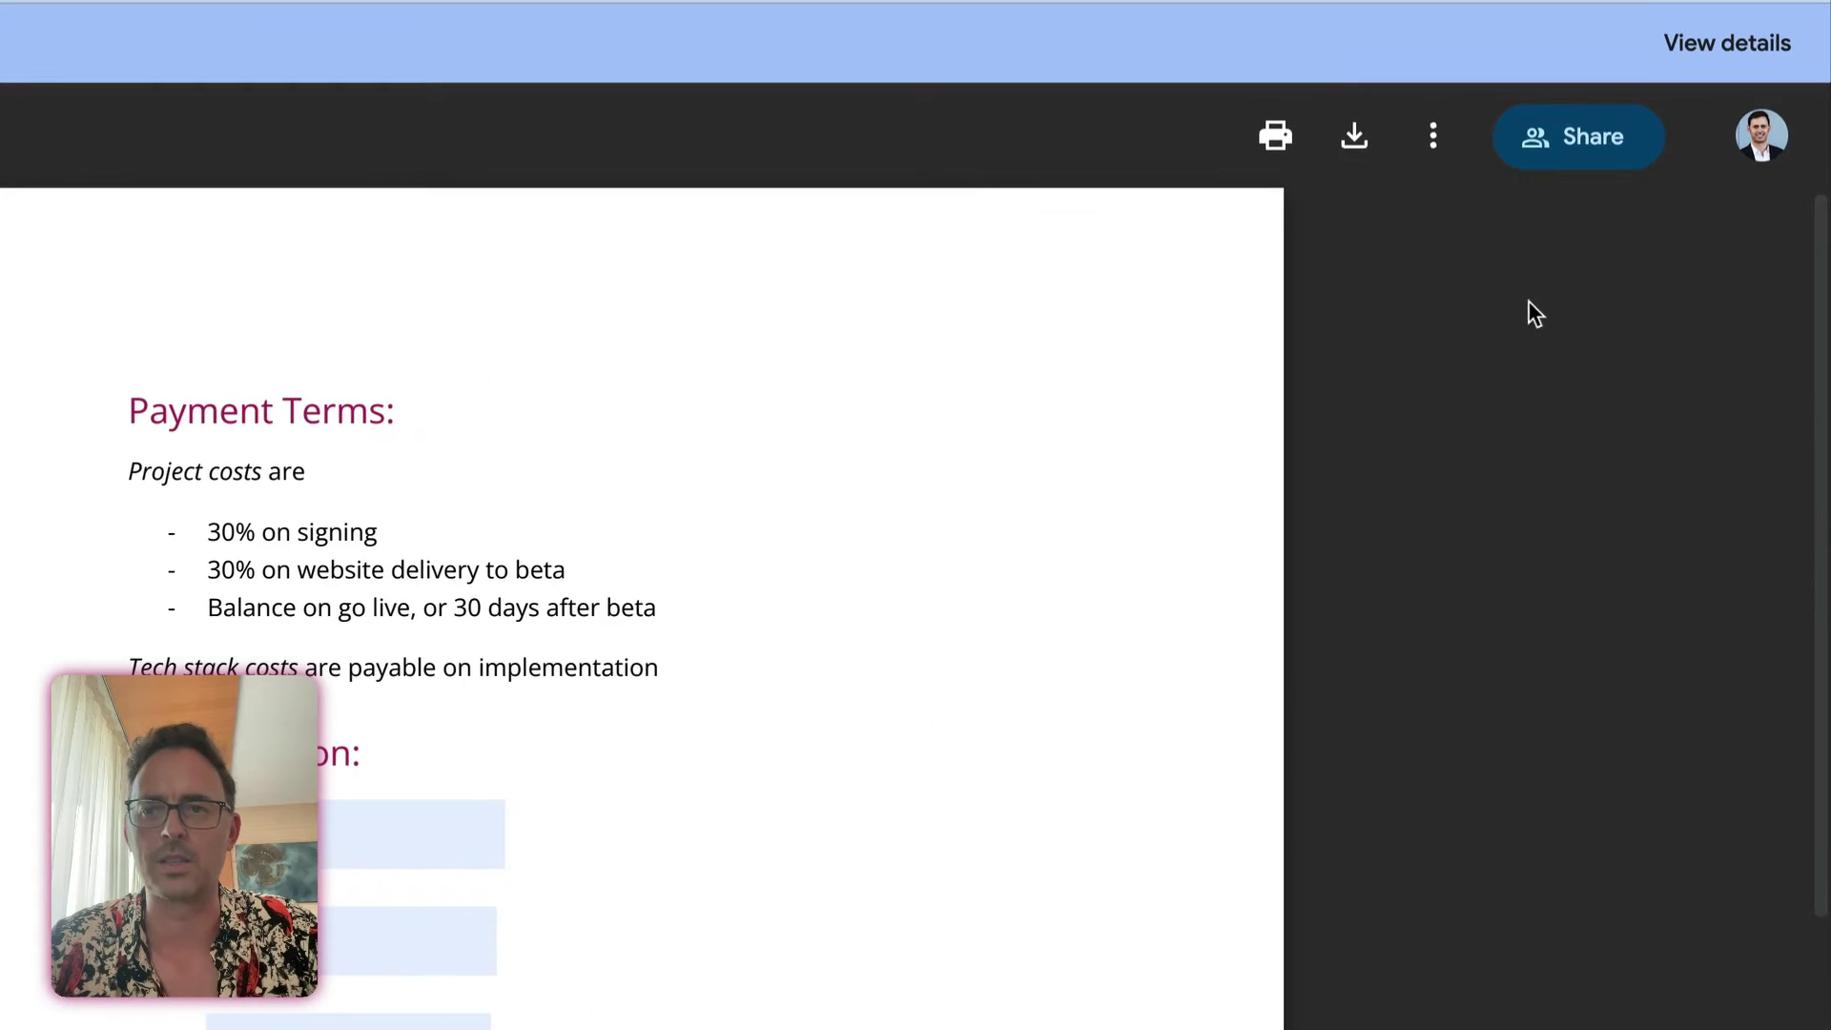
- Confirm both signers are pending in the eSignature details, then close the panel without cancelling
click(1714, 50)
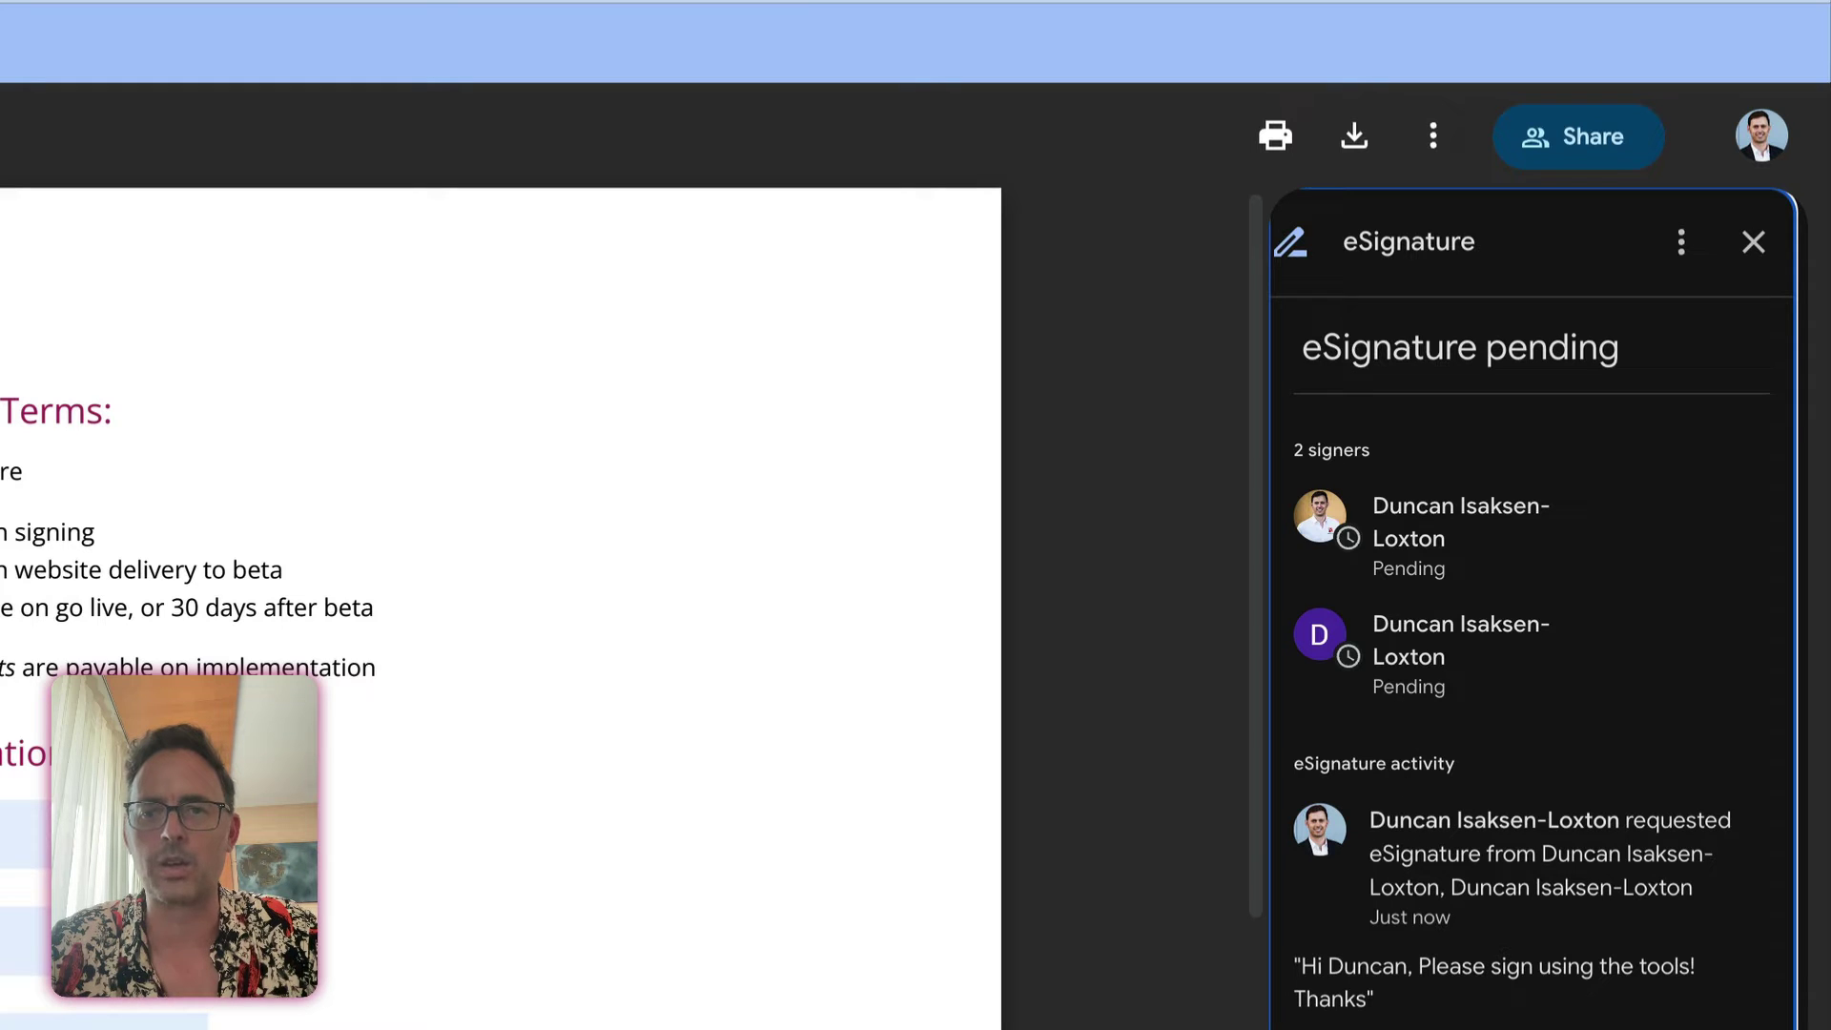
click(1681, 244)
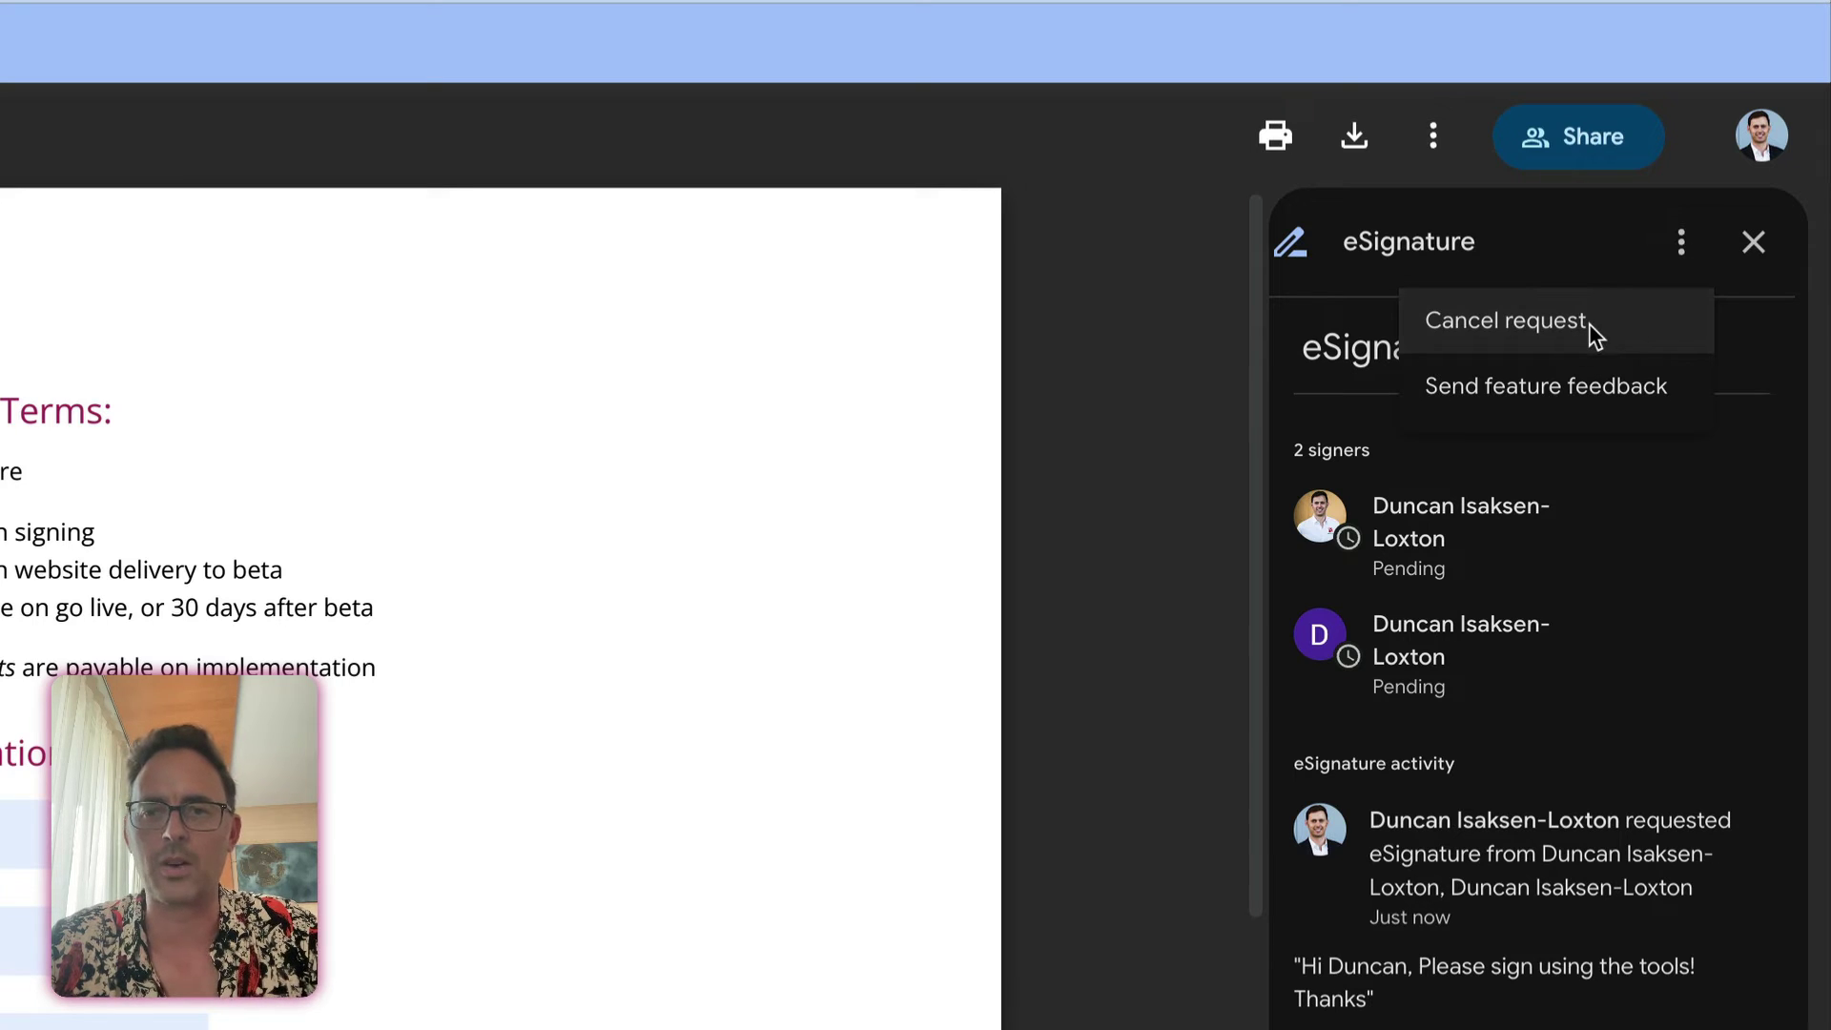
click(1571, 633)
click(1764, 239)
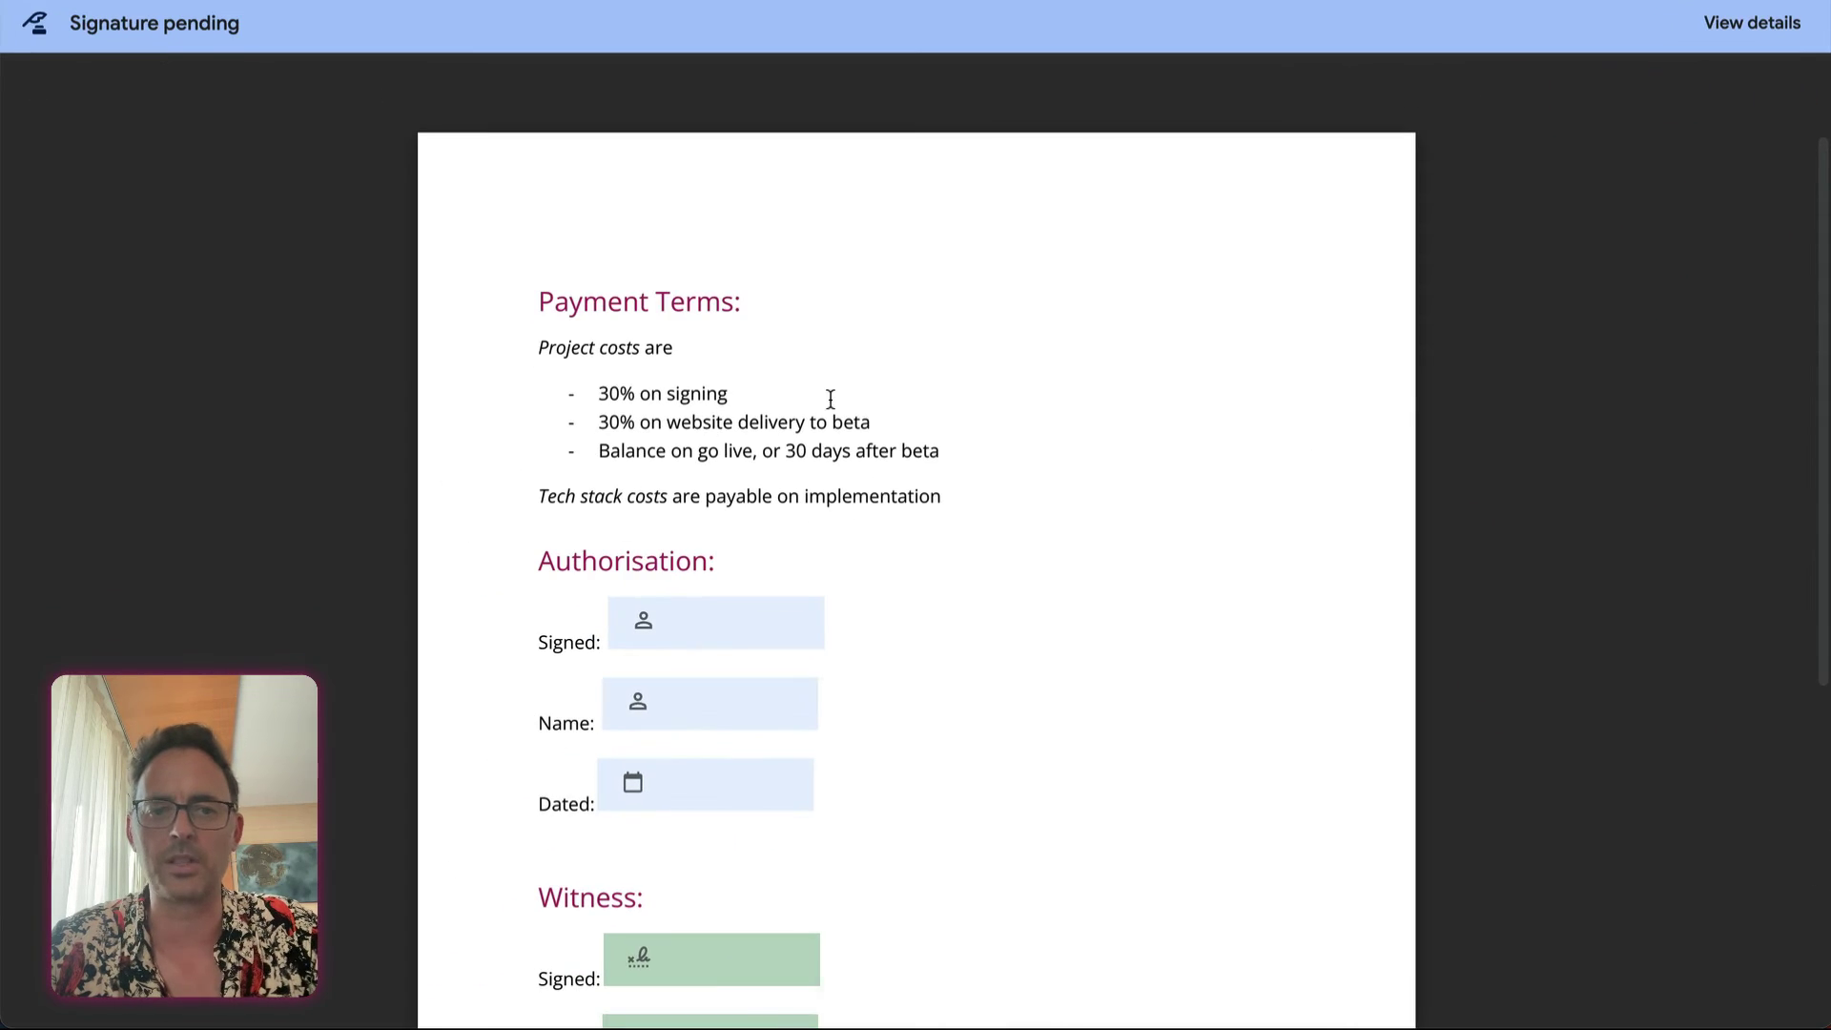
scroll(896, 473, down, 1)
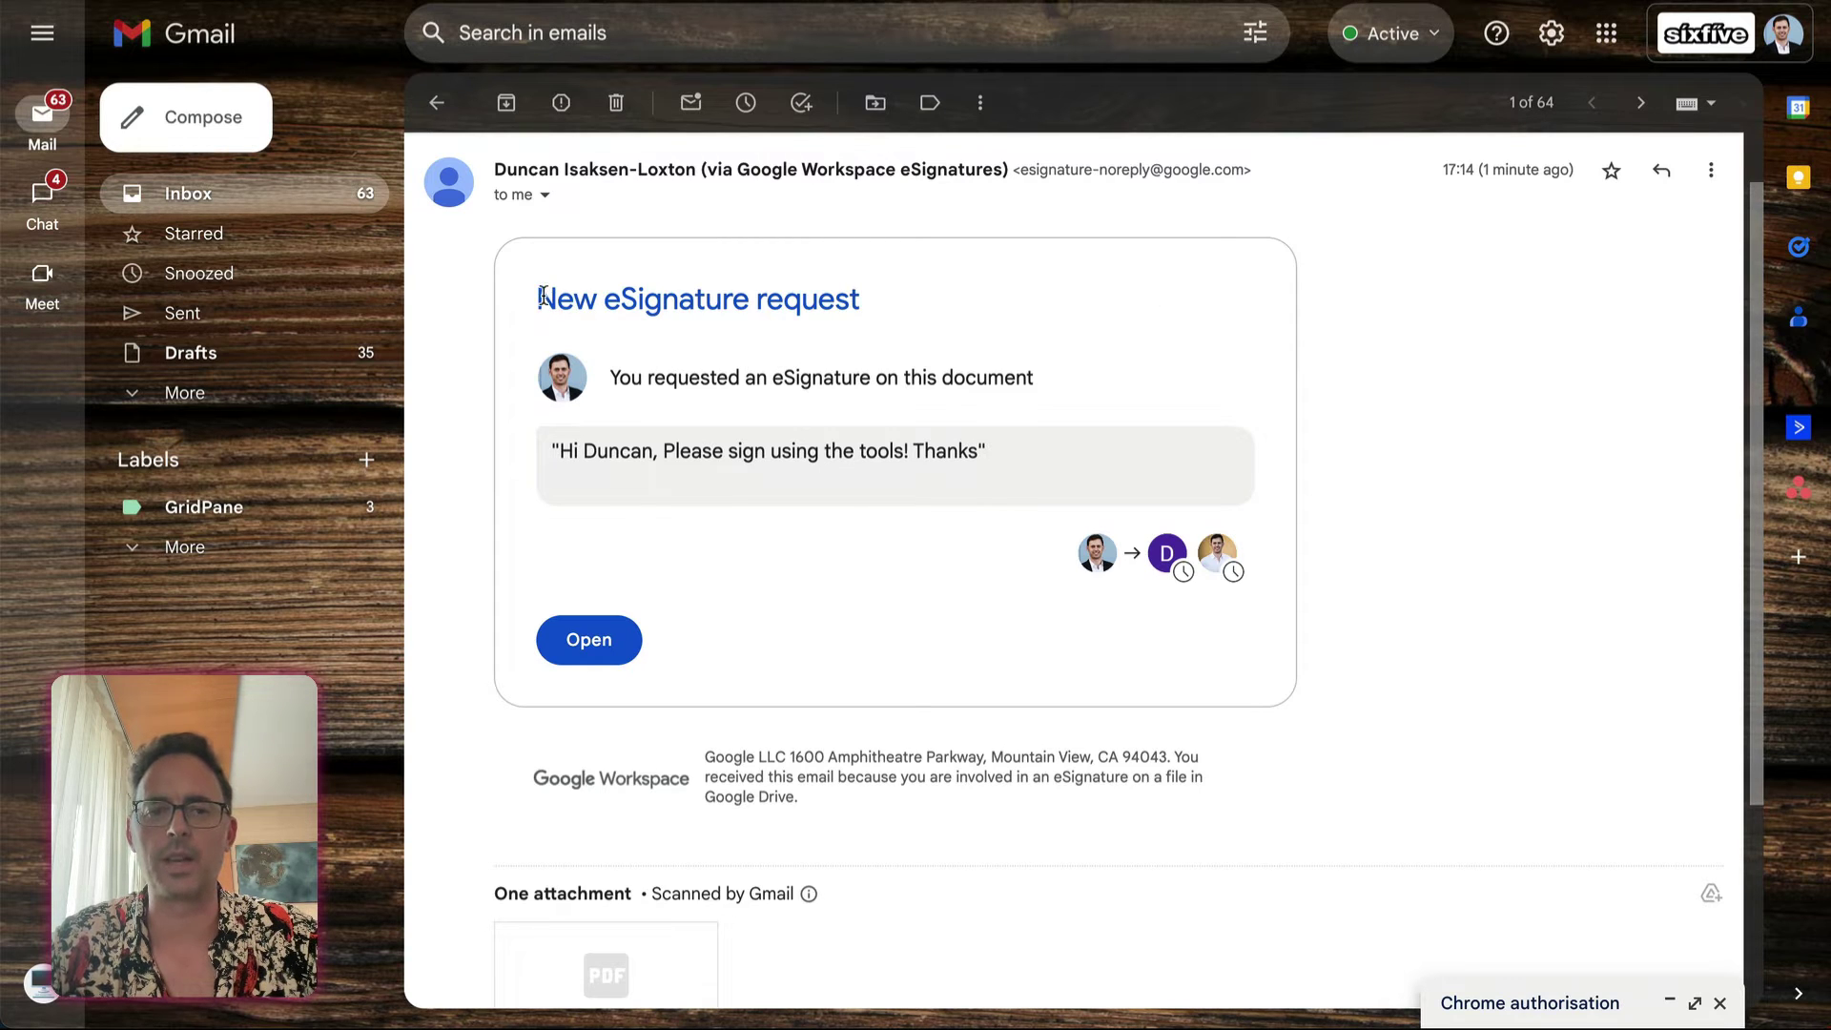
- Read through the New eSignature request email's heading and request details
drag(541, 296, 867, 297)
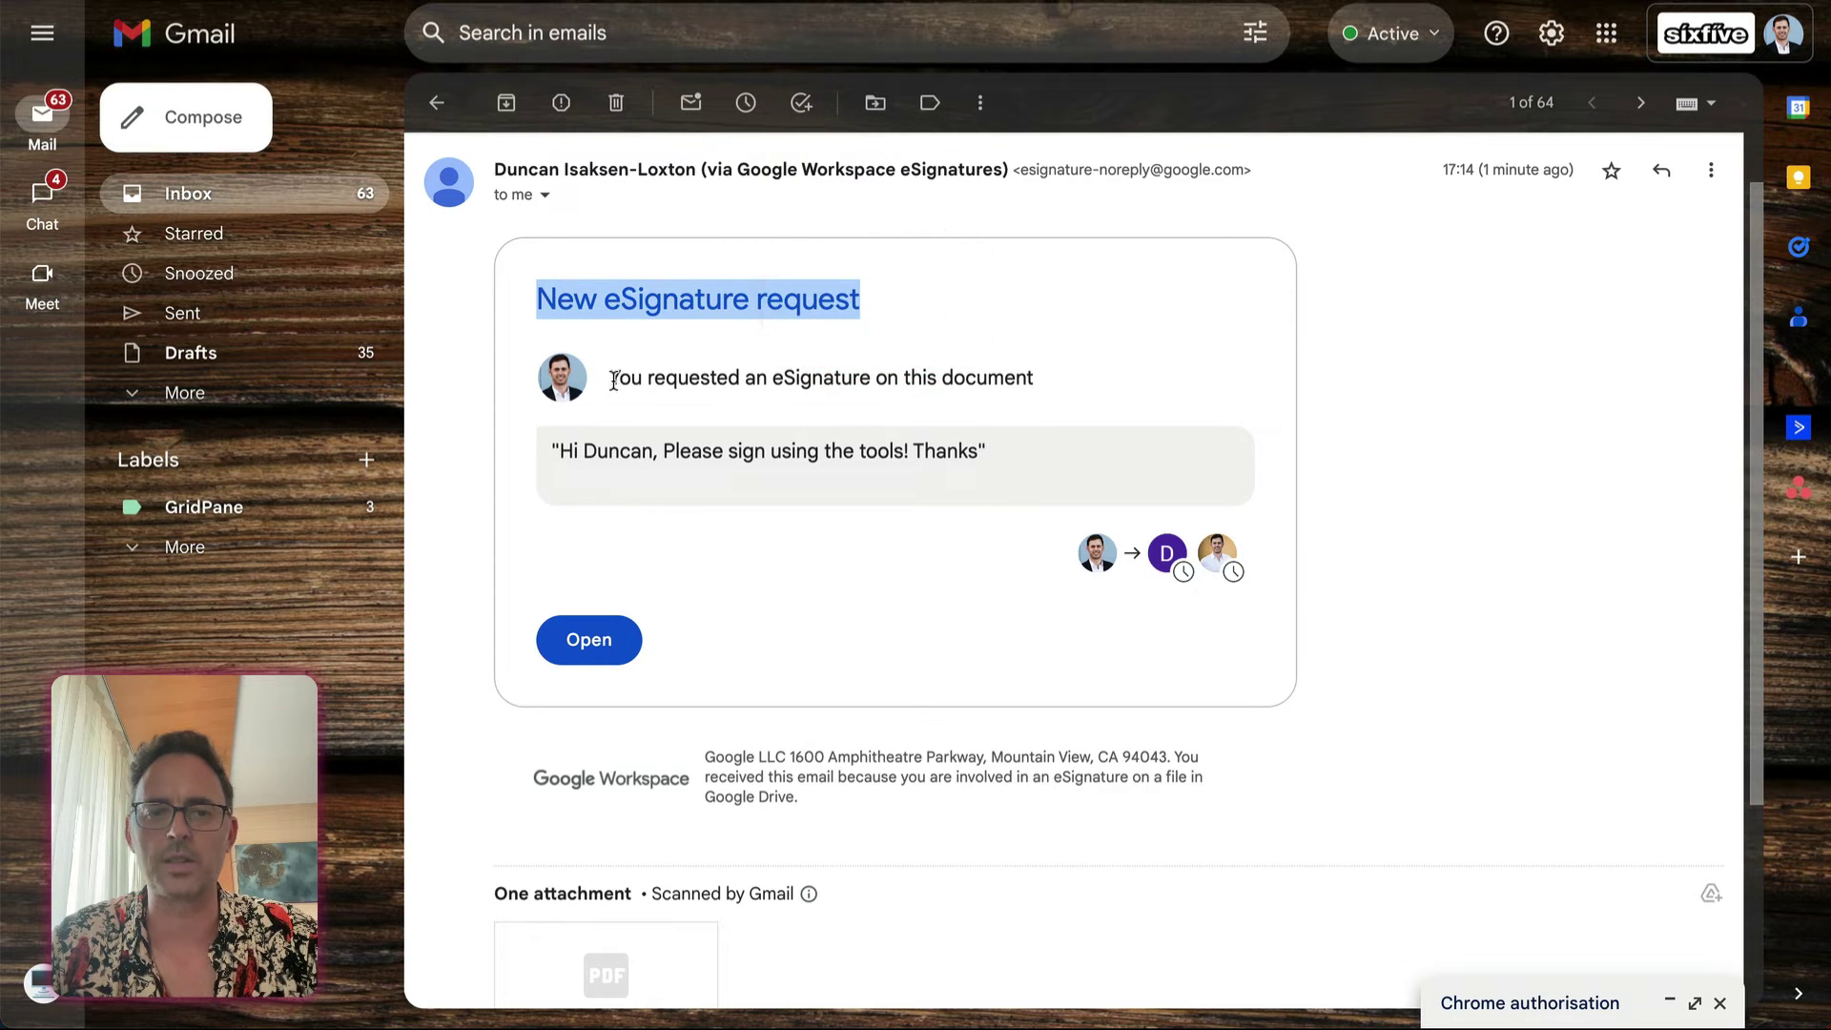
drag(613, 380, 1001, 405)
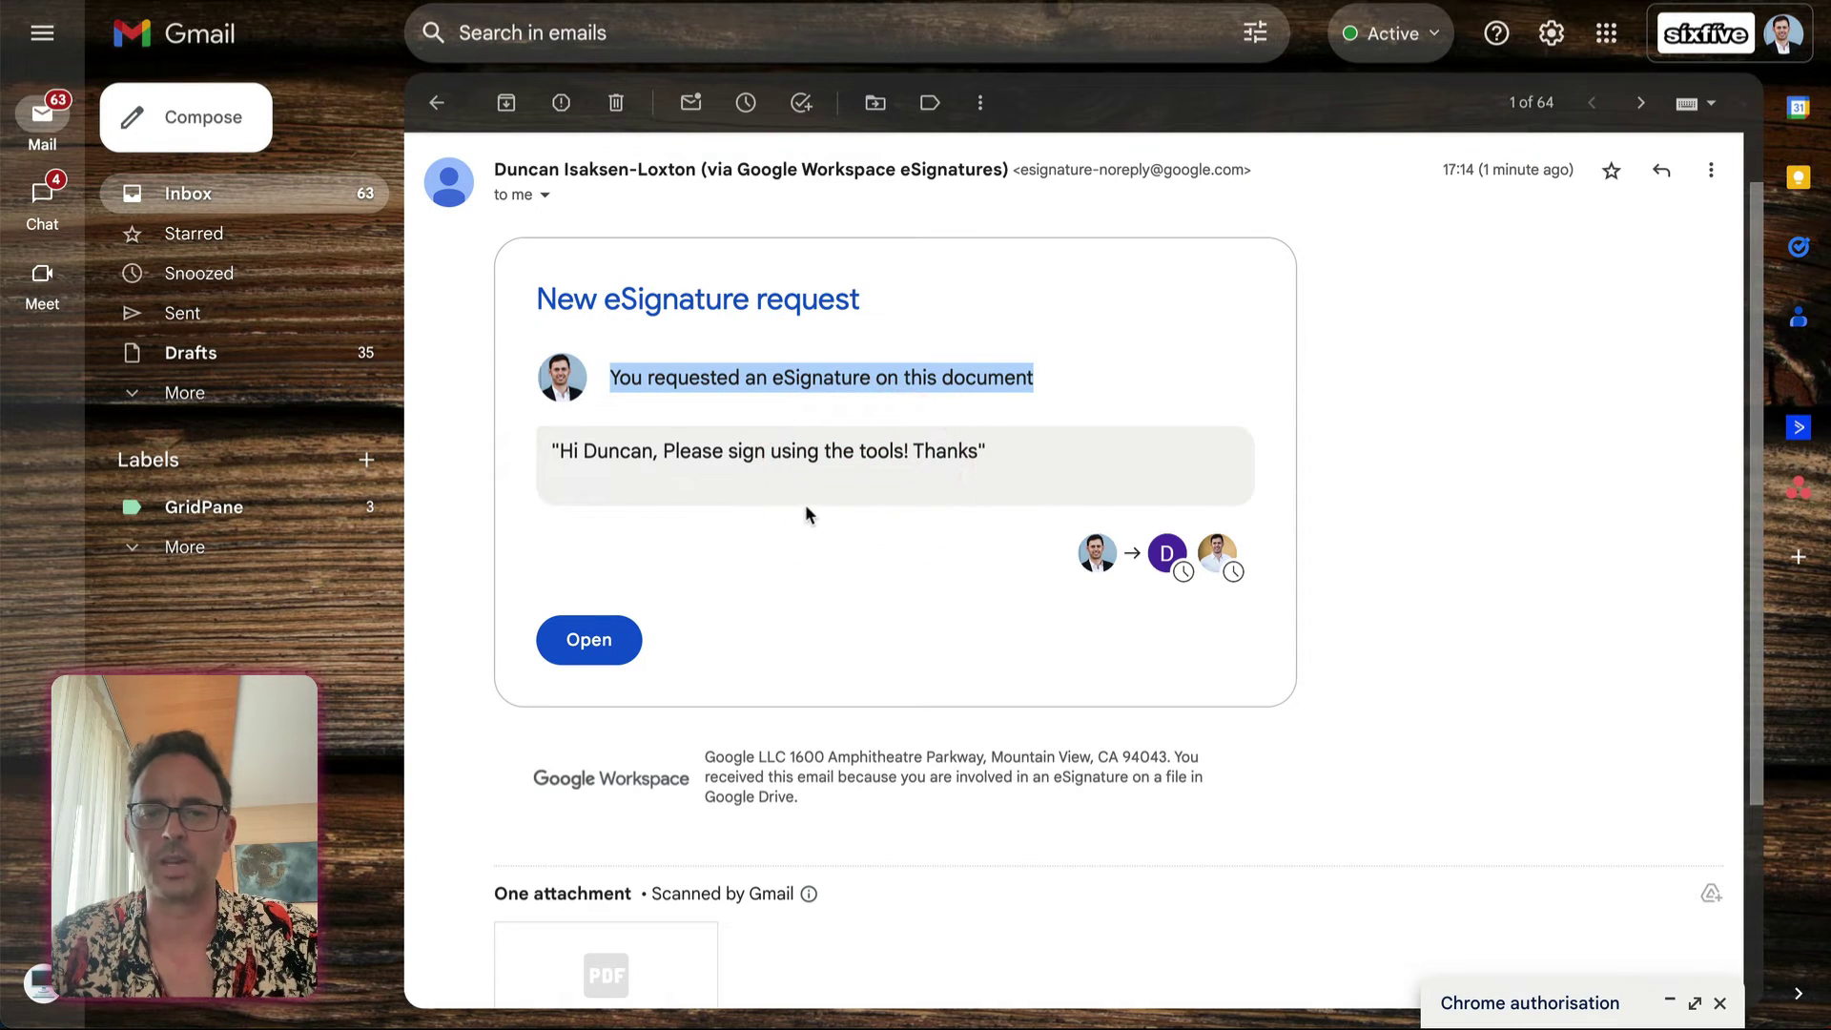
scroll(724, 646, down, 2)
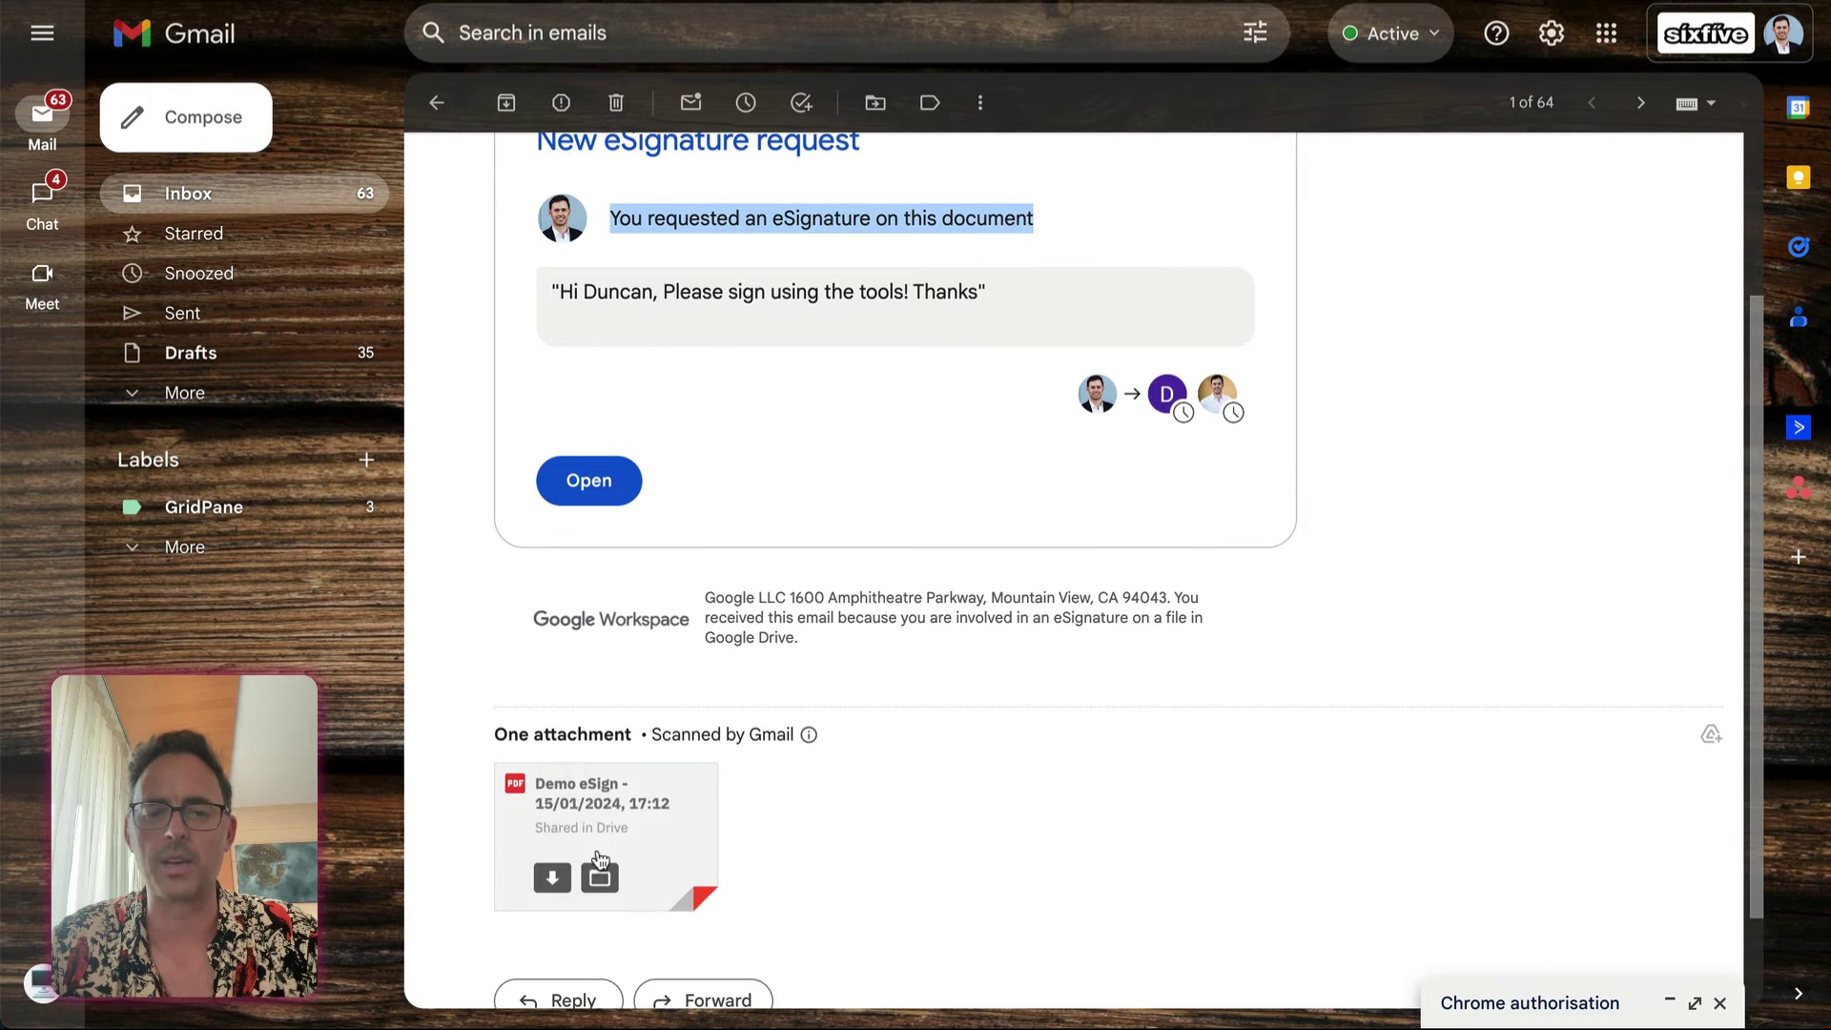
scroll(1101, 768, up, 2)
click(854, 647)
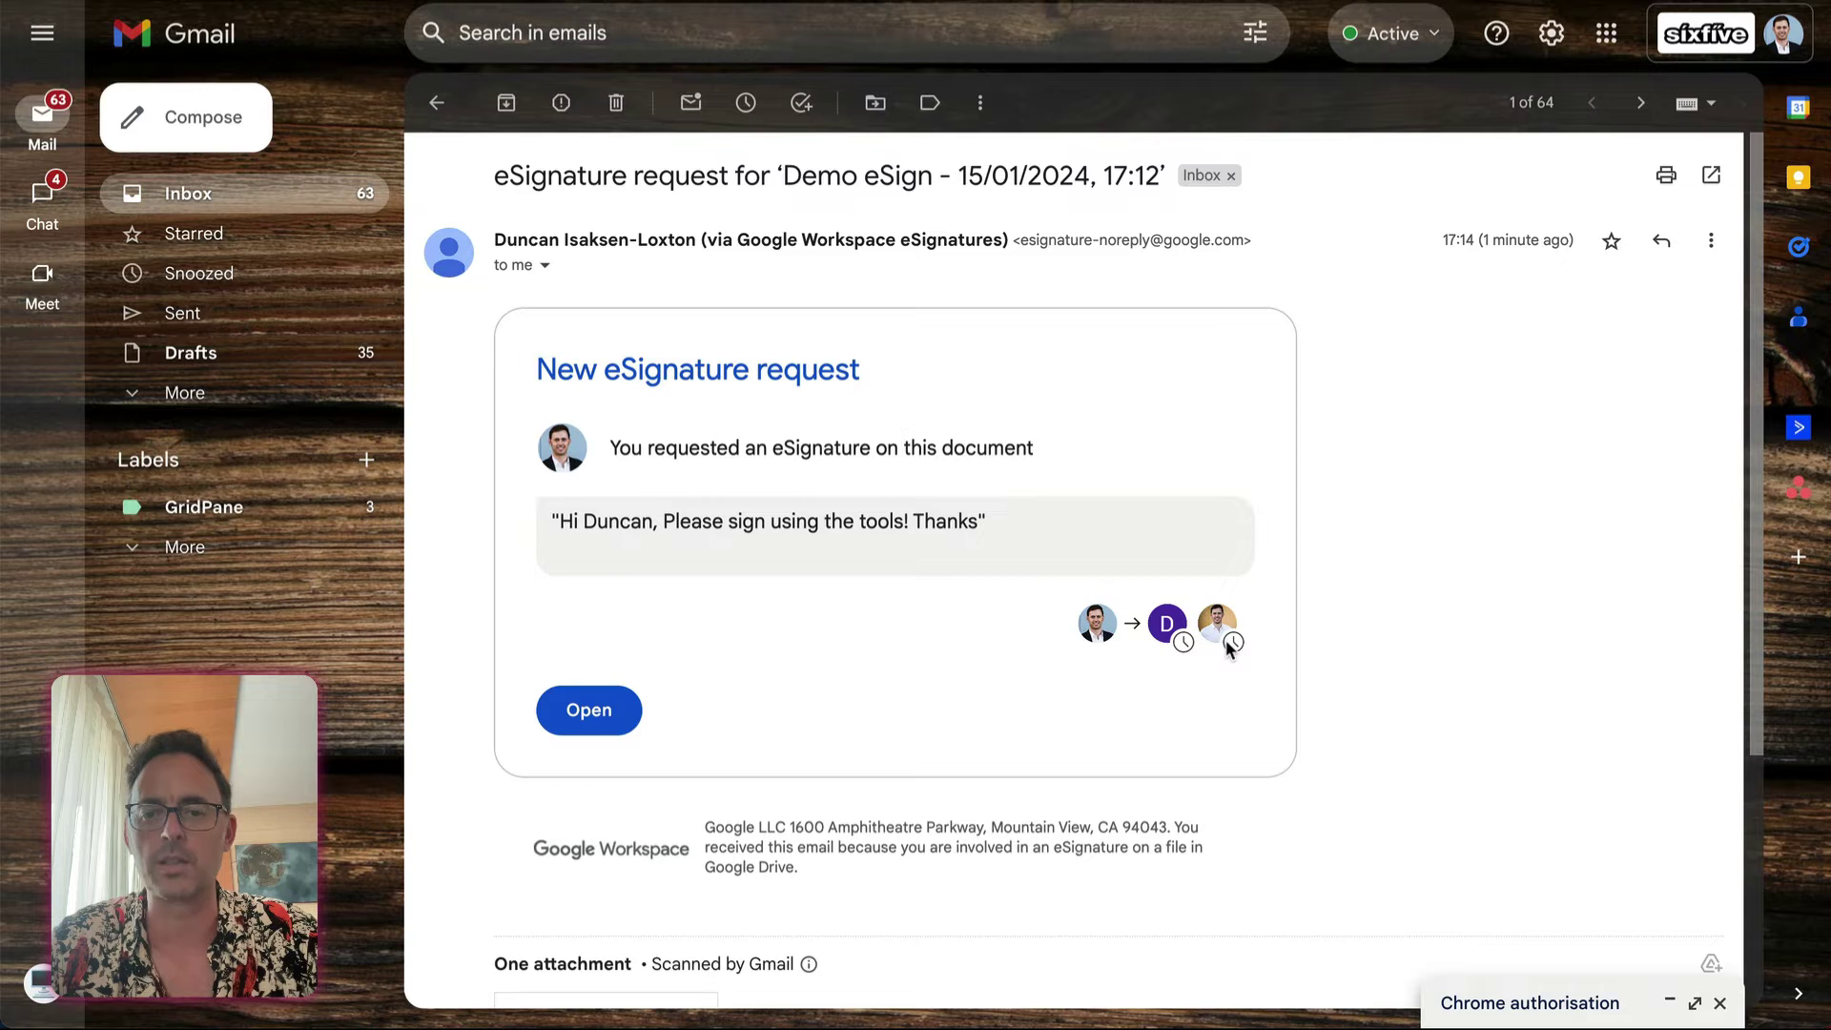
mouse_move(1184, 654)
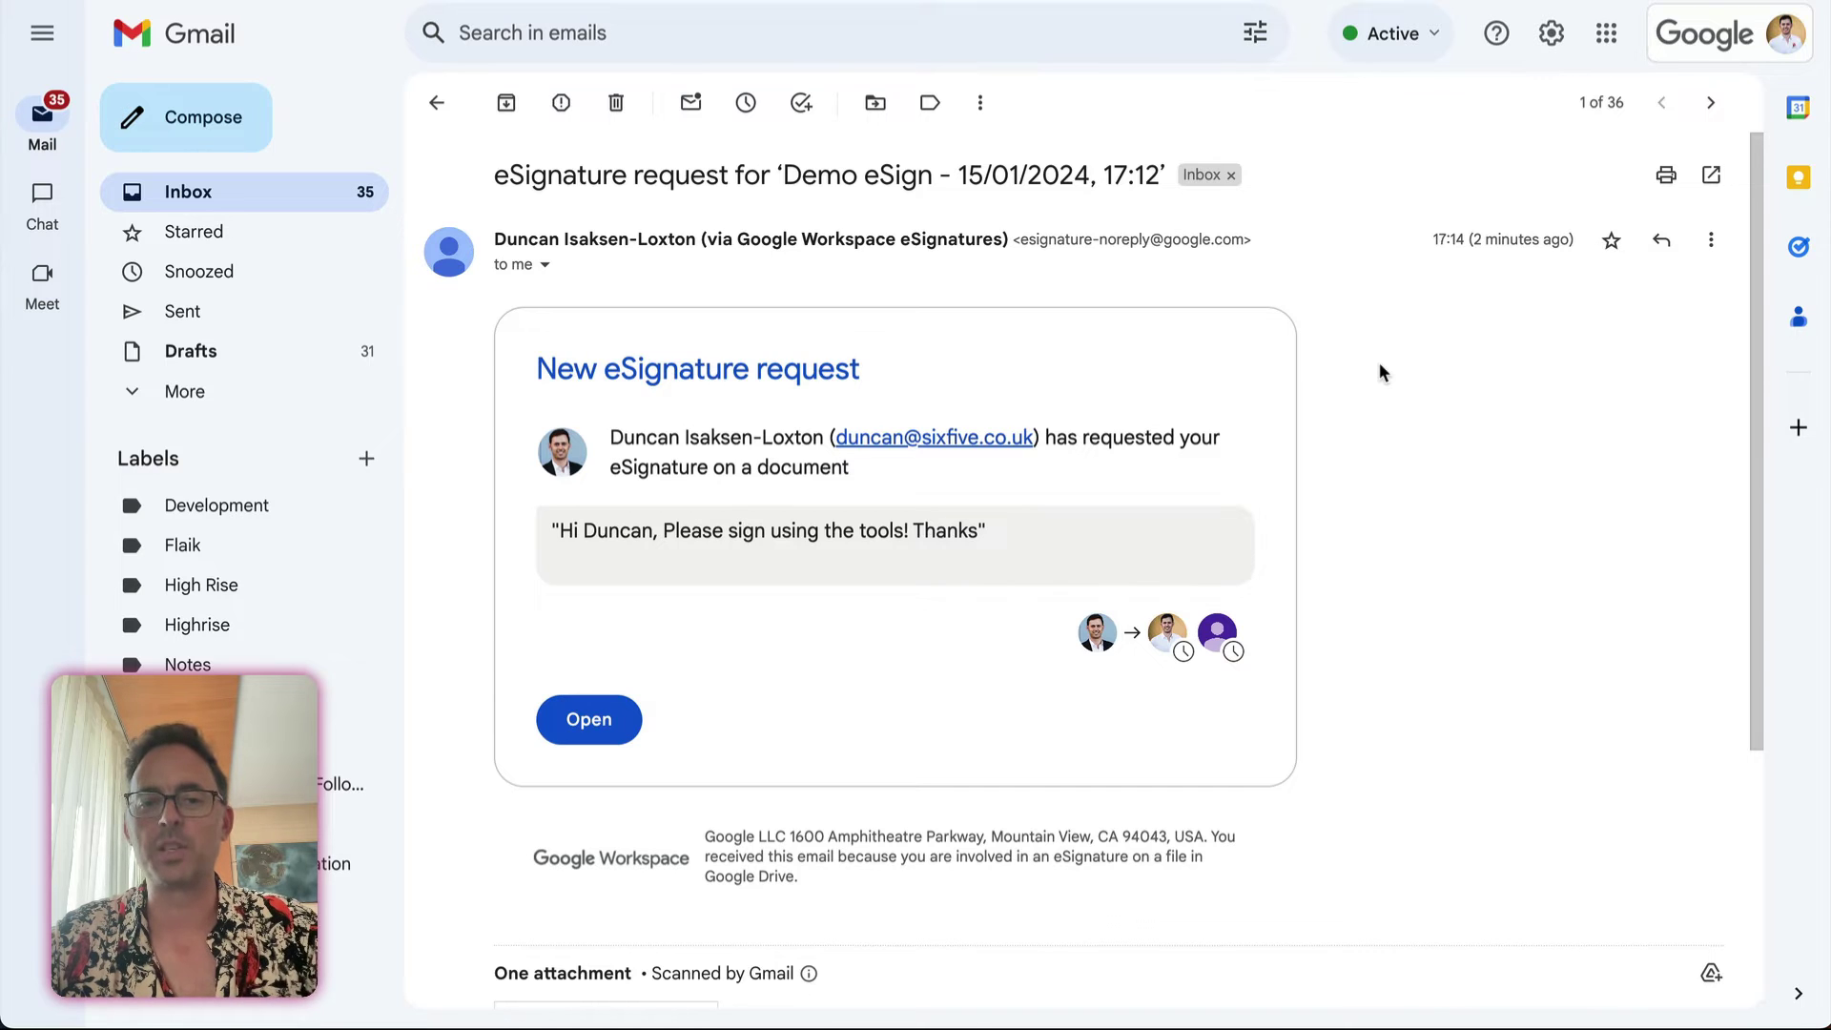
drag(539, 369, 877, 378)
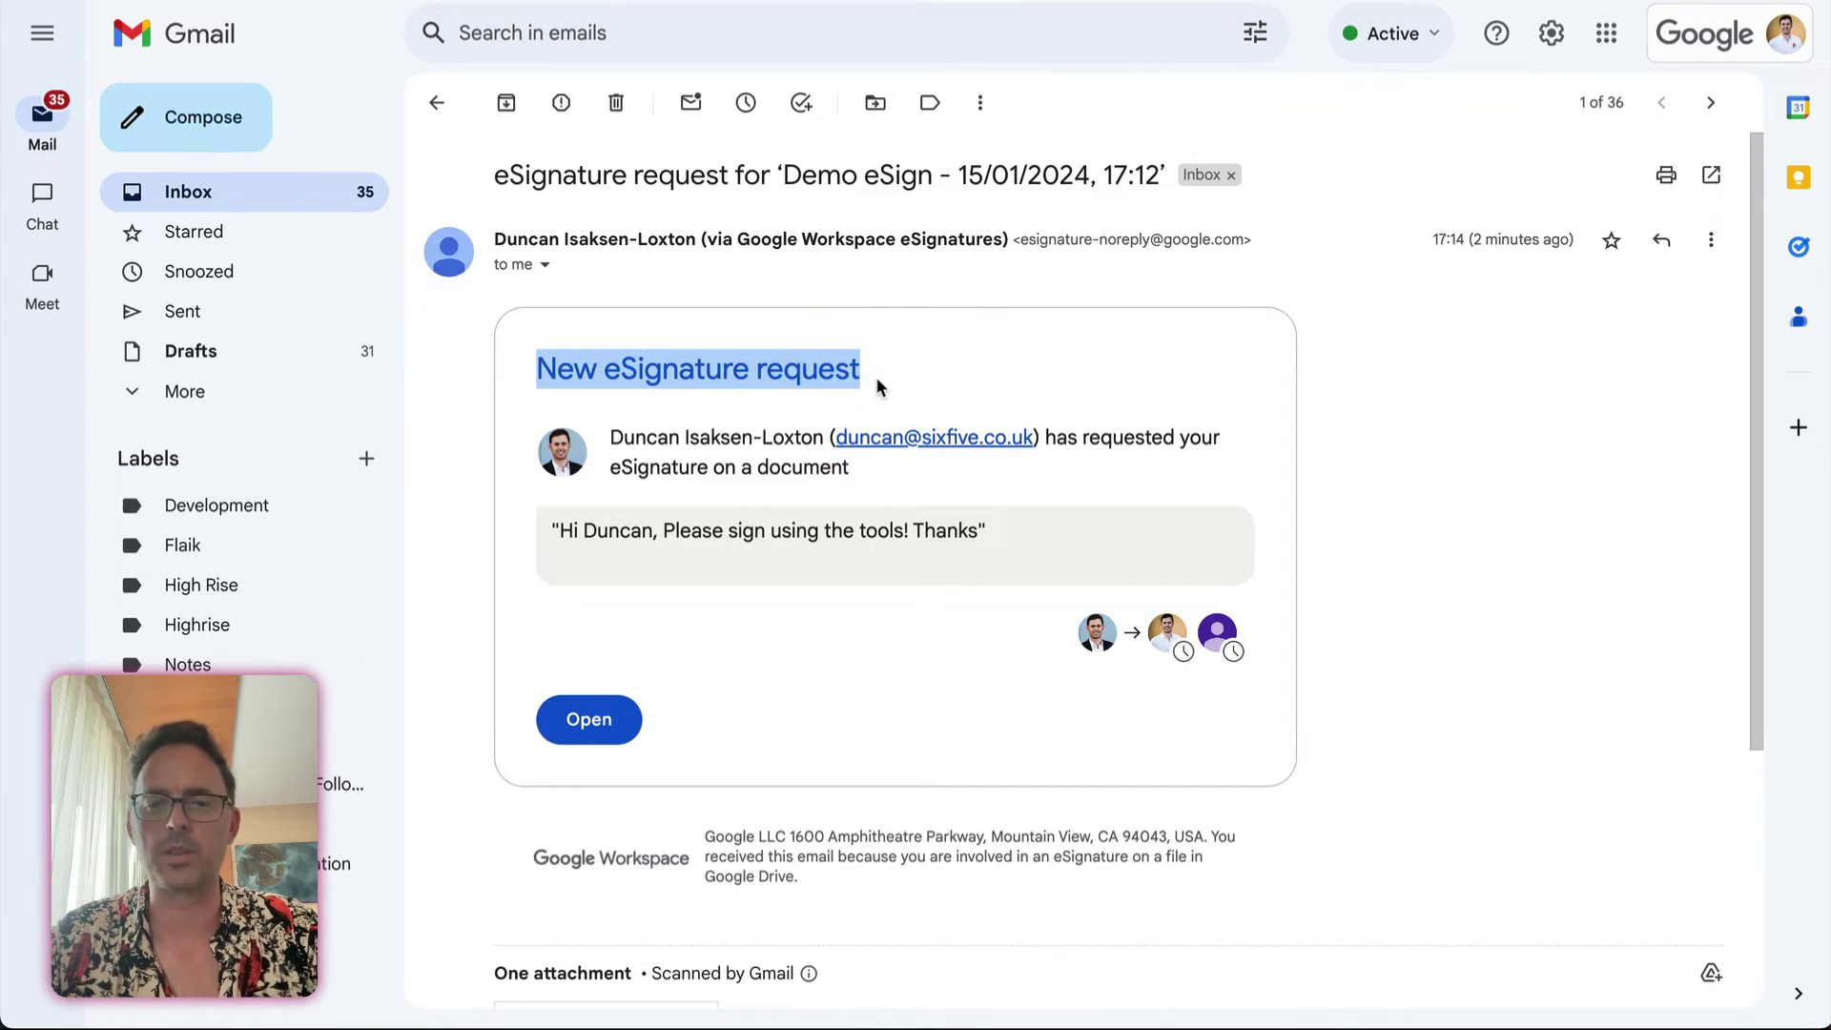
drag(609, 438, 1038, 441)
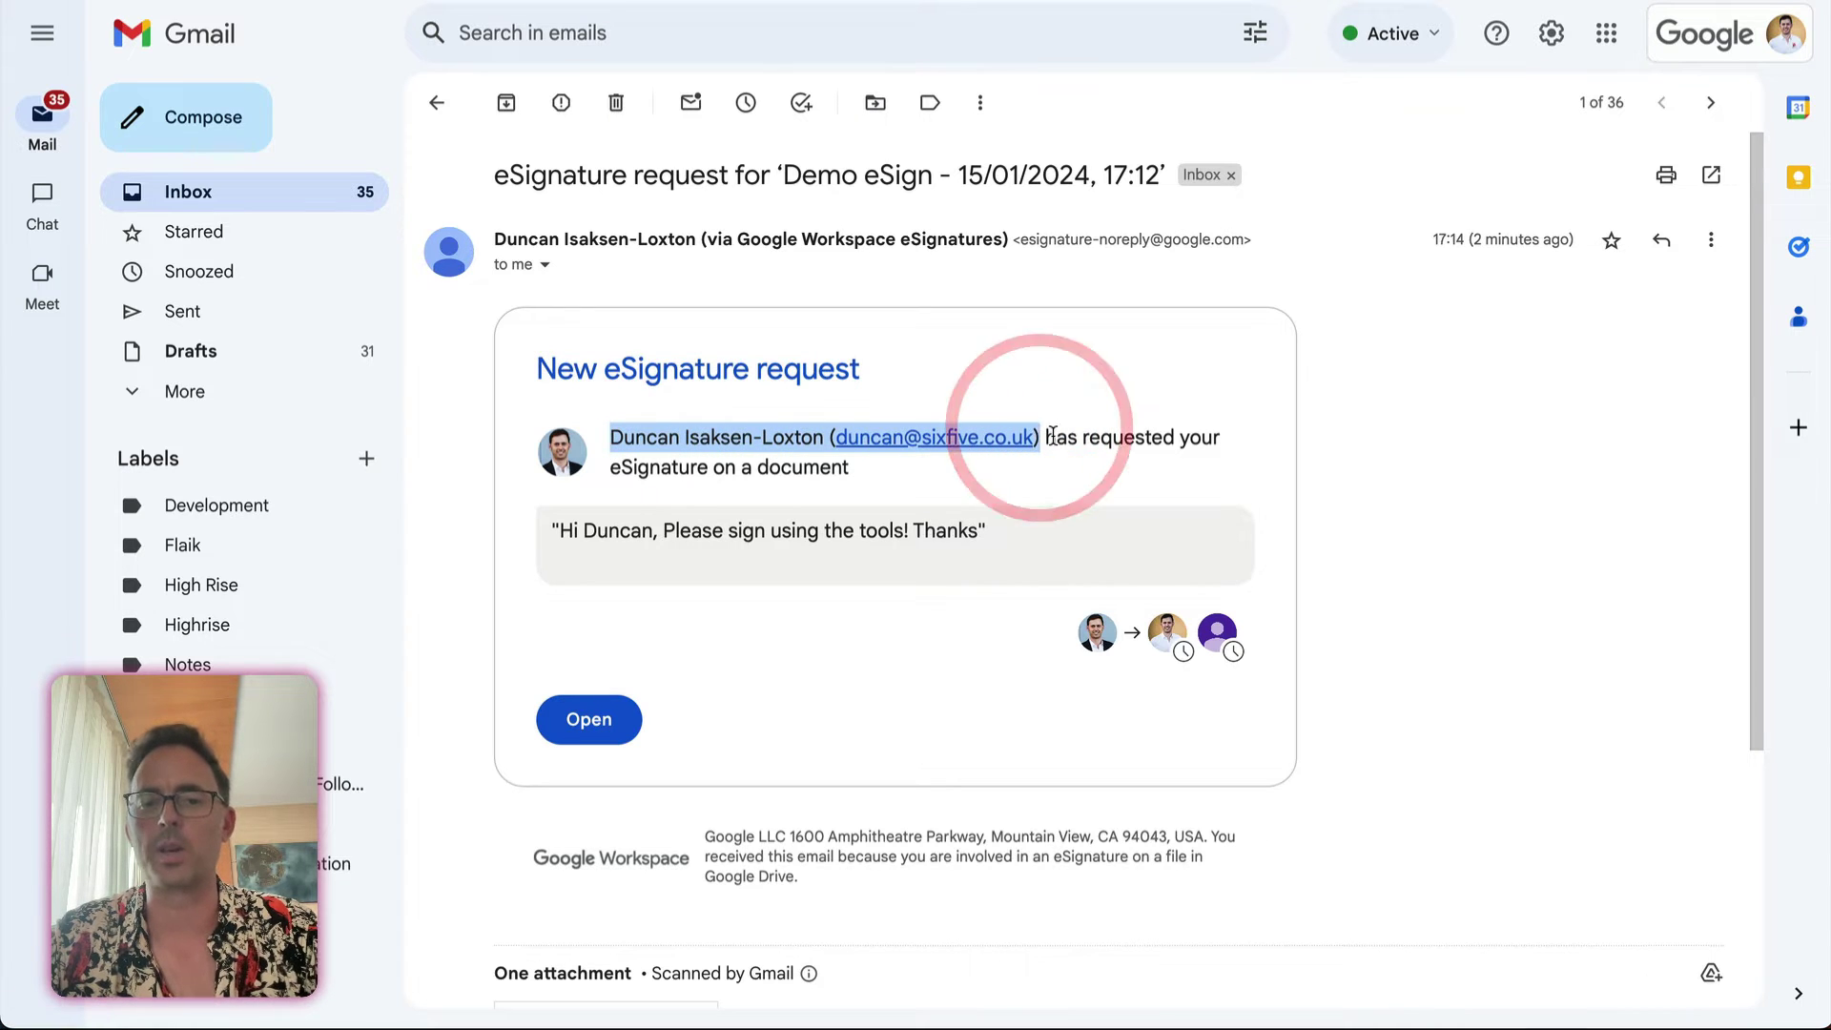
drag(558, 531, 1011, 547)
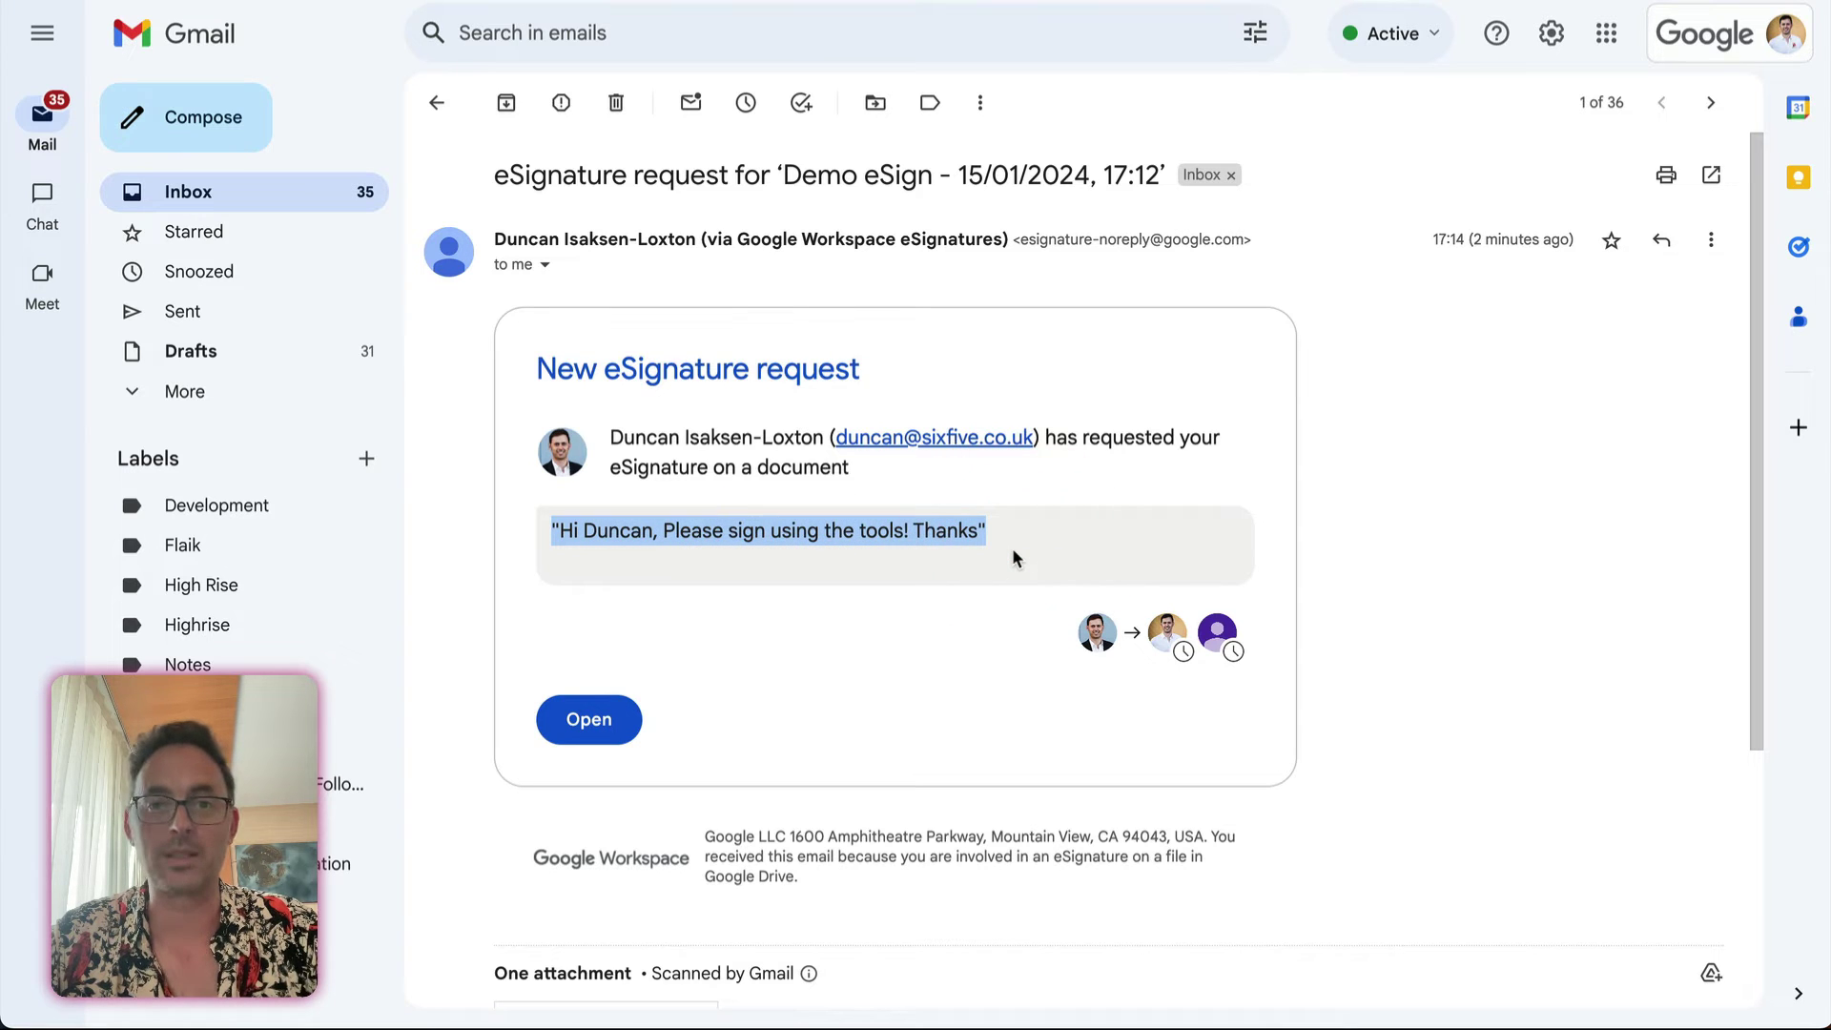
click(990, 645)
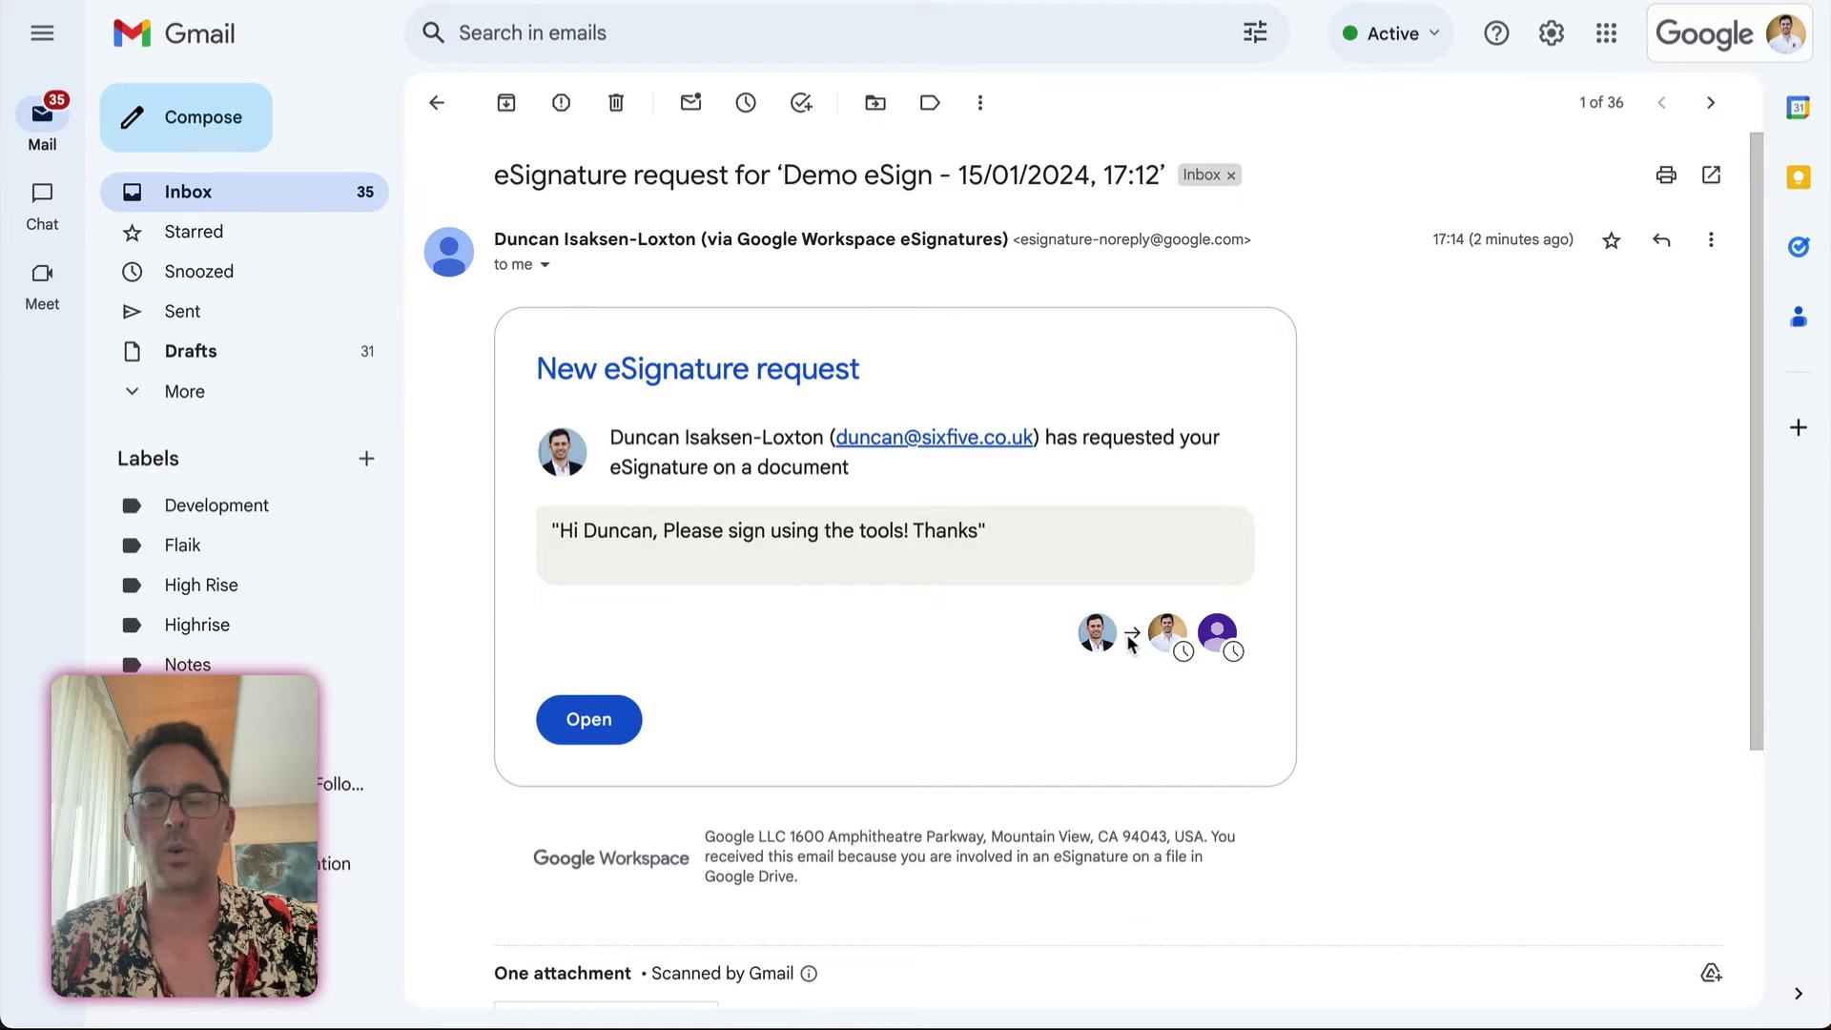
- Open the Demo eSign contract for signing, try Mark complete, and check signer status in View details
click(588, 721)
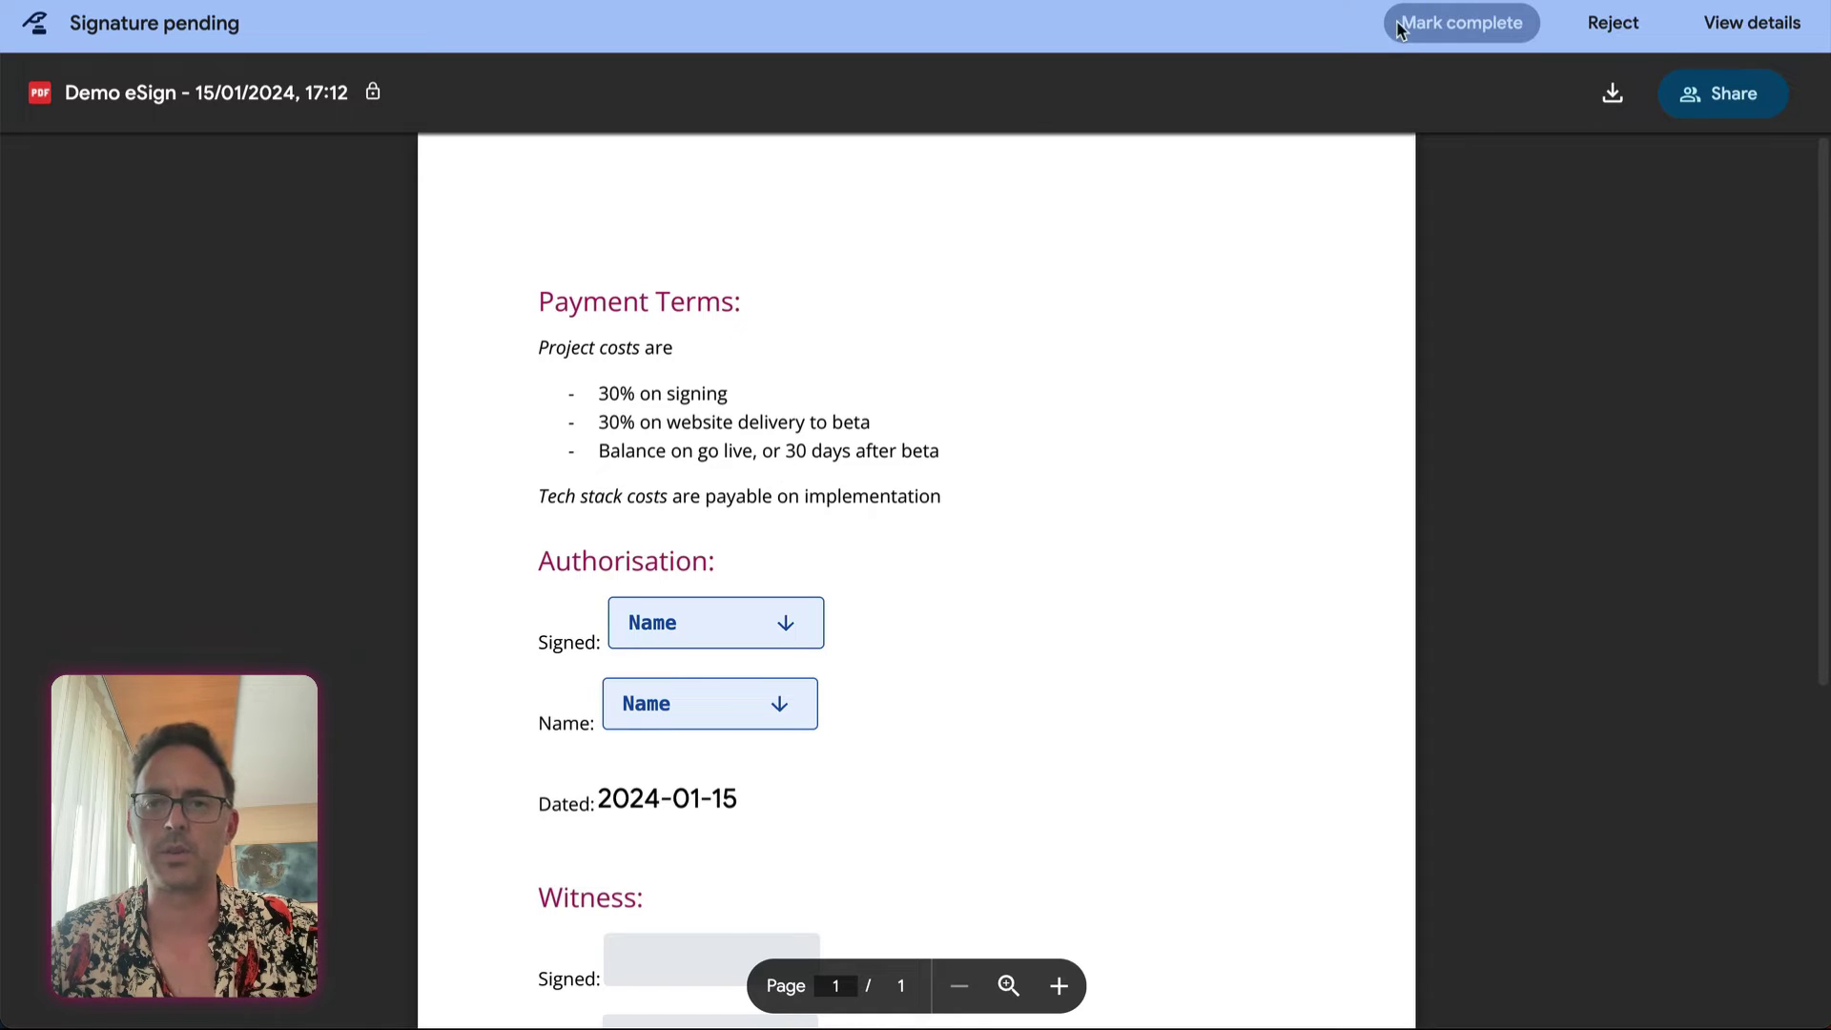
click(1464, 24)
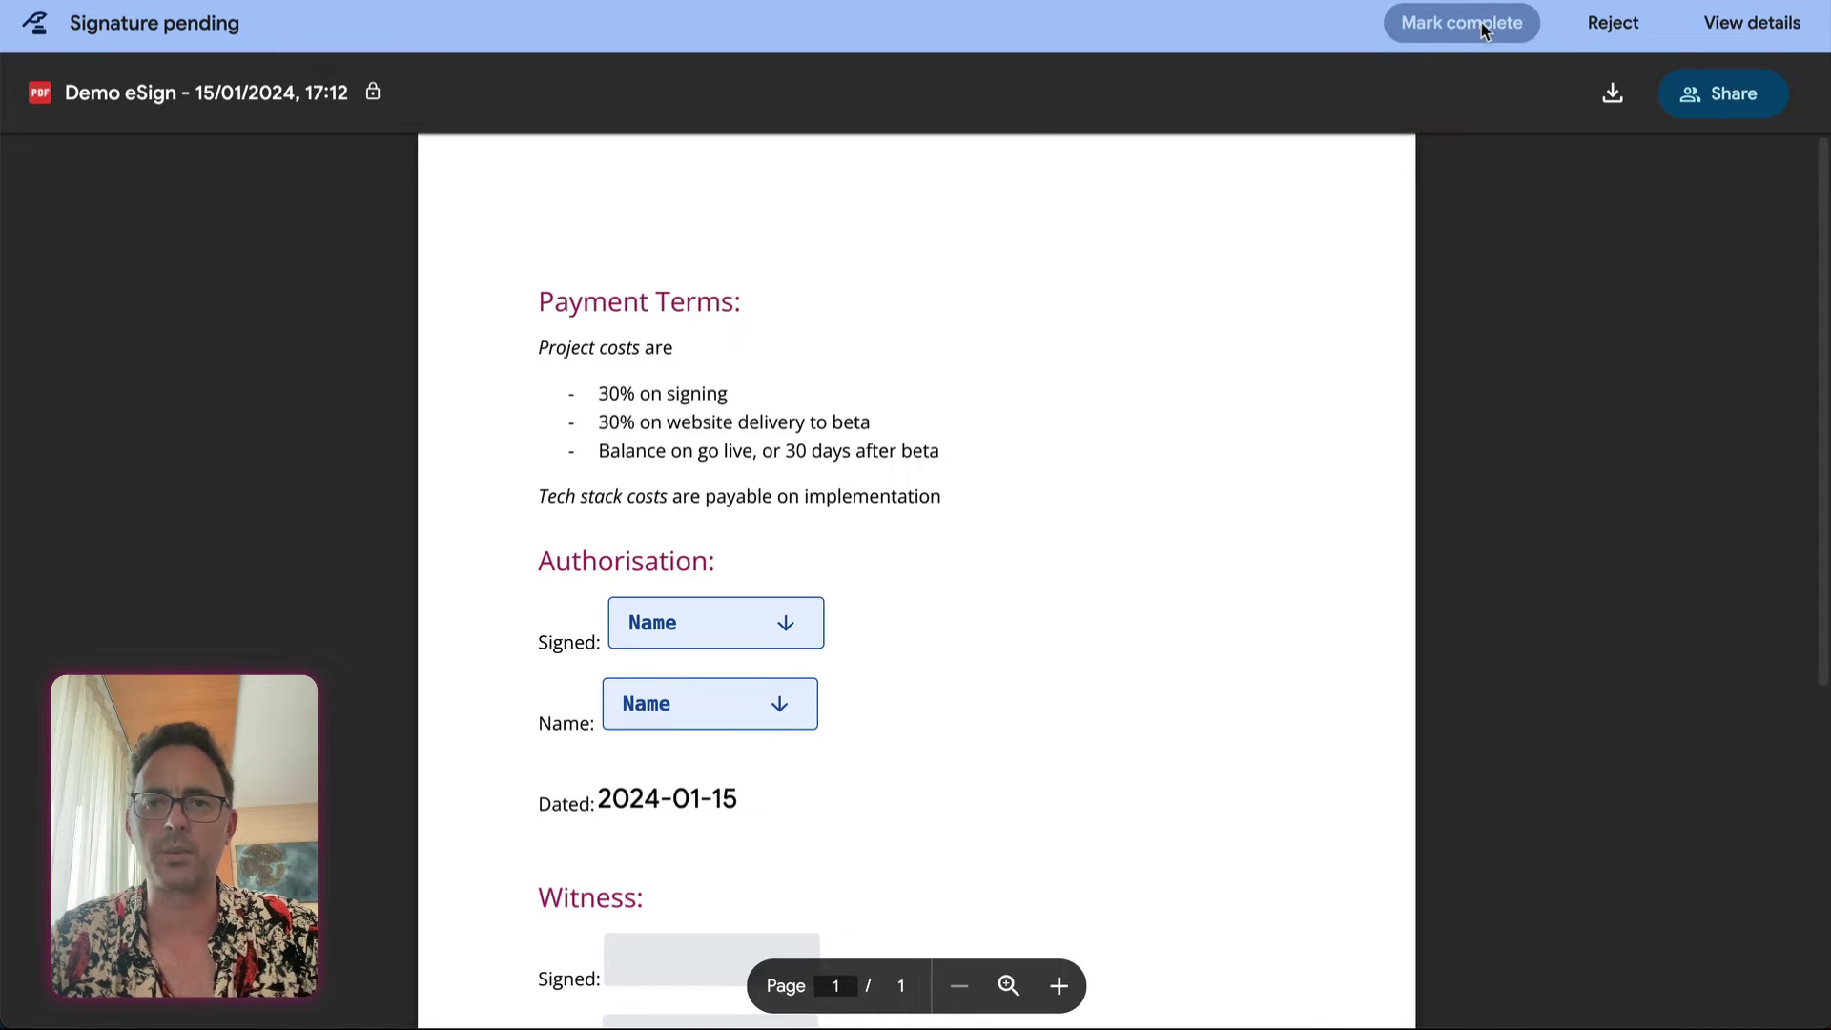
click(1466, 29)
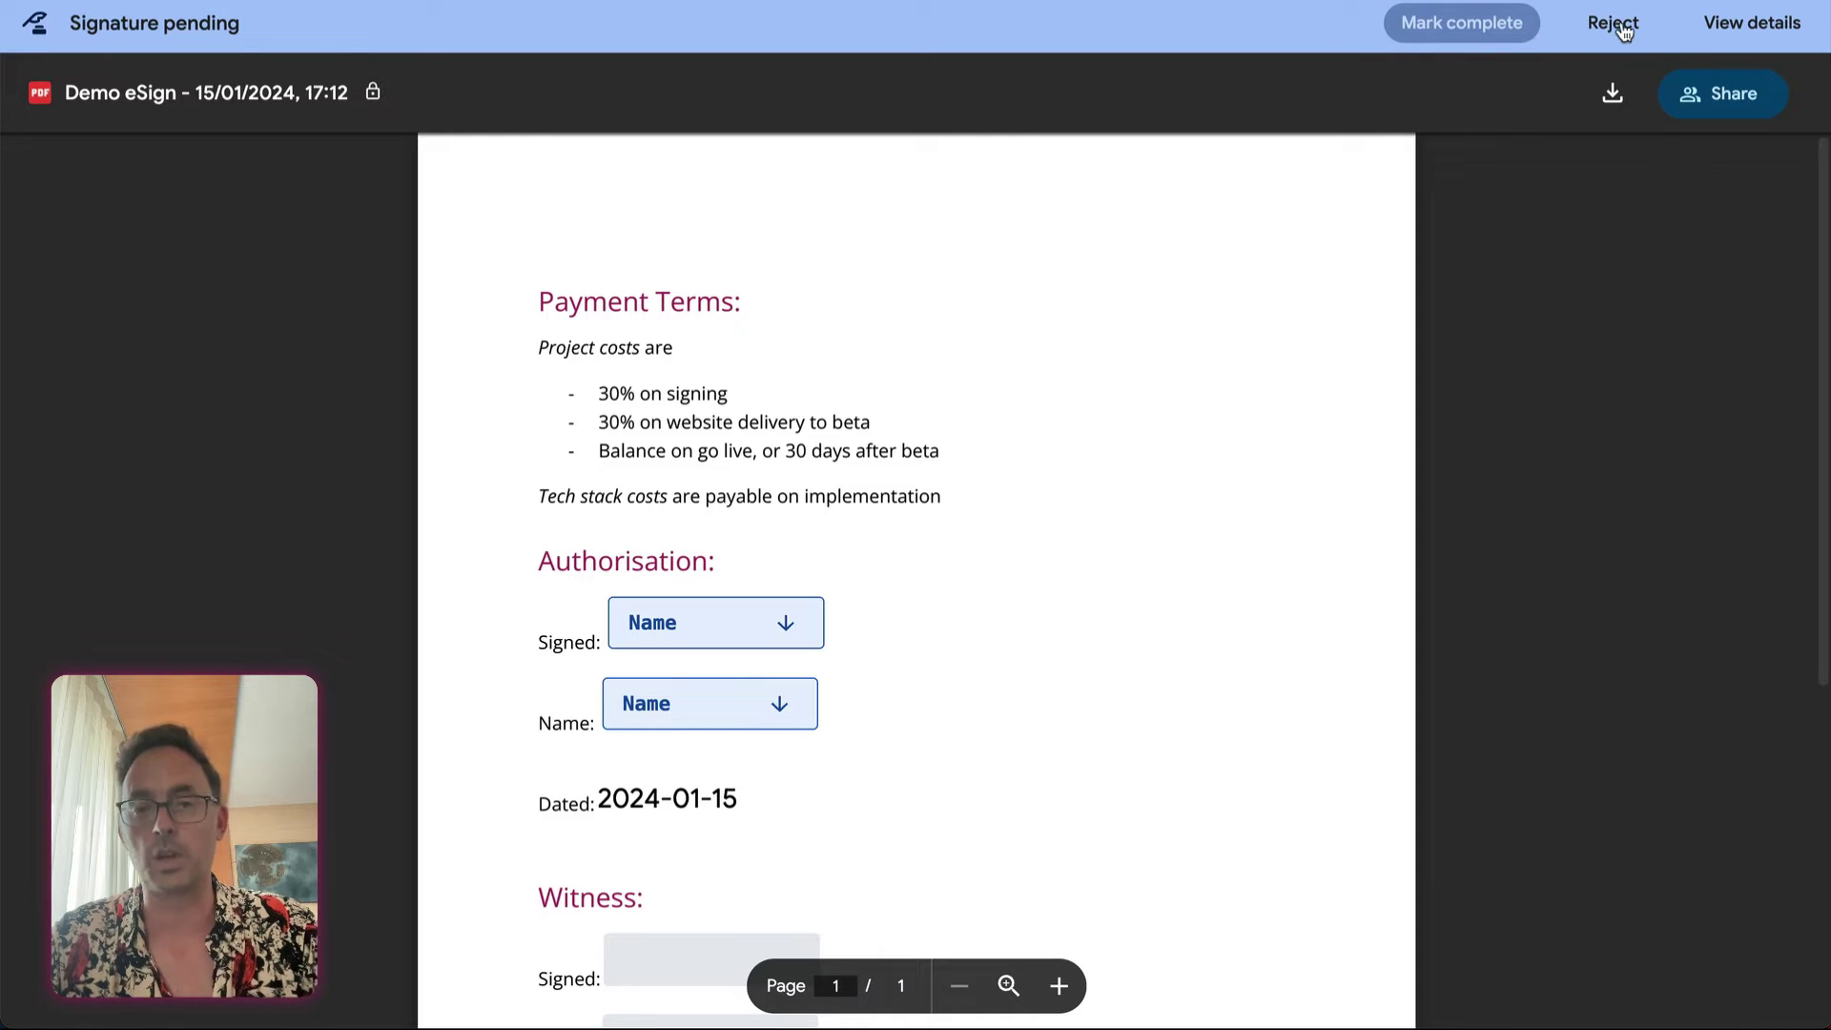
click(1717, 24)
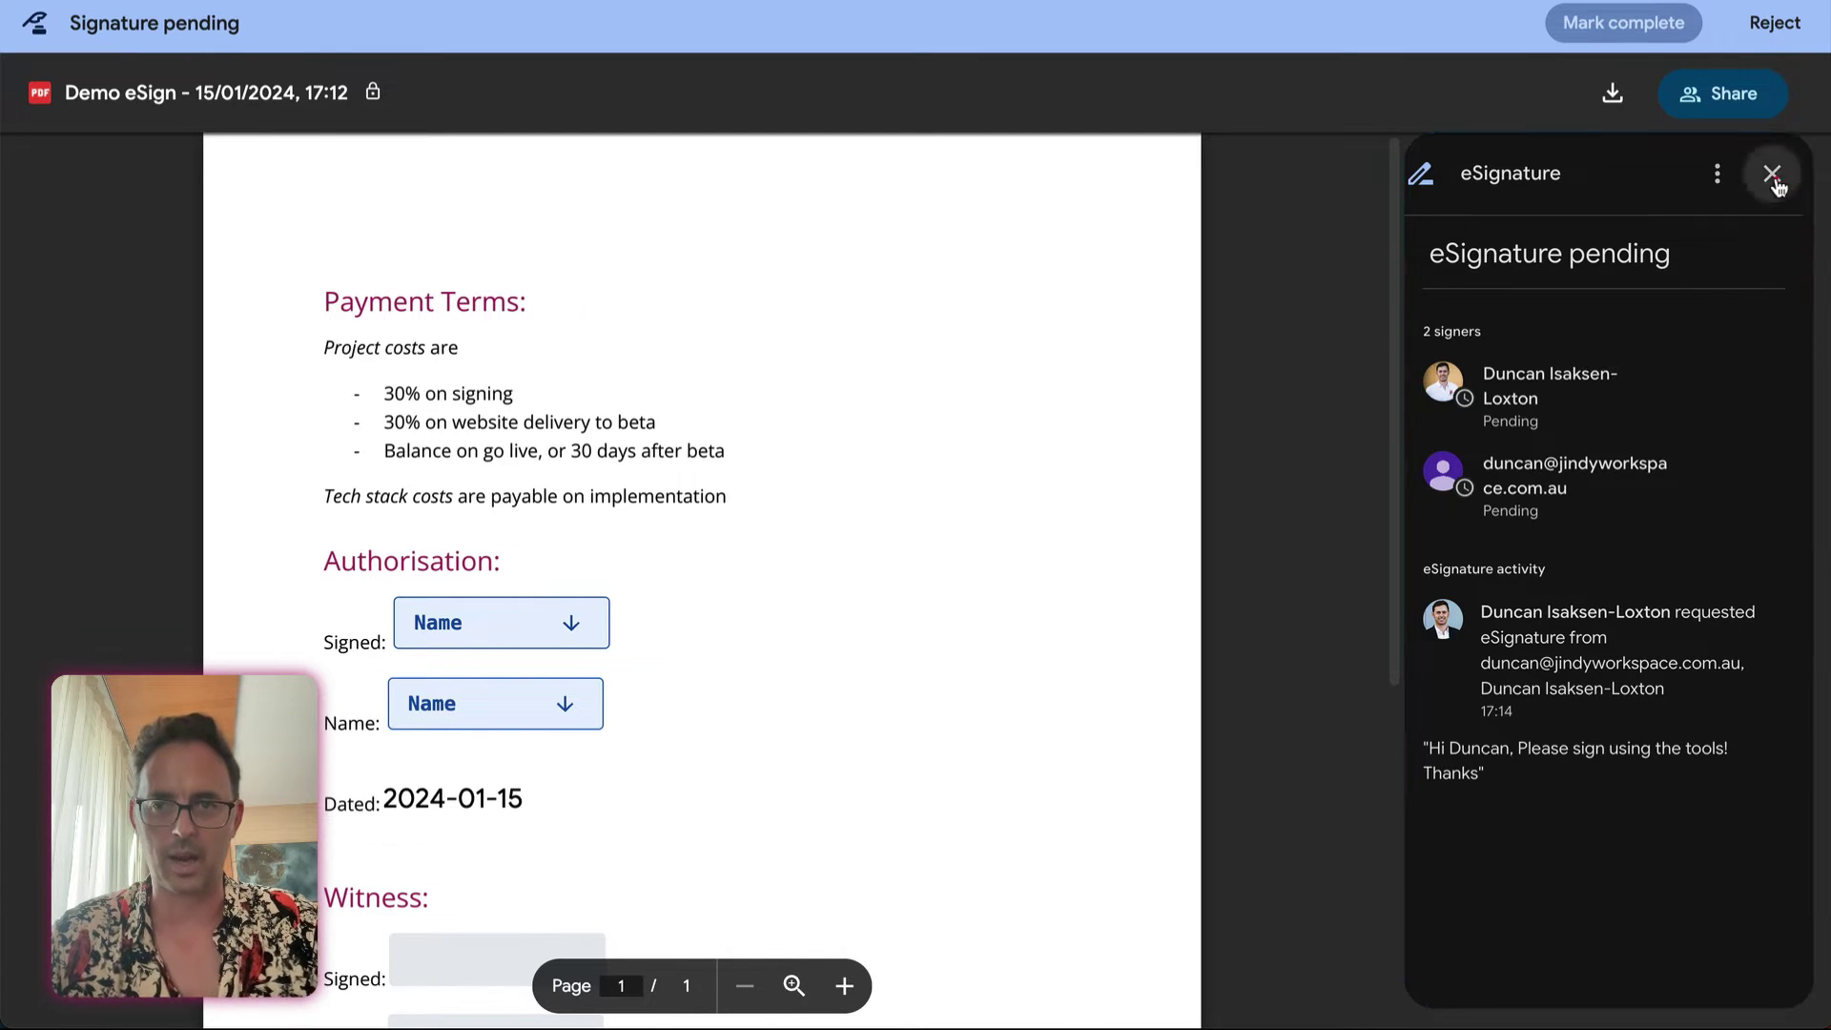
click(1772, 175)
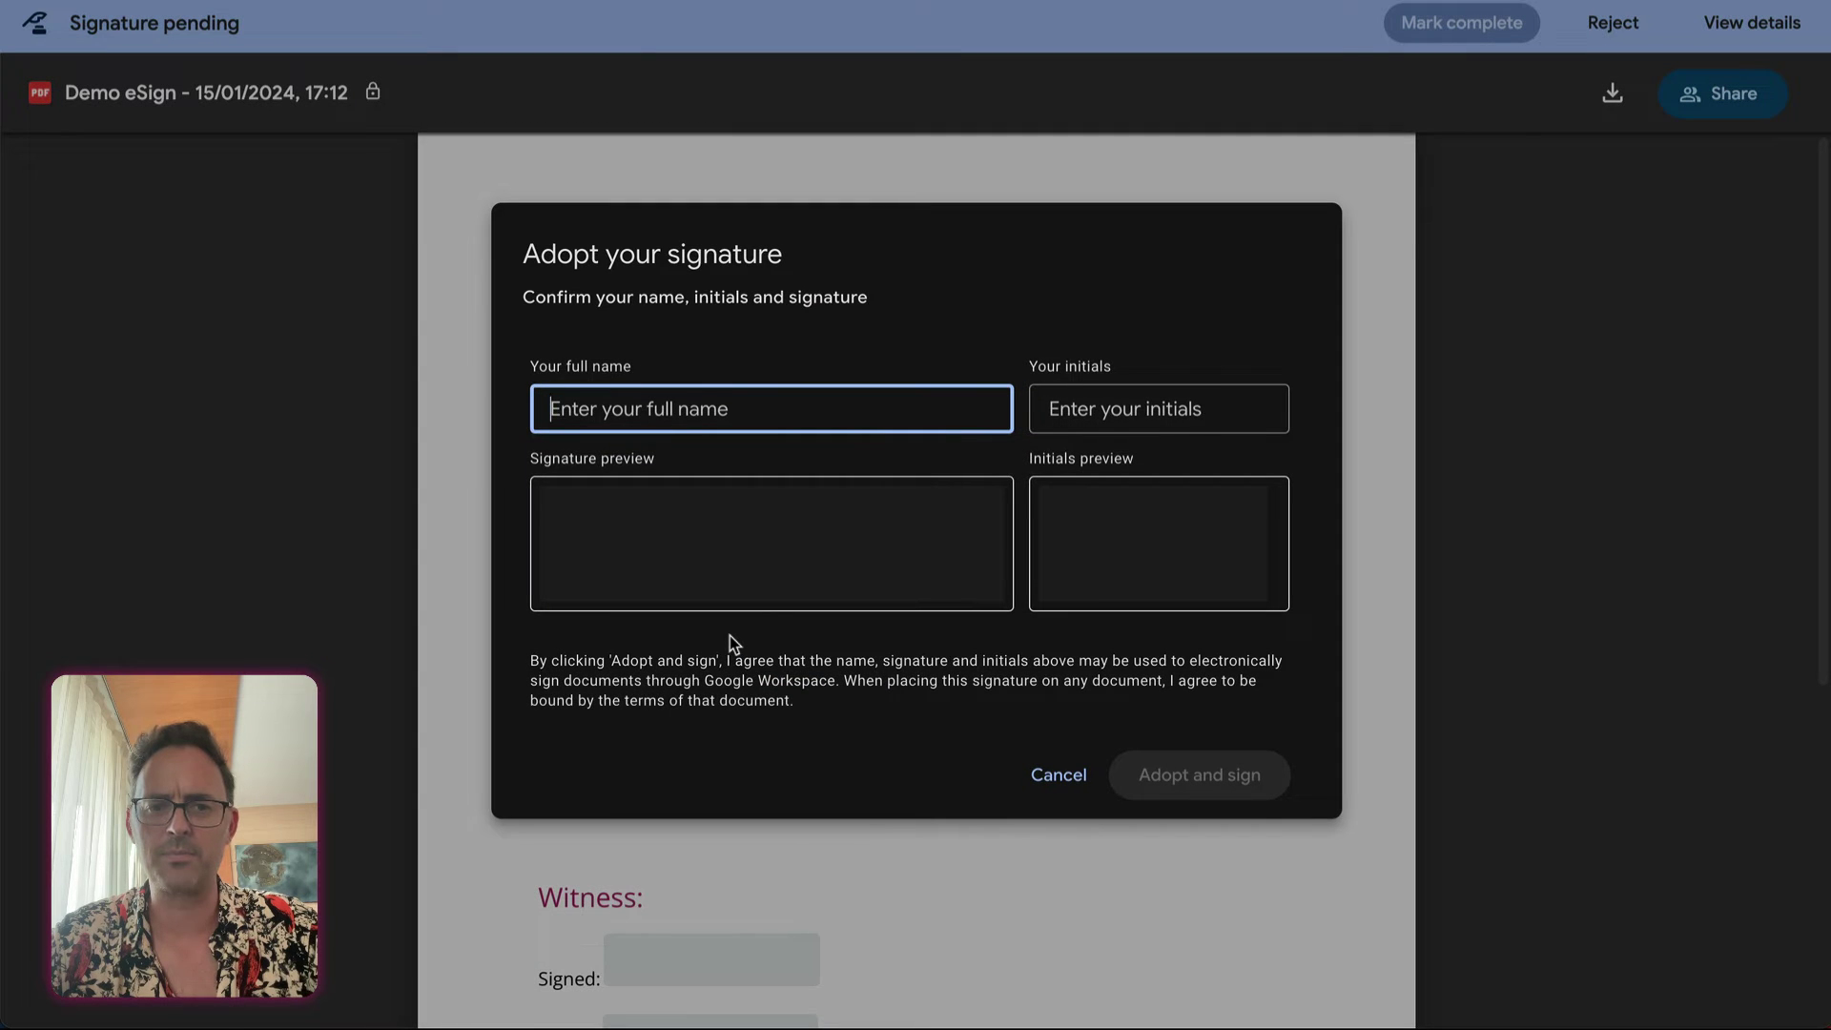
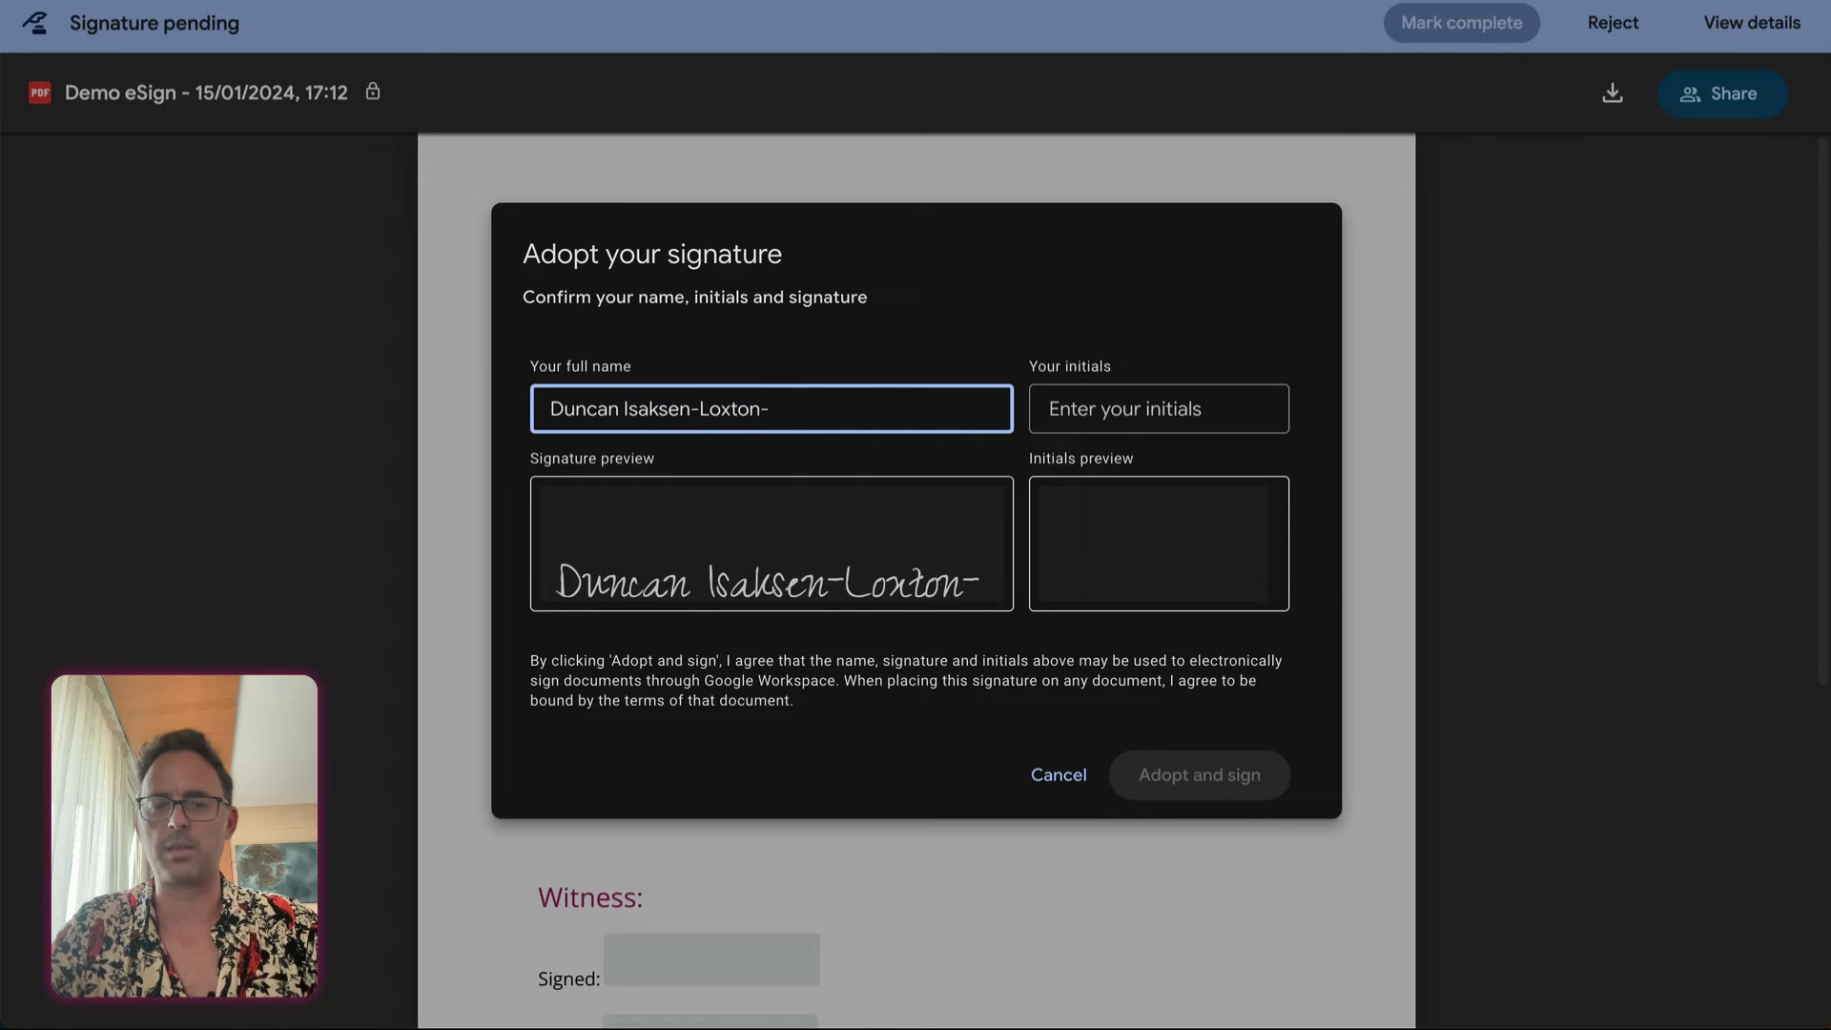
- Enter the signer's full name and initials in Adopt your signature
key(Tab)
text(DL)
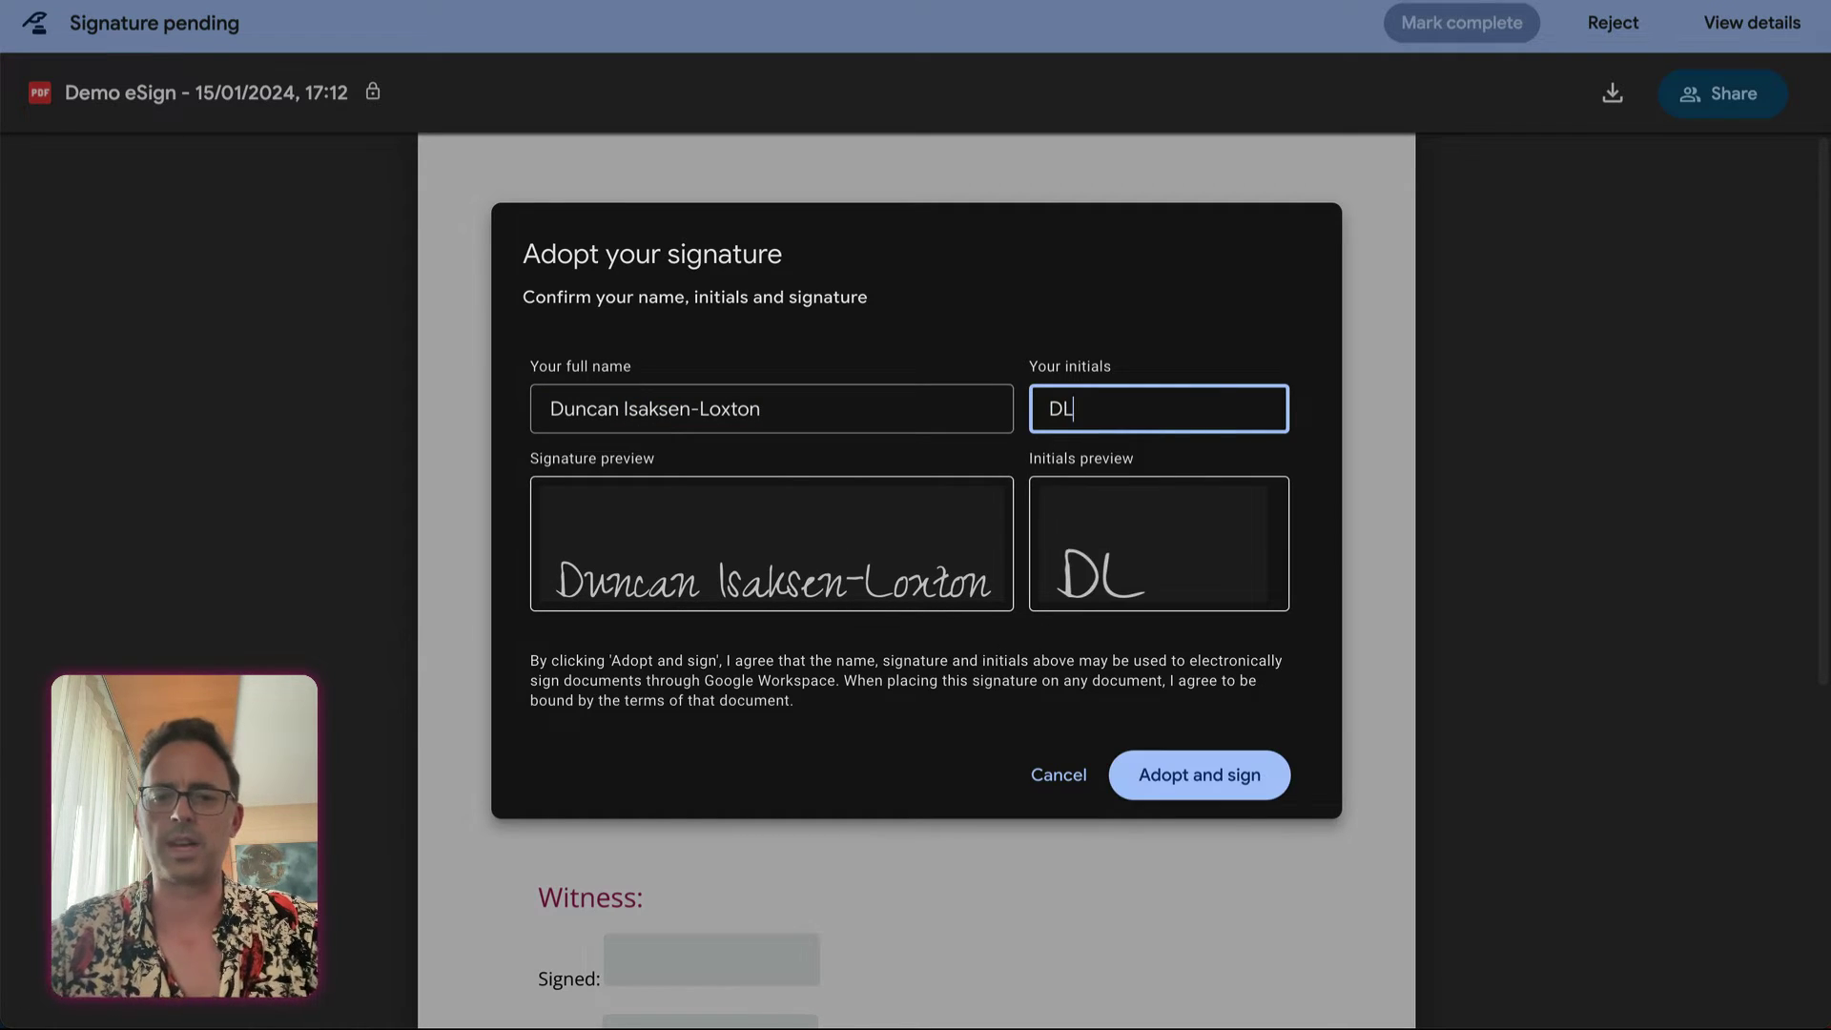
click(1187, 347)
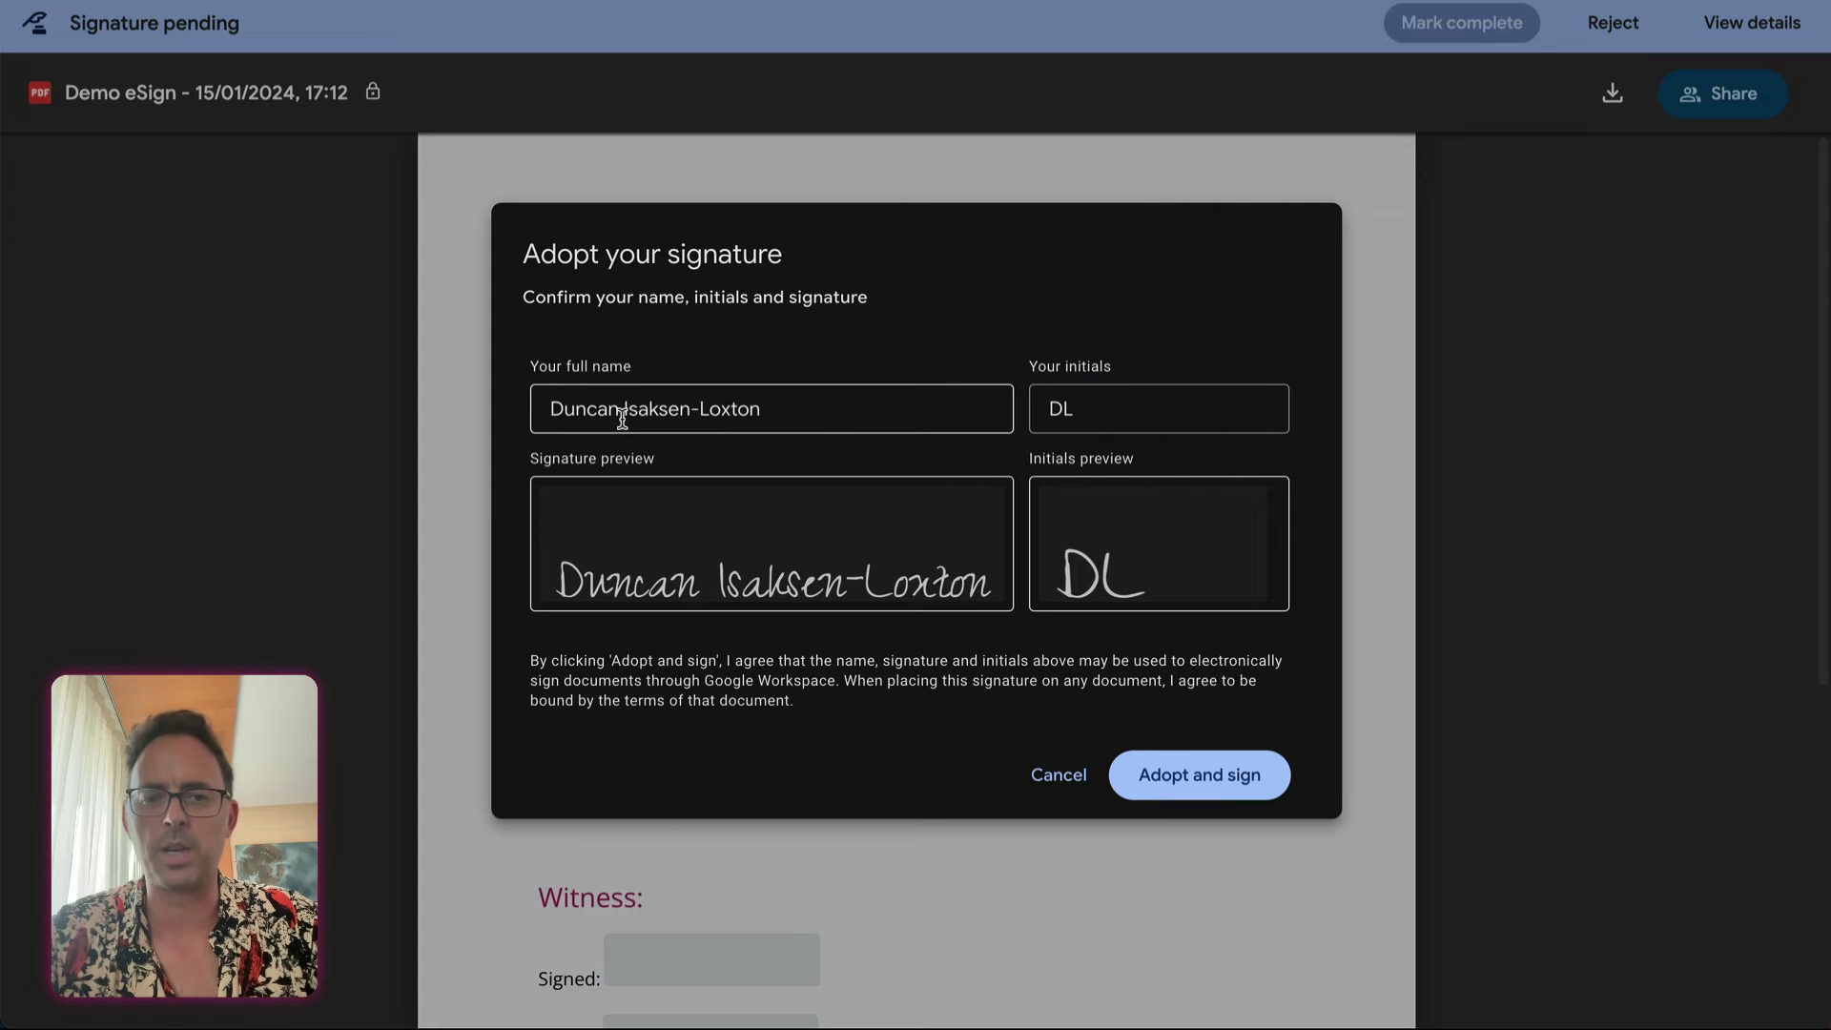
- Adopt the signer's signature in the Authorisation section and fill the Name field with their name
click(1183, 782)
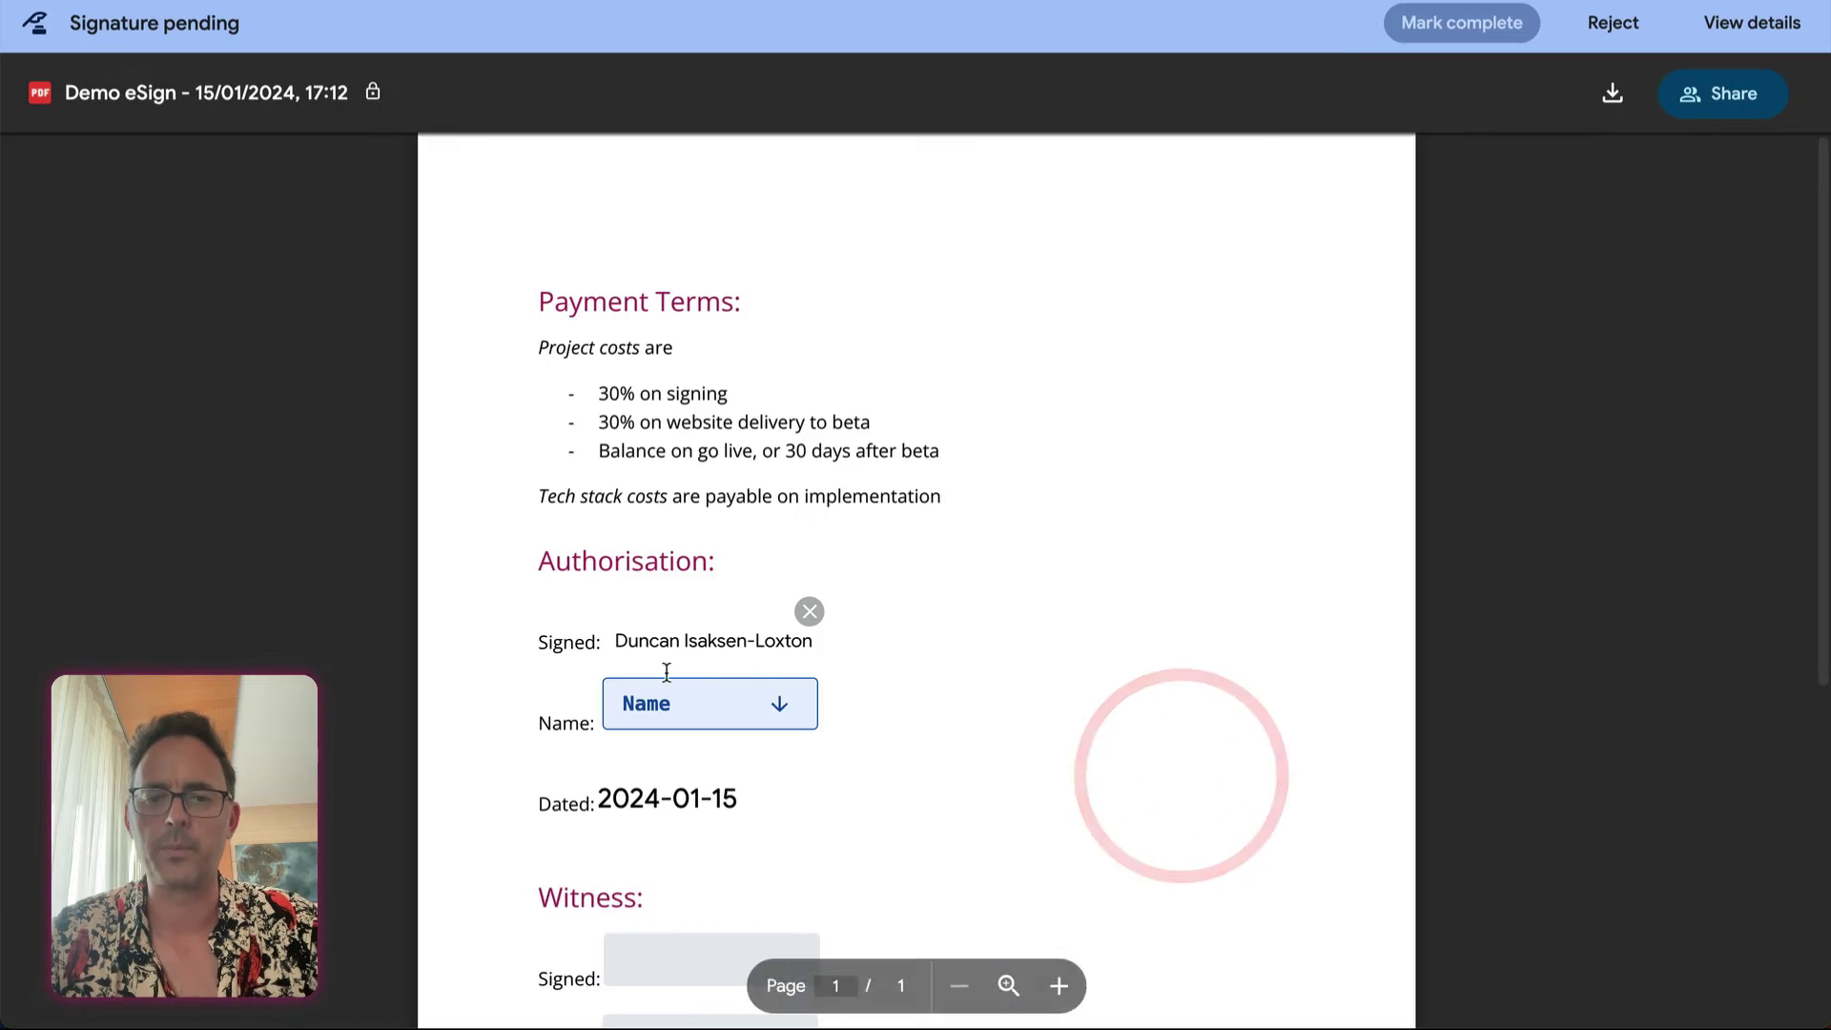
click(663, 710)
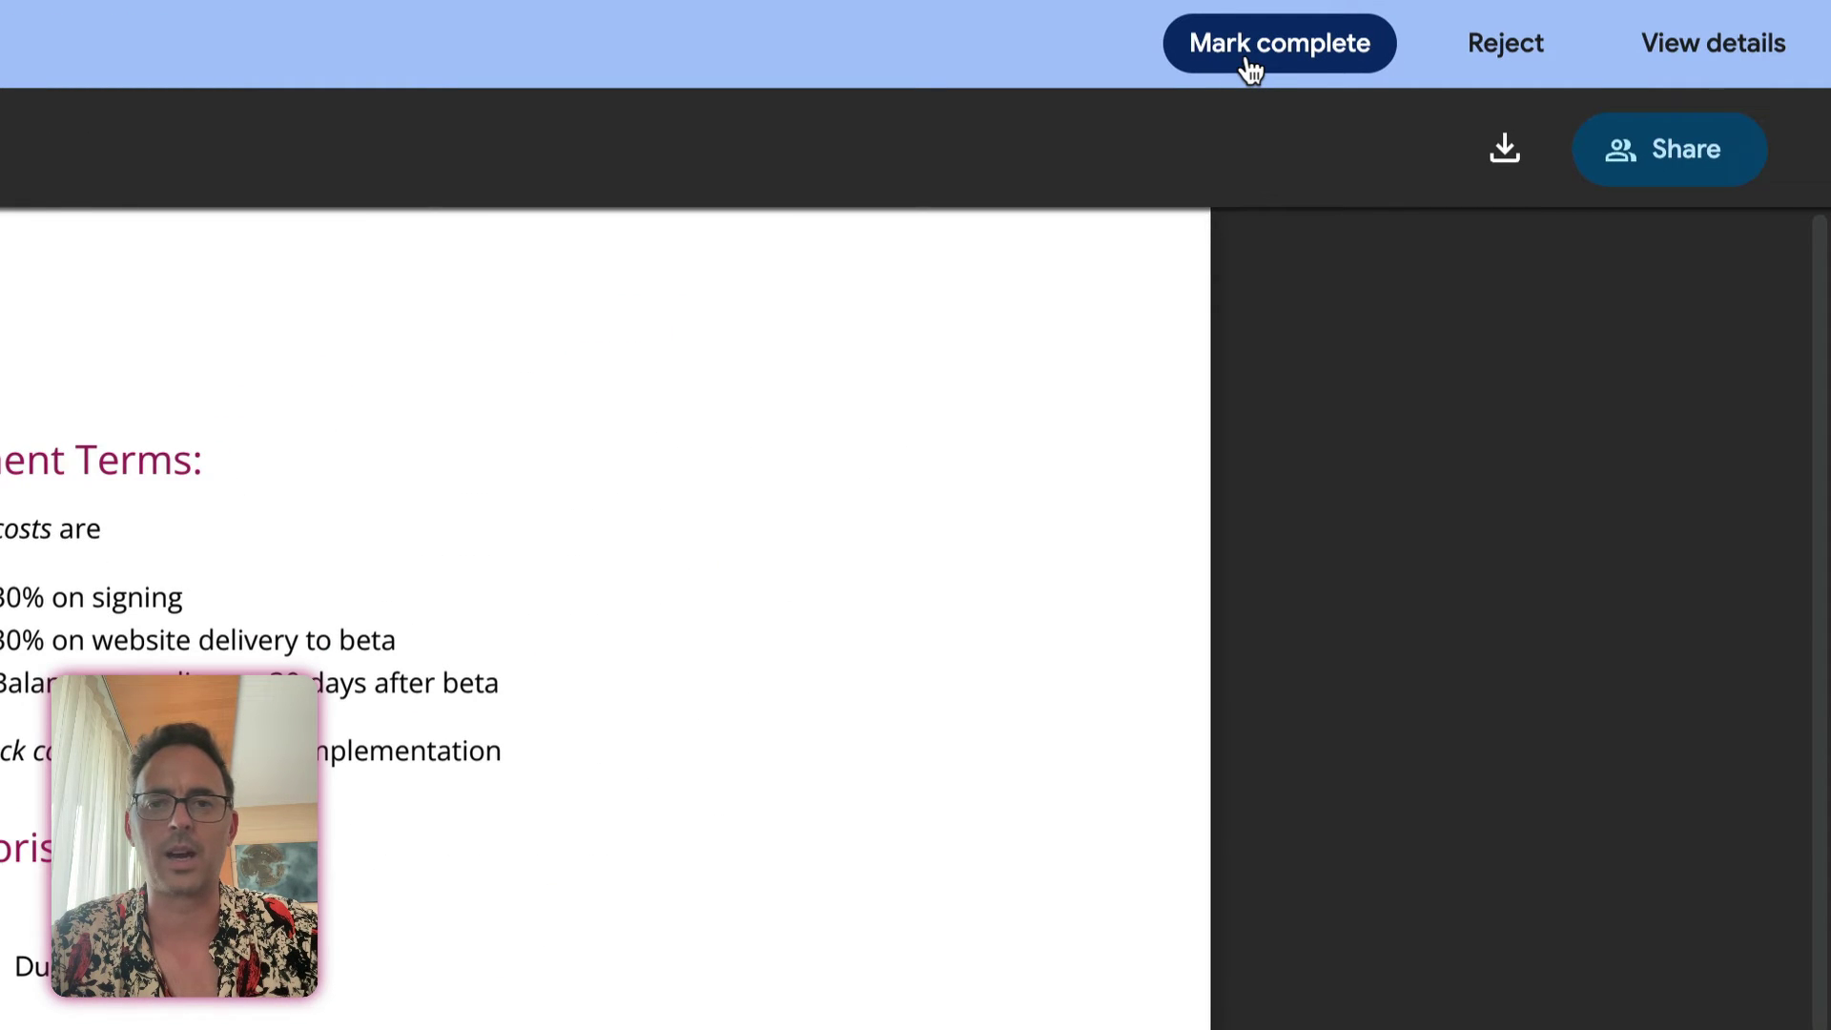
- Mark the signing complete, agree to the eSignature Terms of Service, and close the signing window
click(1248, 63)
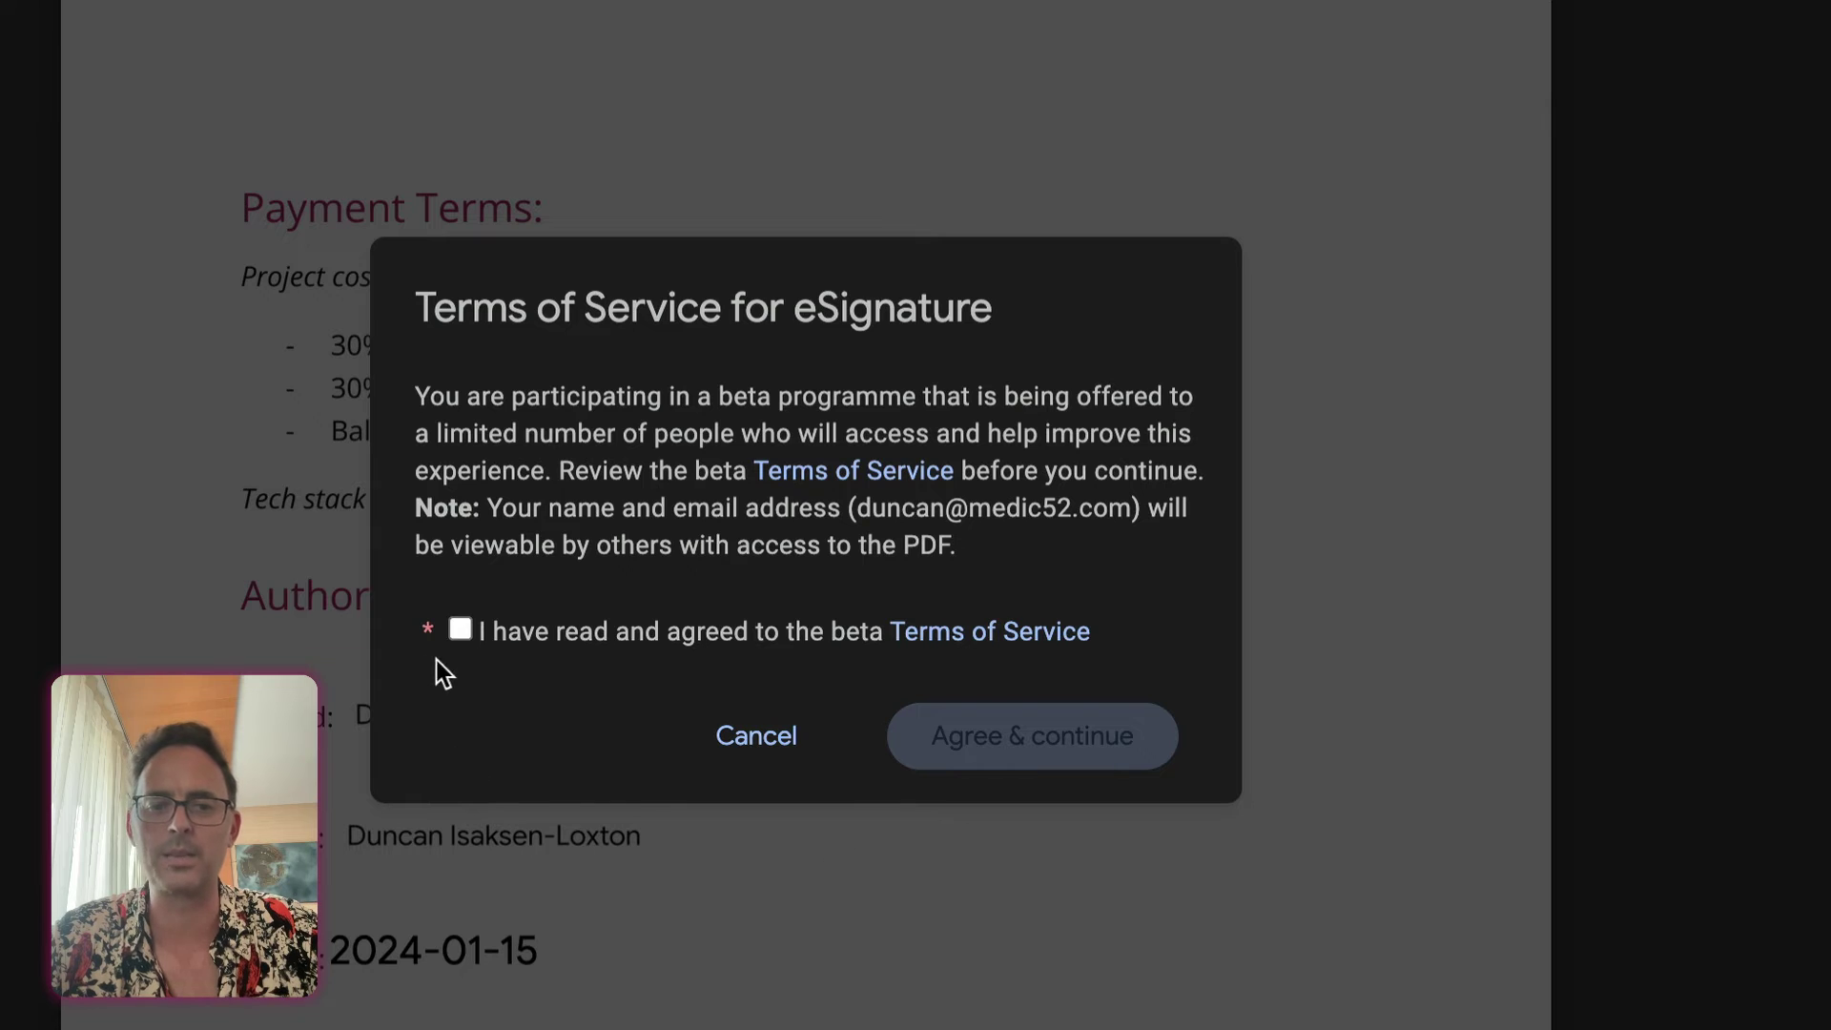
click(459, 629)
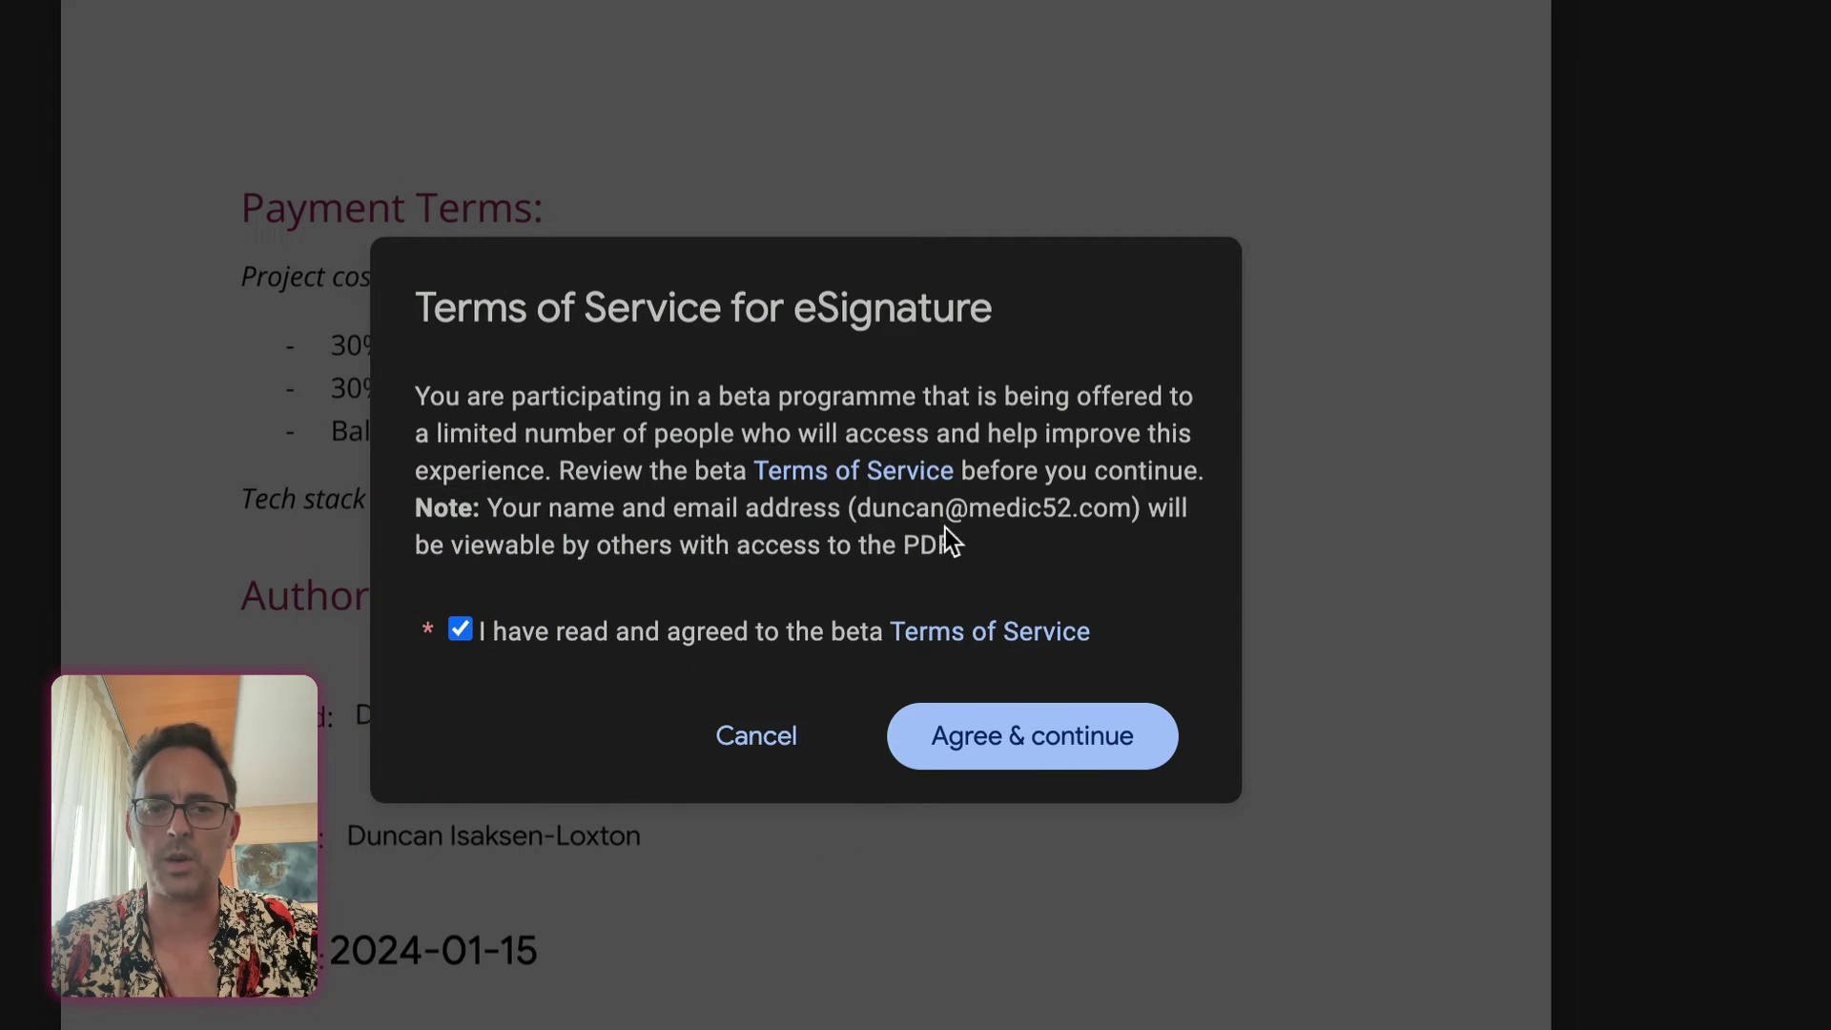
click(1022, 742)
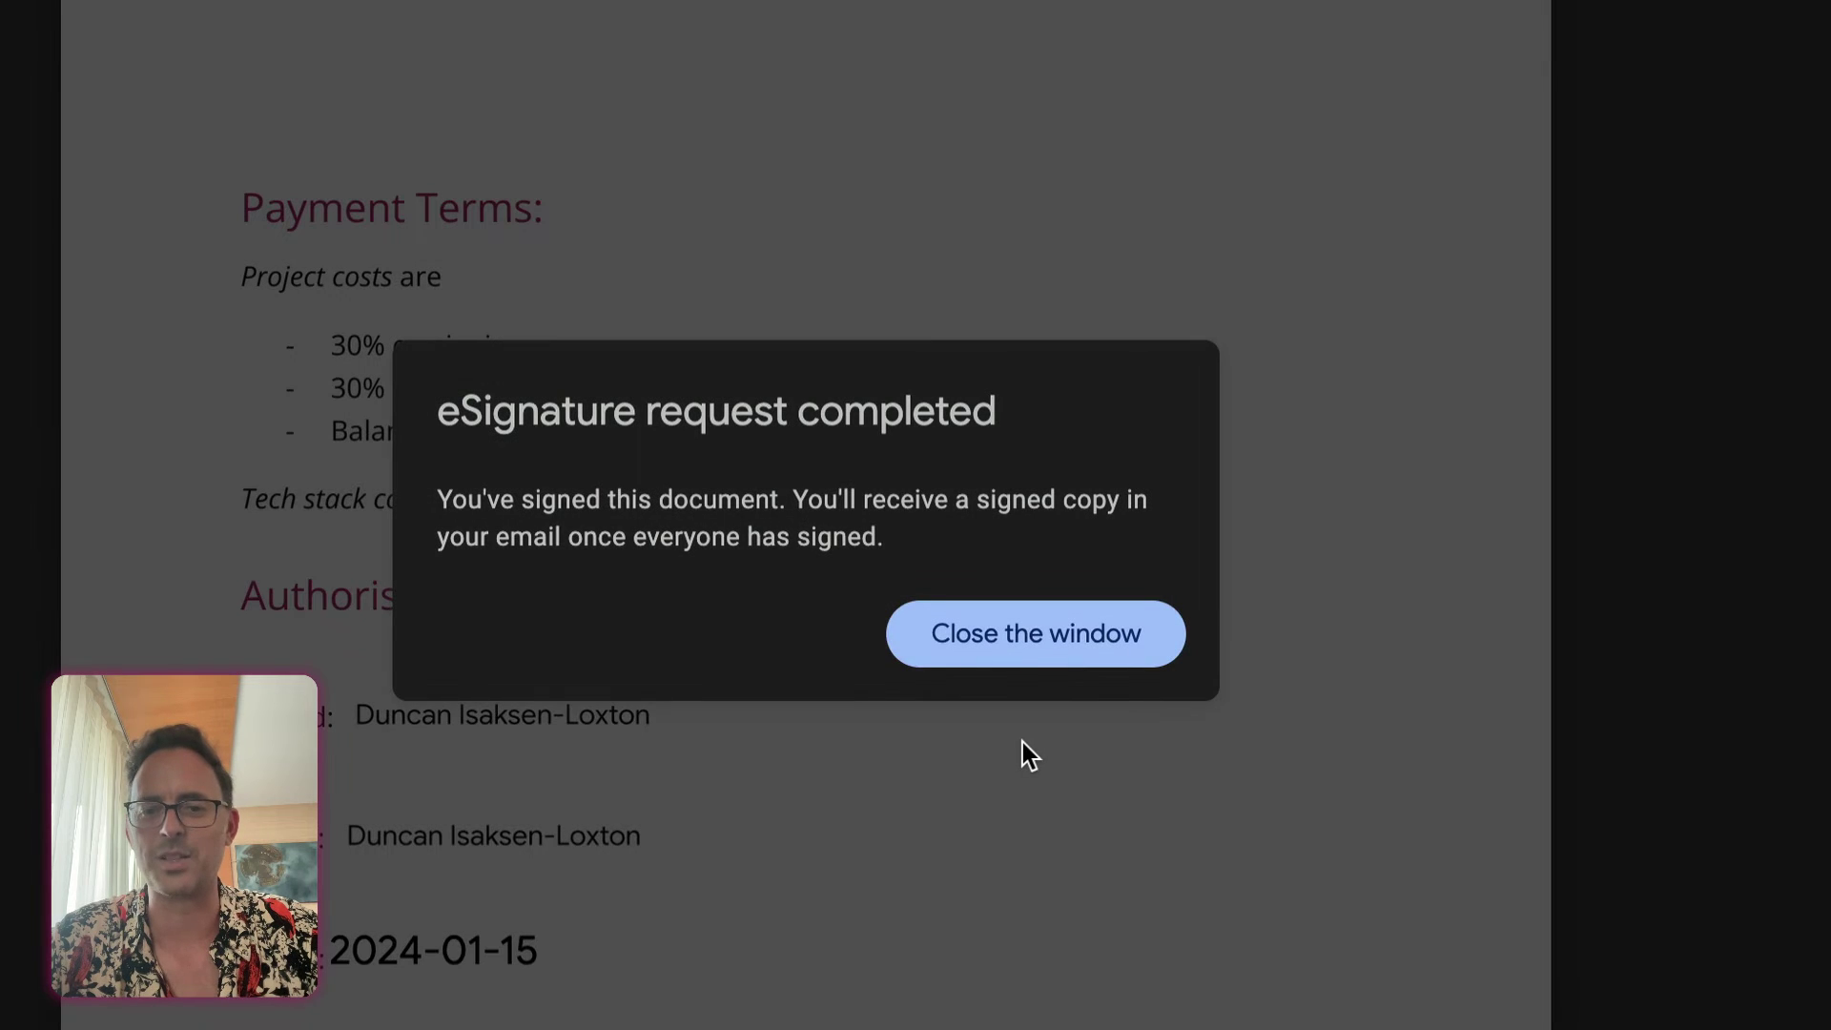
click(1026, 650)
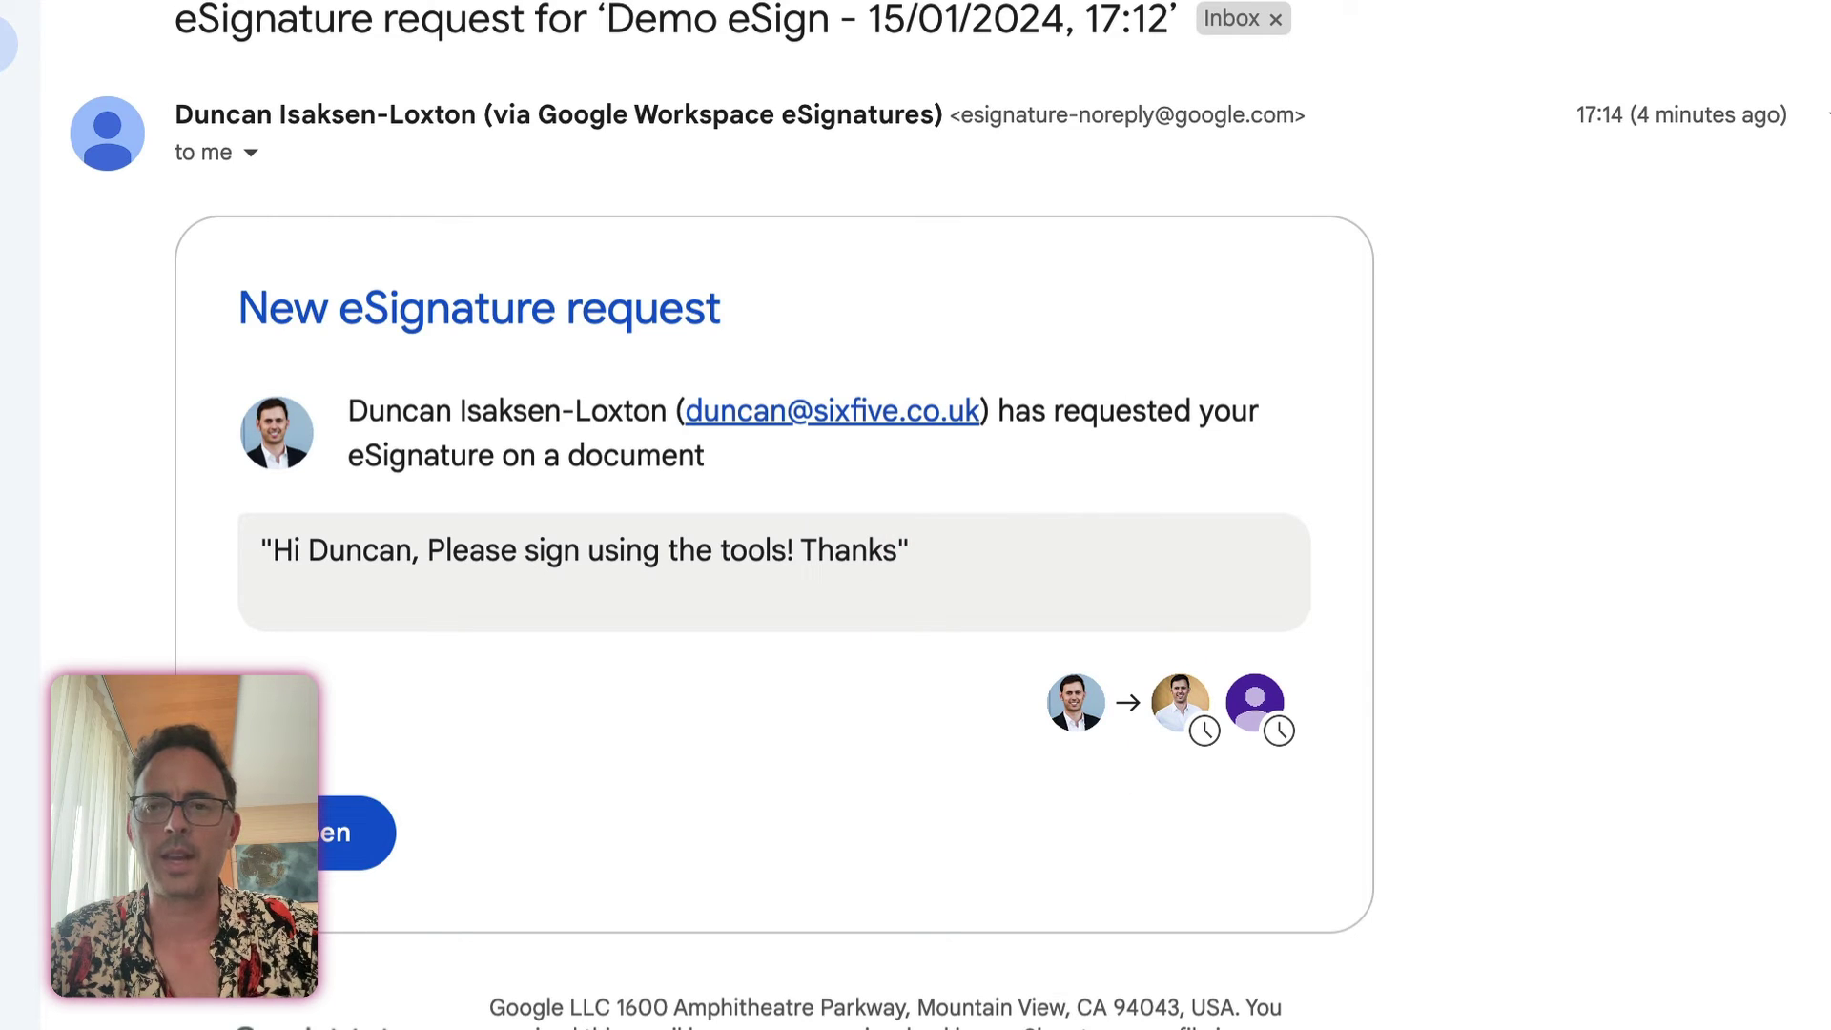
- Open the Demo eSign PDF from the witness's eSignature request email
click(1500, 5)
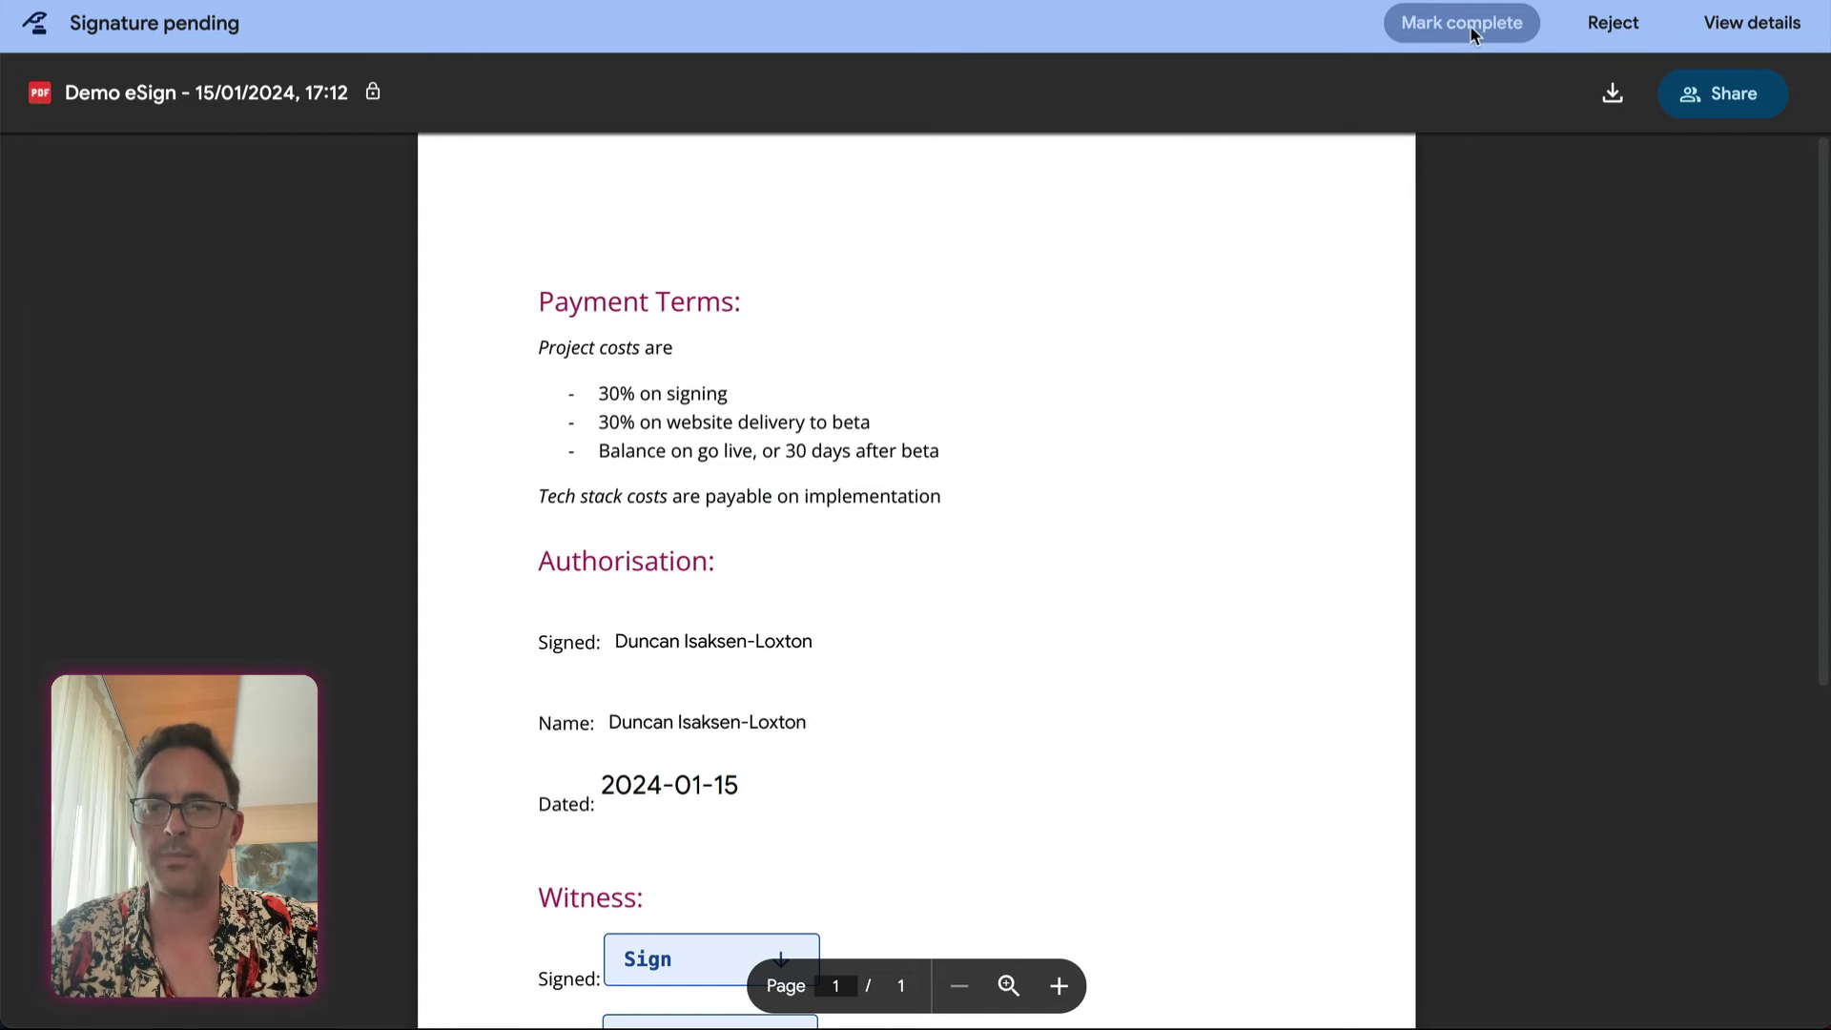
scroll(1187, 391, down, 3)
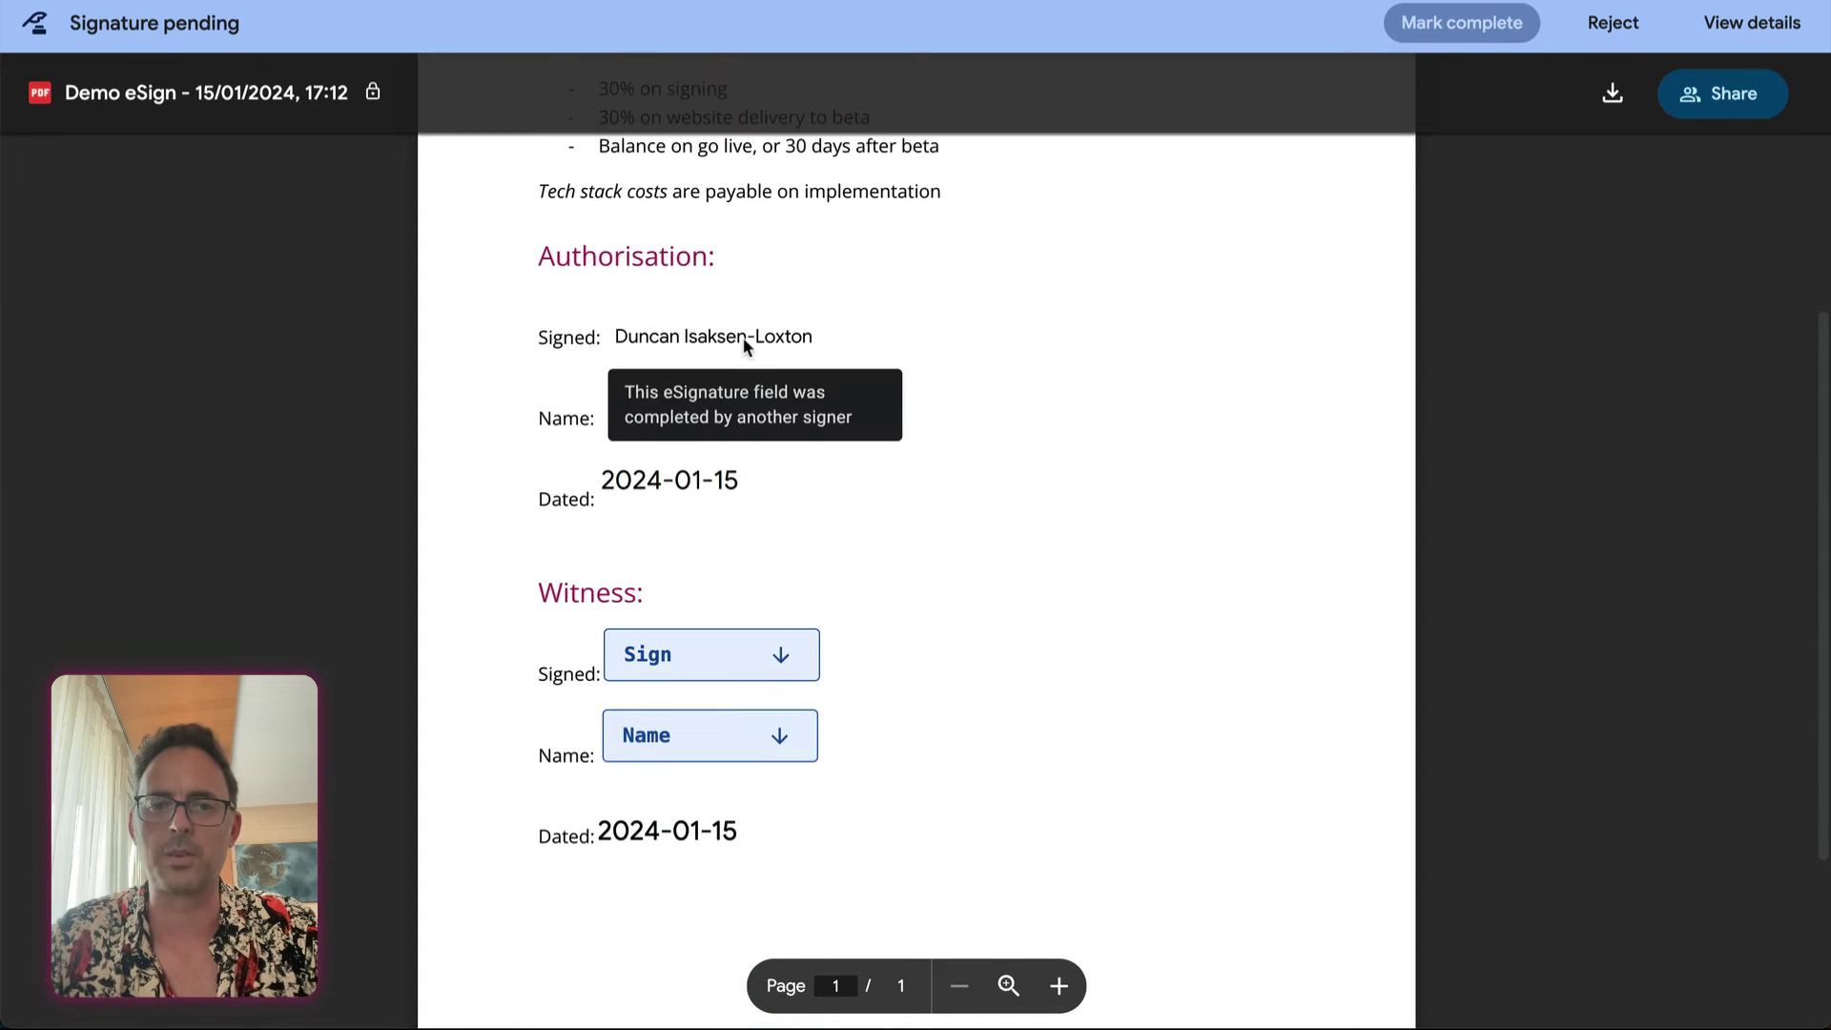
mouse_move(773, 461)
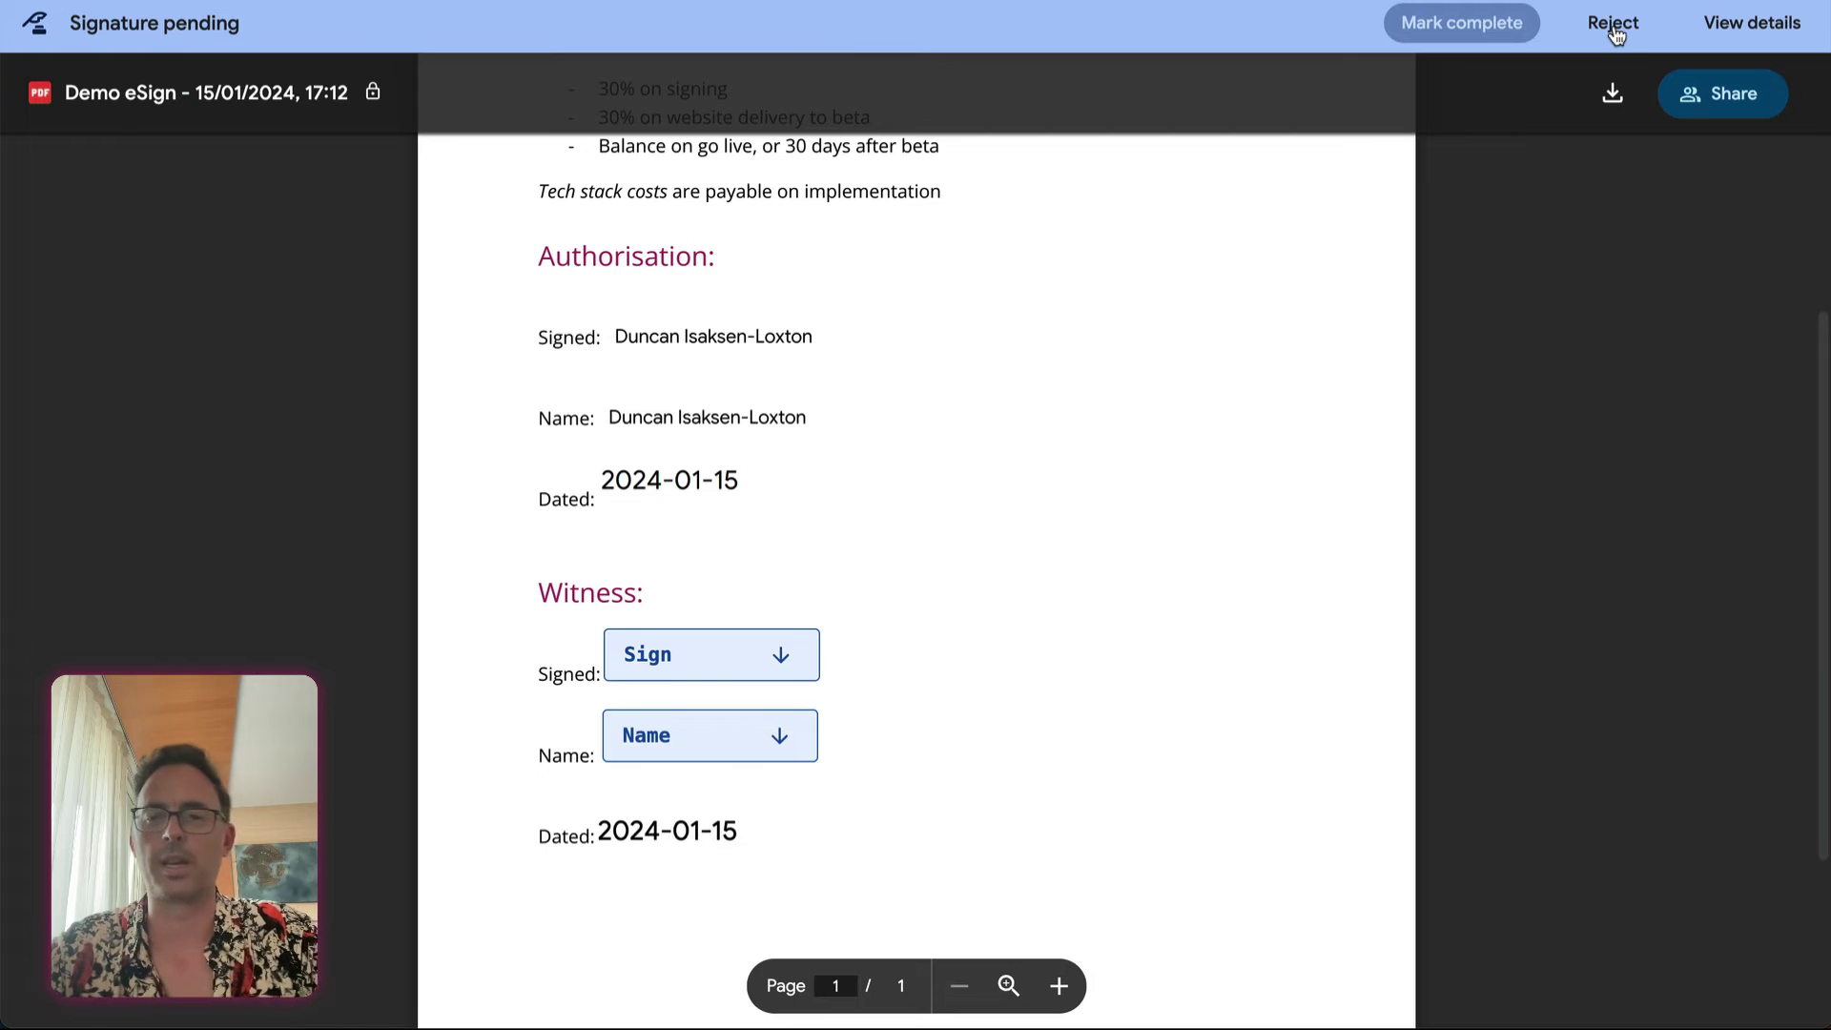
click(1754, 26)
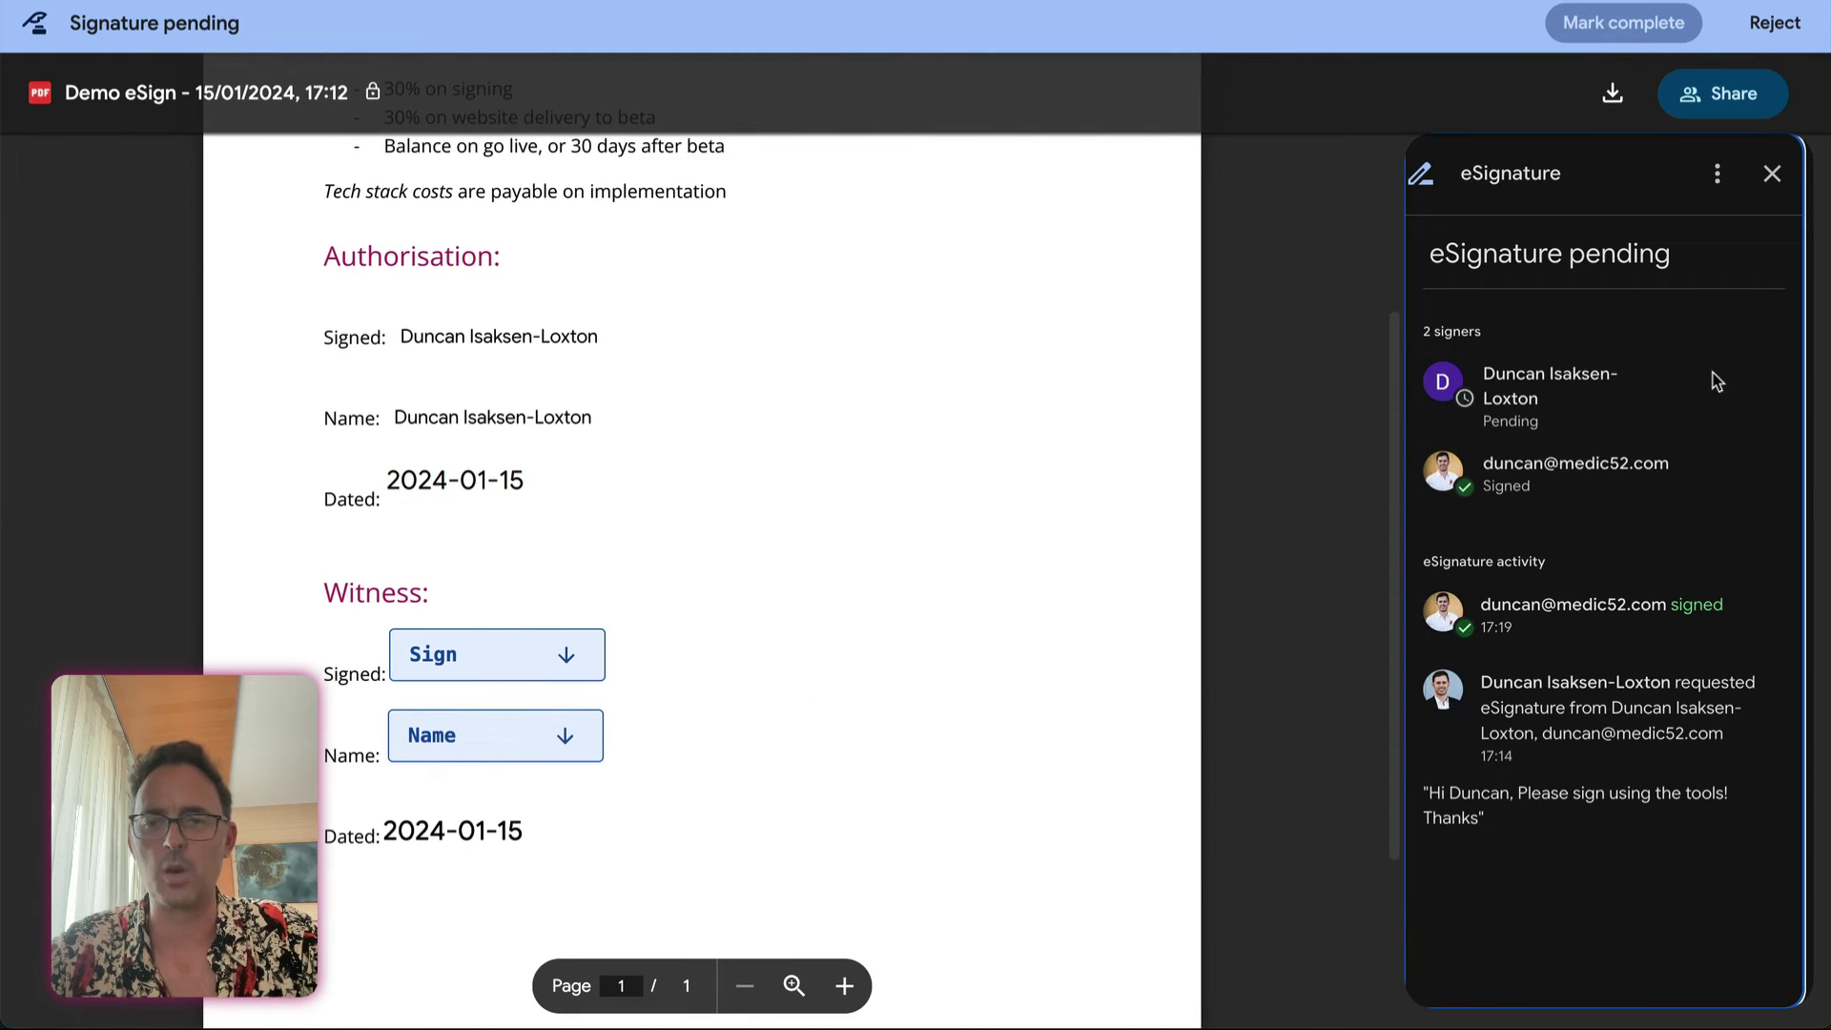
drag(1481, 605, 1554, 620)
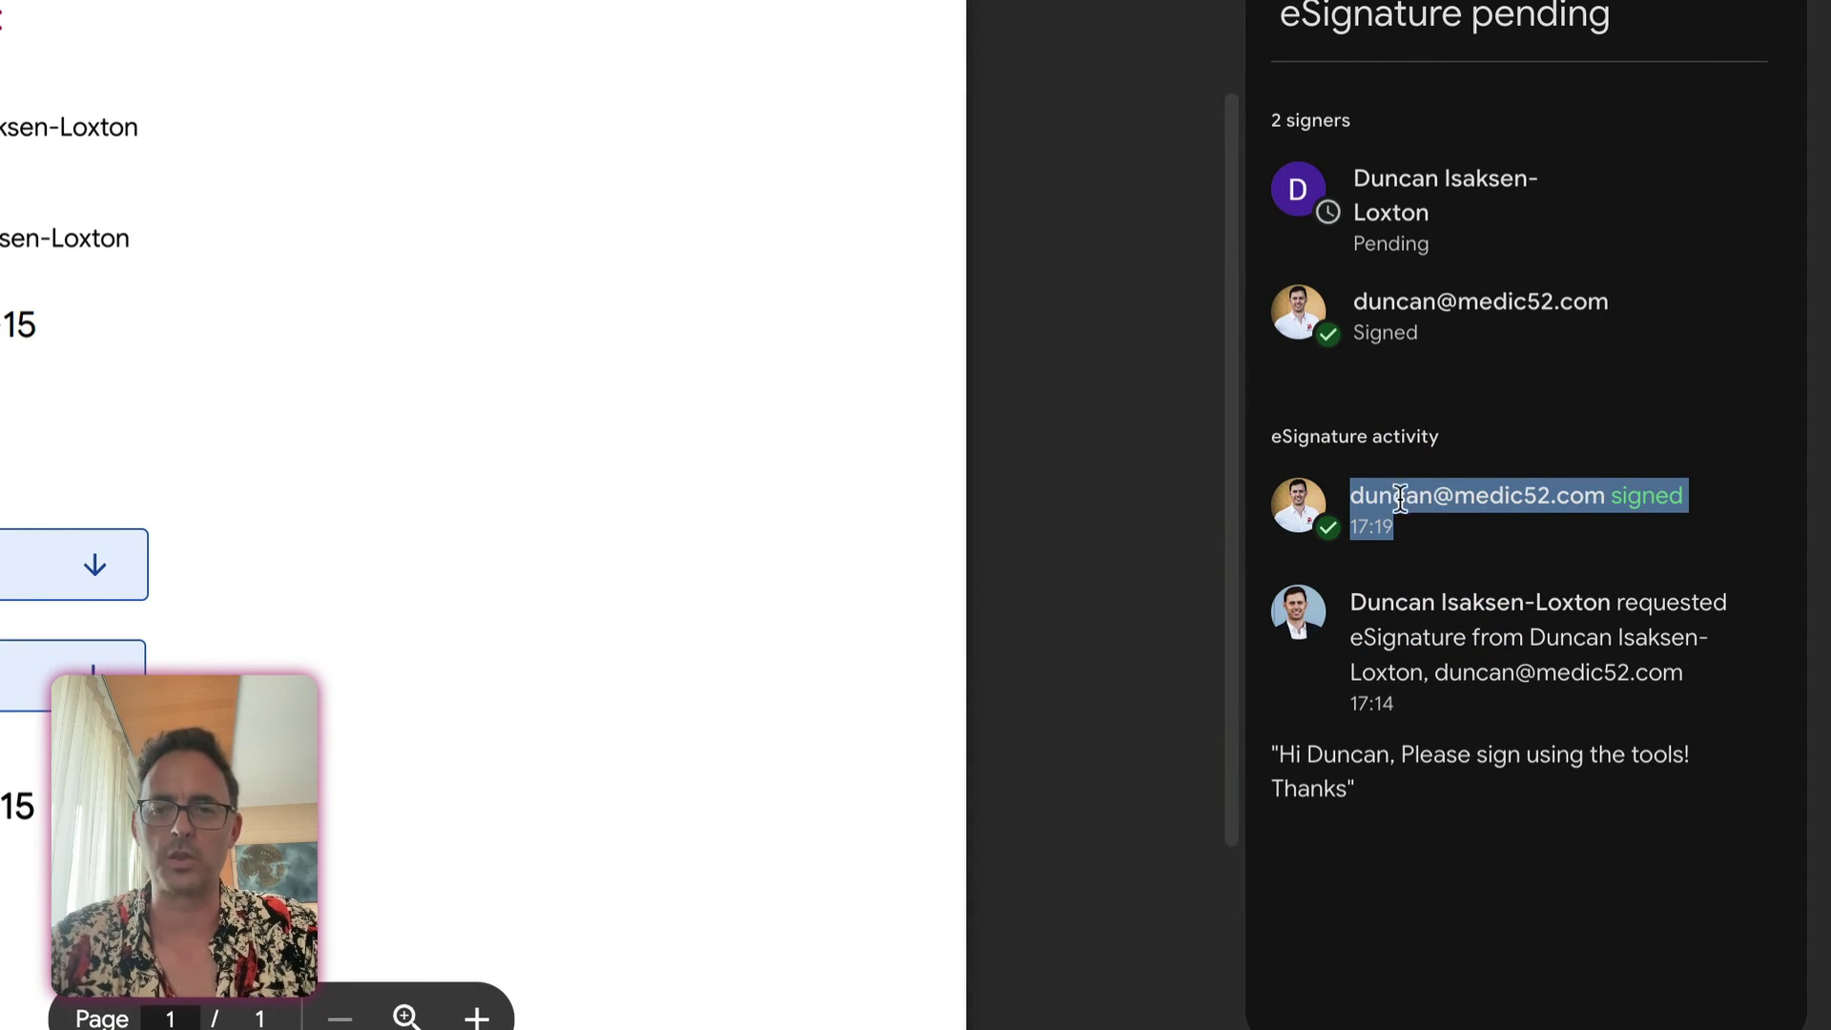
click(1430, 531)
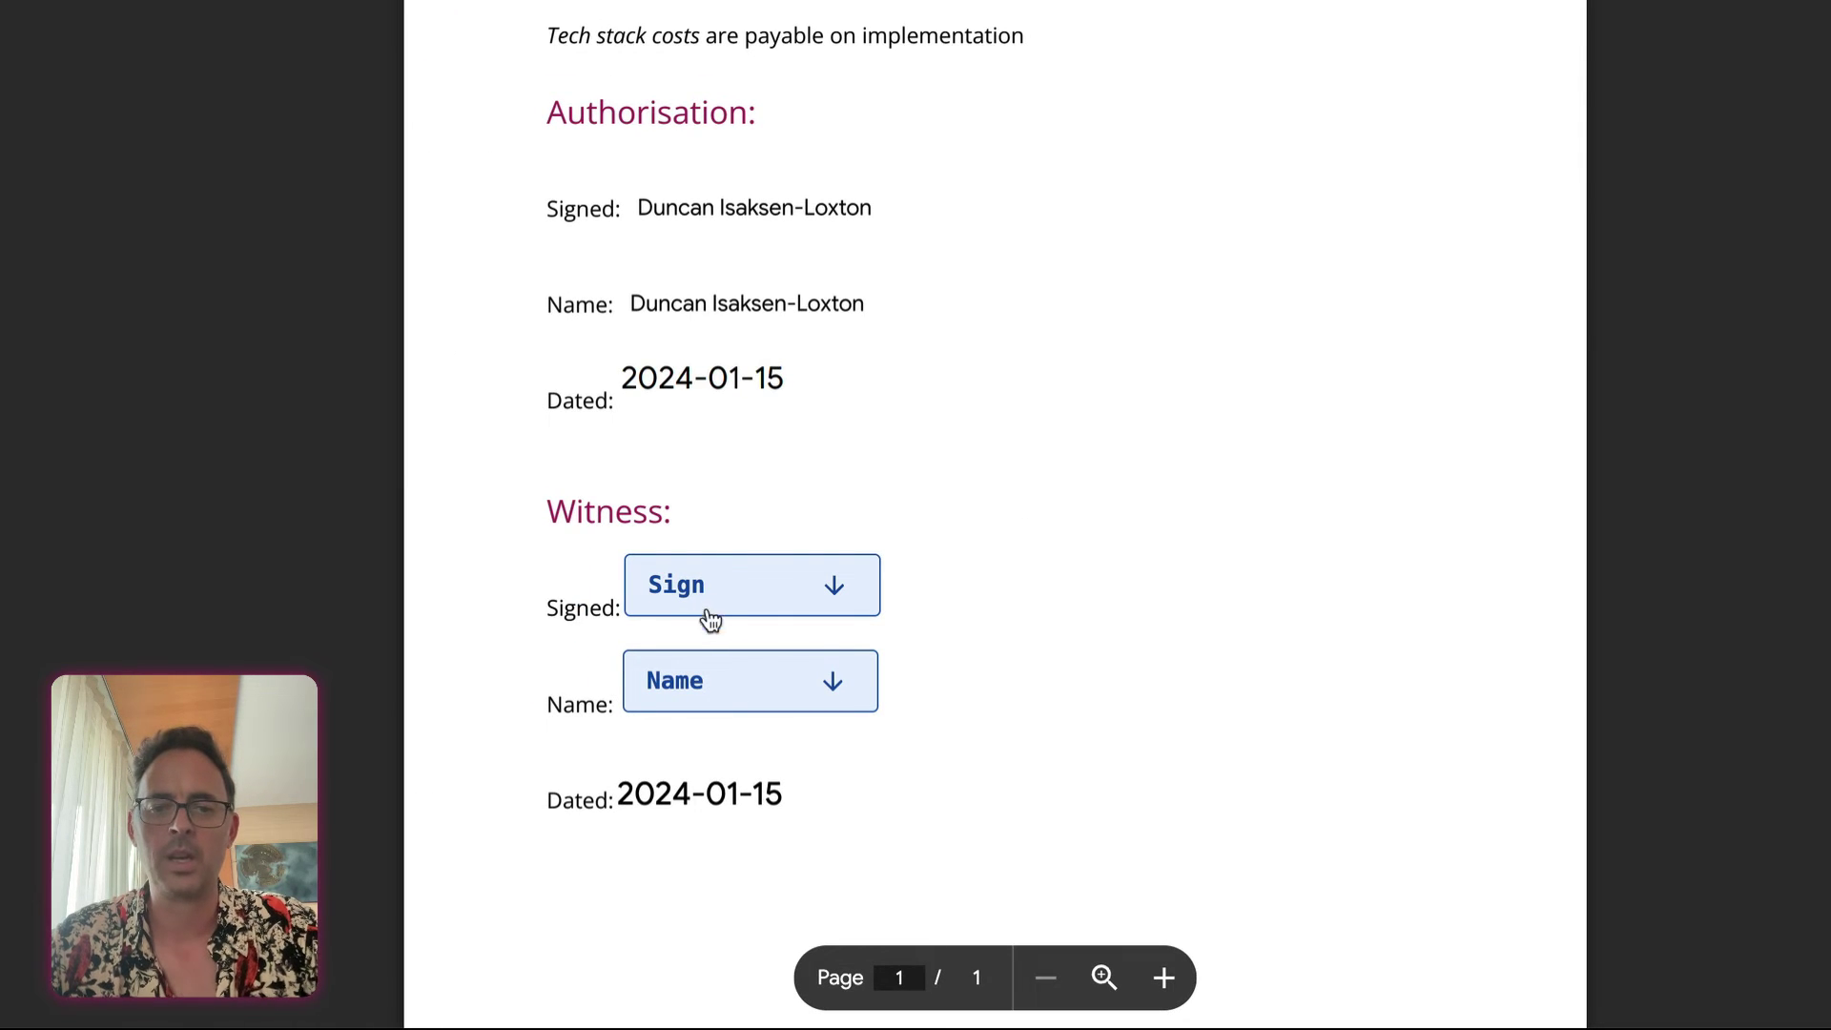
- Create the witness signature from their full name and initials and adopt it on the Witness Signed line
click(704, 579)
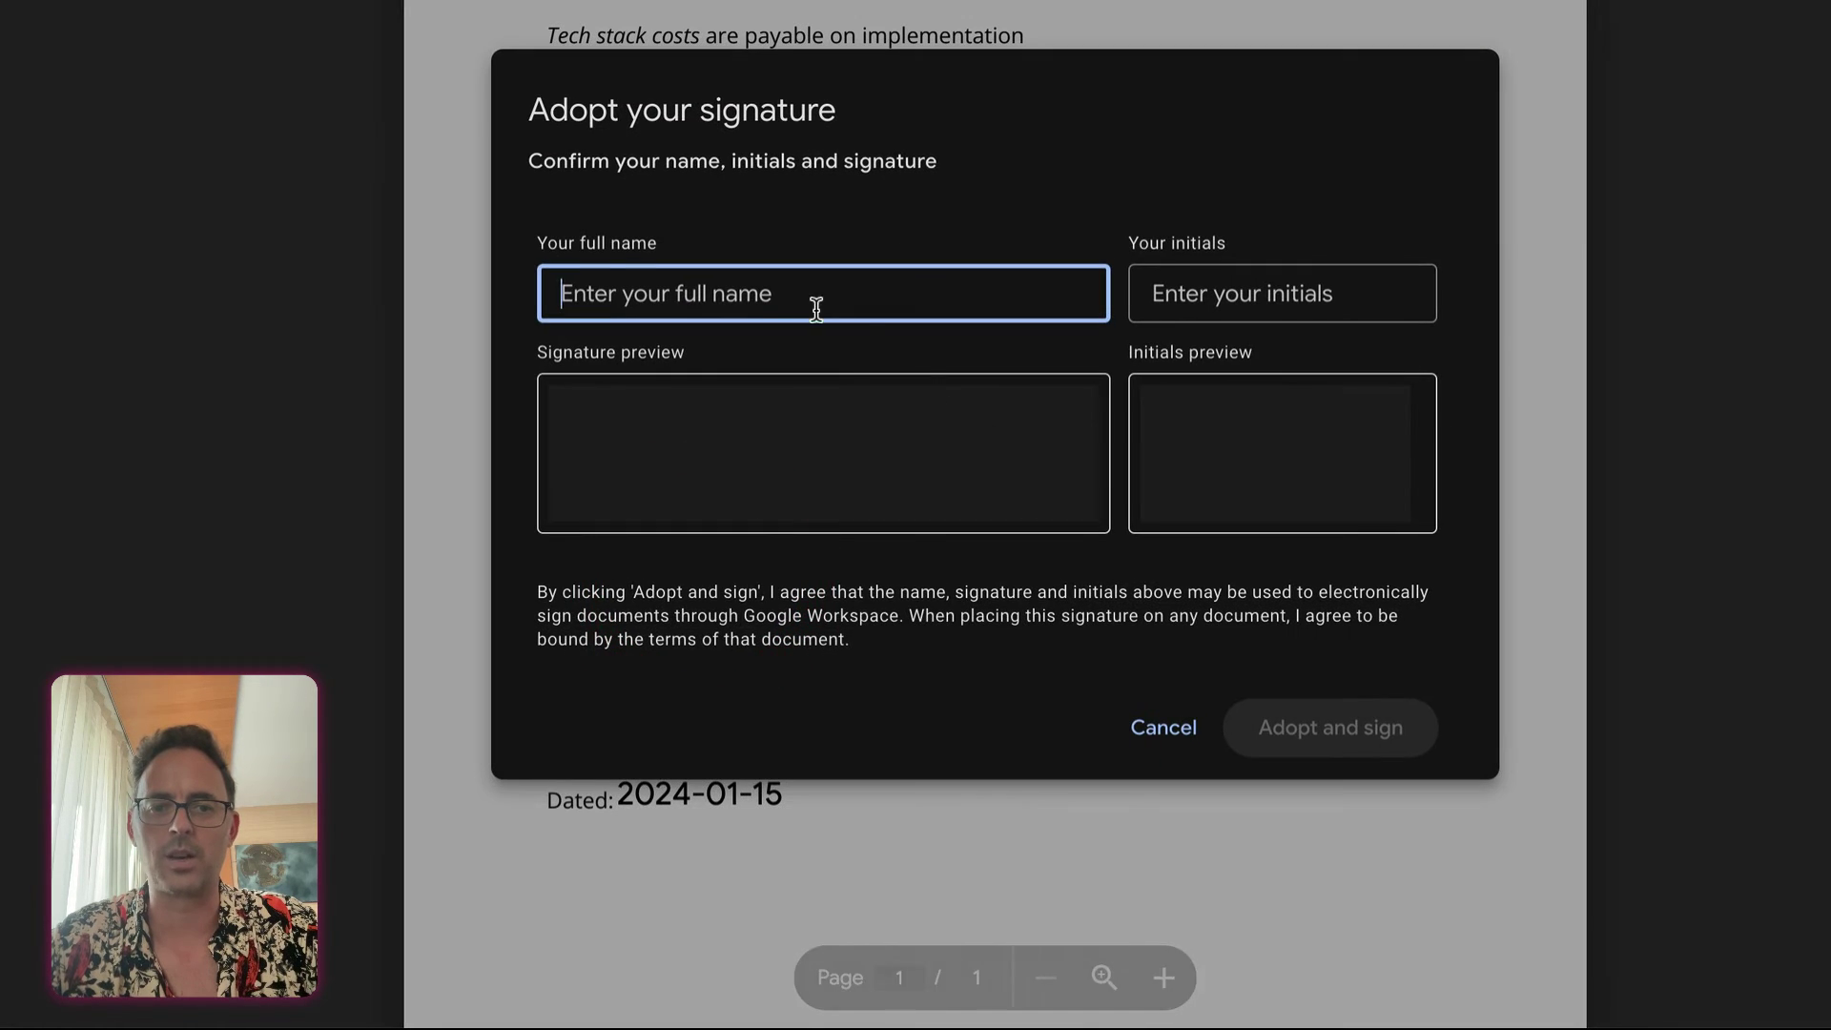
click(739, 284)
text(Duncan Witness)
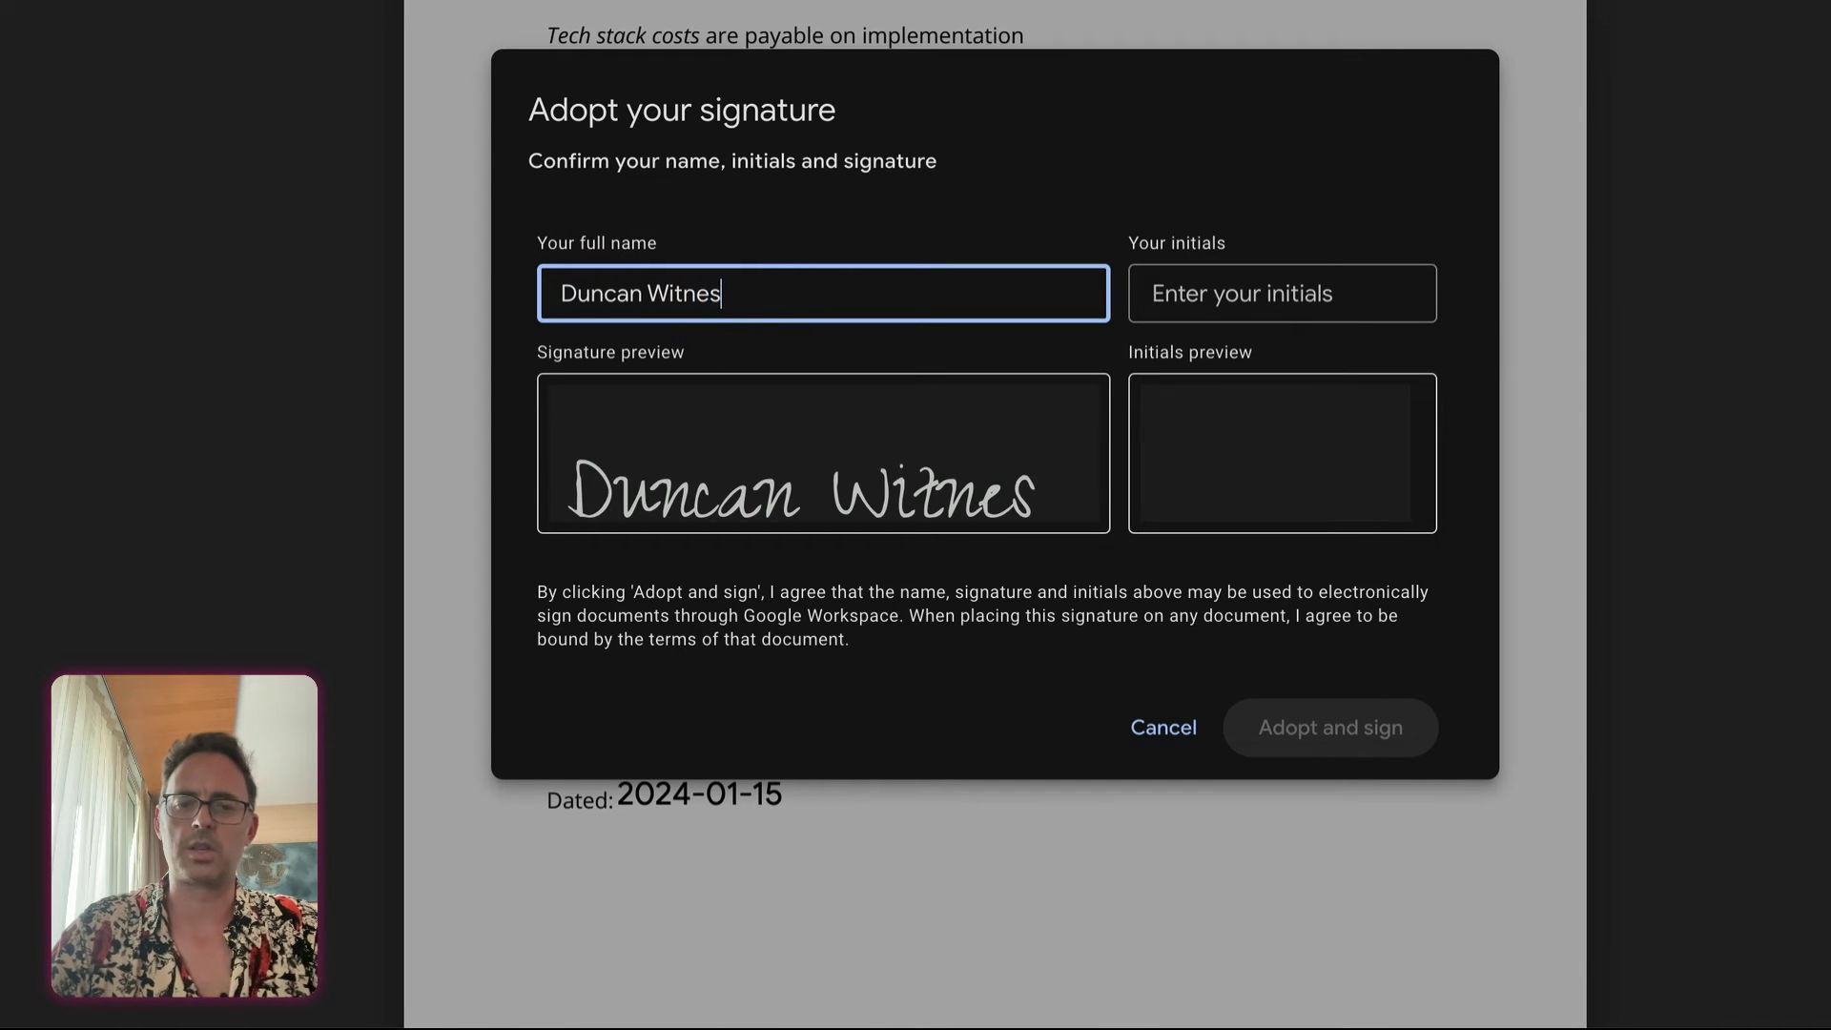
key(Tab)
text(DW)
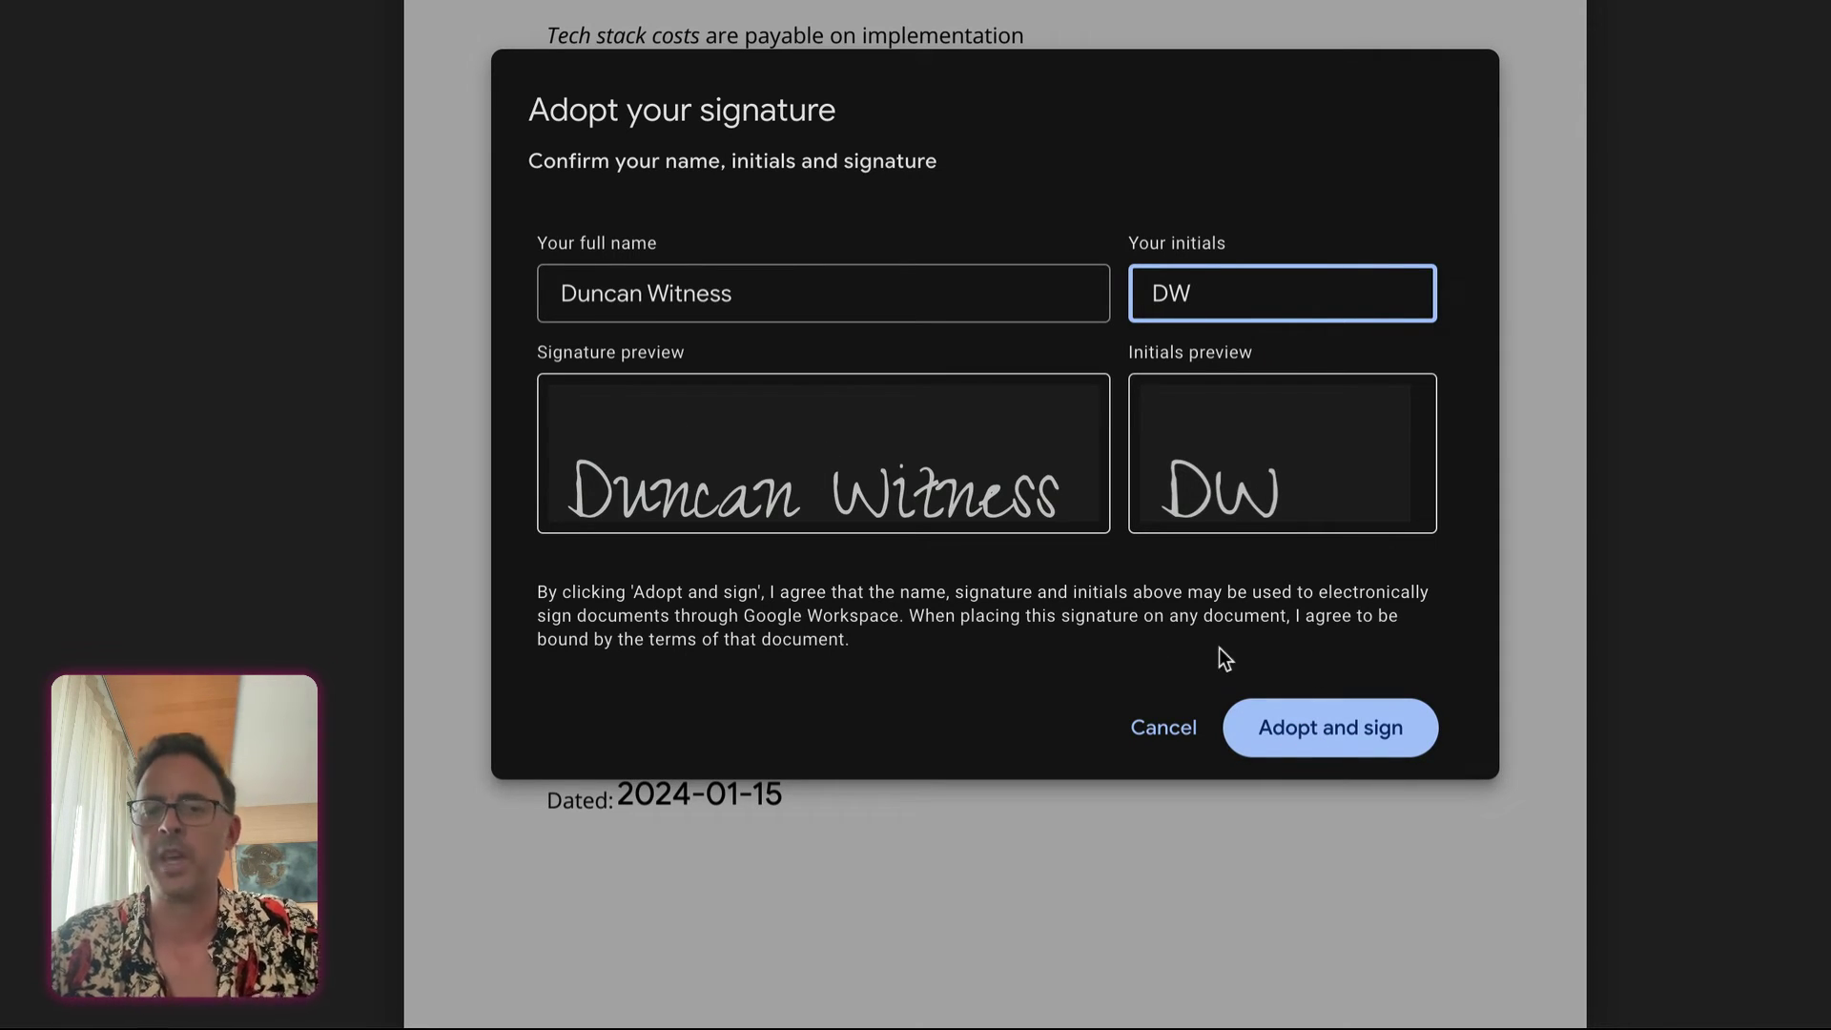
click(1309, 727)
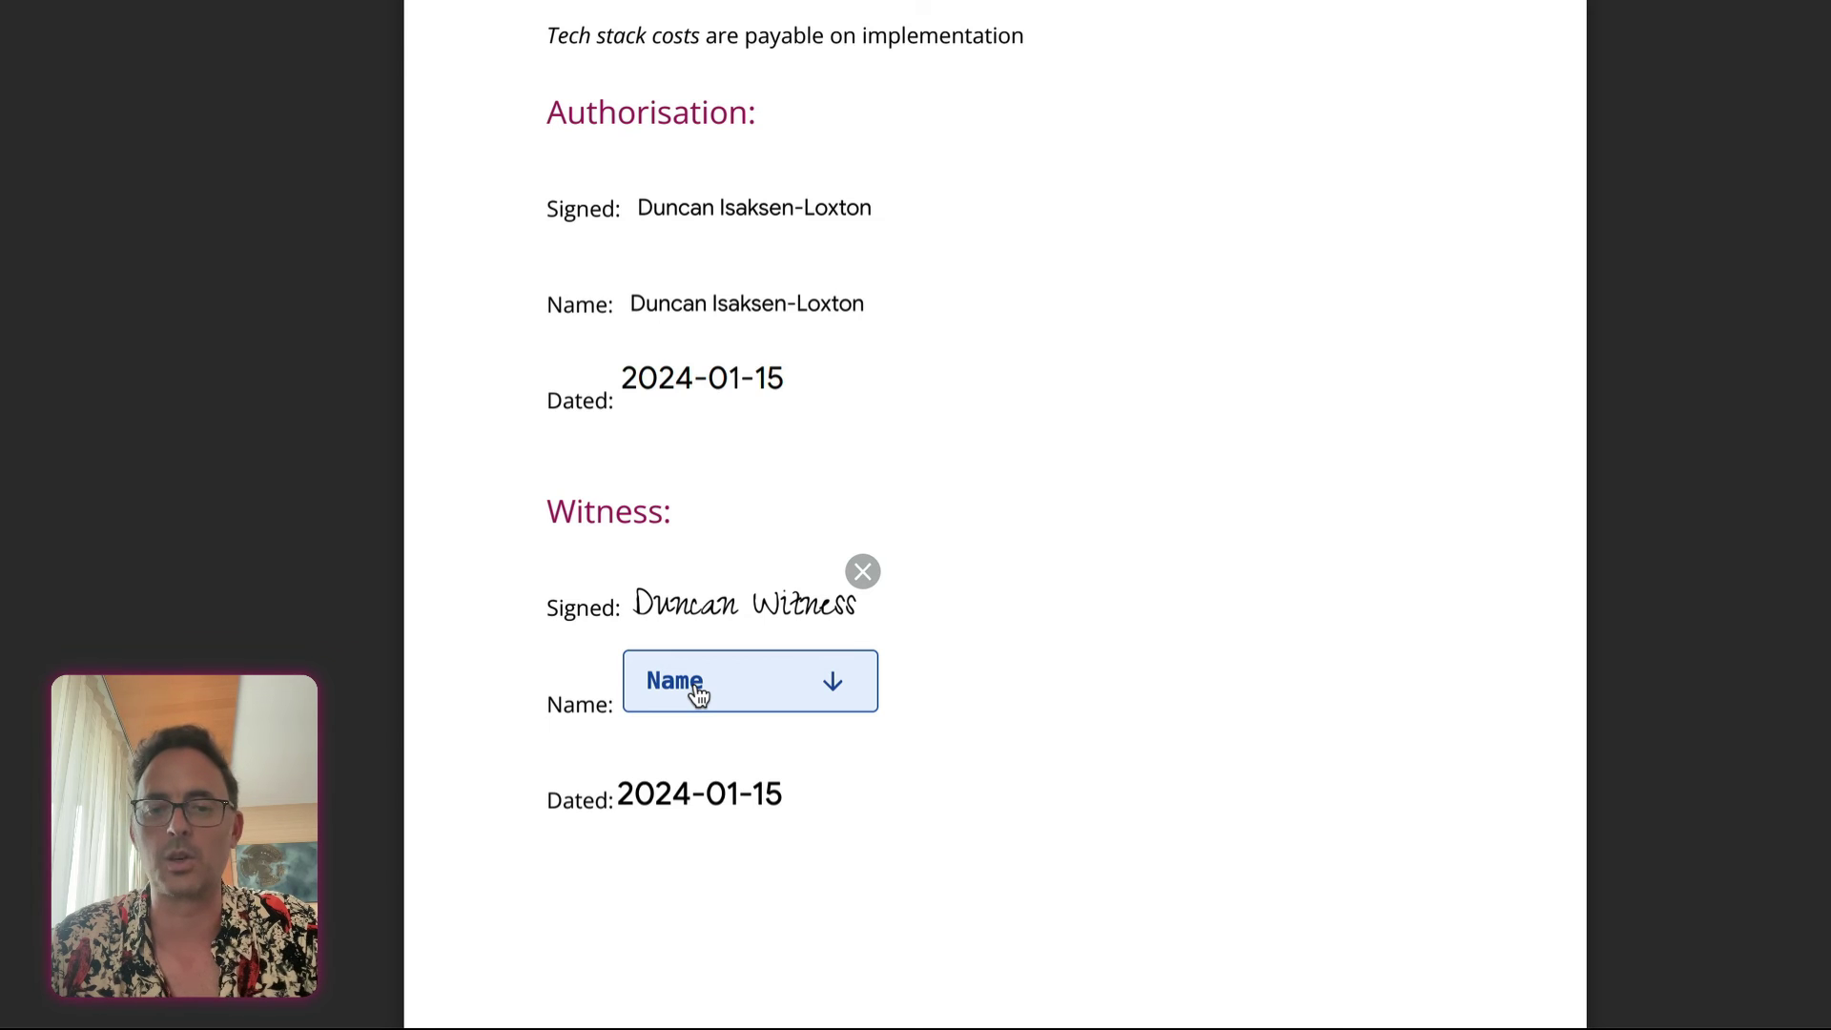
- Fill the witness Name line, clearing and re-adding the name entry
click(750, 684)
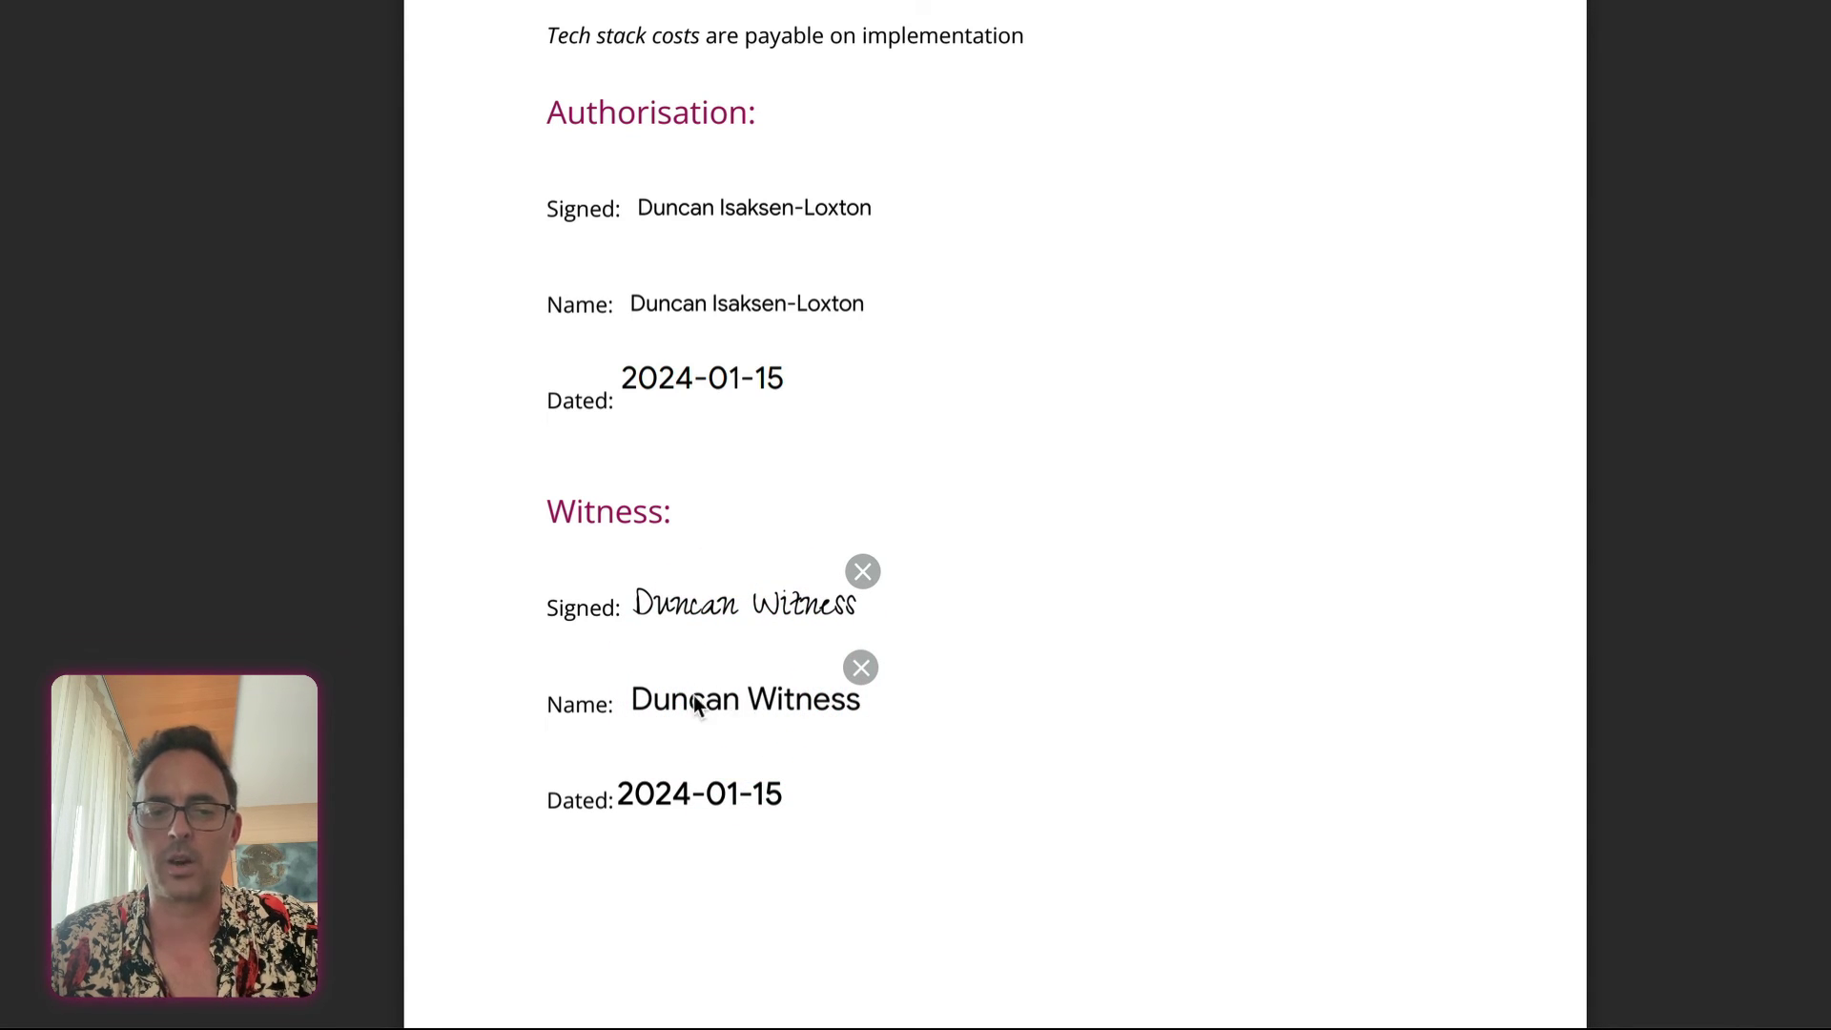
click(861, 669)
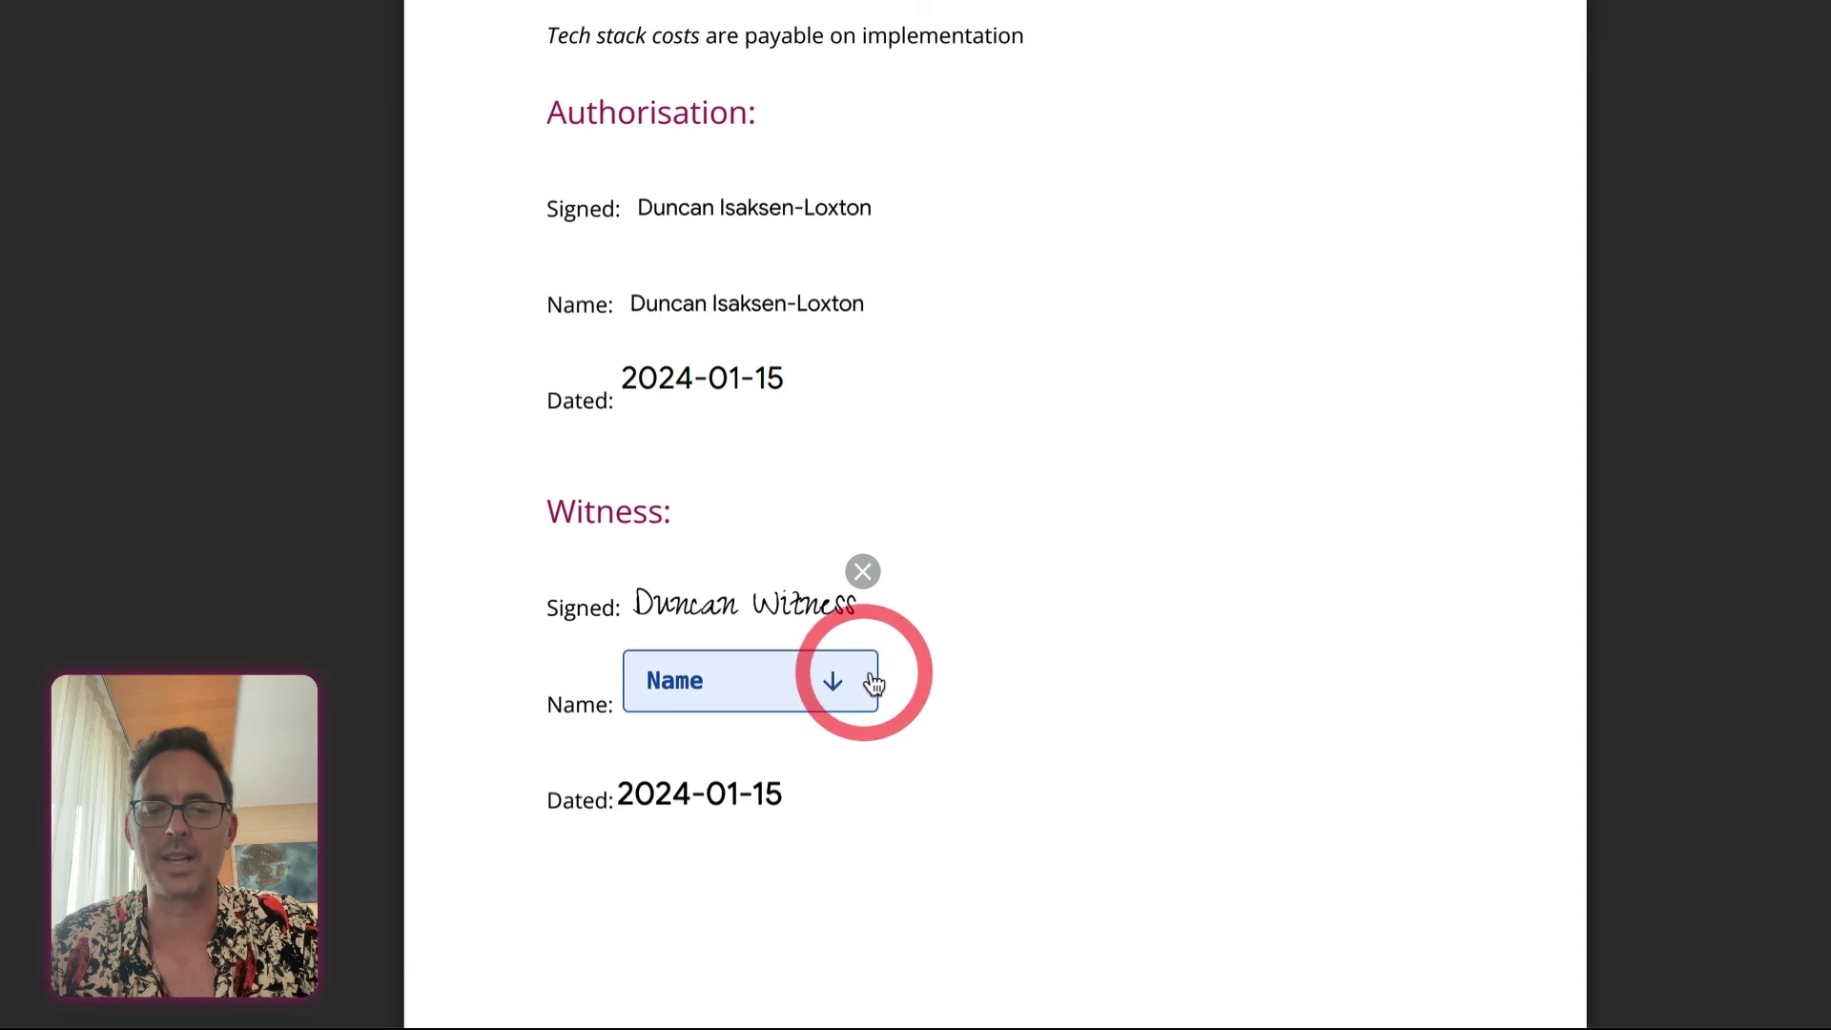
click(794, 690)
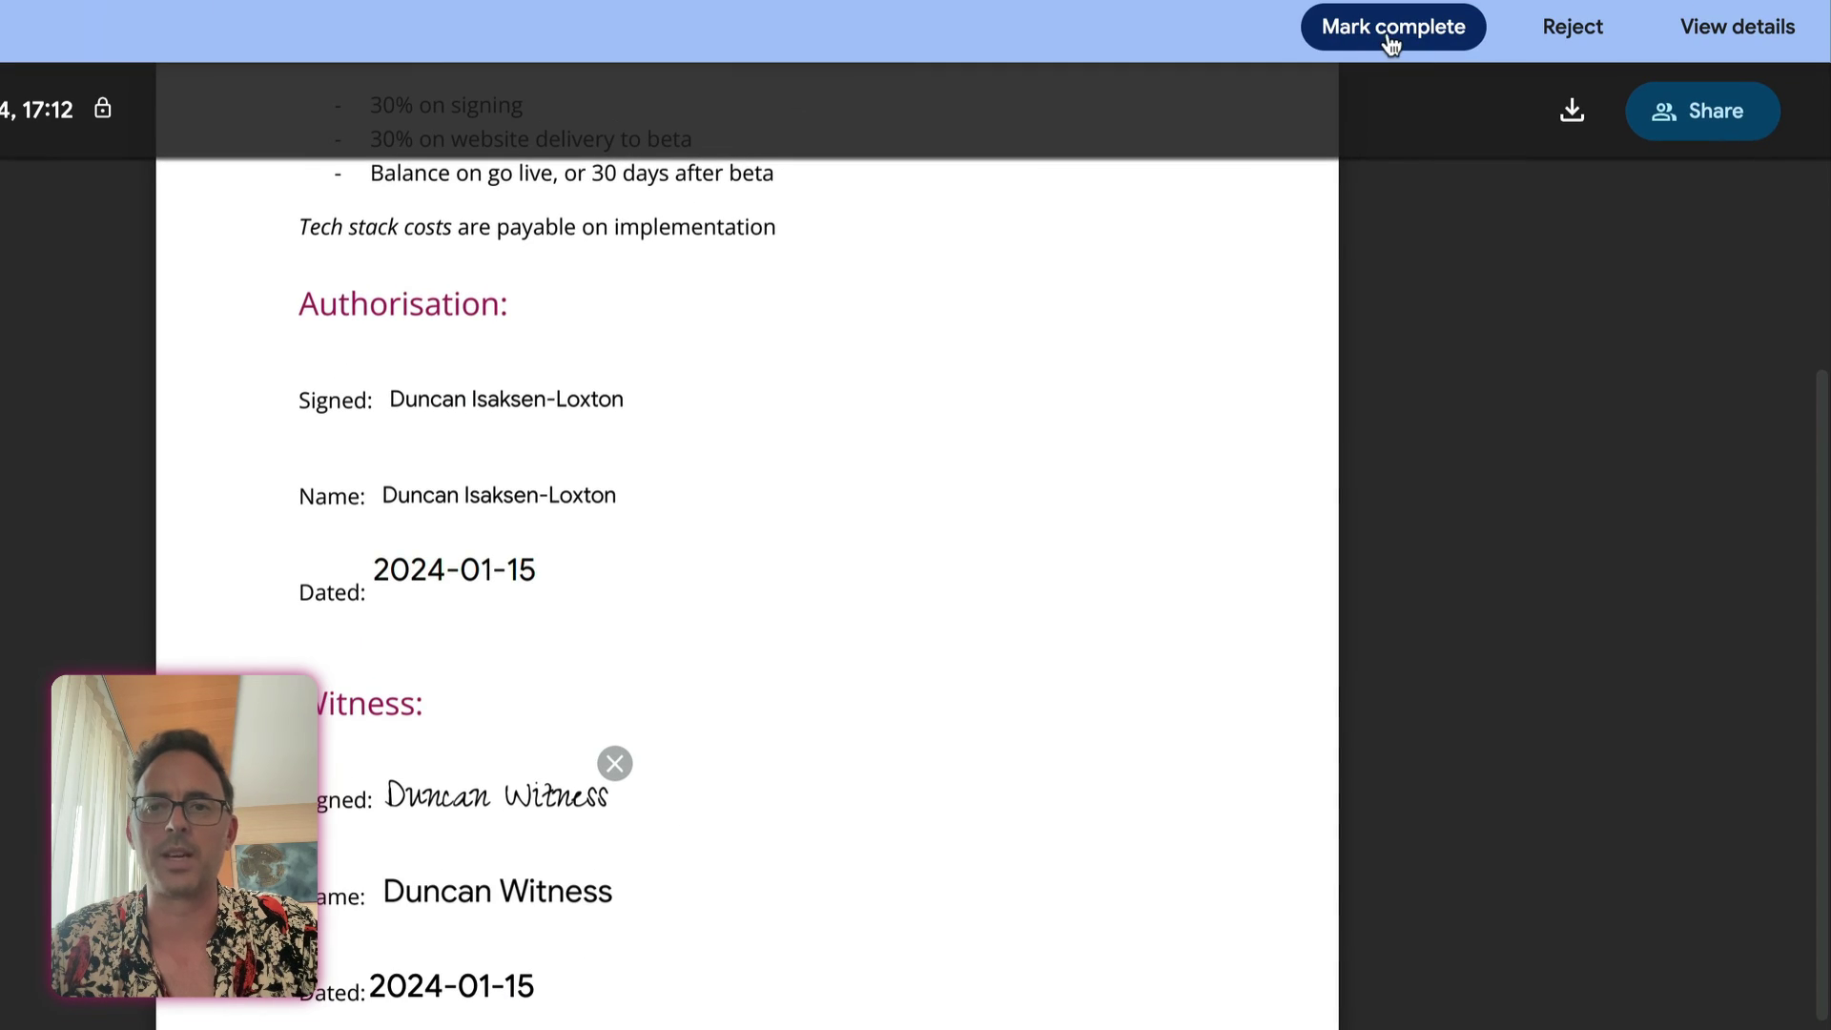
- Mark the witness signing complete, accept the eSignature beta terms, and close the signing window
click(1416, 29)
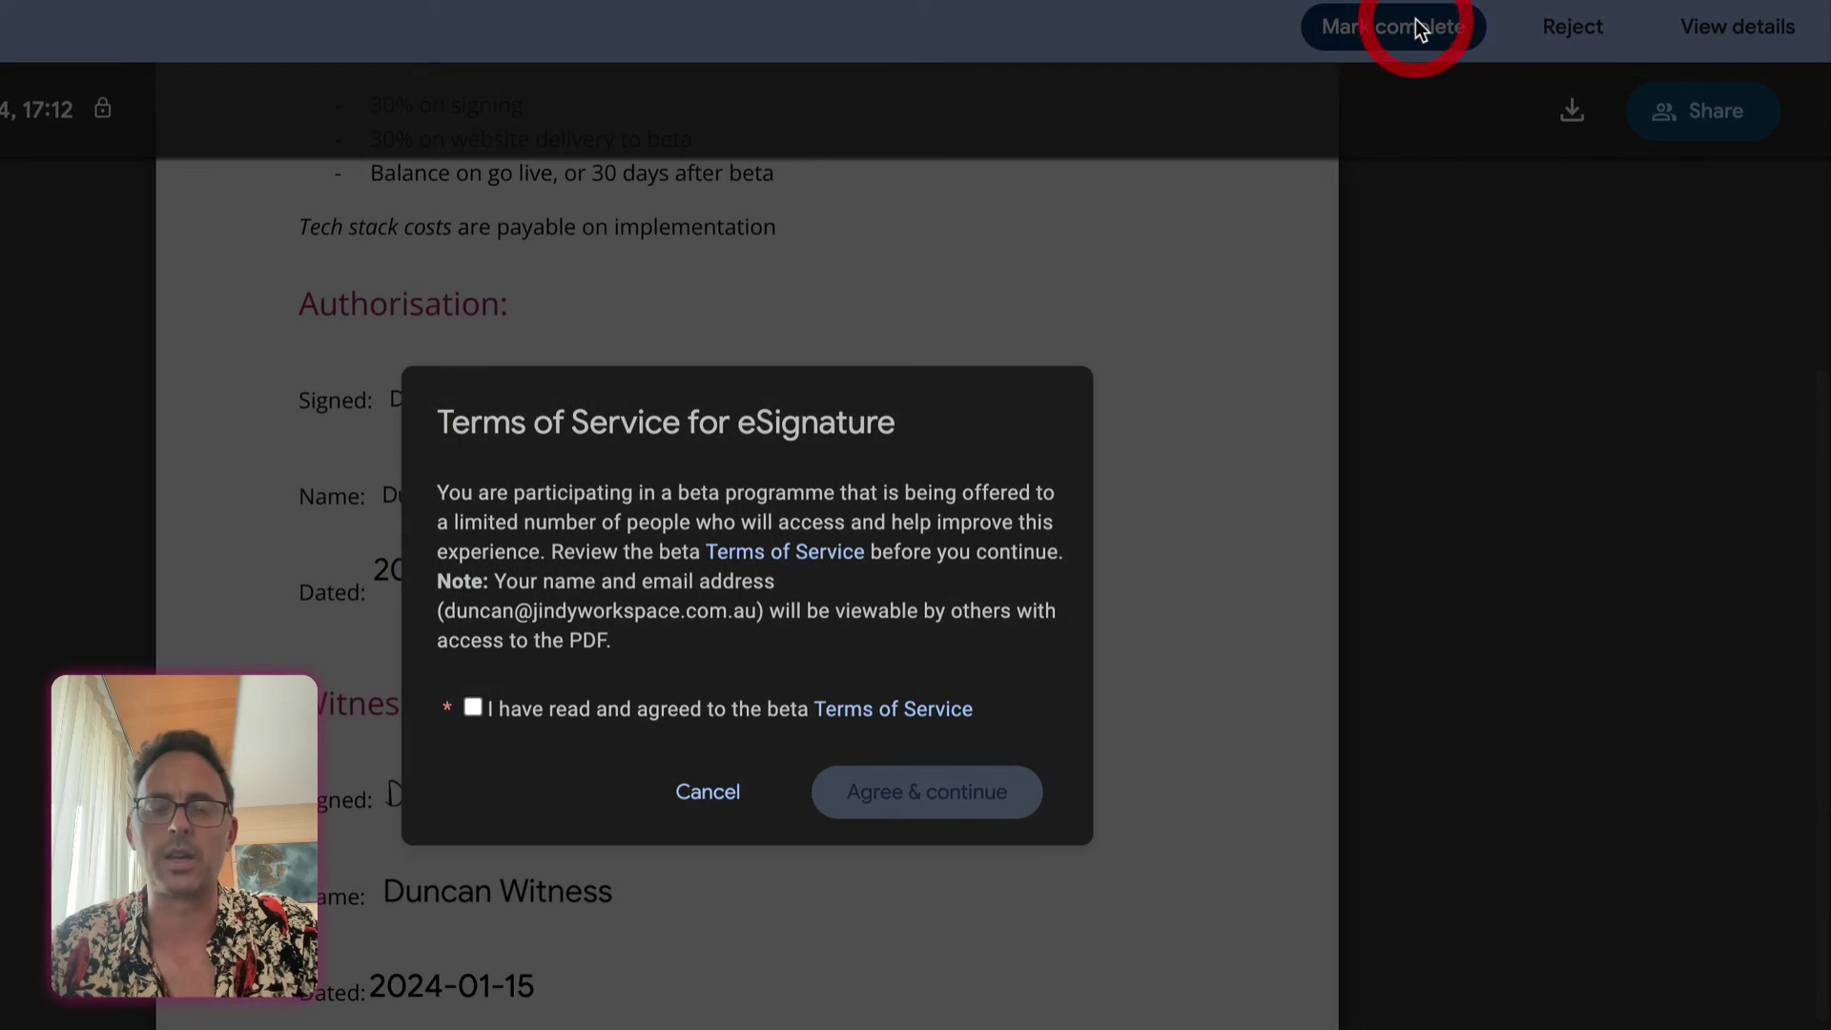
click(472, 706)
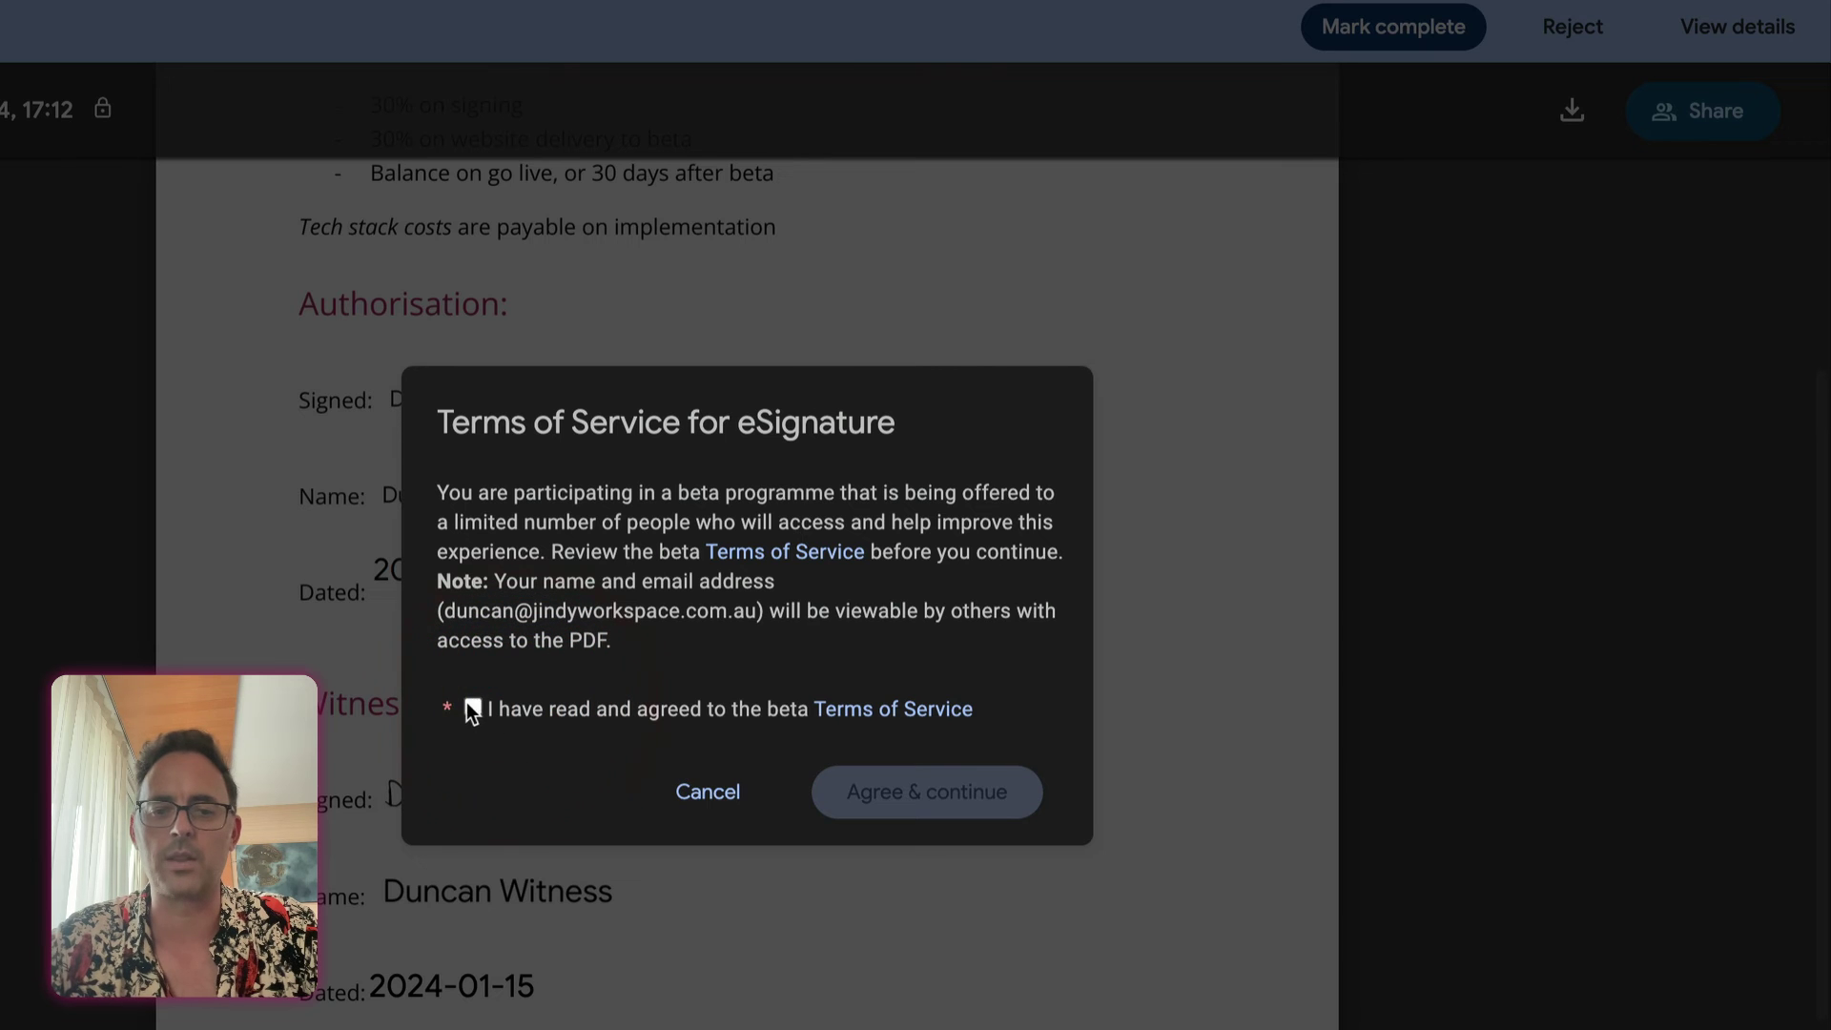
click(896, 791)
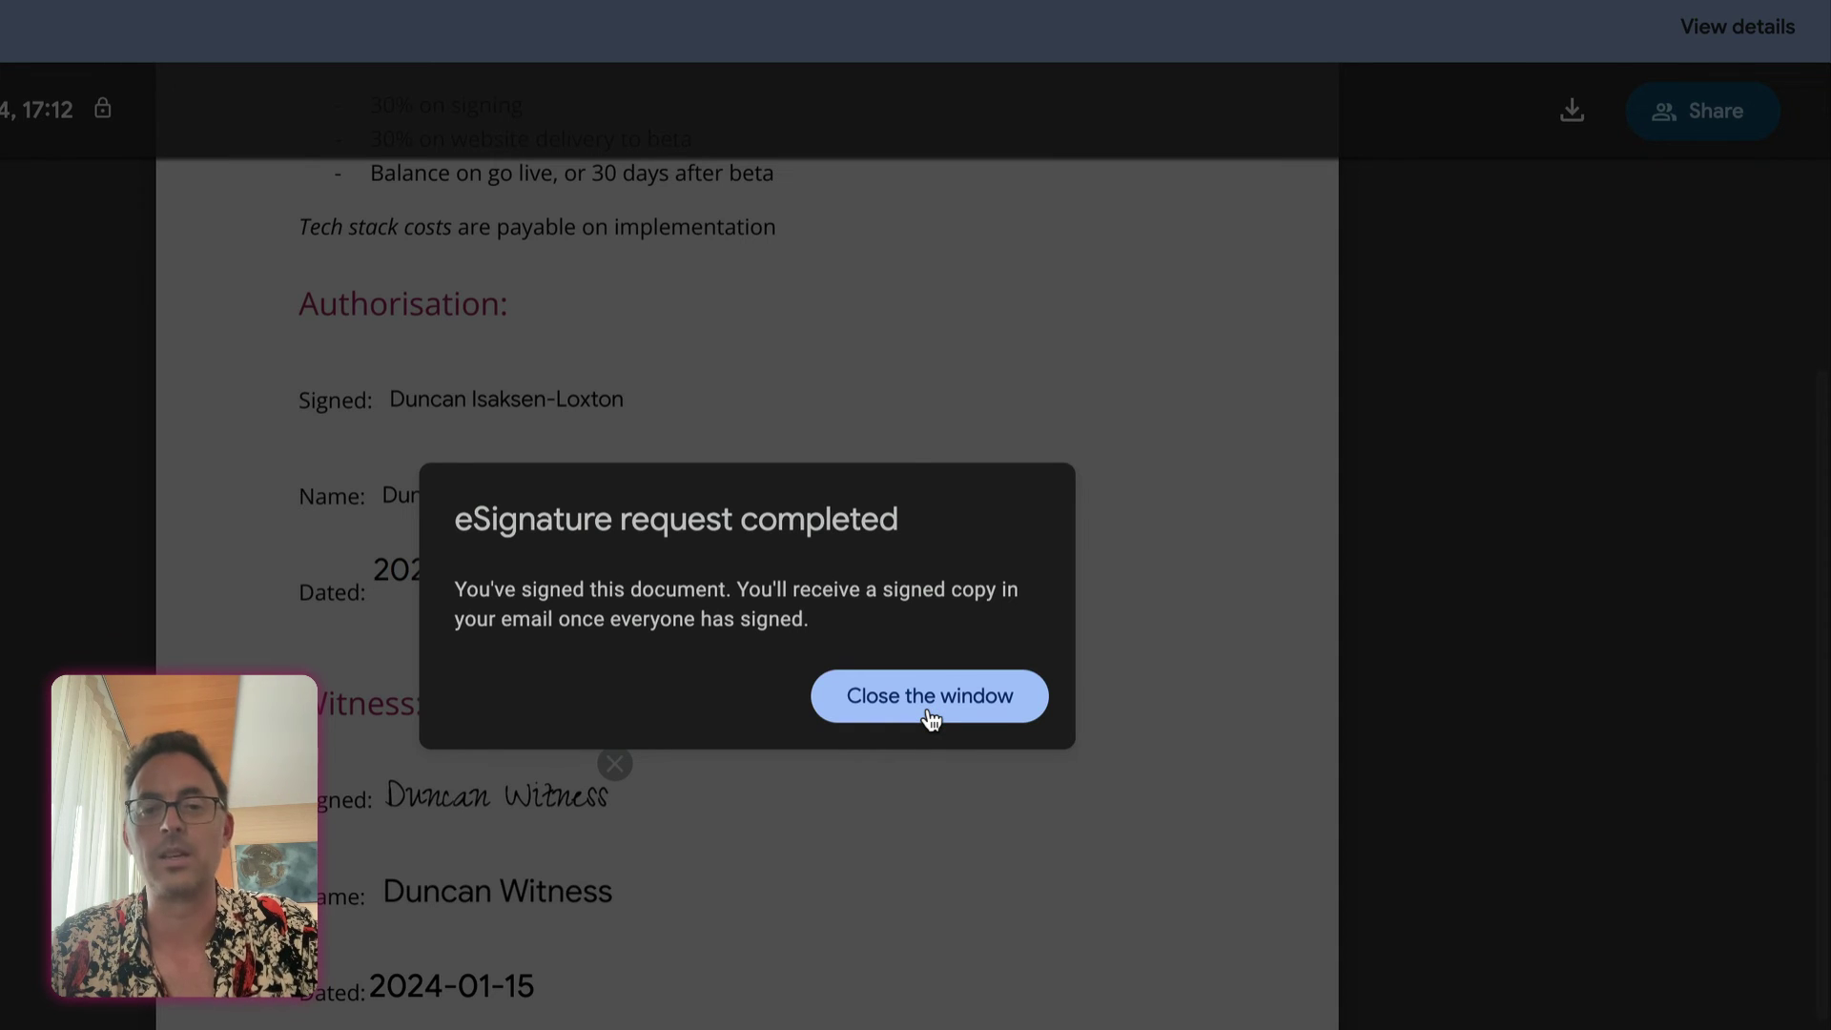
click(927, 713)
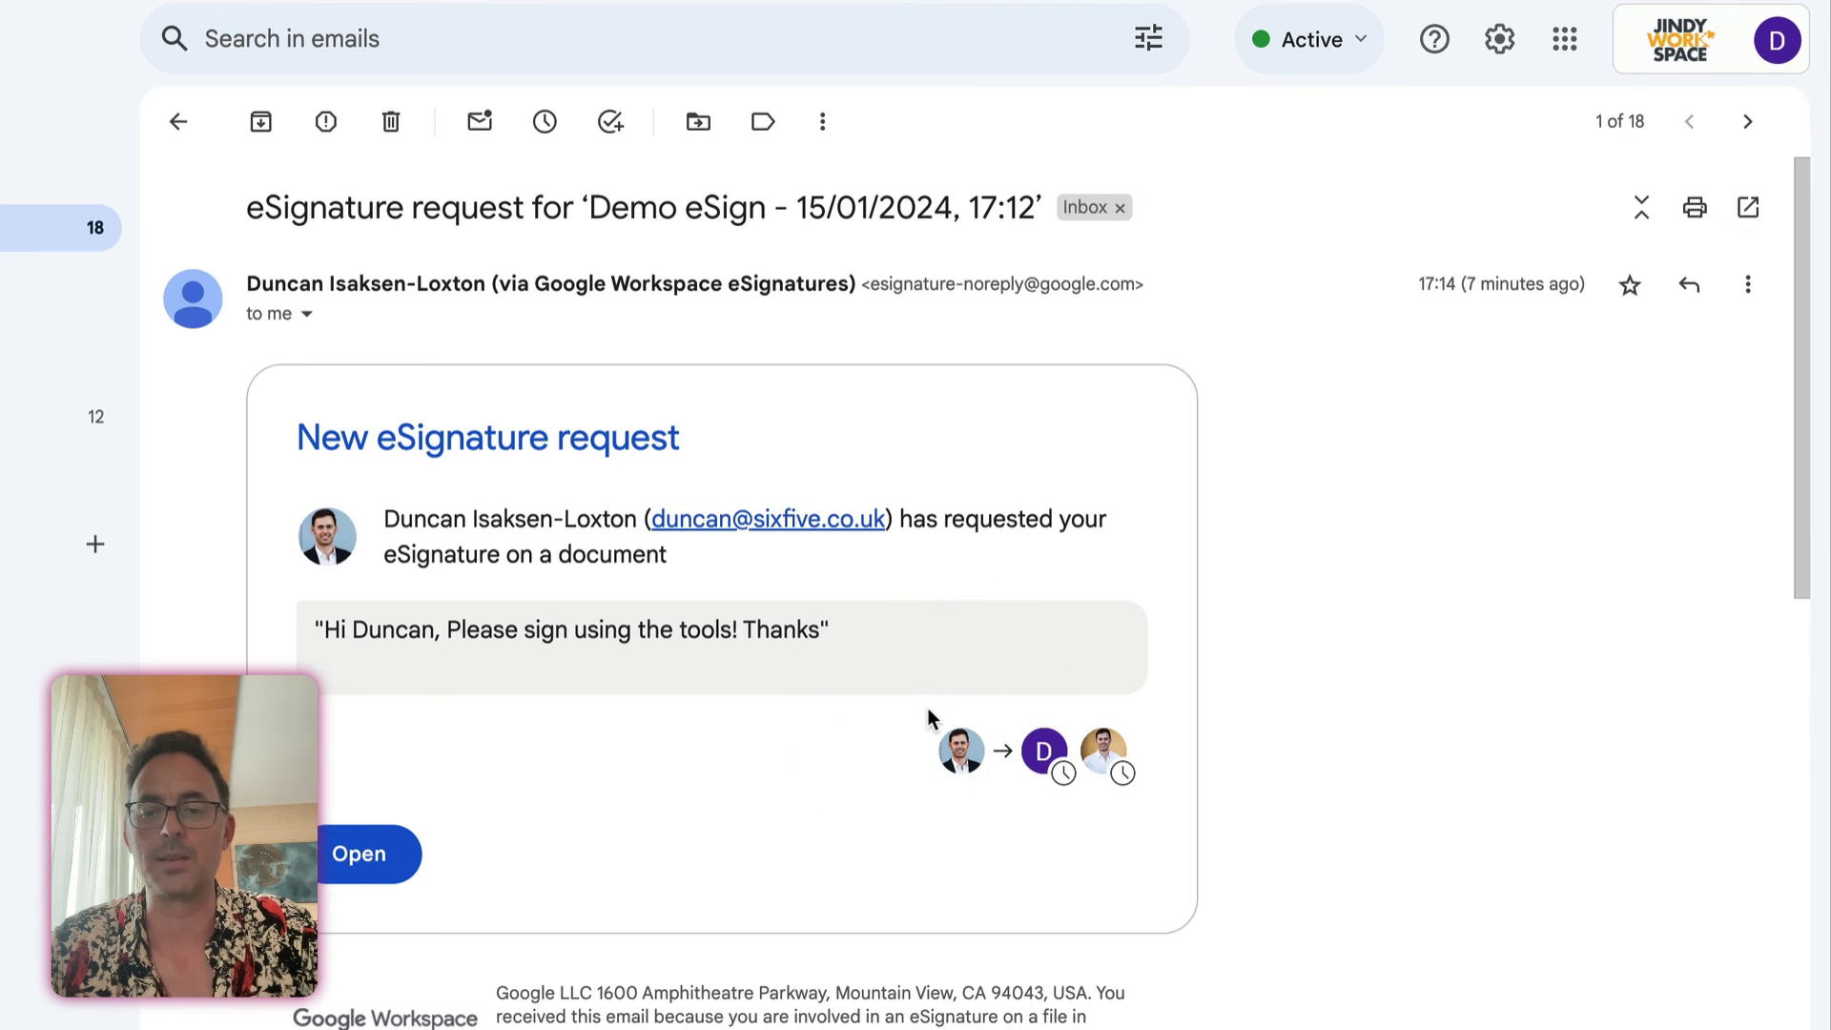
- Open the 'eSignature completed' email and preview its signed Demo eSign PDF attachment
click(1468, 771)
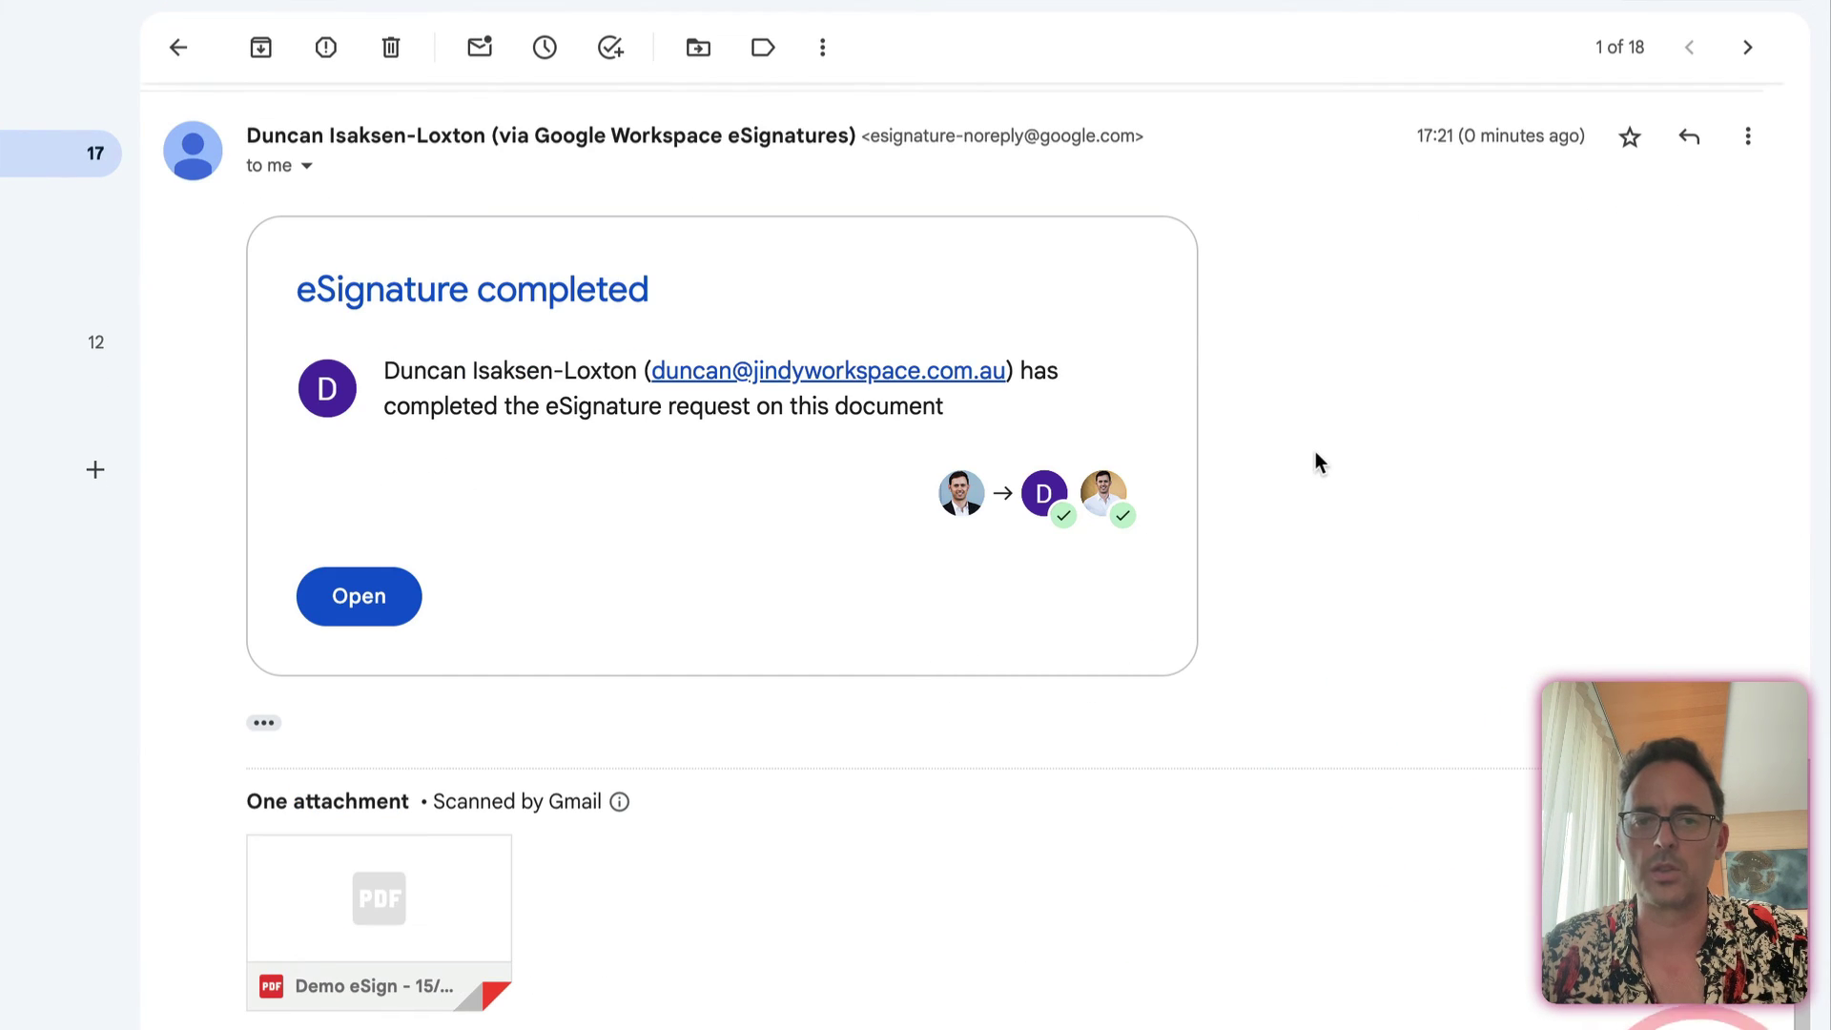
click(1314, 458)
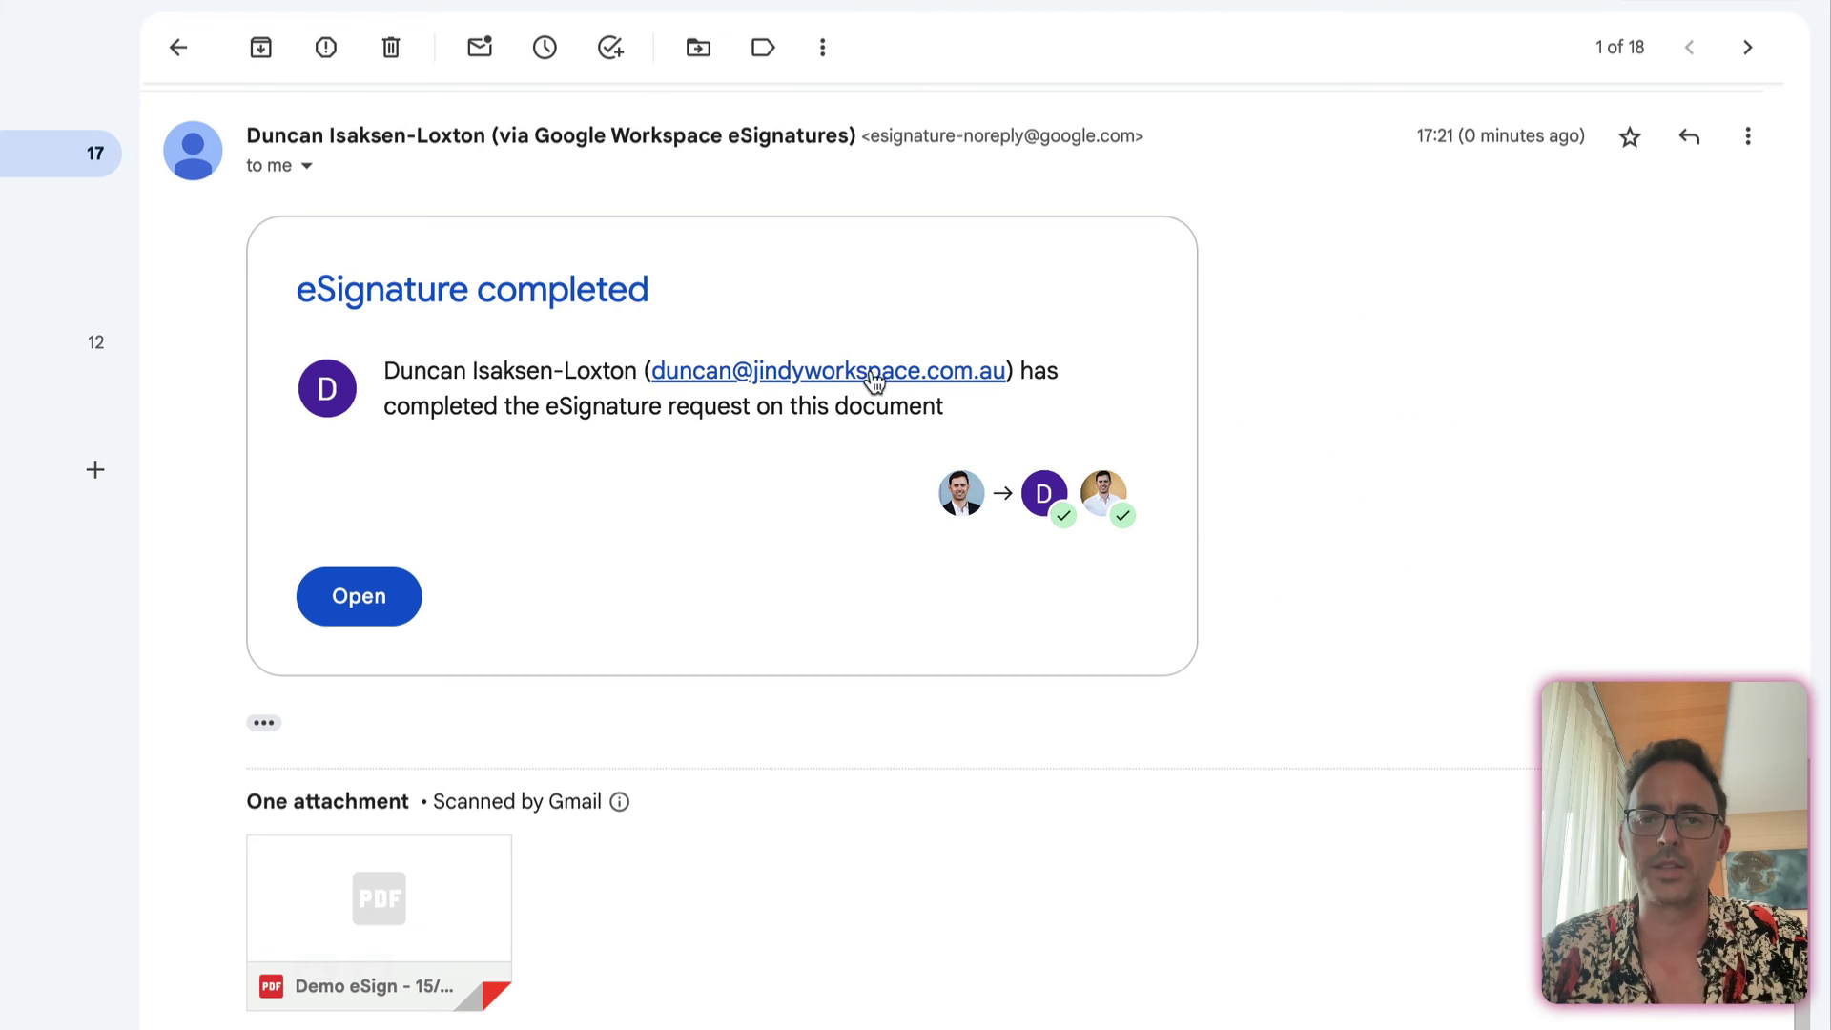
mouse_move(406, 925)
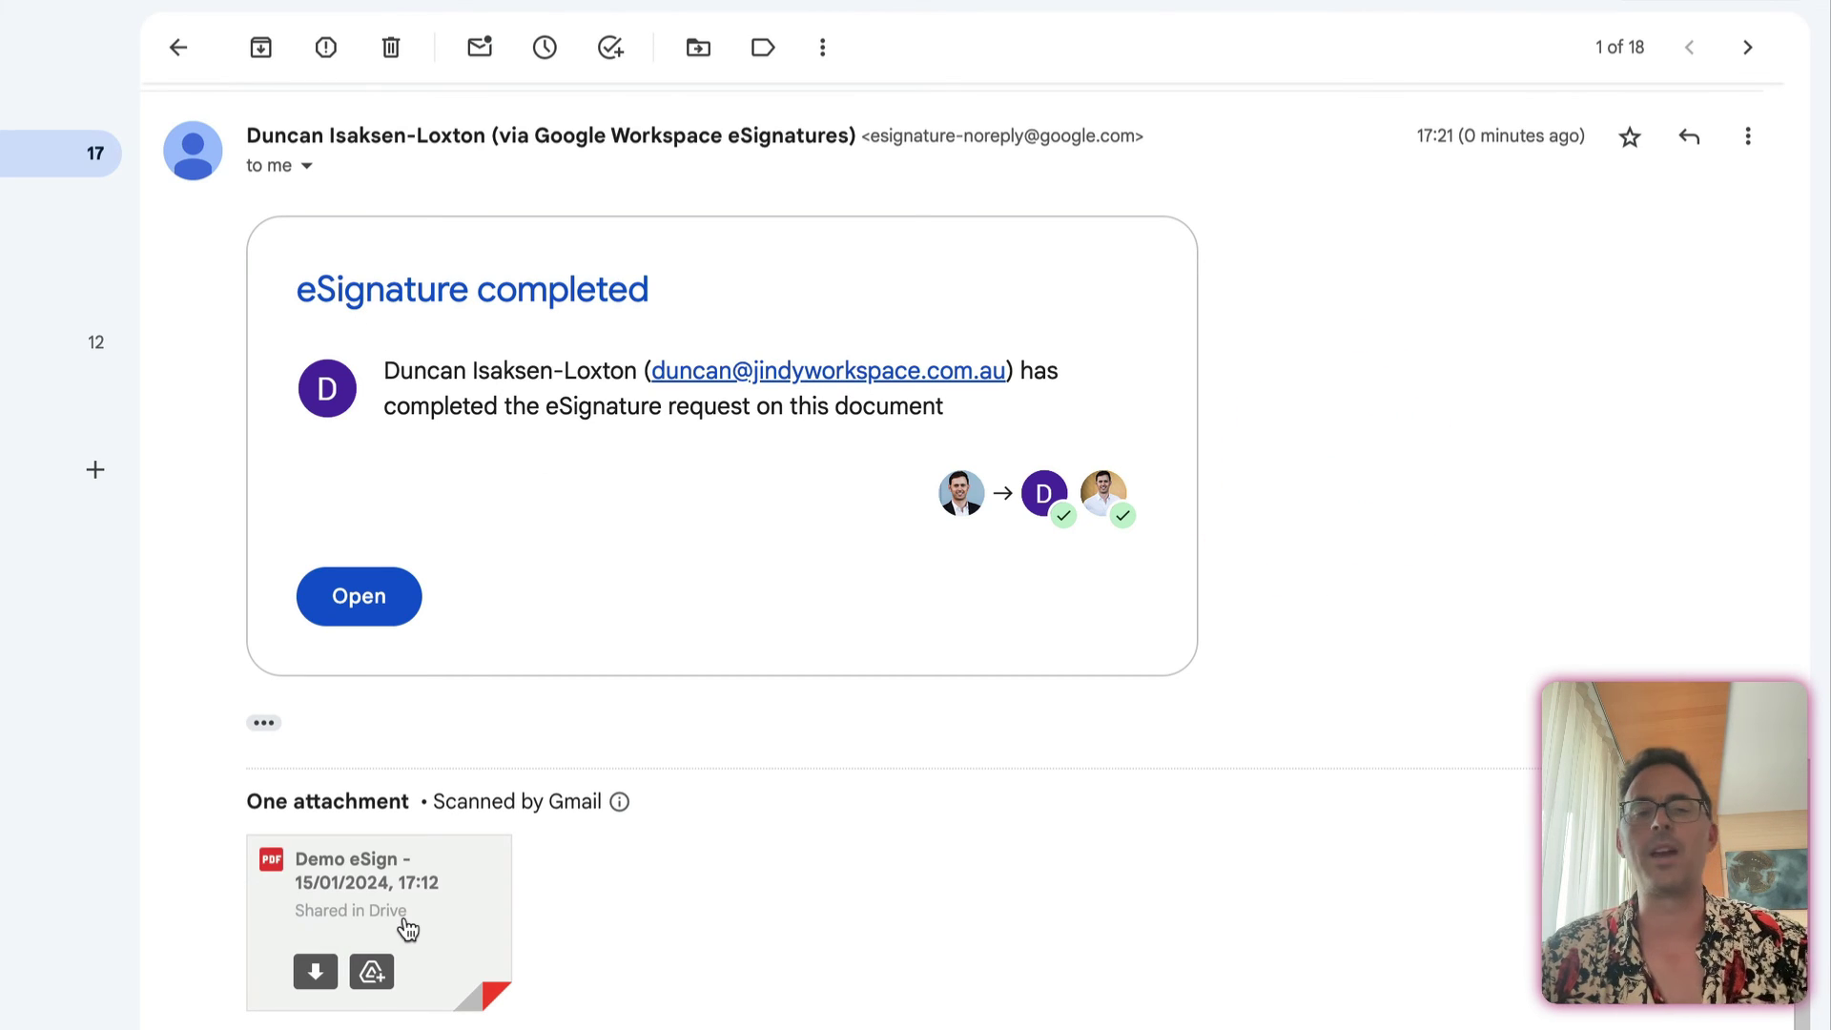
click(408, 920)
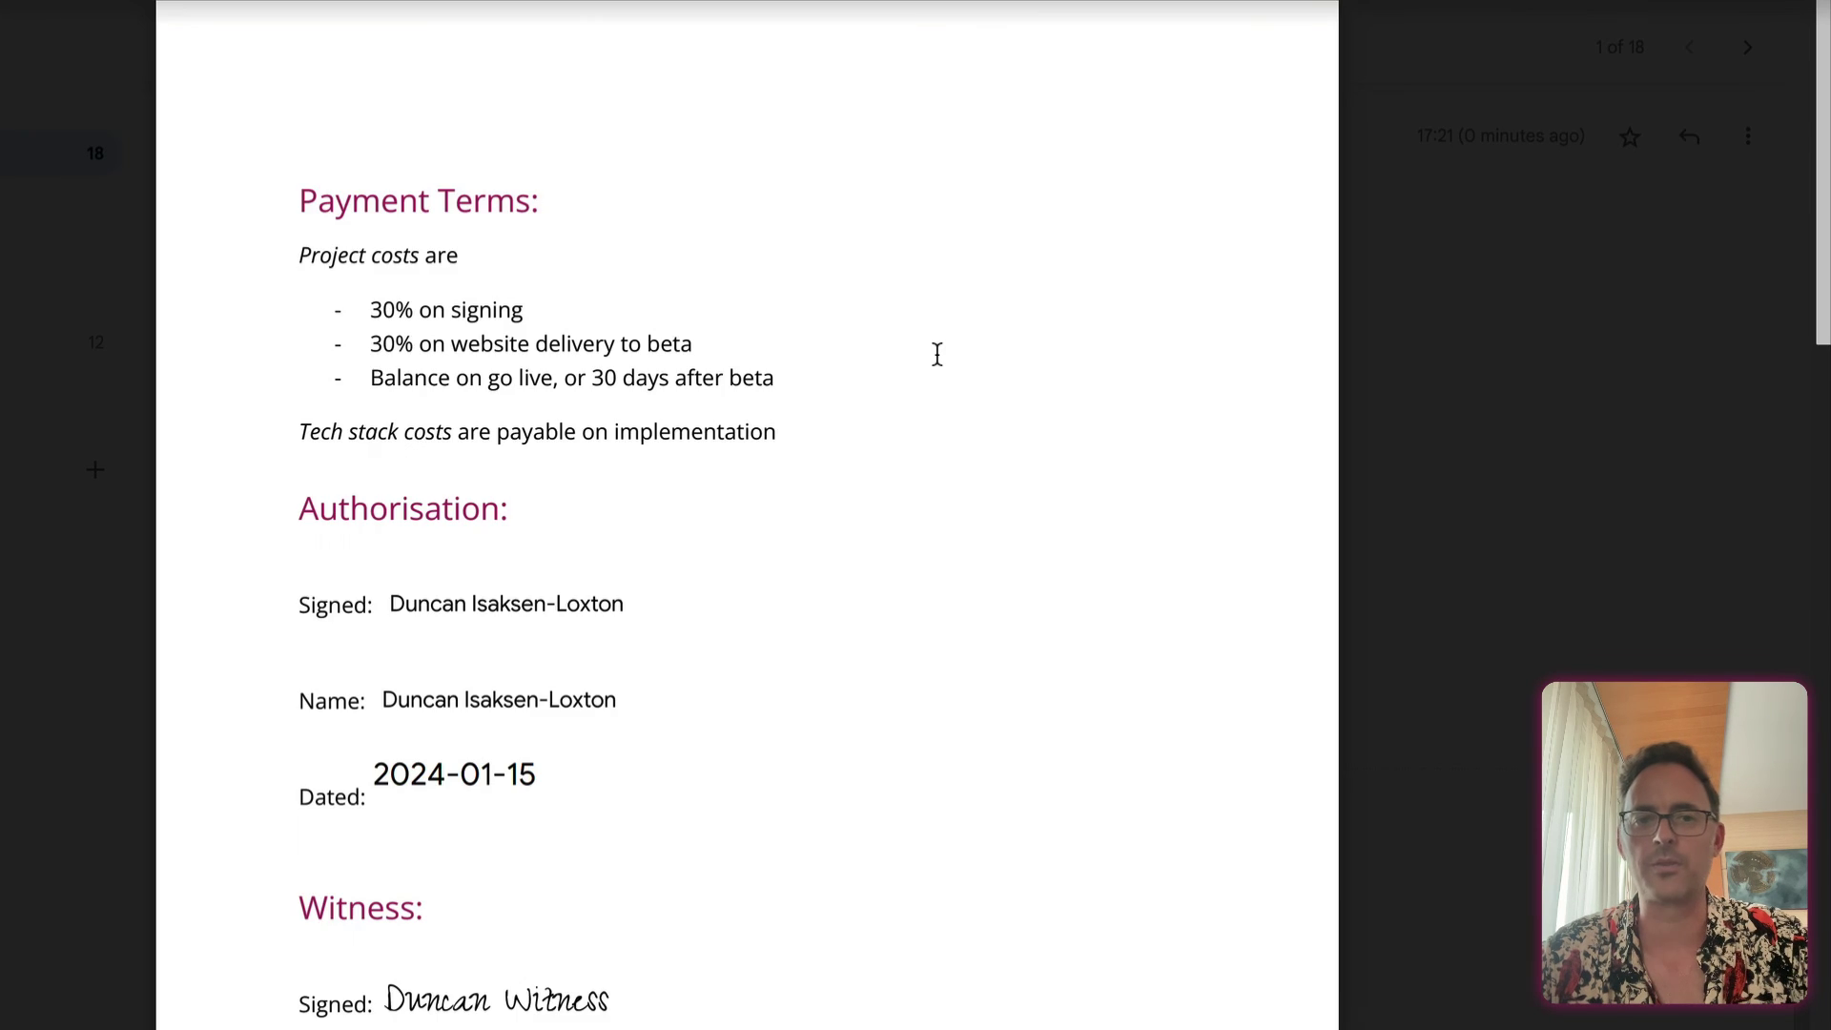
- Scroll through the signed PDF preview to the Witness section and the Audit trail page
scroll(936, 352, down, 6)
scroll(672, 238, up, 2)
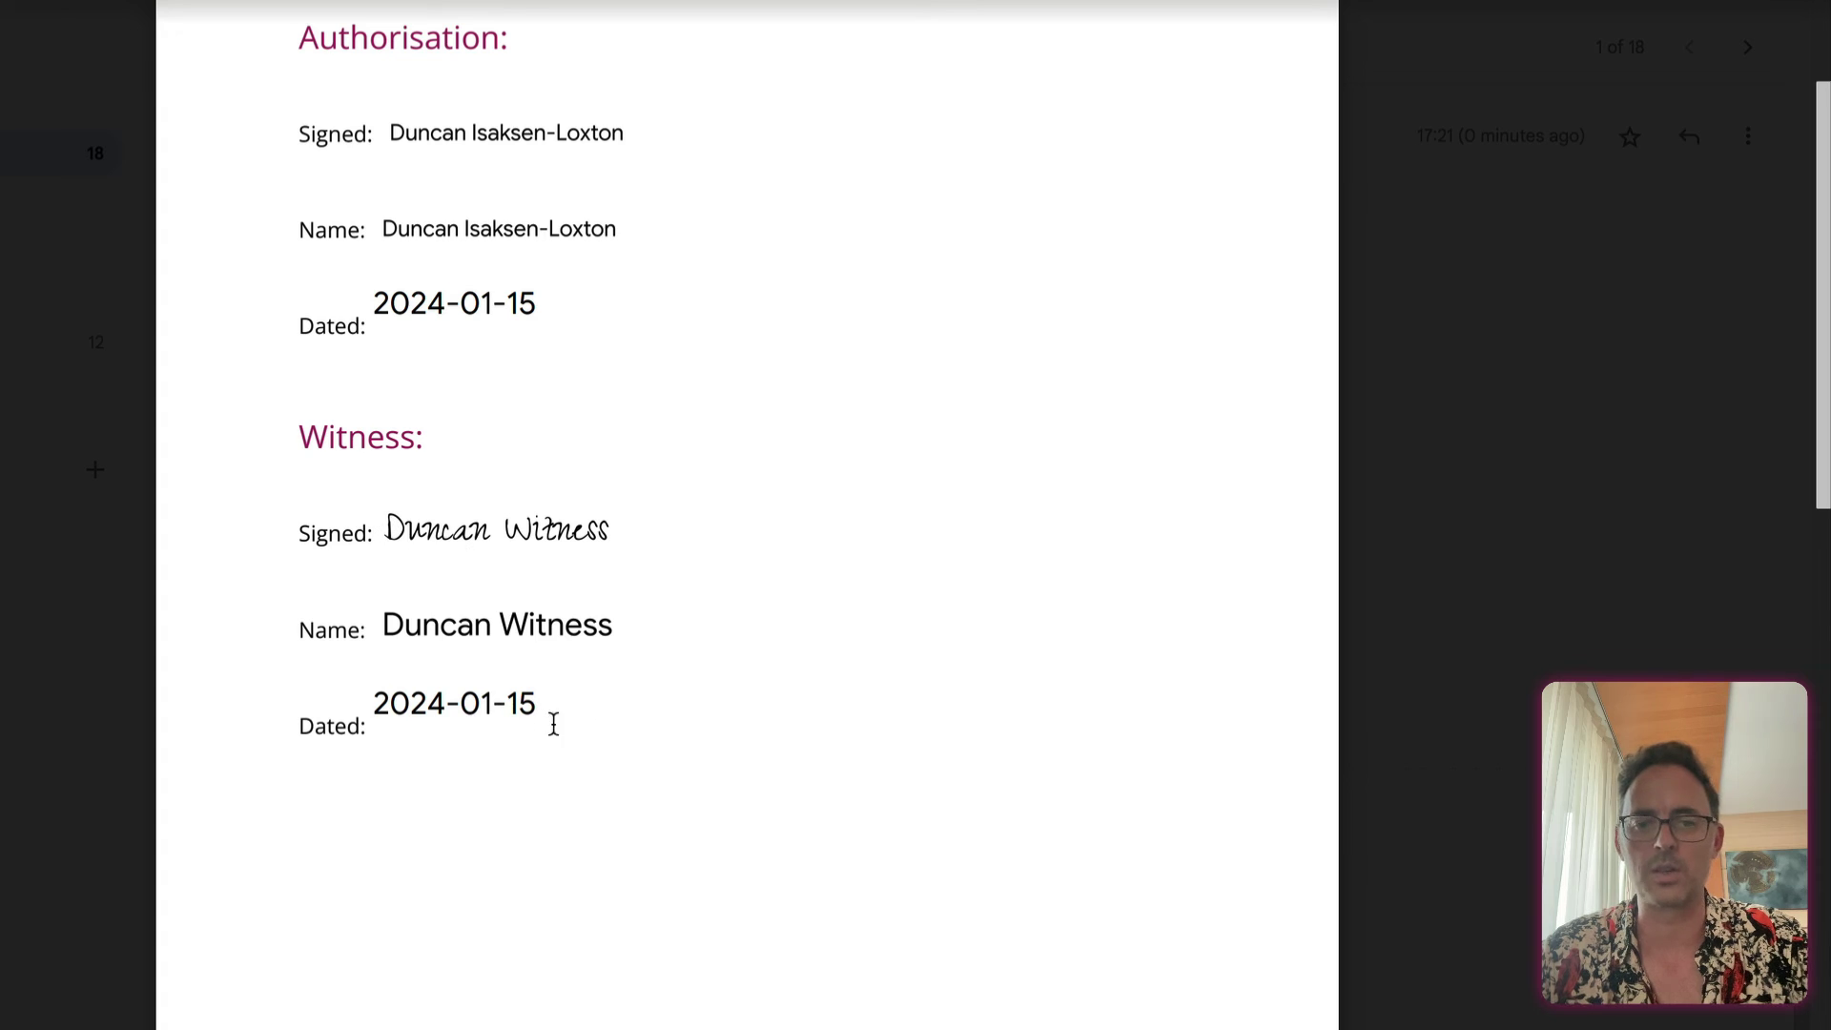
scroll(763, 542, down, 1)
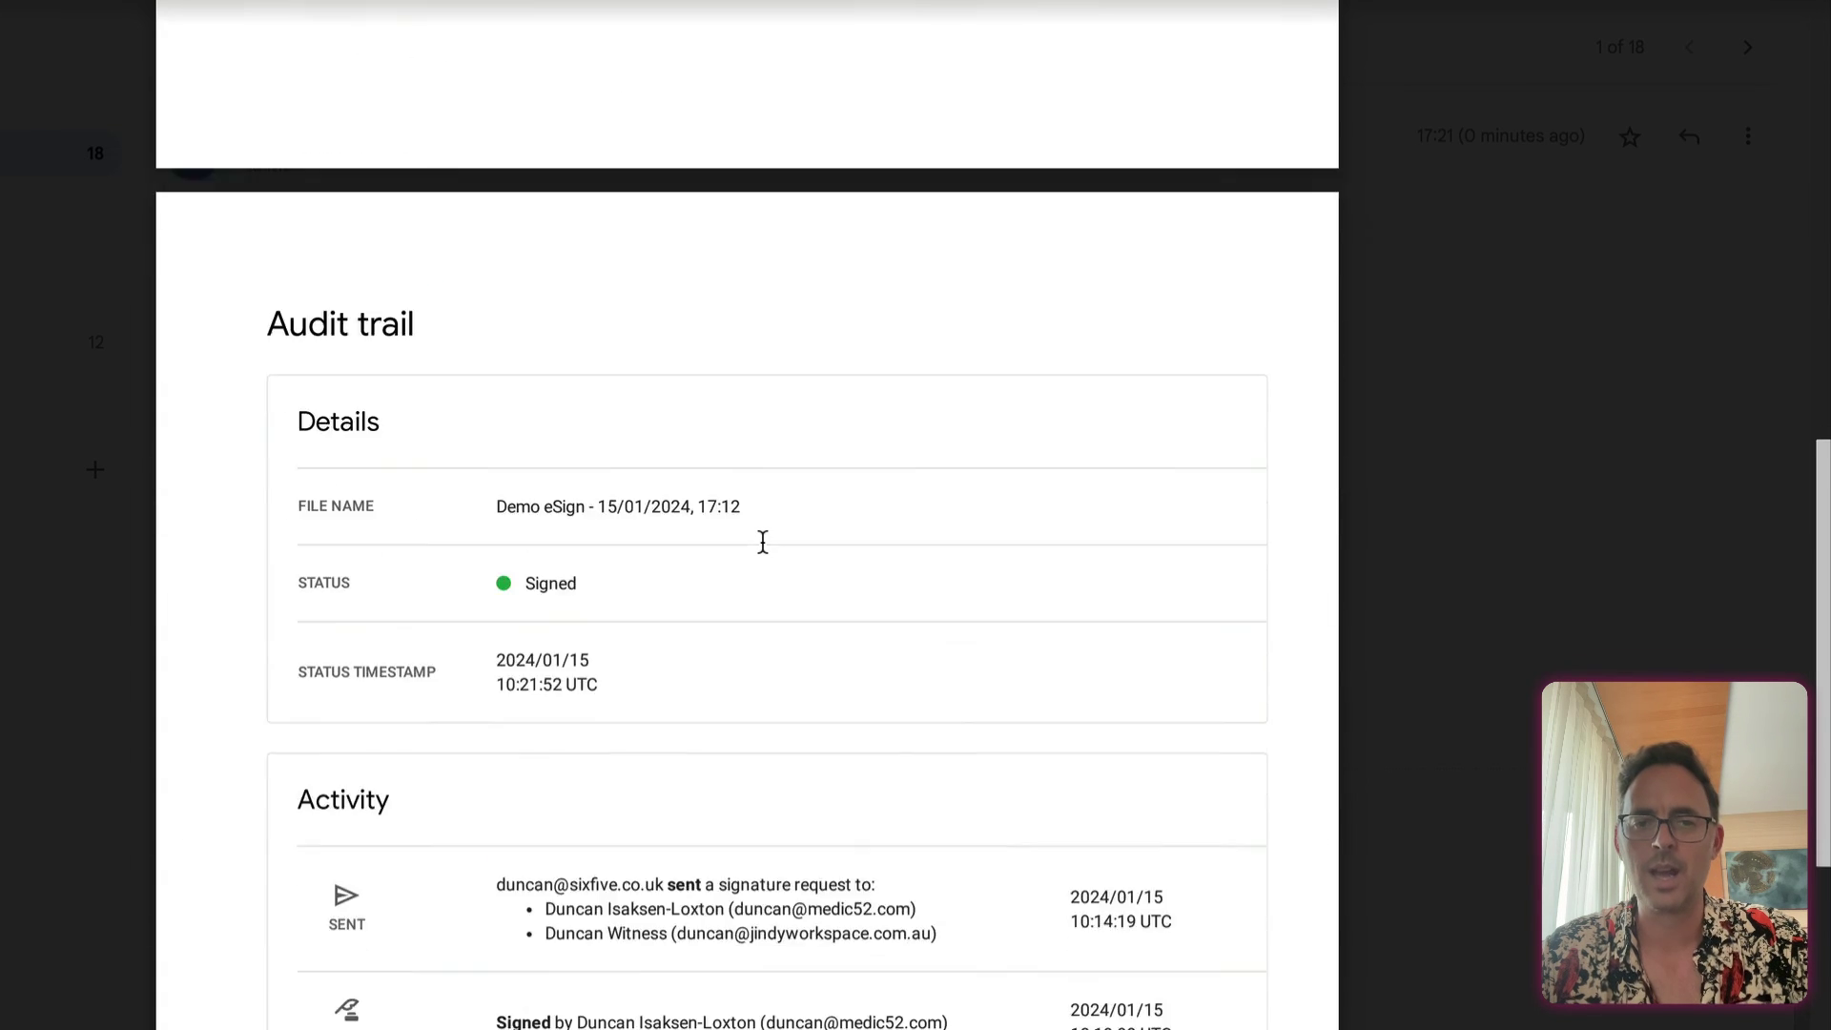
scroll(763, 542, down, 2)
scroll(893, 532, down, 1)
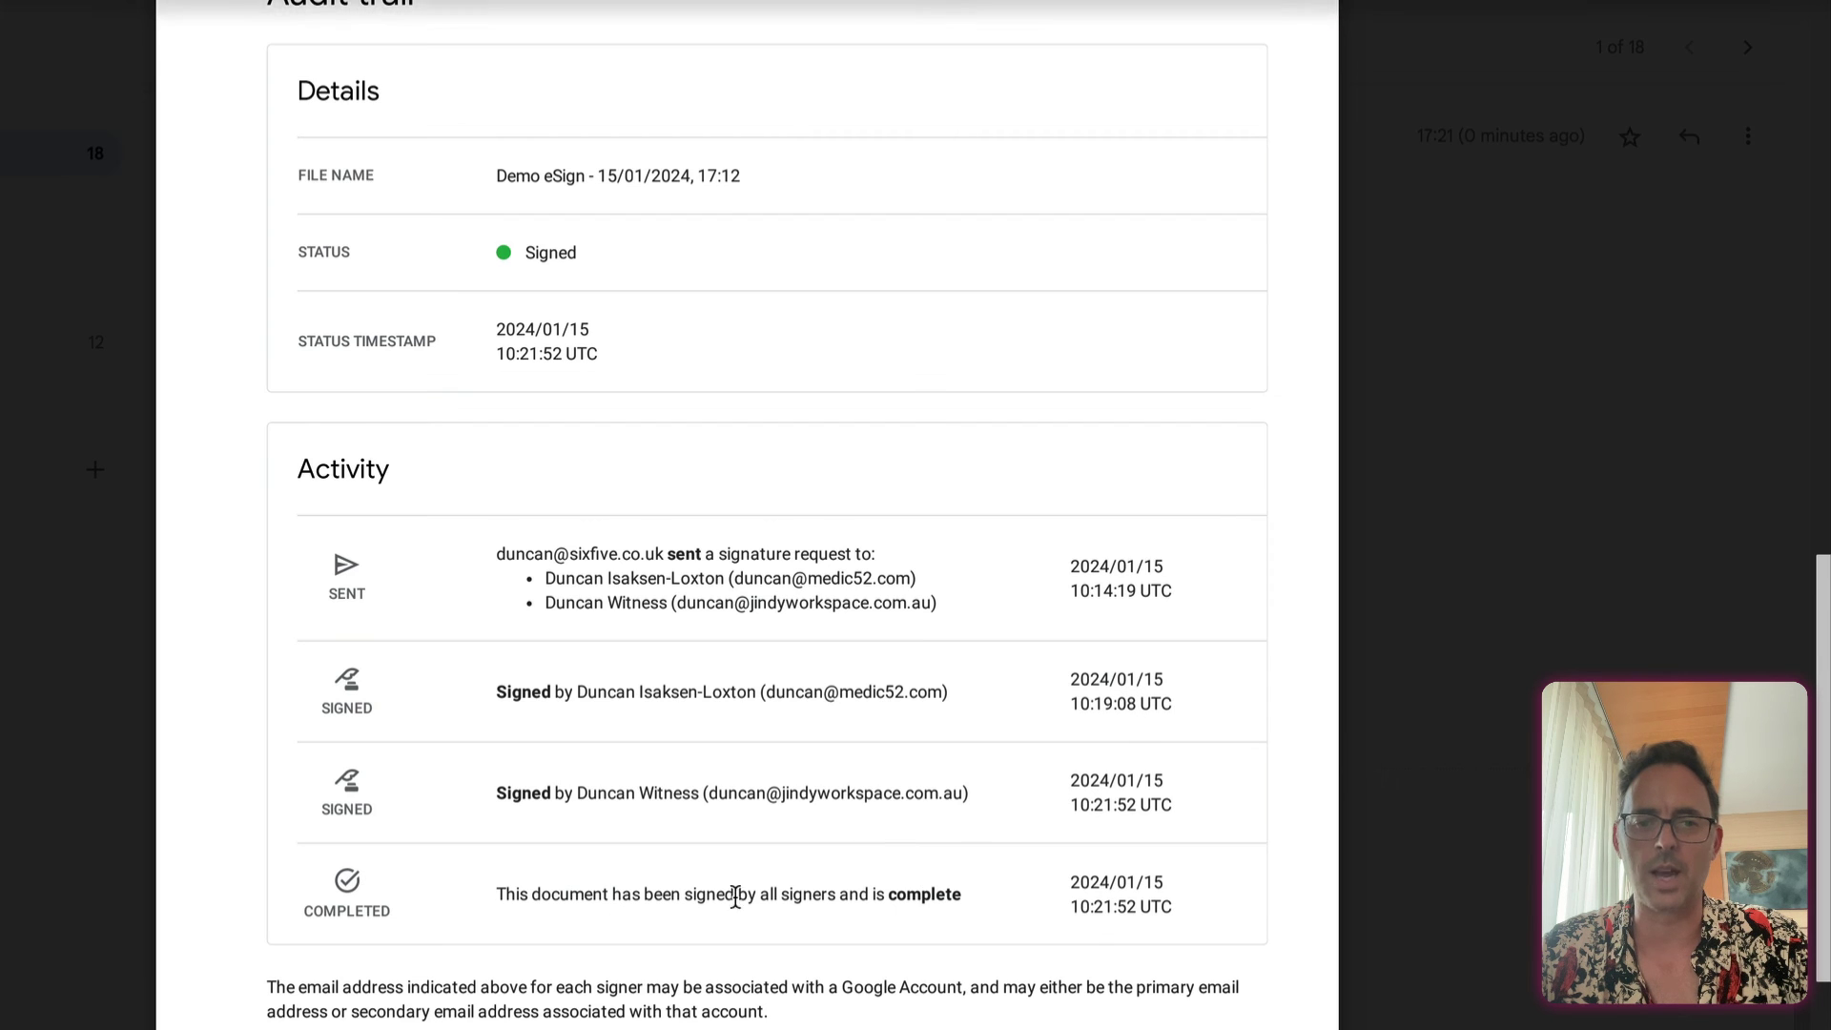
scroll(1013, 883, down, 3)
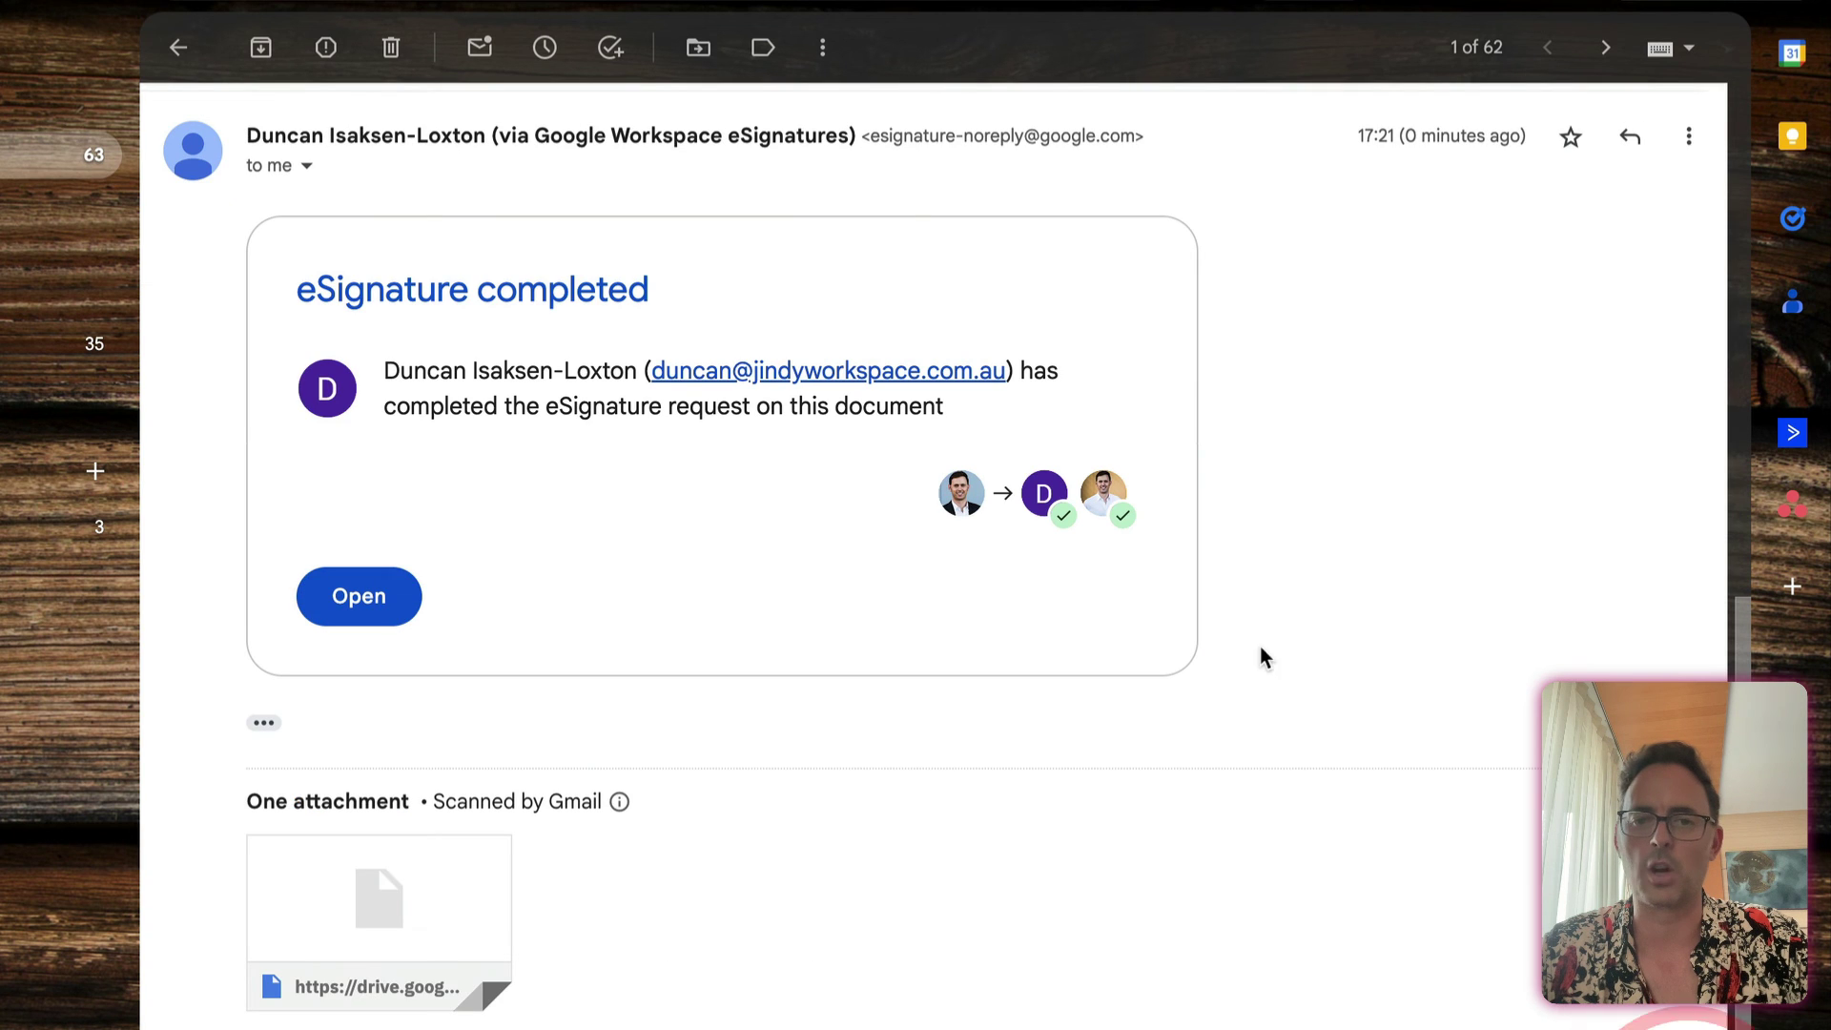
- Scroll between the eSignature signed and completed emails, then preview the attached signed PDF
click(1313, 536)
scroll(1313, 536, down, 1)
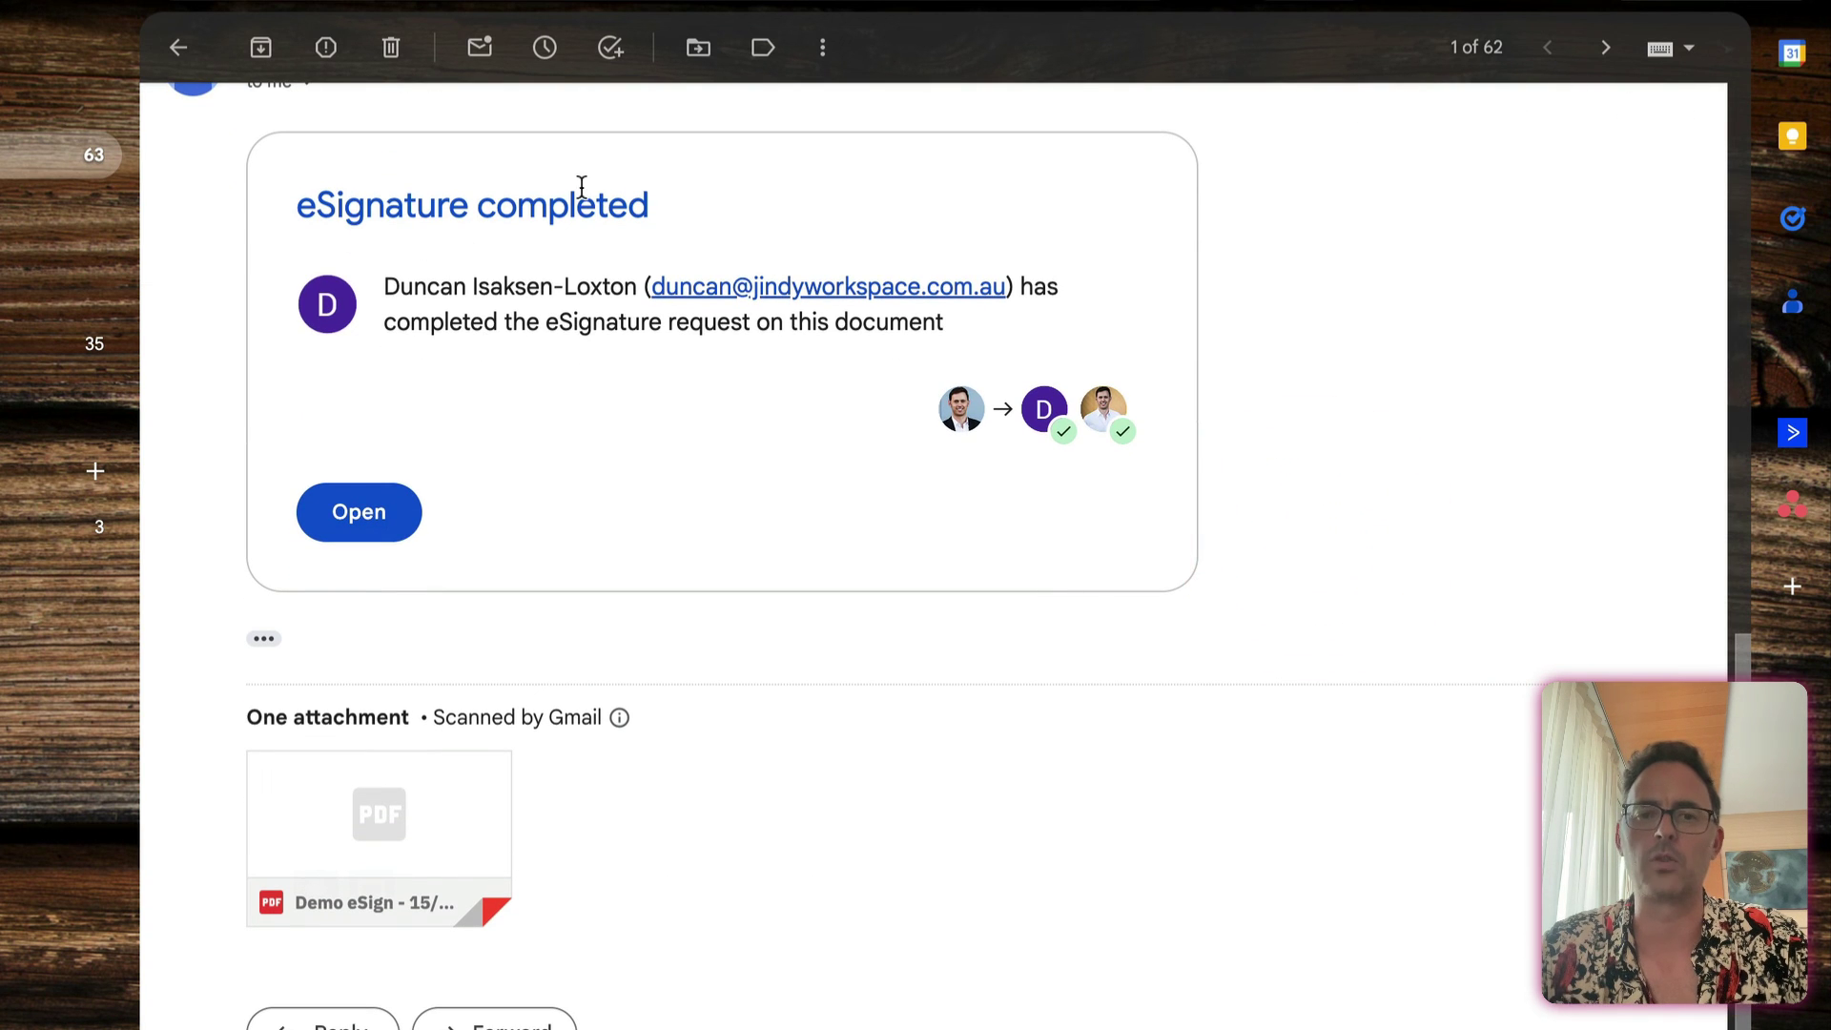
mouse_move(395, 837)
scroll(591, 679, up, 10)
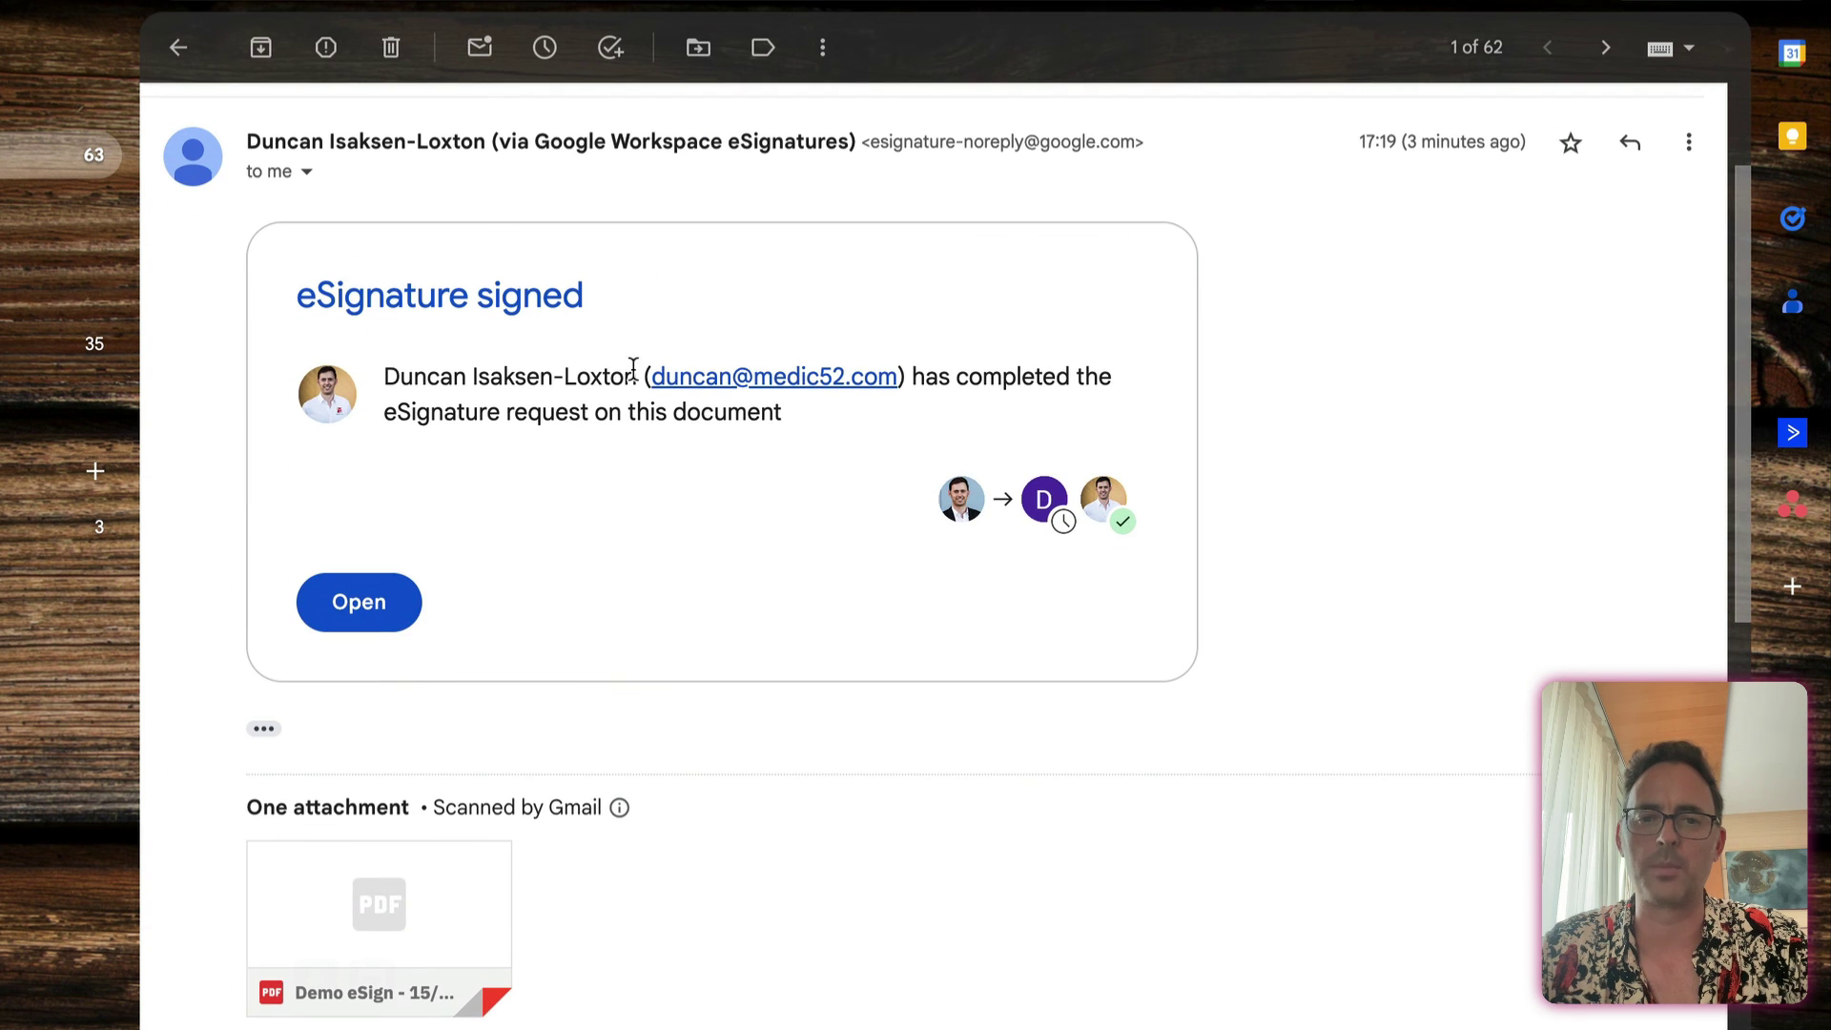
scroll(683, 930, down, 10)
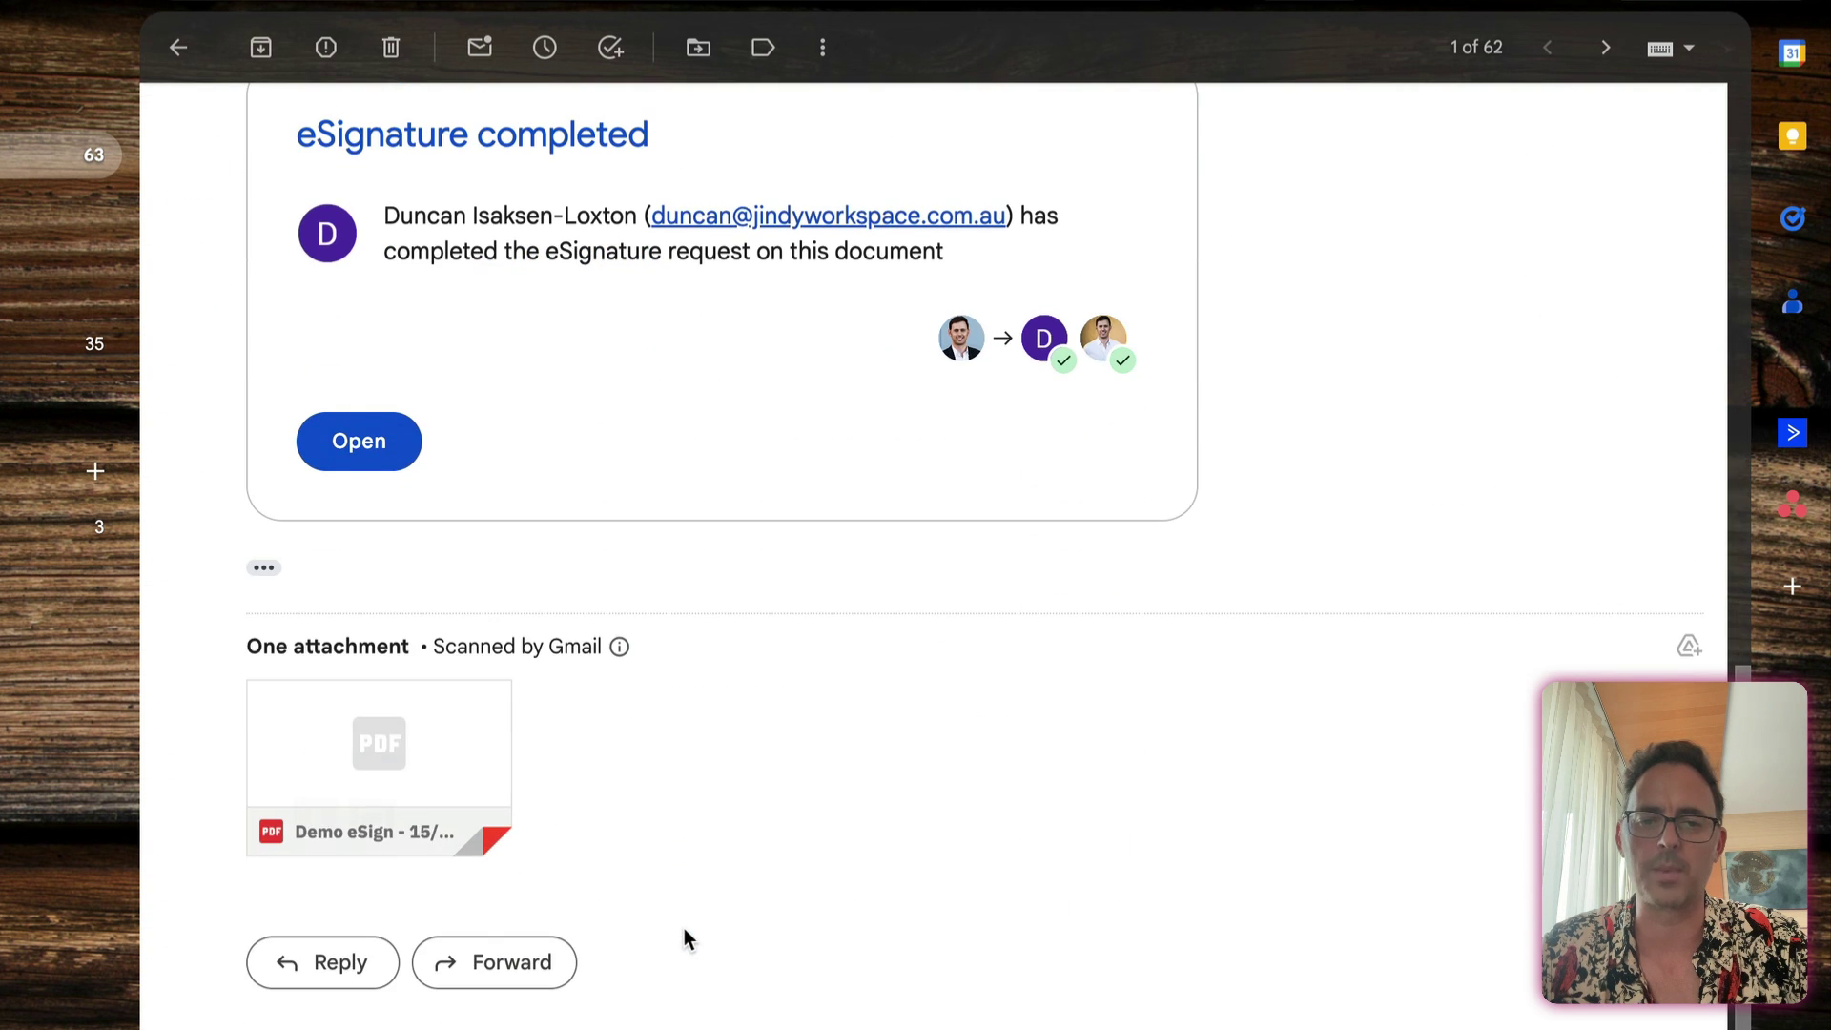
click(372, 749)
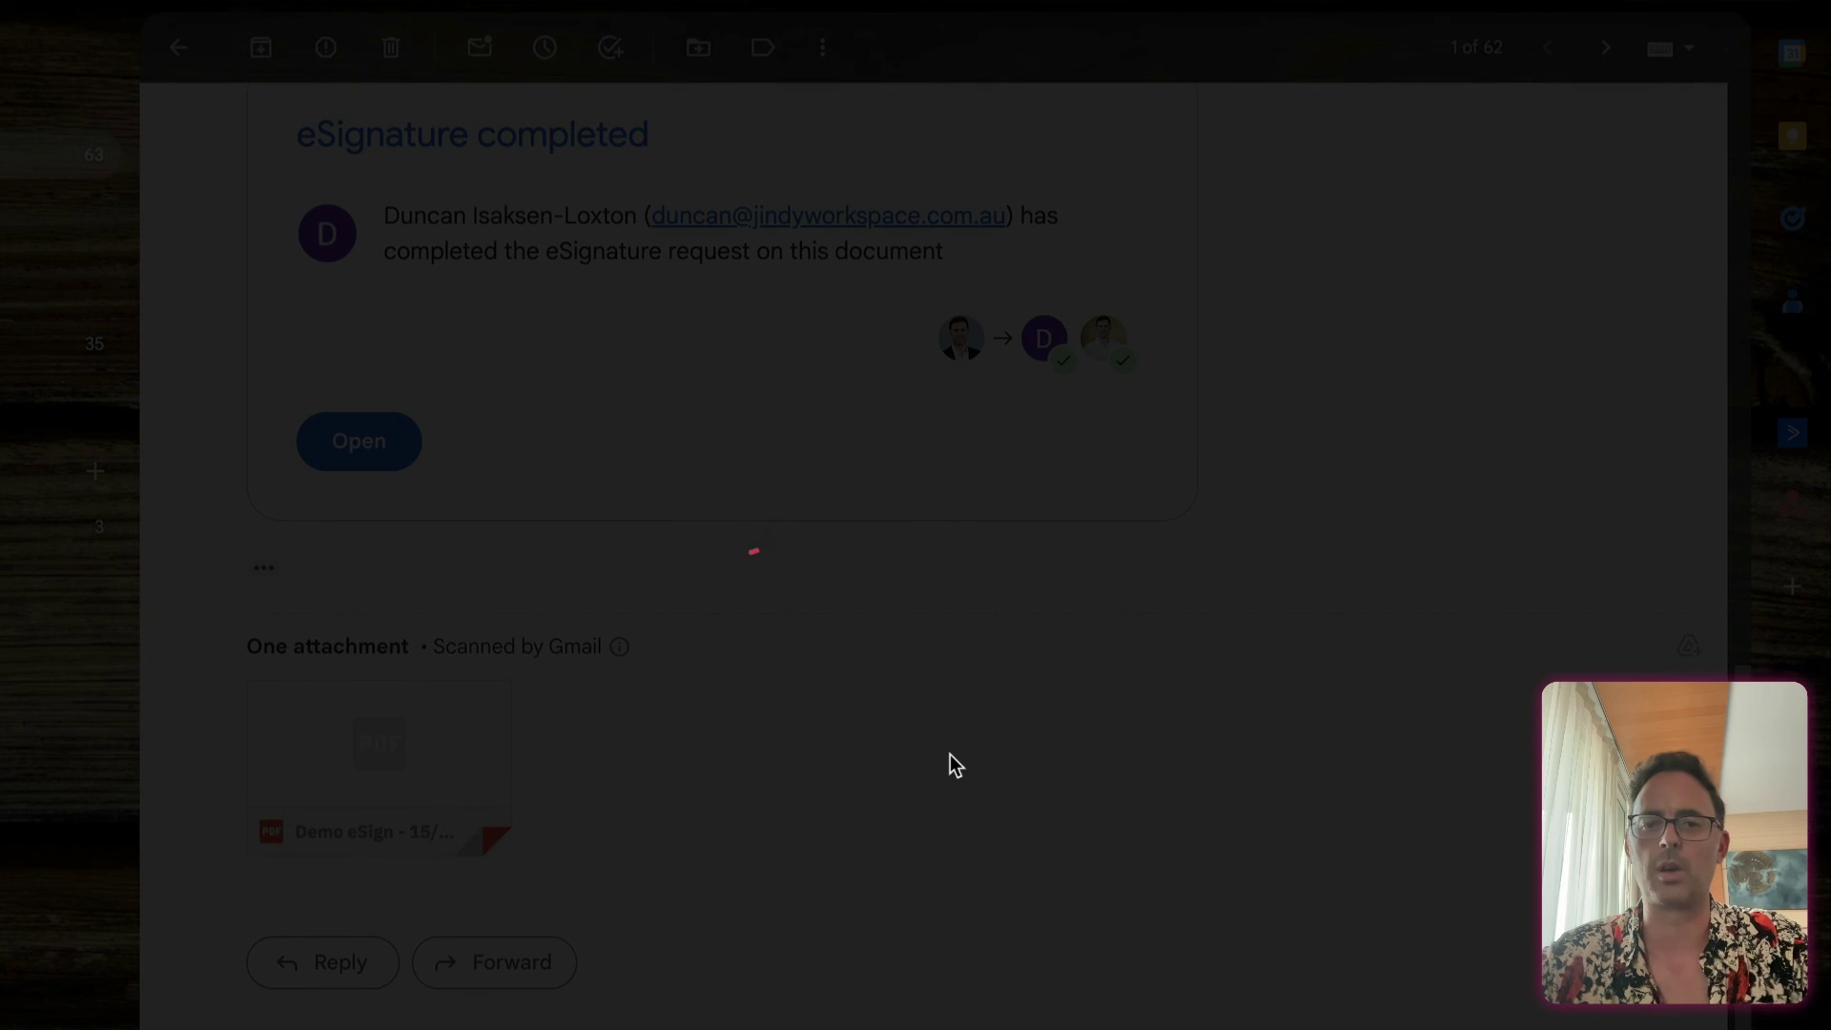
- Scroll the signed PDF preview past the Witness section to the Audit trail Details and Activity tables
scroll(1094, 695, down, 3)
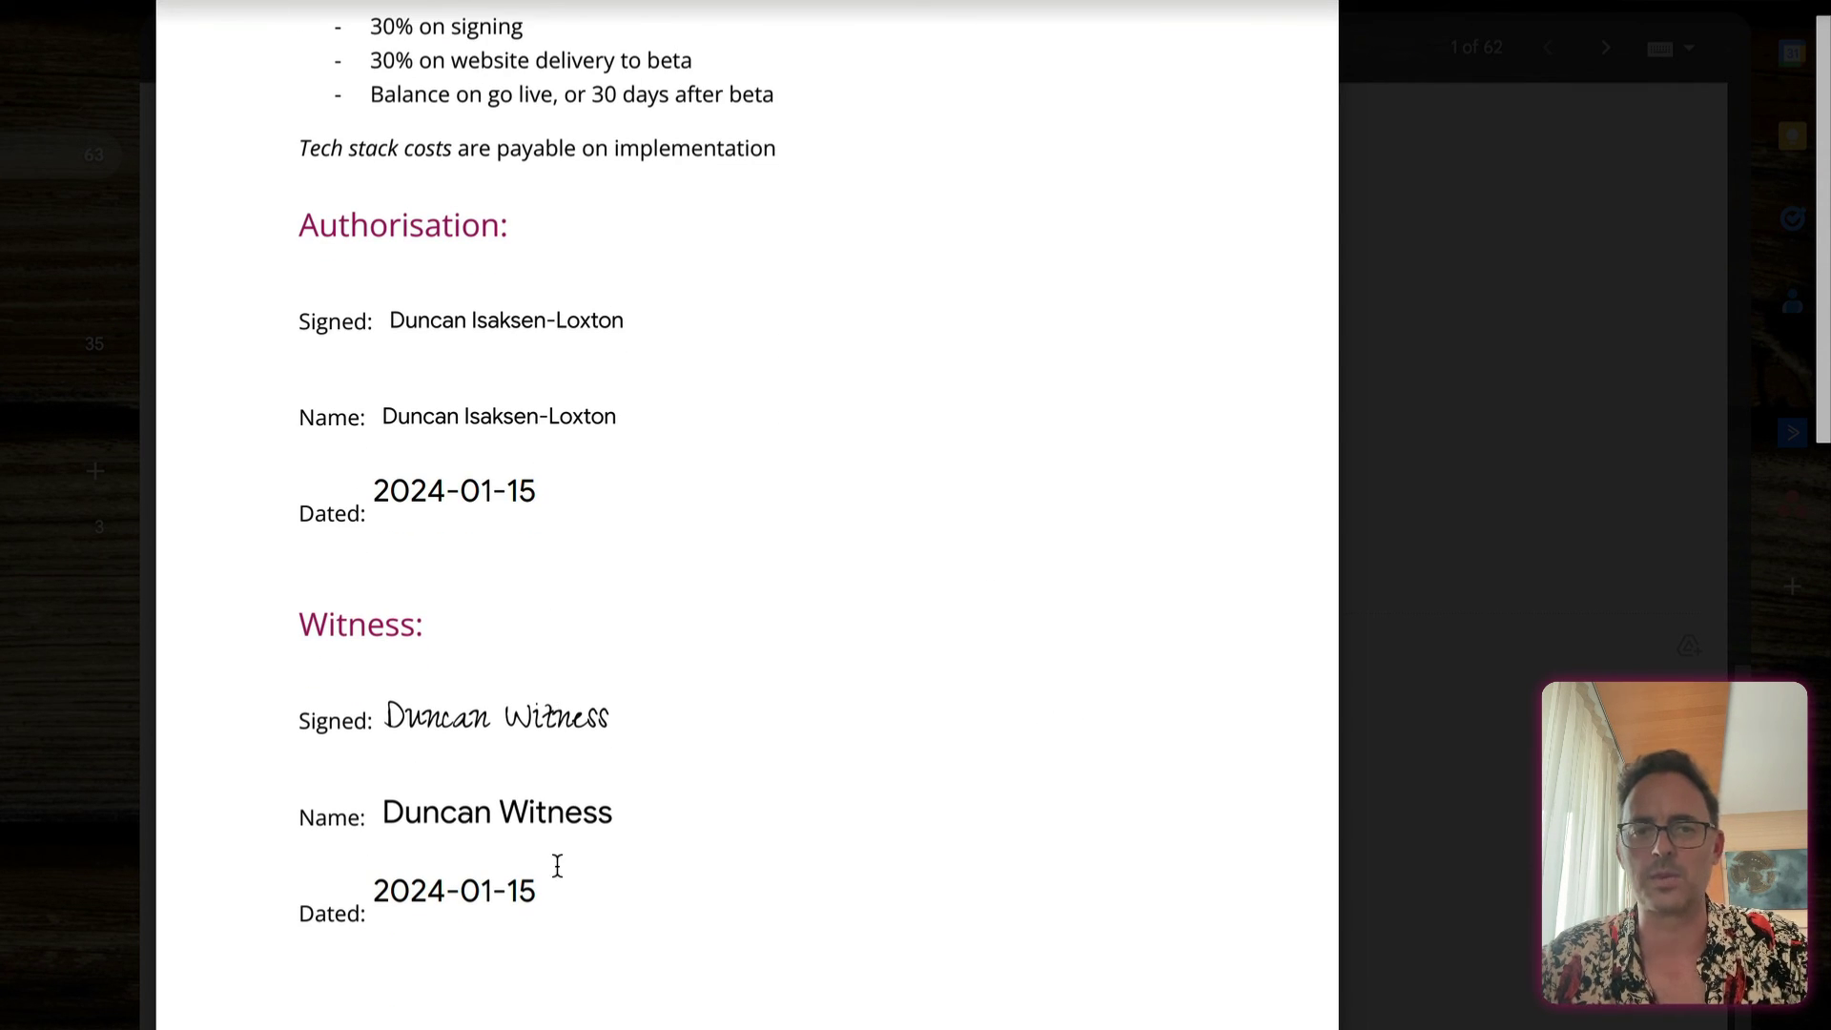
scroll(871, 806, down, 15)
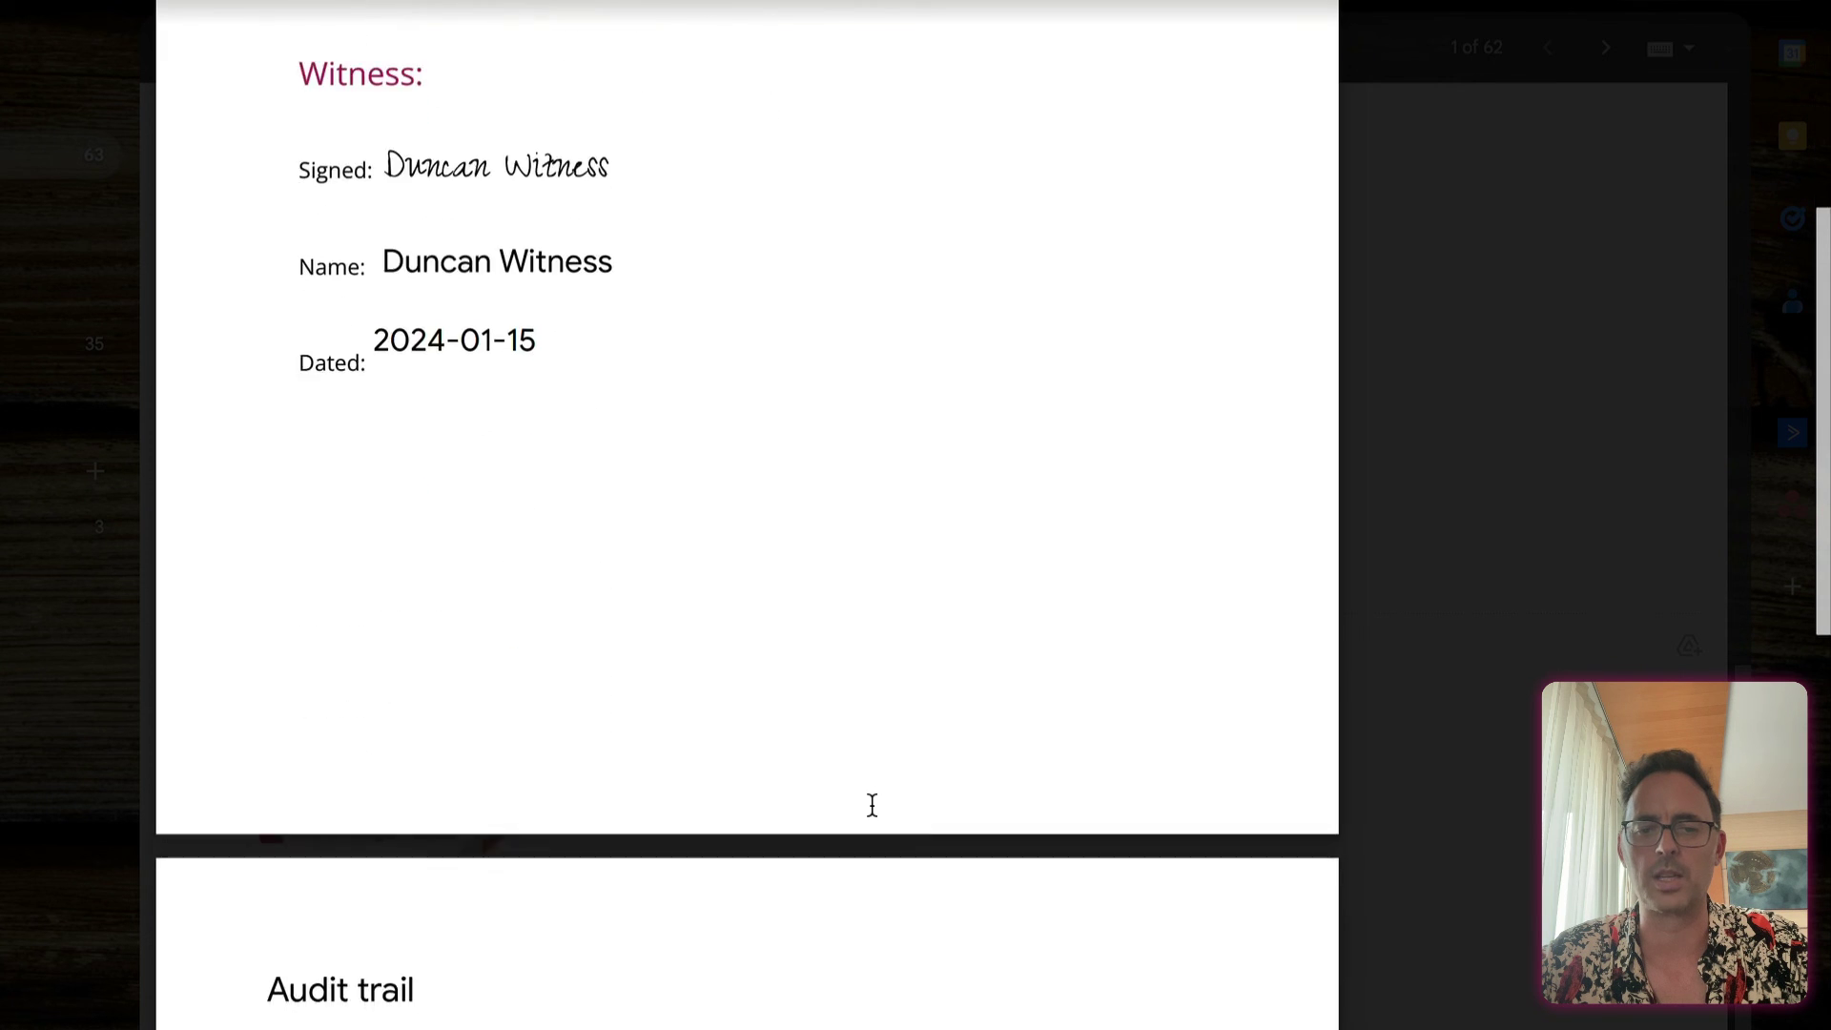
scroll(872, 806, down, 1)
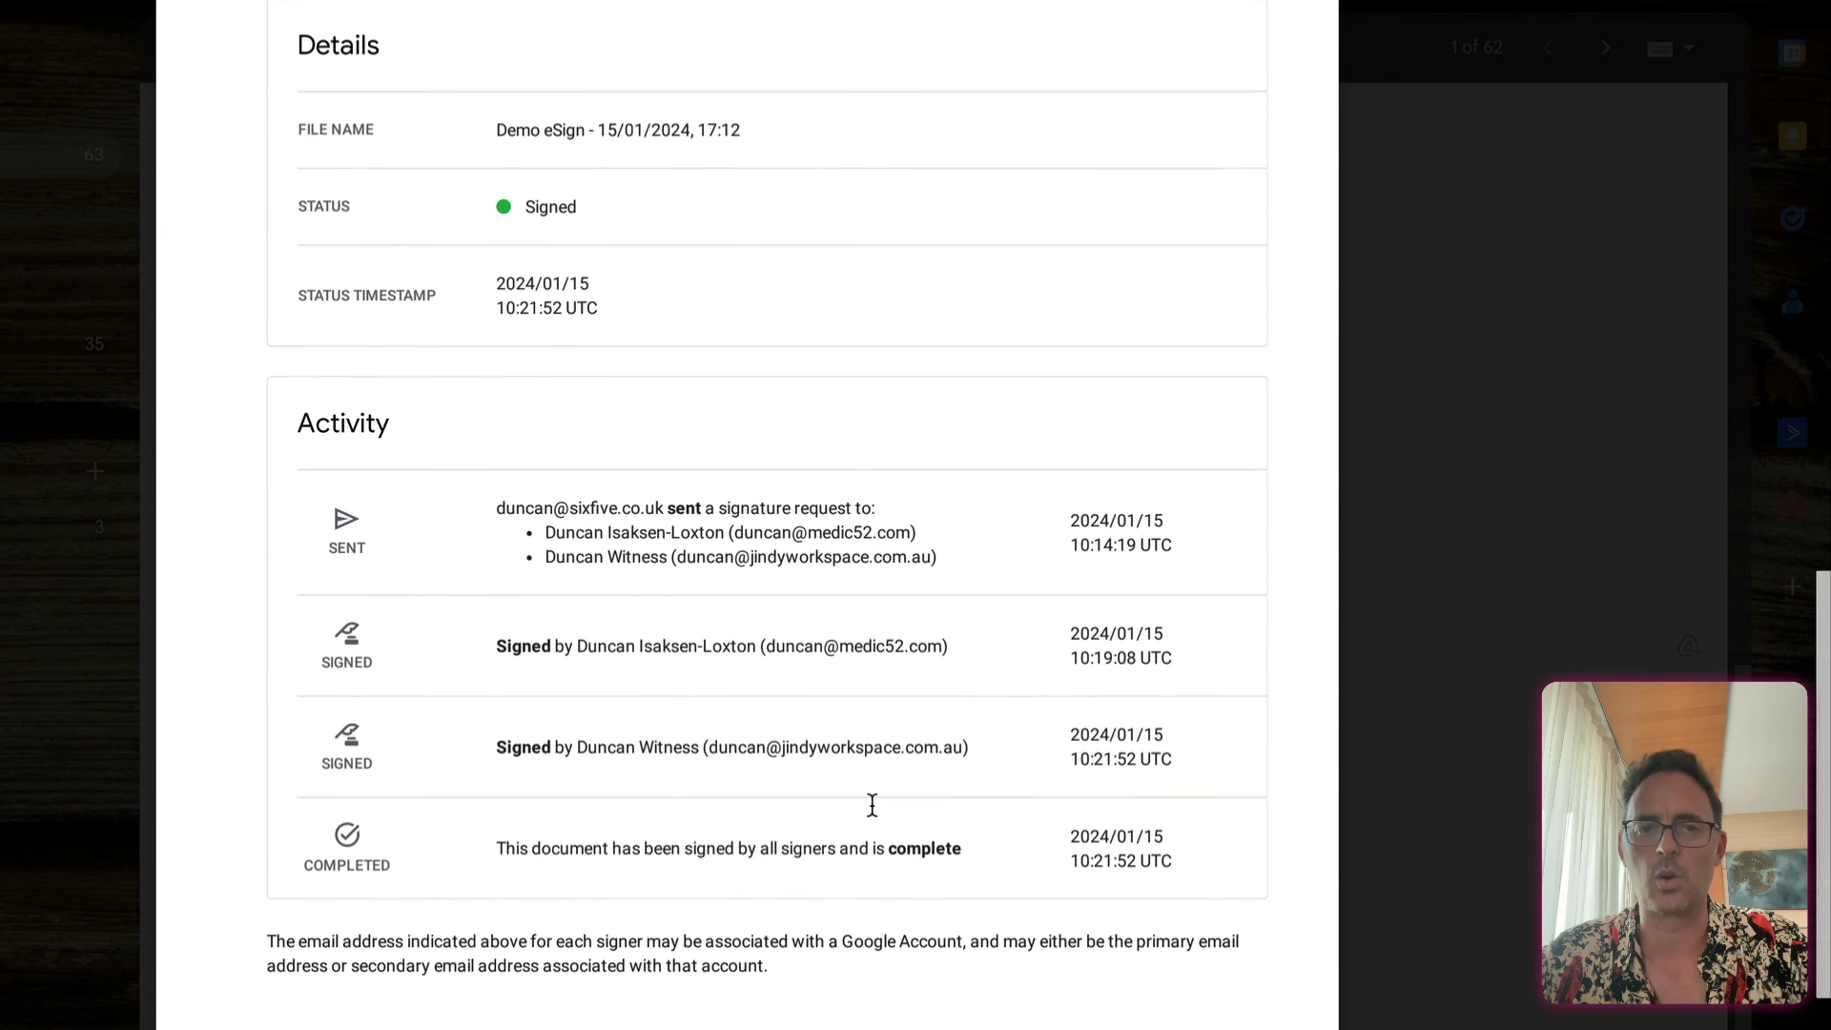